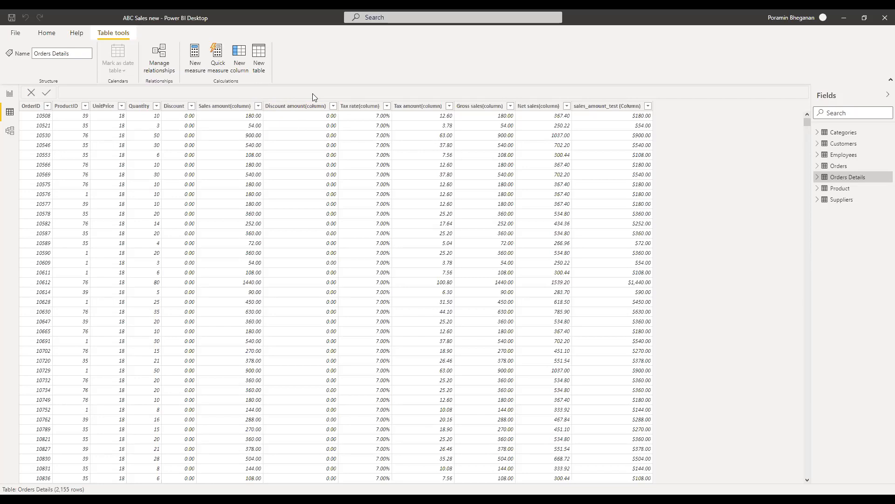
- Start a calculated column in Orders Details named "SUM Sales amount (Column)" that uses the SUM function
left_click(50, 36)
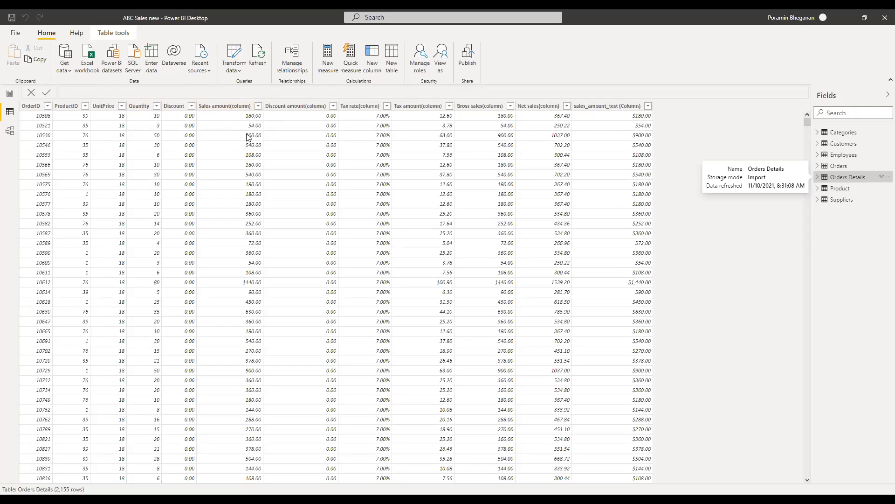
left_click(238, 109)
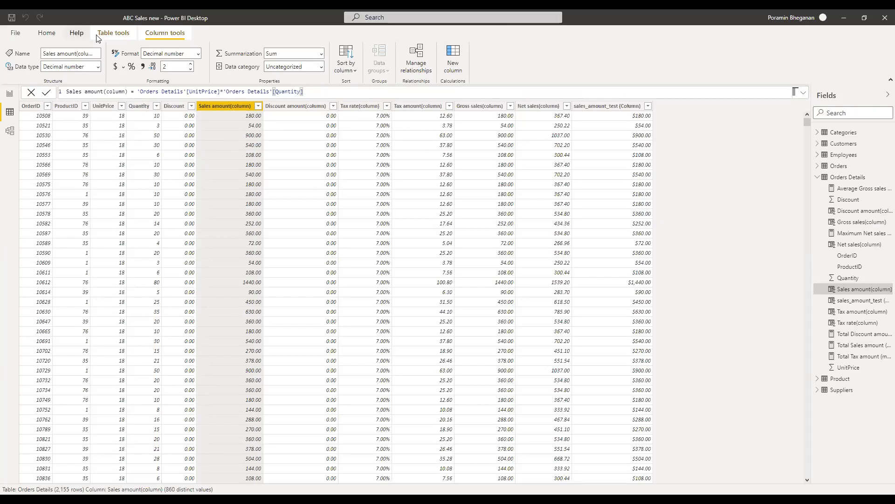
left_click(454, 70)
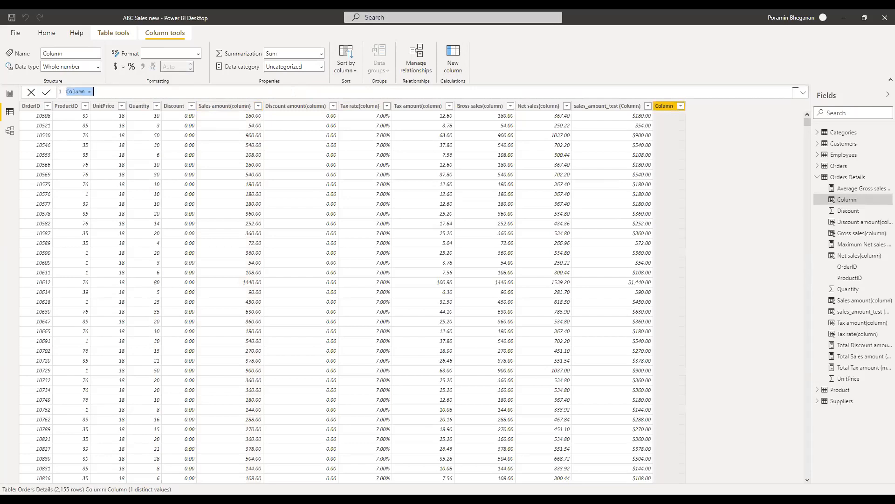
key("Home")
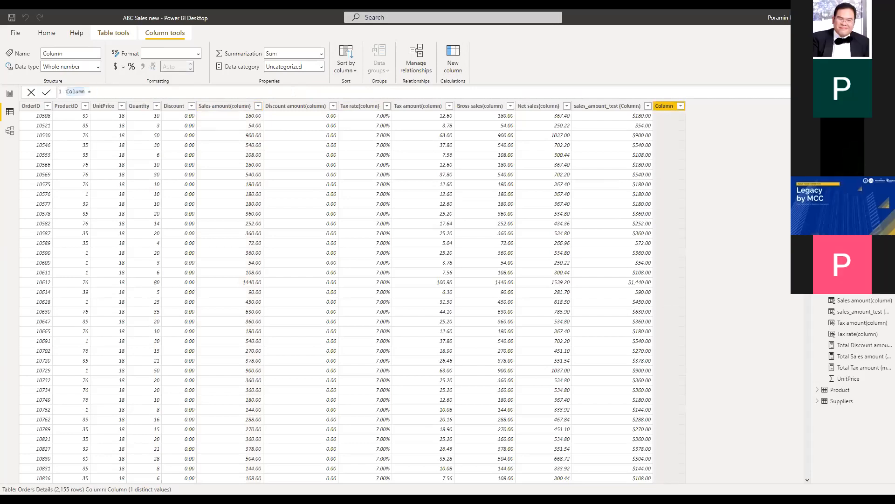
type("SUM ")
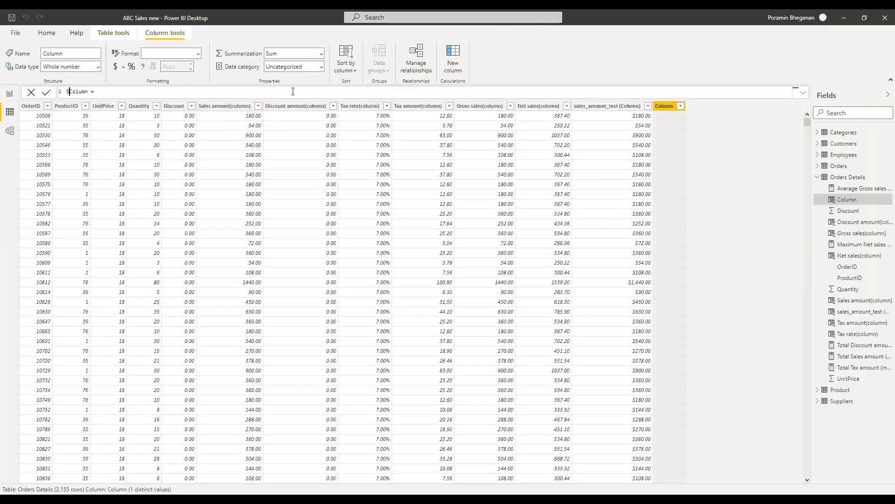
type("Sales amount (")
key("Right")
key("Right")
key("Right")
key("Right")
key("Right")
key("Right")
type(") = SUM(")
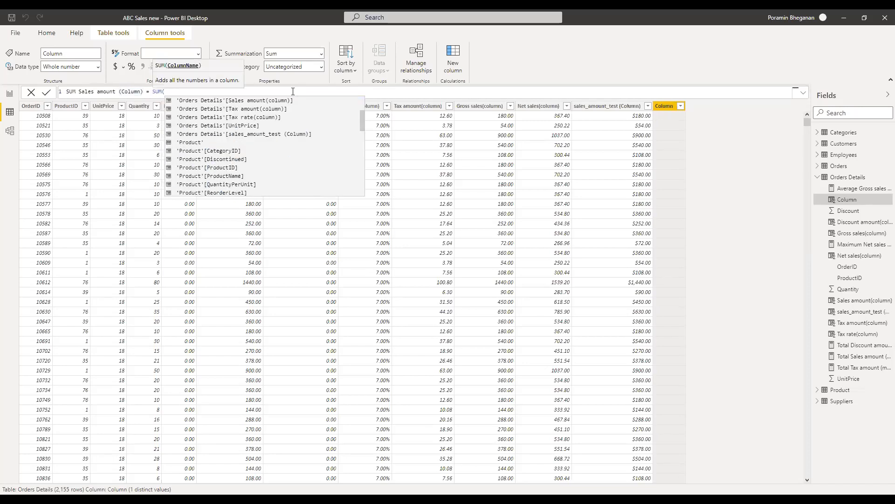
- Complete the column's SUM formula with 'Orders Details'[Sales amount(column)] and commit it
mouse_move(360, 122)
left_mouse_down()
mouse_move(363, 187)
mouse_move(361, 107)
left_mouse_up()
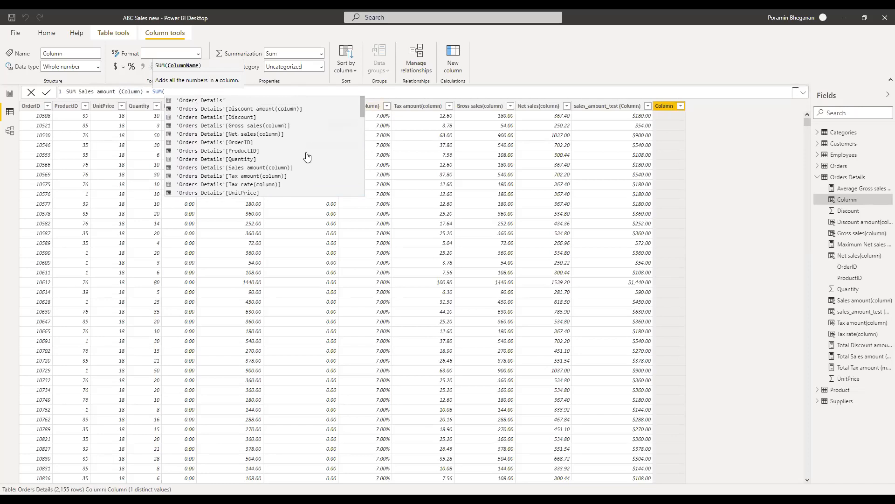
left_click(294, 167)
type(")")
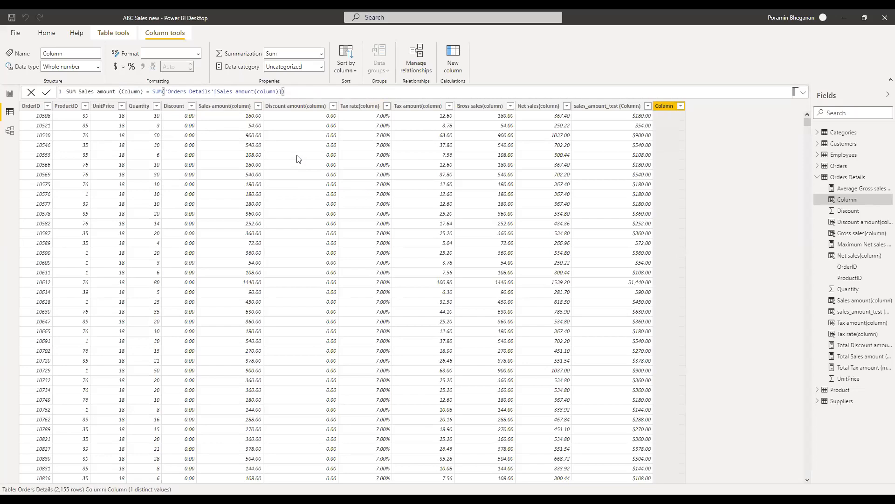
key("Return")
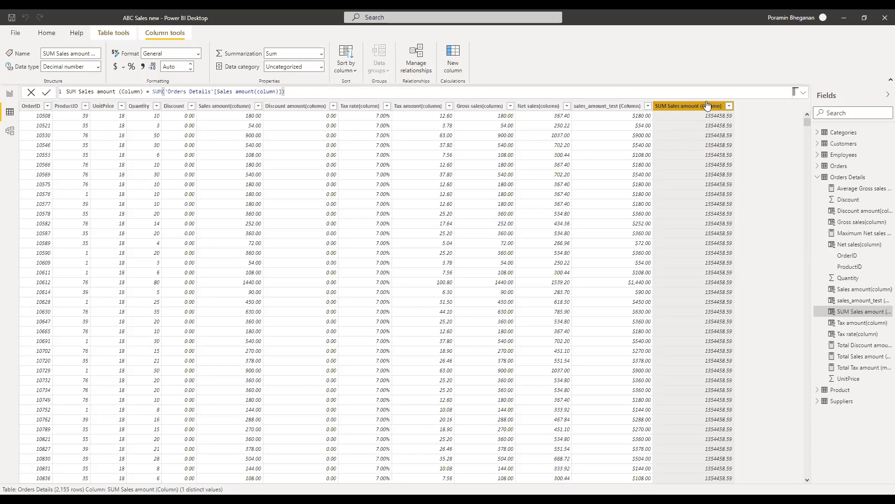
- Start a measure in Orders Details named "Sum sales amount (Measure)"
left_click(51, 32)
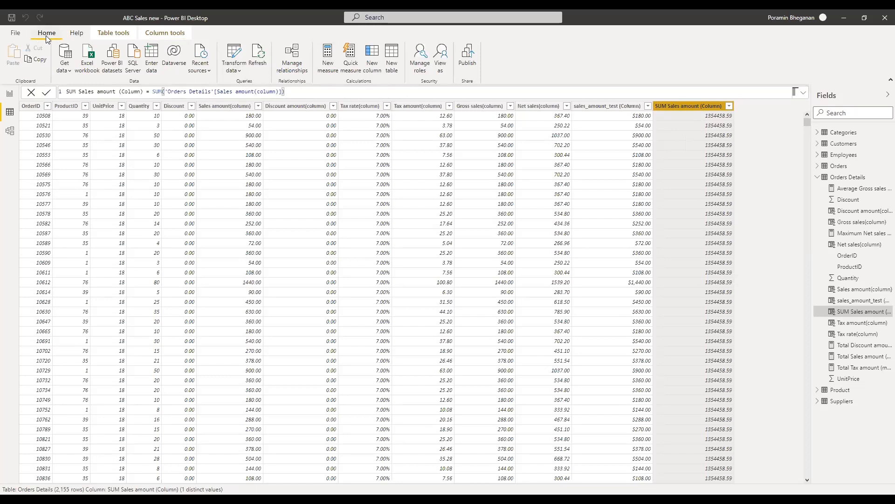
left_click(328, 61)
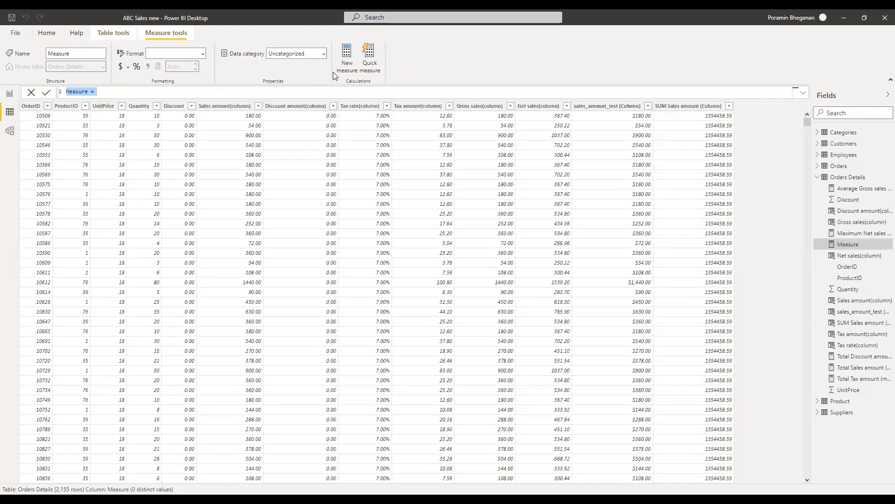
key("Home")
type("Sale")
key("BackSpace")
key("BackSpace")
key("BackSpace")
type("um sales amount ")
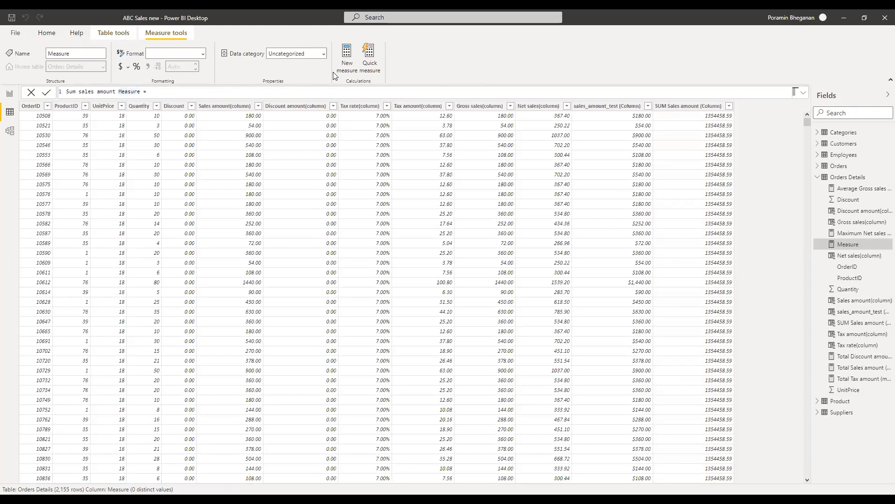
type("(")
key("ctrl+Right")
type(")")
- Define the measure as SUM('Orders Details'[Sales amount(column)]) and commit it
left_click(237, 91)
type("SU")
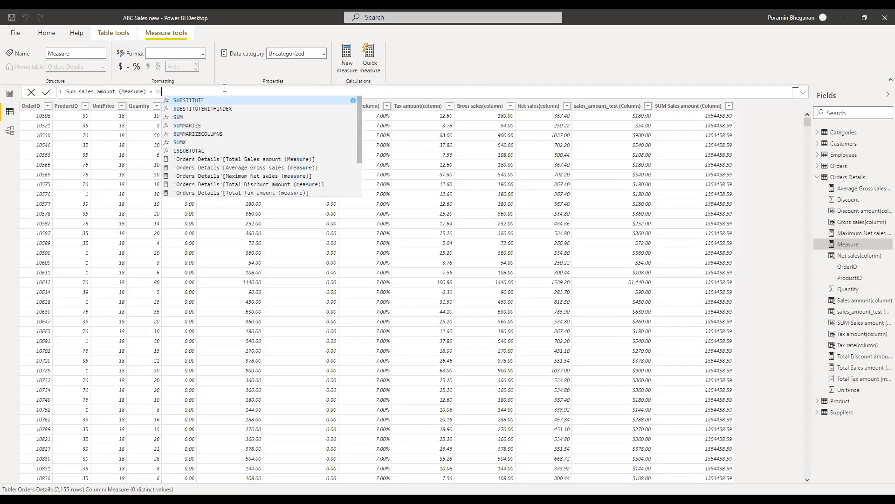
type("M(")
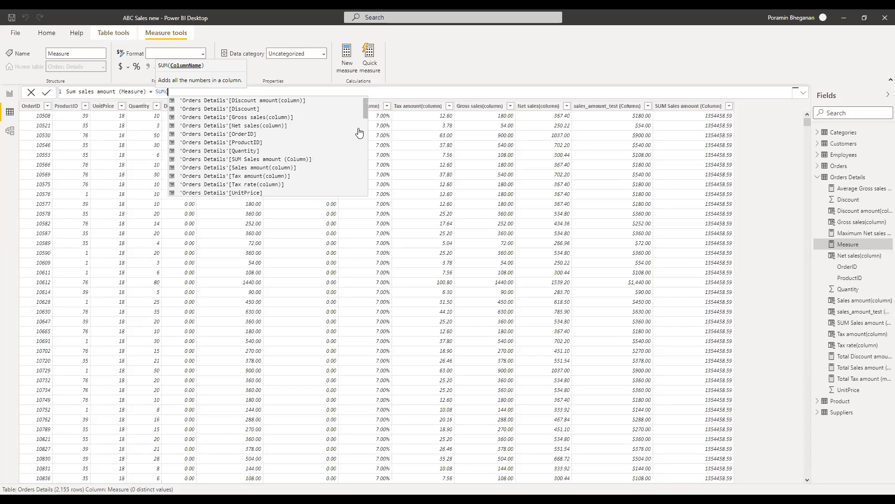
left_click(301, 167)
type(")")
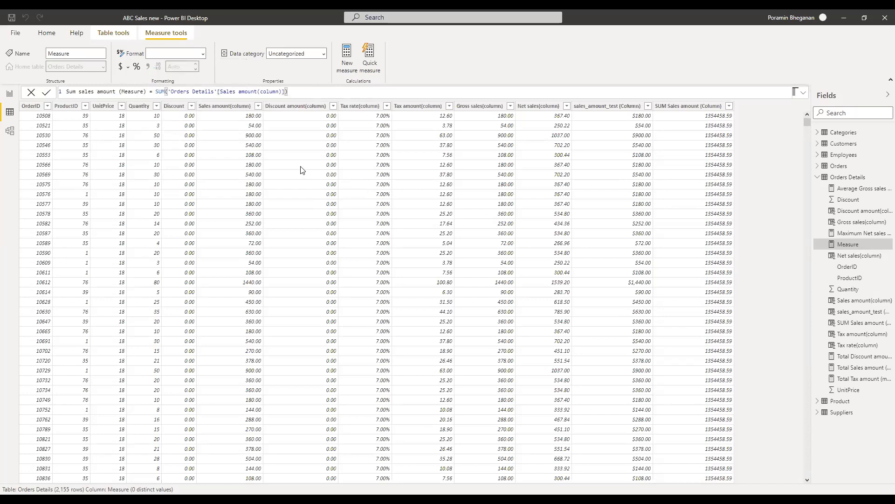
key("Return")
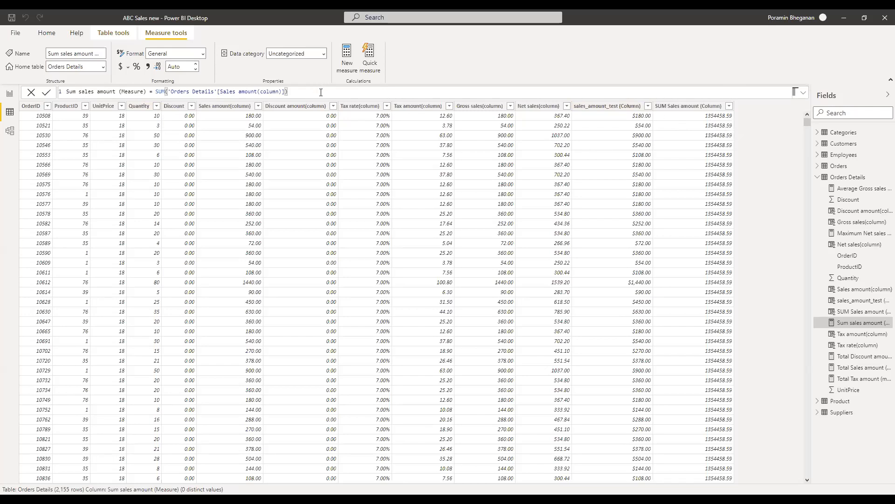
- Add a new report page with a card visual showing the SUM Sales amount (Column) field
left_click(16, 98)
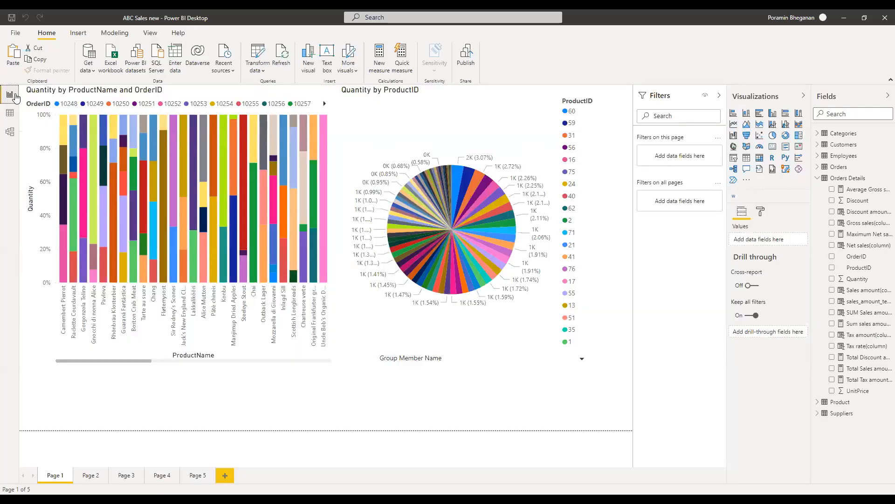
left_click(225, 476)
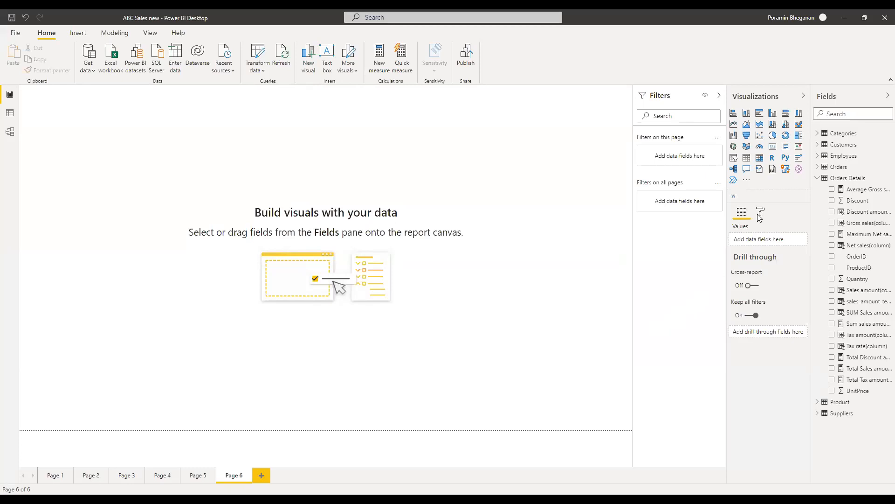
left_click(772, 152)
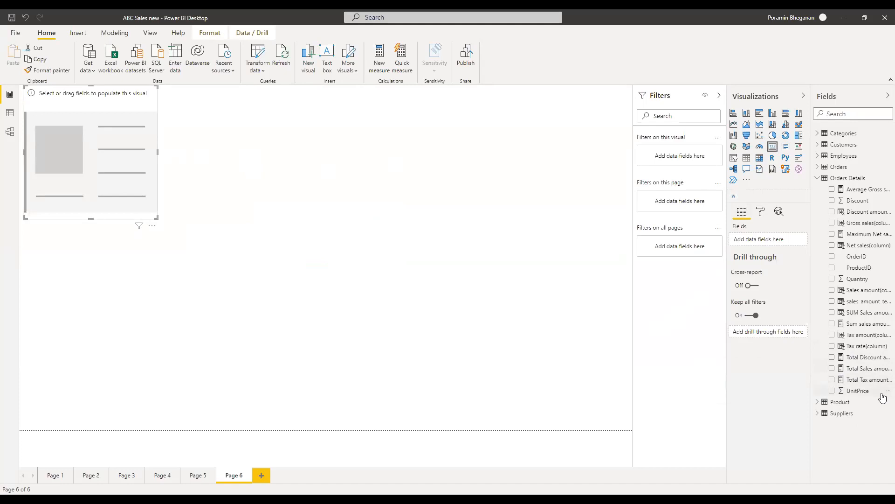
left_click(833, 313)
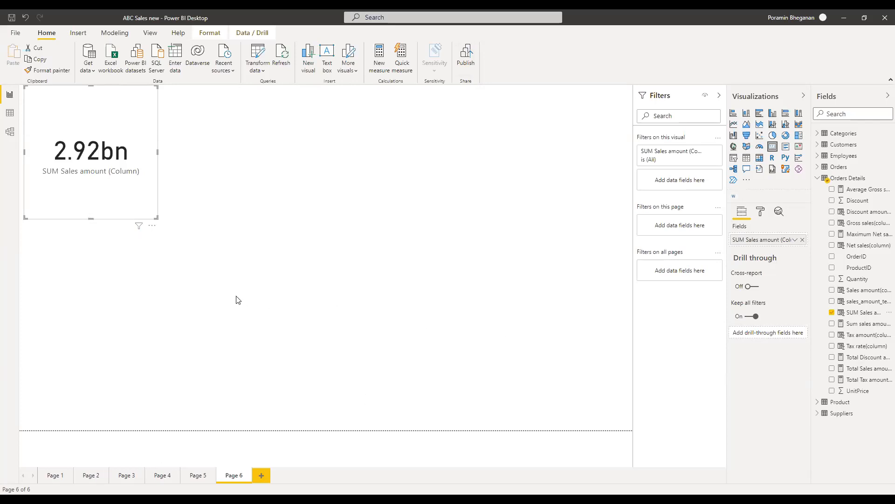
- Check the Sales amount(column) formula in the data table and add a blank calculated column to Orders Details
left_click(8, 115)
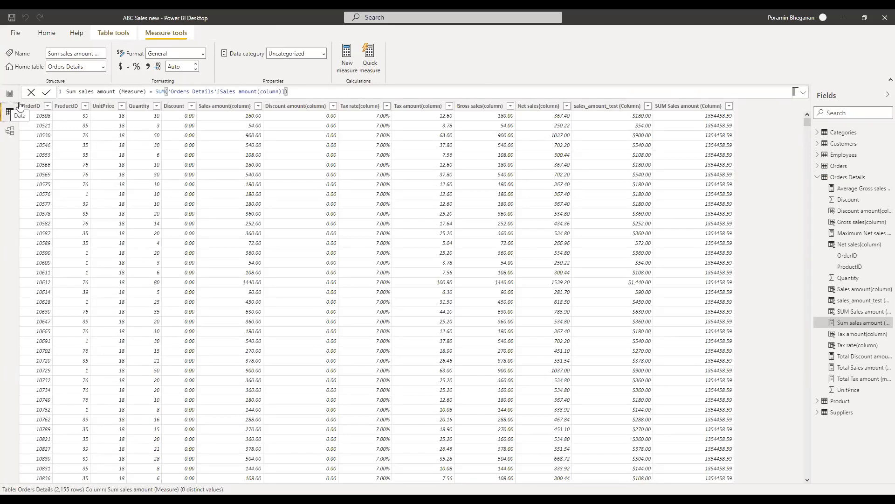
left_click(243, 109)
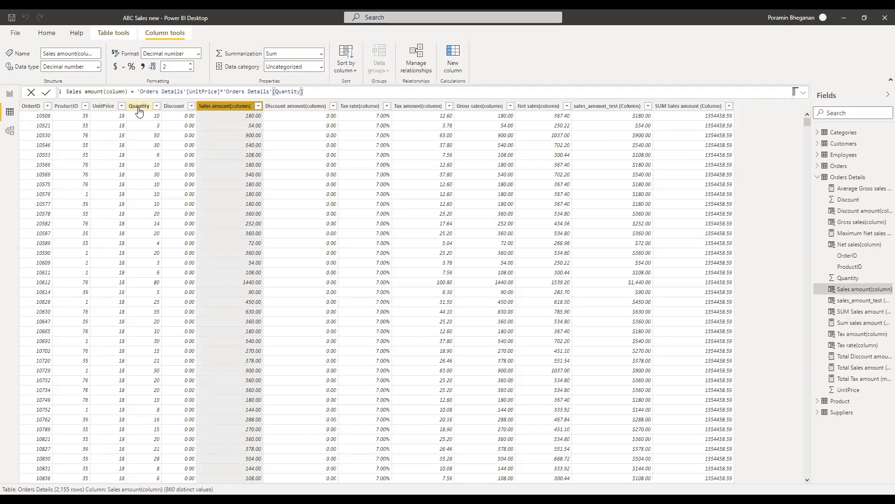
left_click(861, 177)
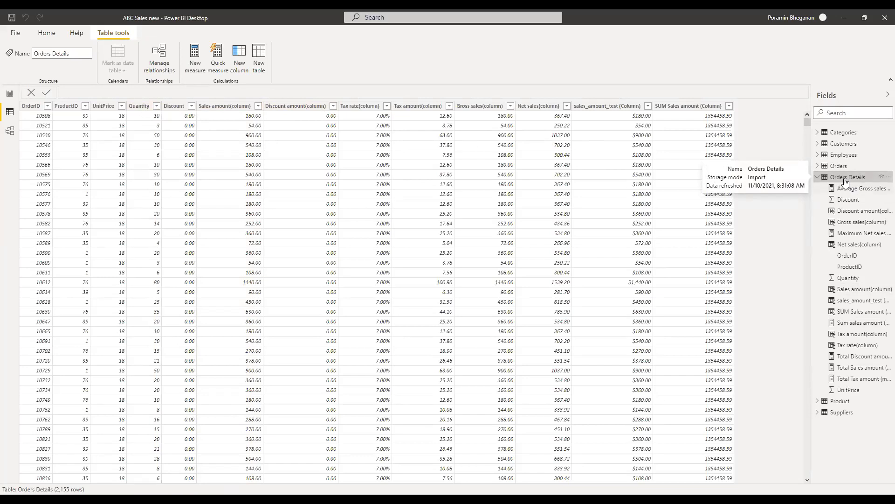
left_click(847, 181)
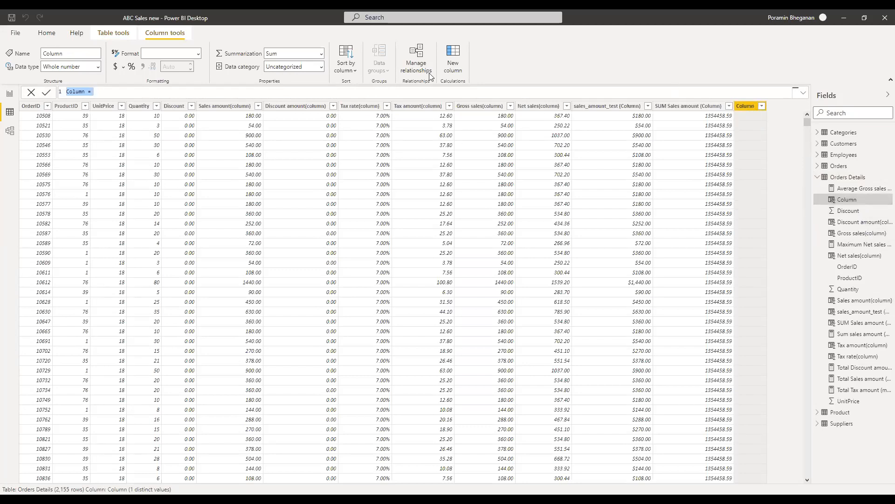
mouse_move(874, 165)
left_mouse_down()
mouse_move(818, 177)
mouse_move(877, 176)
mouse_move(880, 156)
left_mouse_up()
left_click_drag(847, 200, 864, 198)
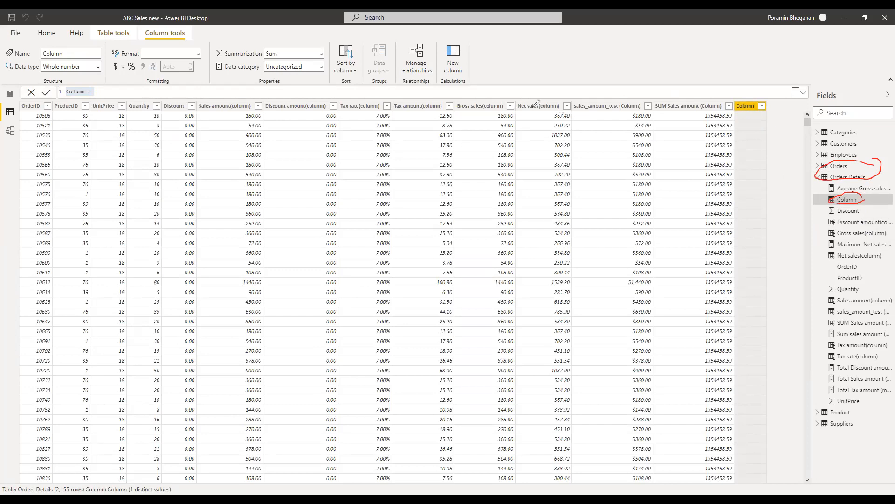
left_click(544, 86)
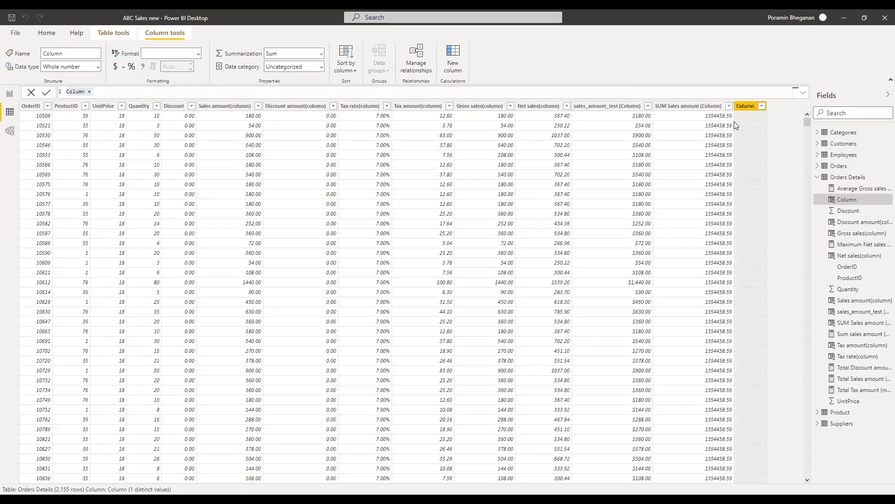
- Review the formulas of the SUM Sales amount (Column) and Sales amount(column) columns
left_click(769, 96)
left_click(709, 156)
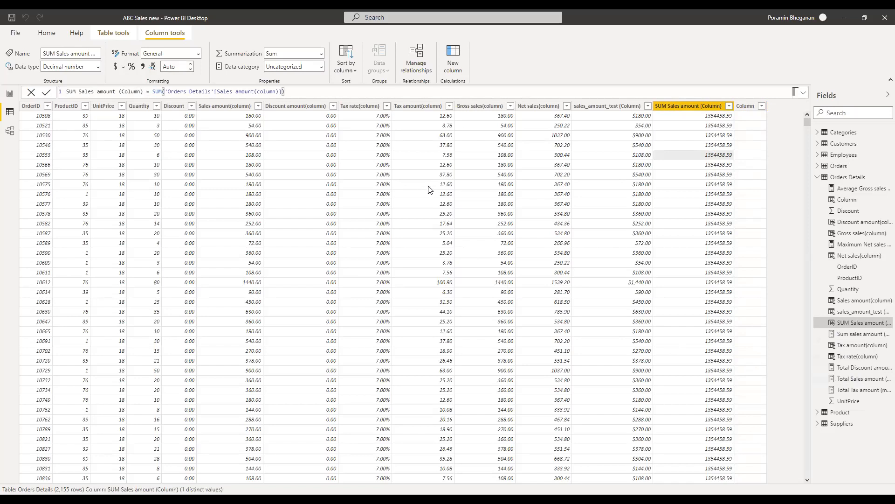
left_click(223, 106)
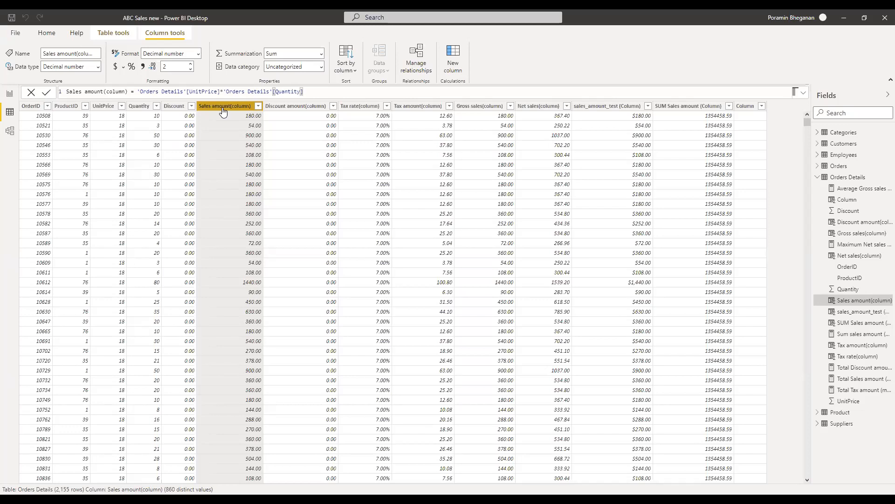
left_click(856, 180)
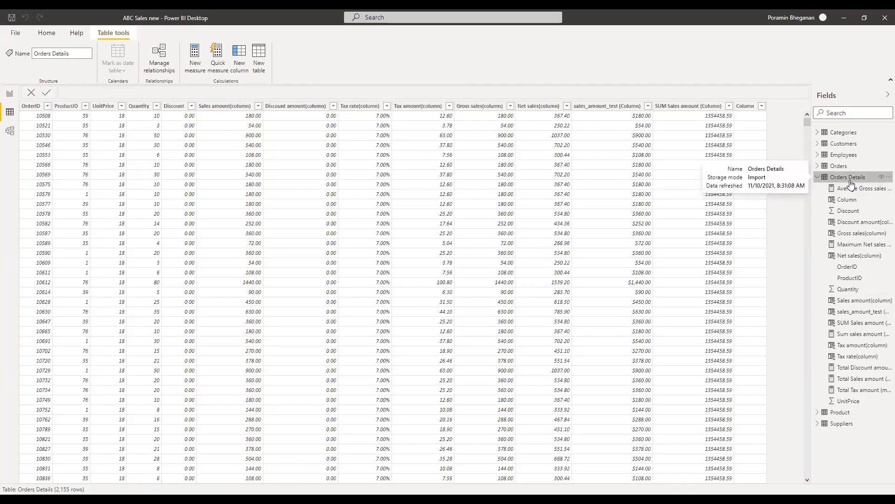
left_click(194, 51)
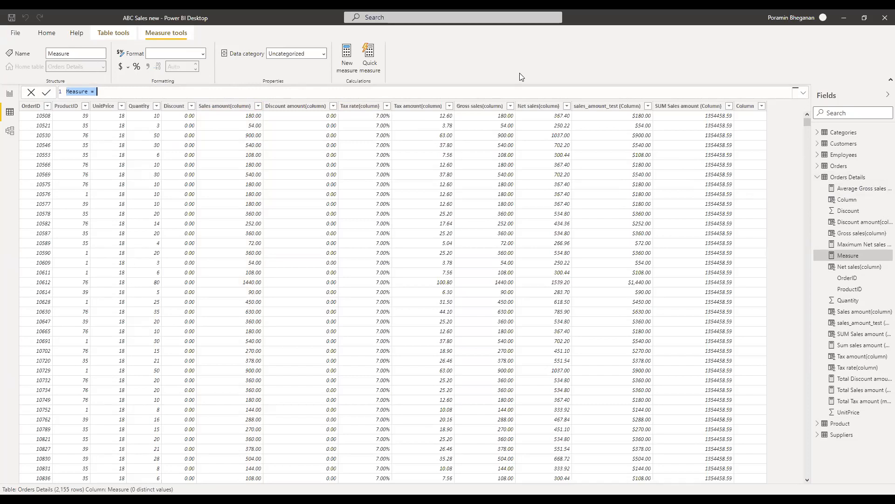
key("ctrl+shift+3")
mouse_move(879, 175)
left_mouse_down()
mouse_move(814, 171)
mouse_move(882, 174)
left_mouse_up()
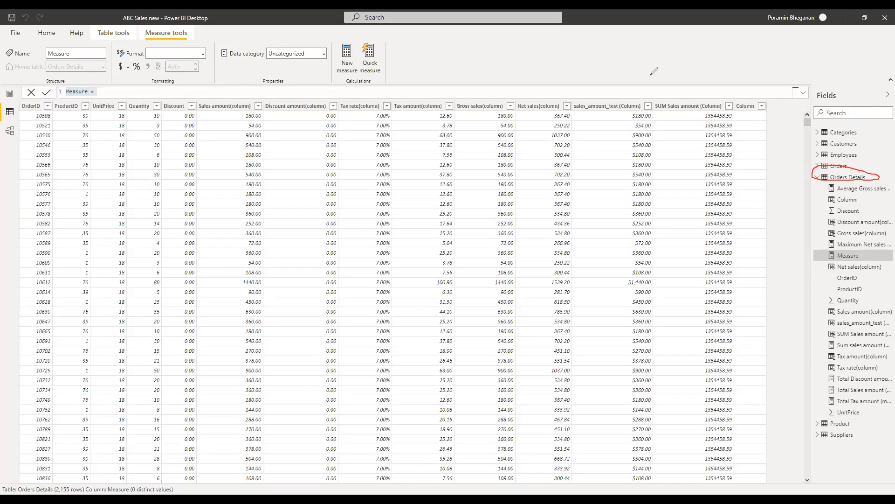
key("ctrl+z")
left_click(817, 135)
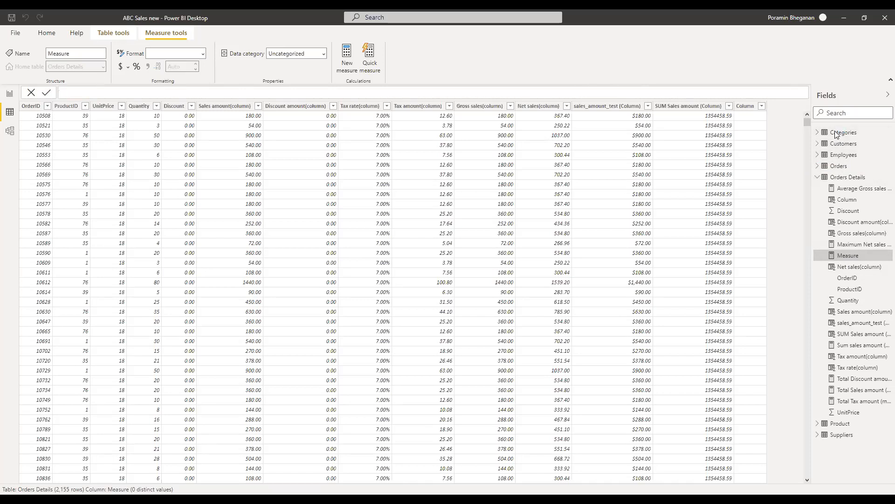
- Add a new measure to the Categories table and name it SUM sales amount test (Measure)
left_click(836, 135)
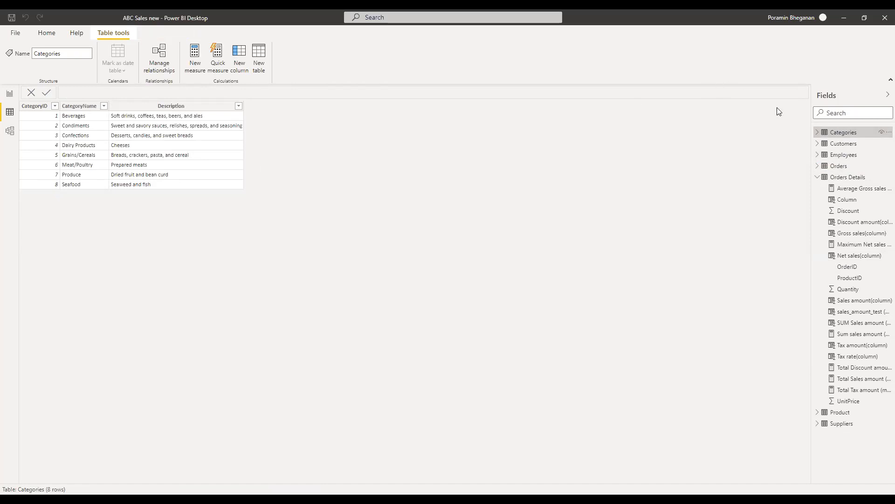
left_click(817, 133)
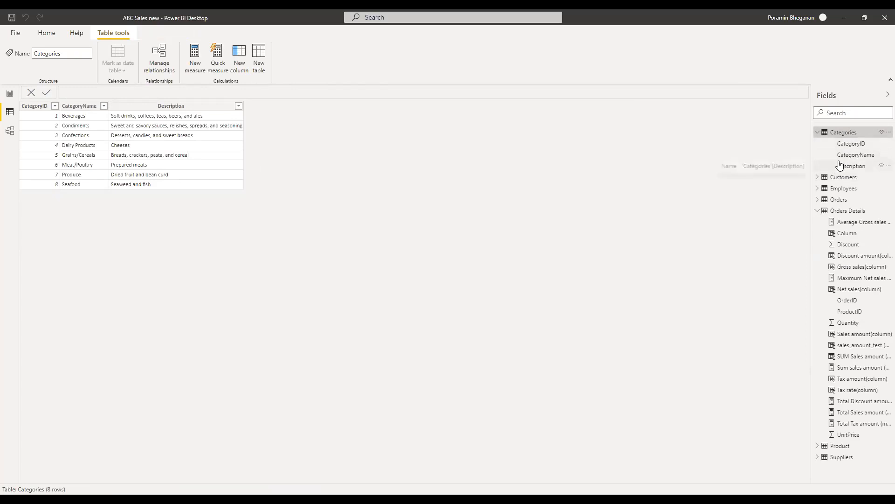
left_click(199, 69)
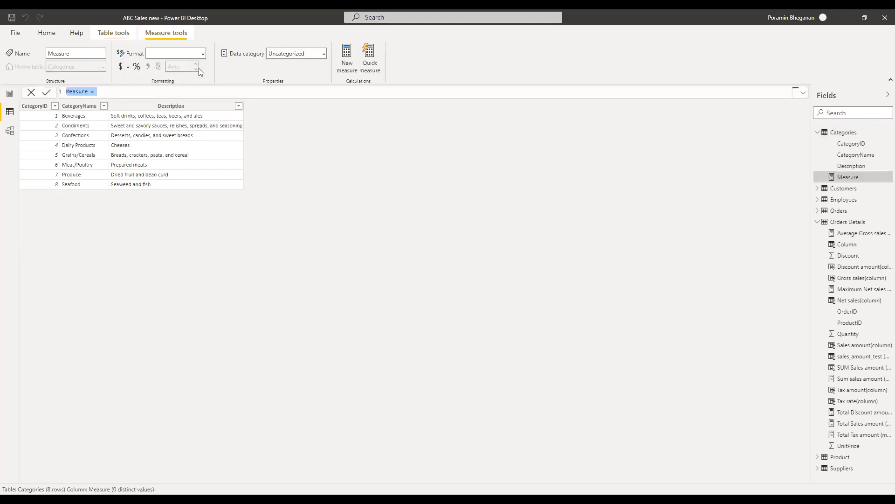
key("Home")
type("SUM sales amount test (")
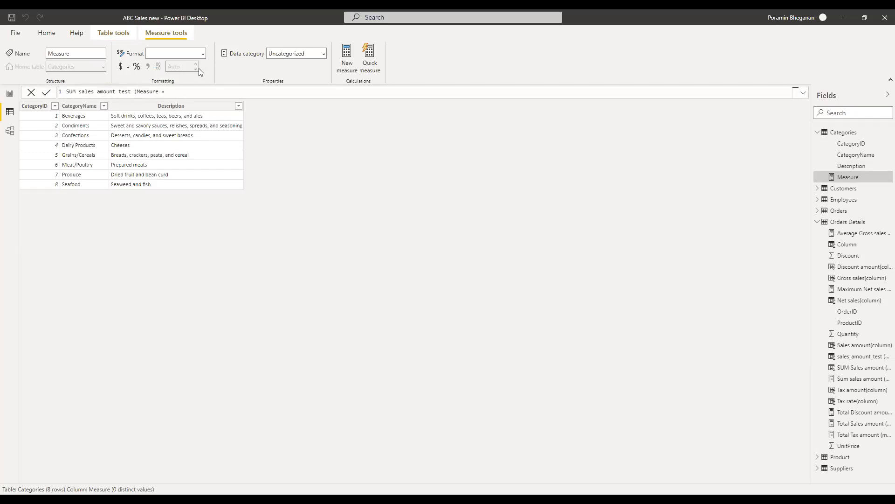
key("Right")
key("Right")
key("Right")
key("Right")
key("Right")
key("Right")
key("Right")
type(")")
key("End")
- Define the Categories measure as SUM('Orders Details'[sales_amount_test (Column)]) and commit it
type("SUM(")
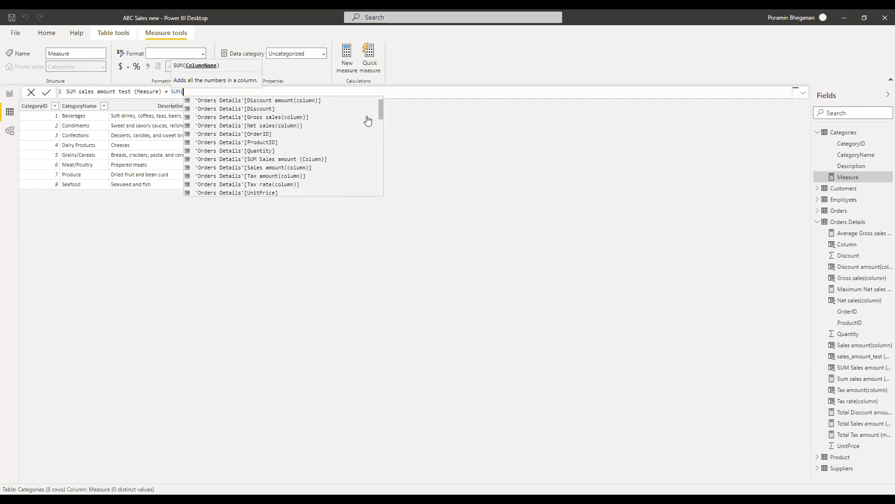
left_click_drag(380, 114, 380, 120)
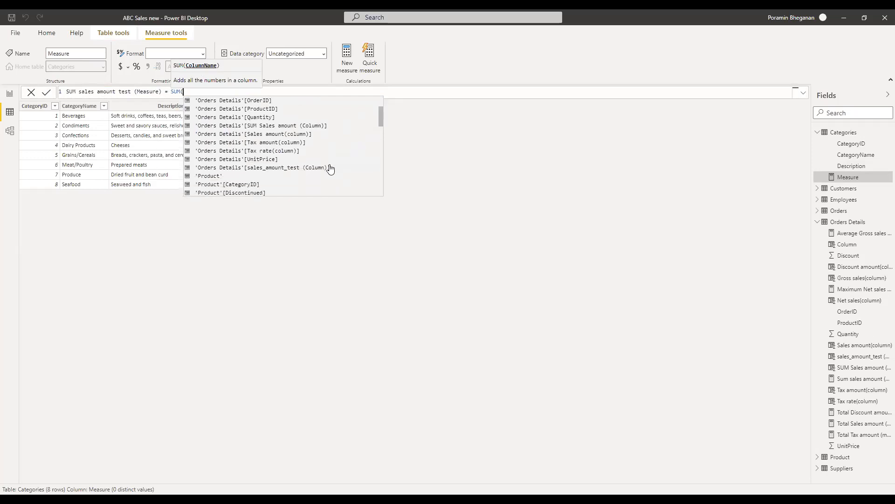
left_click(331, 167)
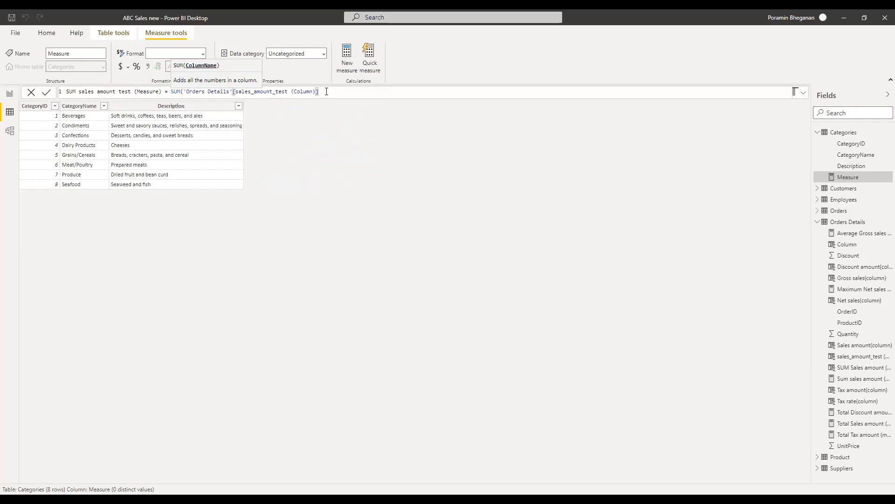
type(")")
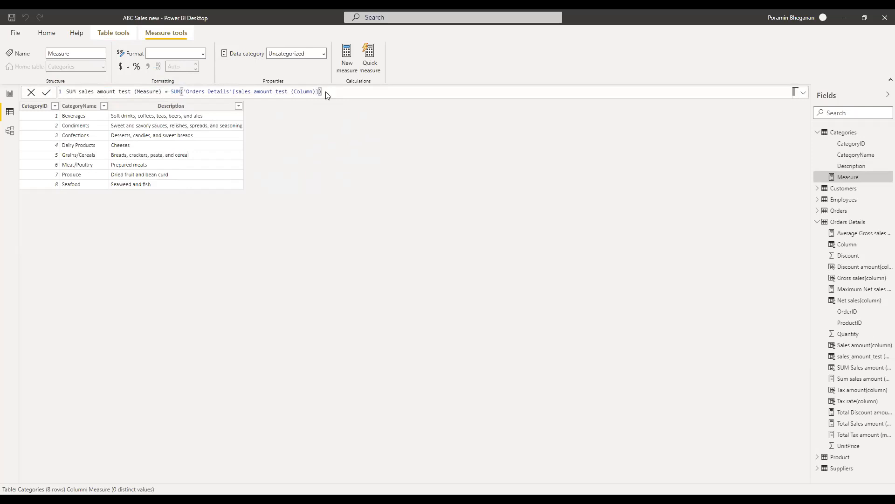
key("Return")
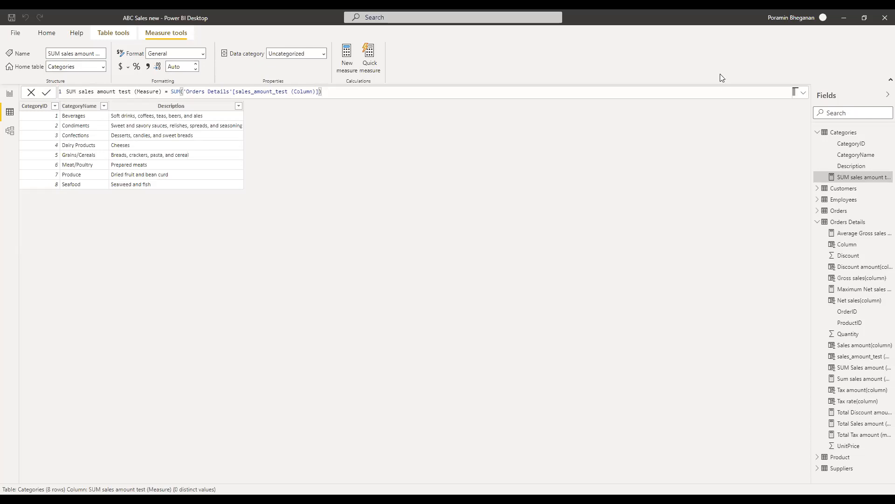
mouse_move(872, 168)
left_mouse_down()
mouse_move(822, 176)
mouse_move(887, 178)
left_mouse_up()
mouse_move(866, 121)
left_mouse_down()
mouse_move(811, 126)
mouse_move(877, 127)
mouse_move(869, 120)
left_mouse_up()
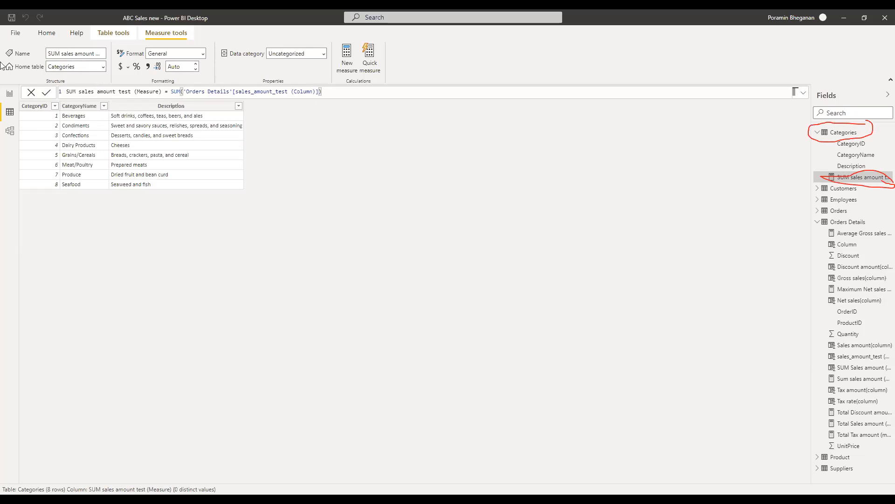
- Add a second card visual on Page 6 showing the SUM sales amount test (Measure) field
left_click(10, 94)
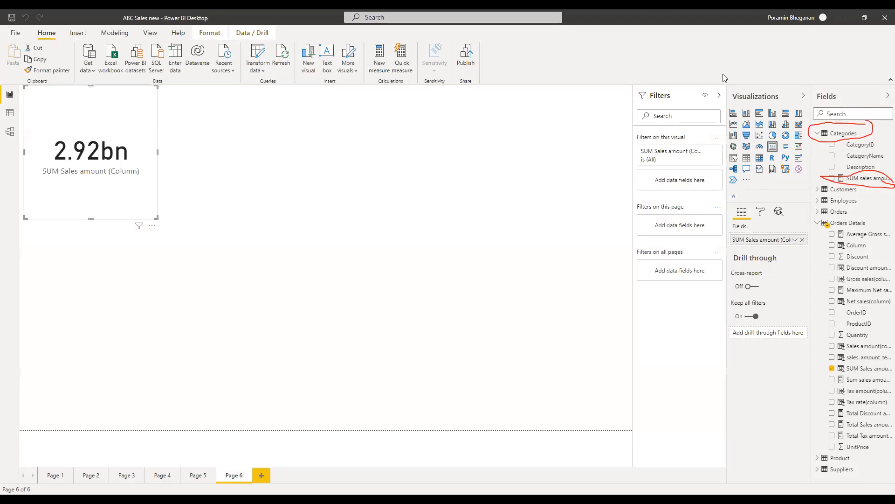
left_click(411, 171)
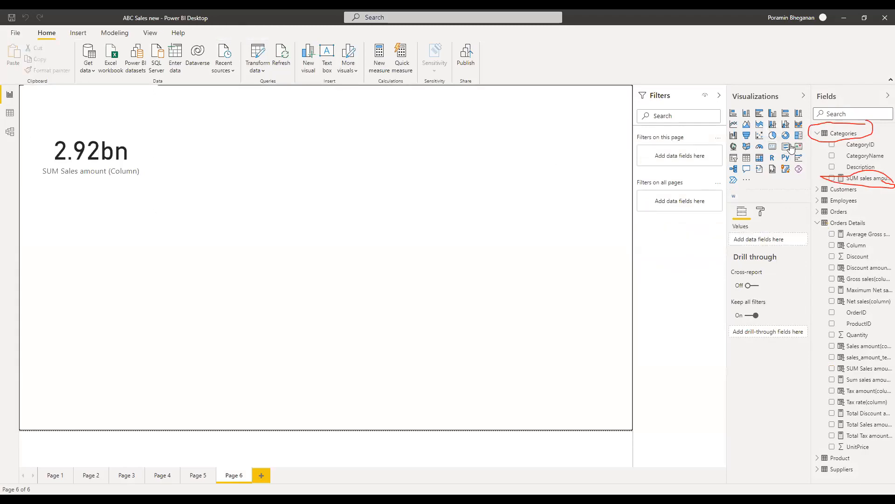
left_click(772, 147)
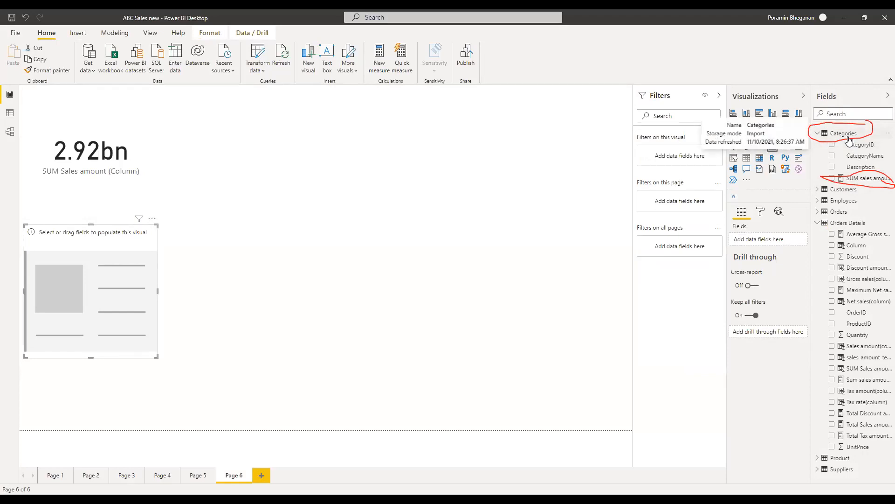
left_click(833, 178)
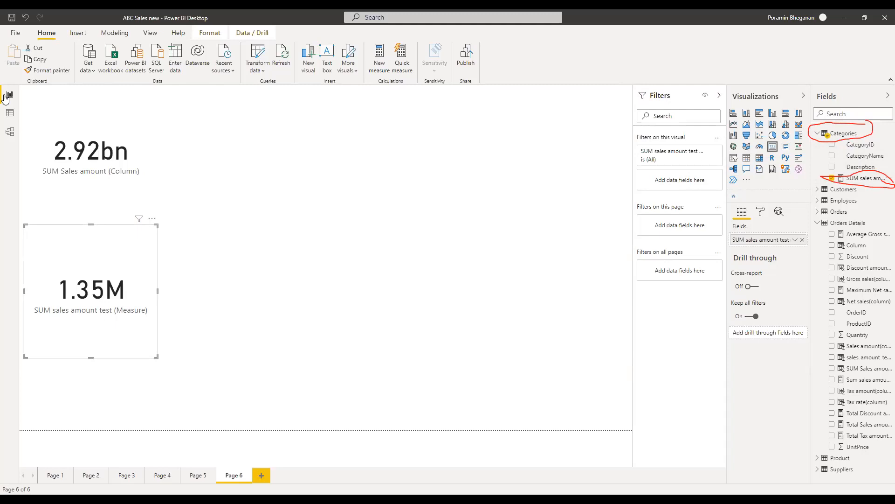
- Return to the data tables and add a blank calculated column to the Categories table
left_click(10, 114)
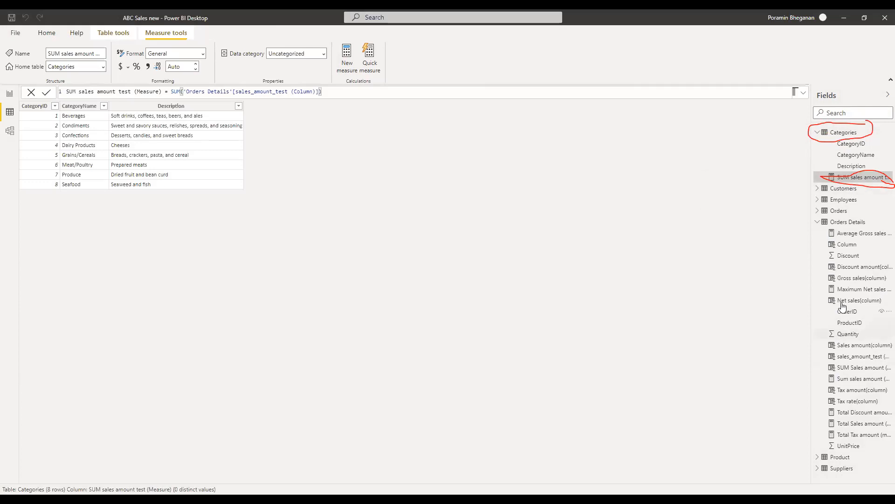
left_click(842, 224)
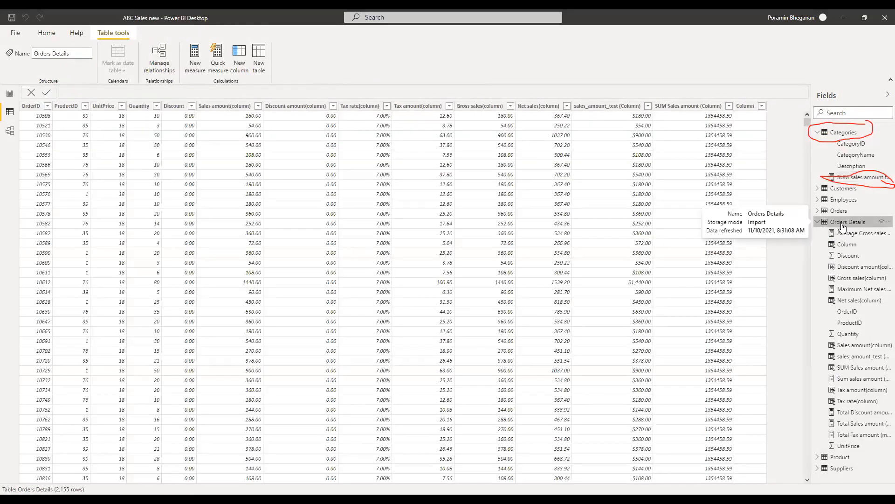
left_click(843, 134)
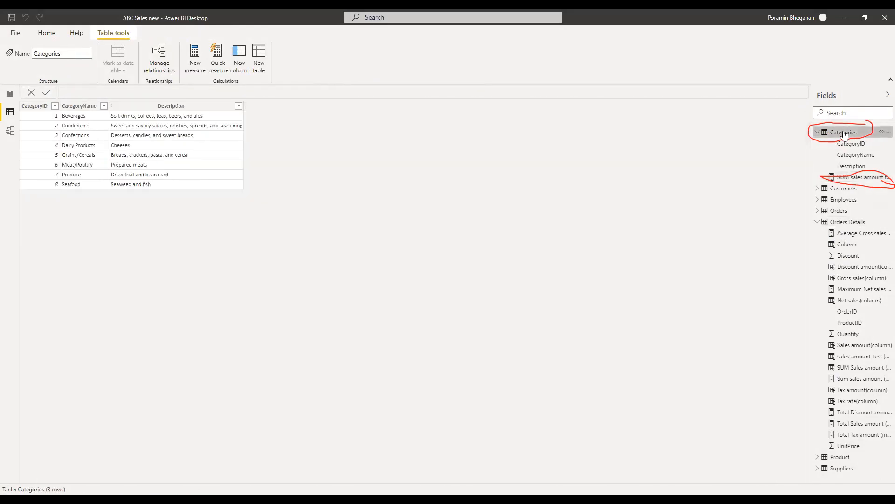
left_click(237, 70)
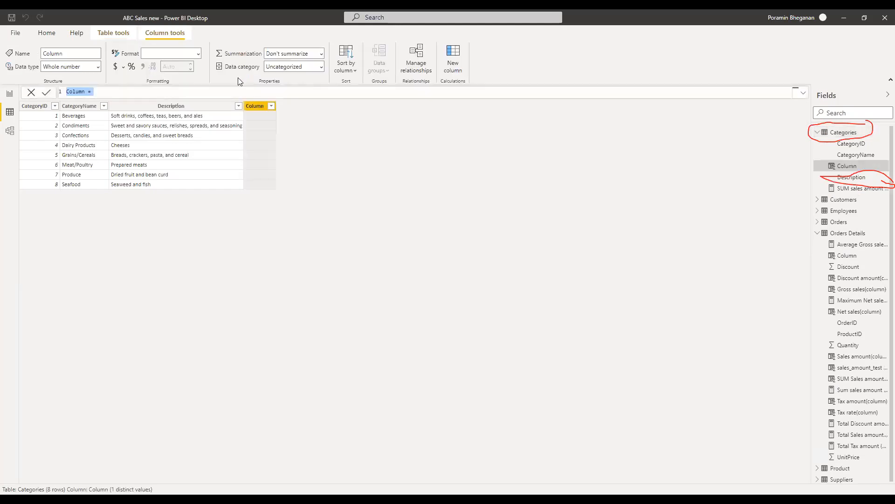
- Try to define the new Categories column as RELATED(unit)
left_click(235, 92)
type("unit")
key("BackSpace")
key("BackSpace")
key("BackSpace")
key("BackSpace")
key("BackSpace")
type("REA")
key("BackSpace")
type("LATE")
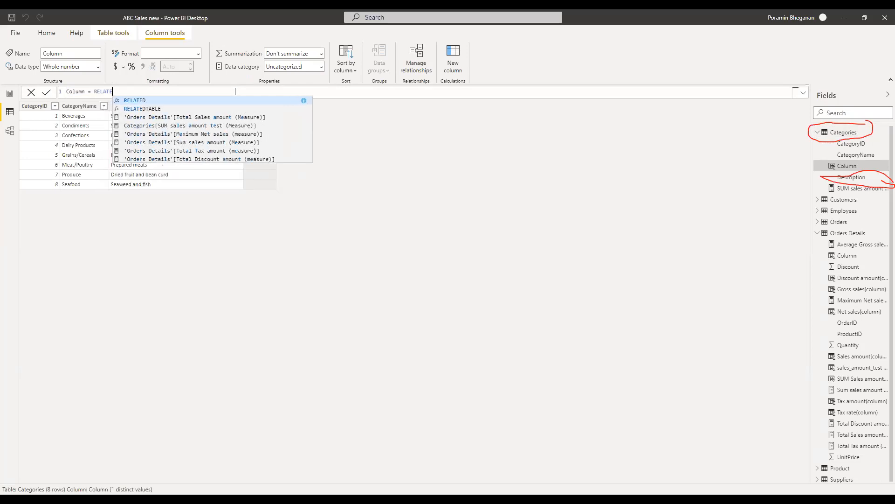
type("D(")
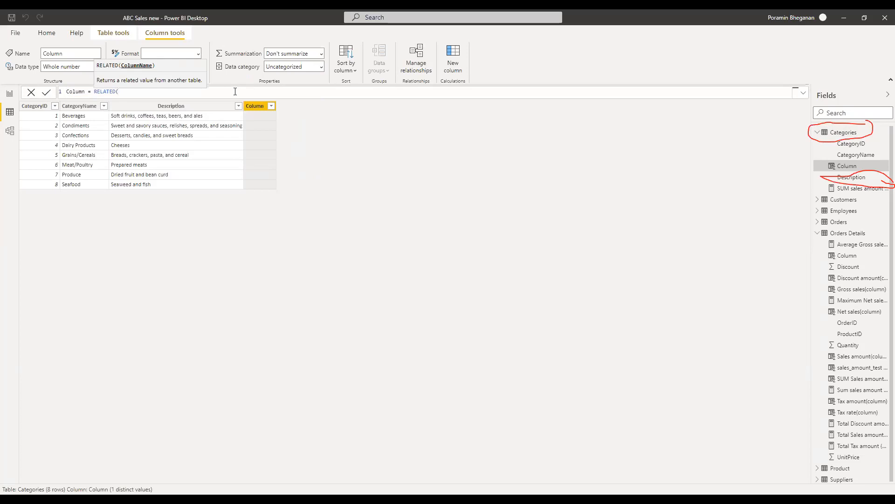
type("unit")
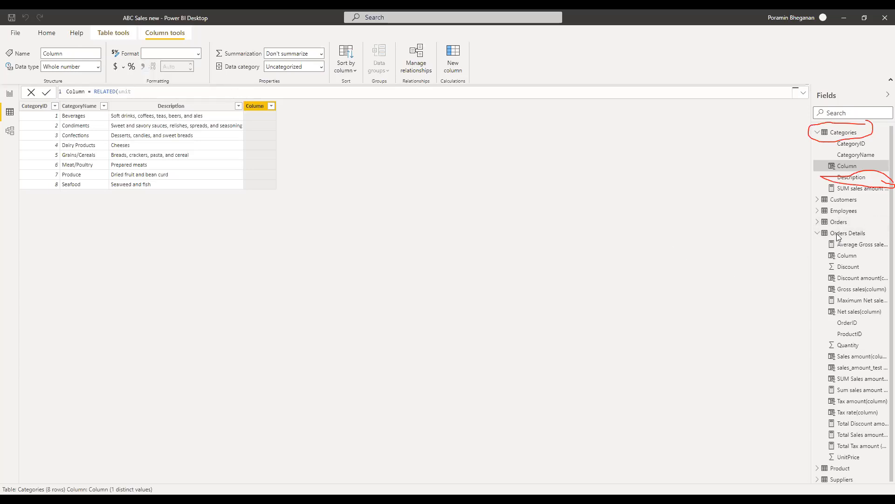
key("Return")
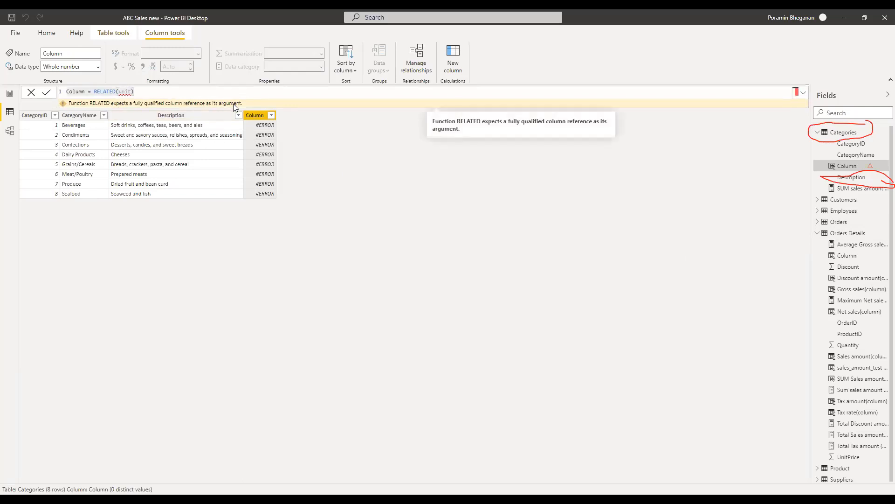
- Clear the RELATED(unit) expression from the Categories column and commit the empty formula
left_click(201, 91)
key("BackSpace")
key("BackSpace")
key("BackSpace")
key("BackSpace")
key("BackSpace")
key("BackSpace")
key("BackSpace")
key("BackSpace")
key("BackSpace")
key("BackSpace")
key("BackSpace")
key("BackSpace")
key("BackSpace")
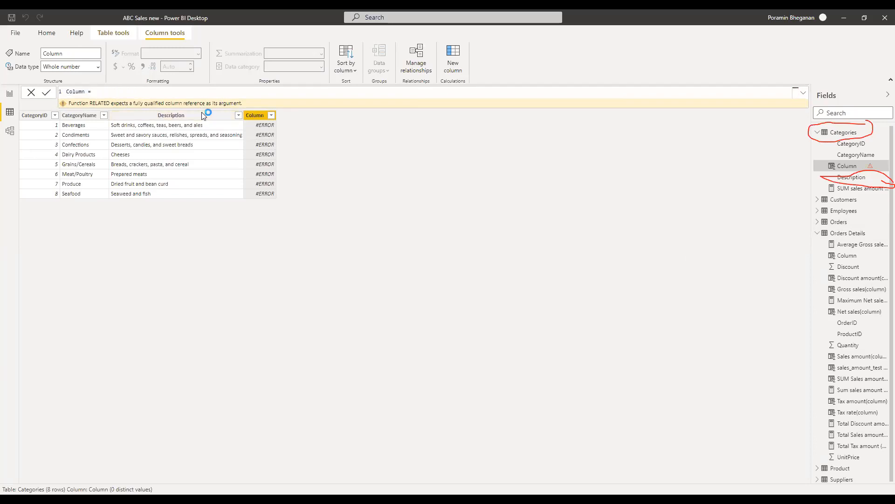
key("Return")
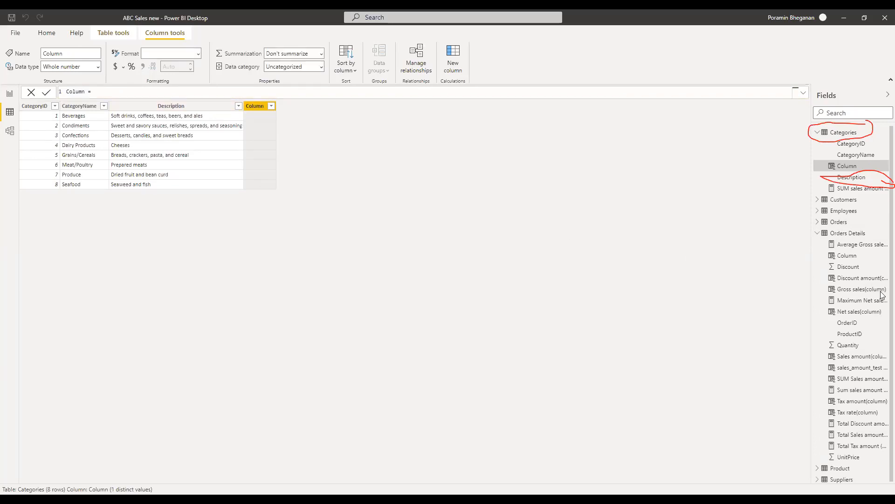
- Compare the columns of the Orders Details table with those of the Categories table
left_click(833, 235)
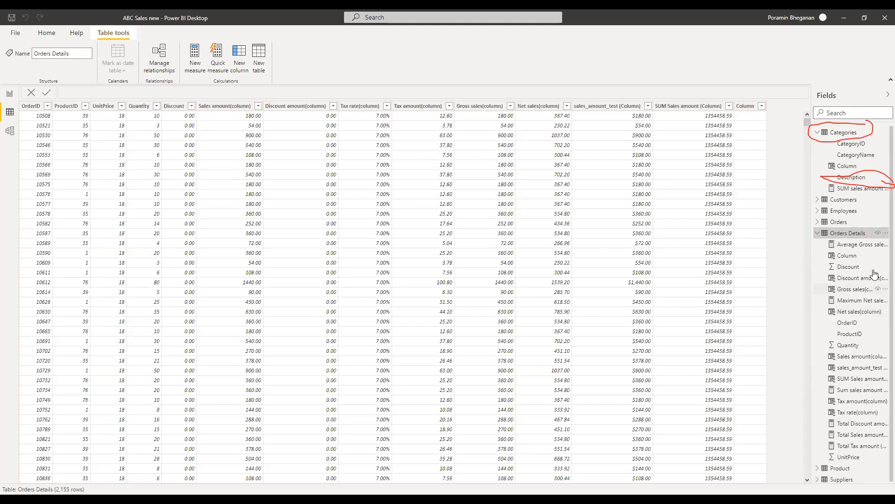
left_click(860, 133)
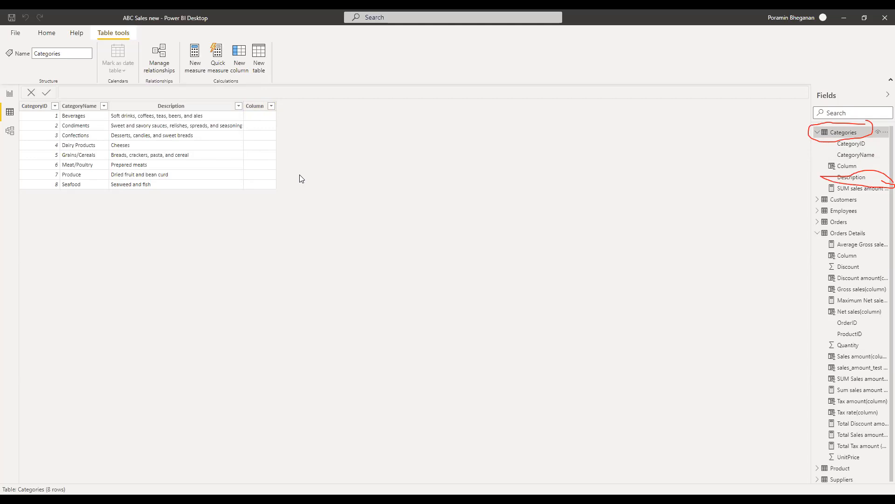
left_click(863, 235)
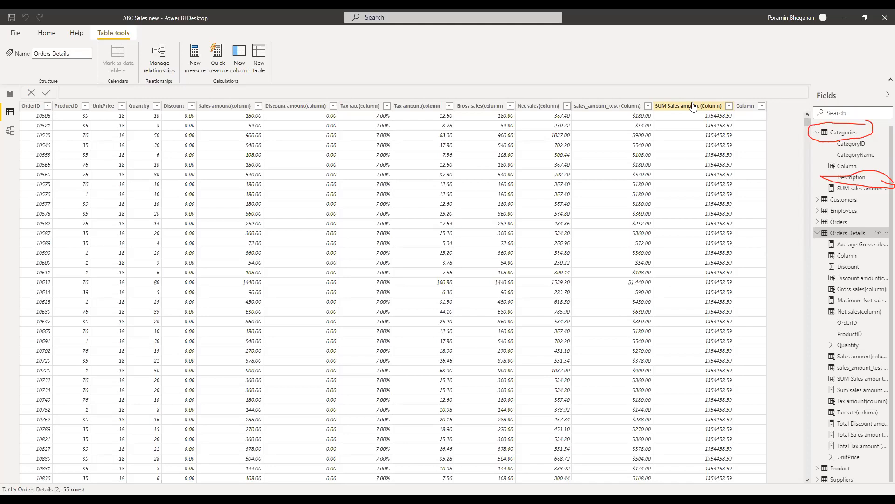
- Delete the SUM Sales amount (Column) calculated column from the Orders Details table
left_click(693, 107)
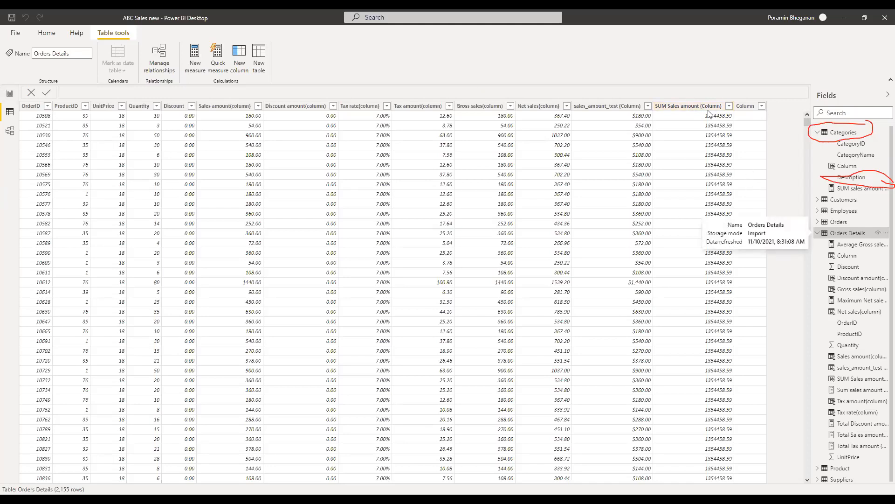
left_click(9, 32)
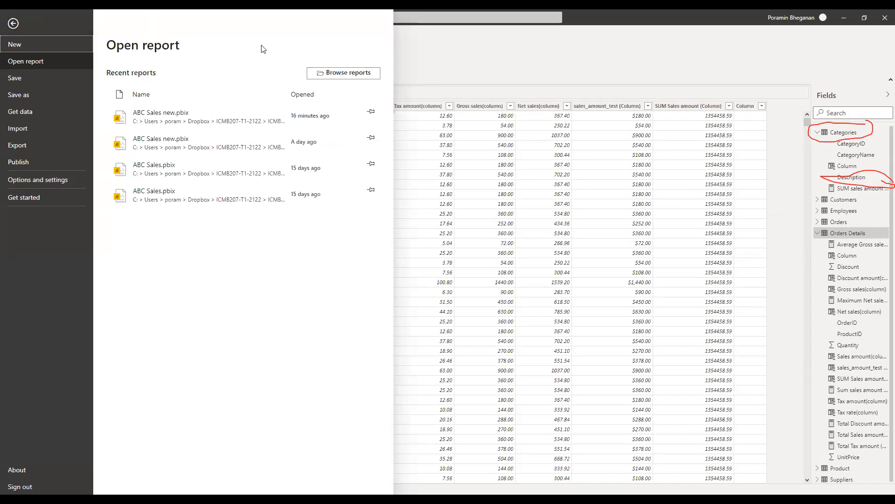
key("Escape")
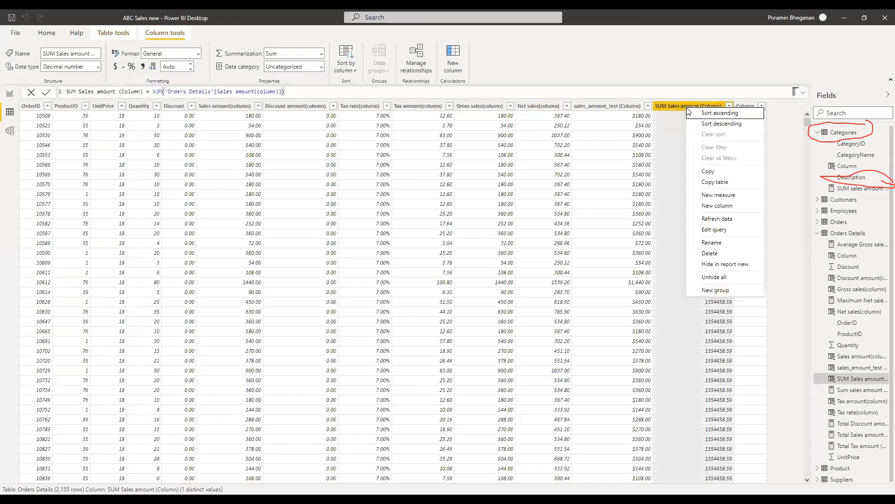
left_click(726, 257)
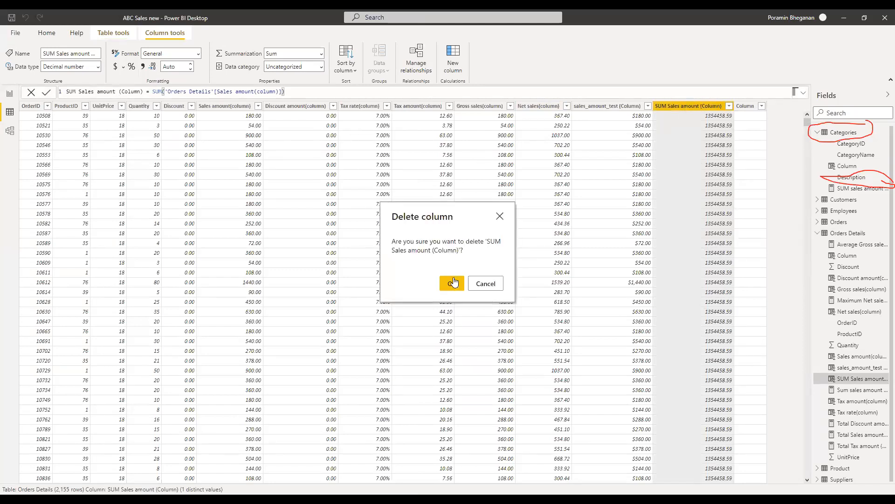
left_click(452, 283)
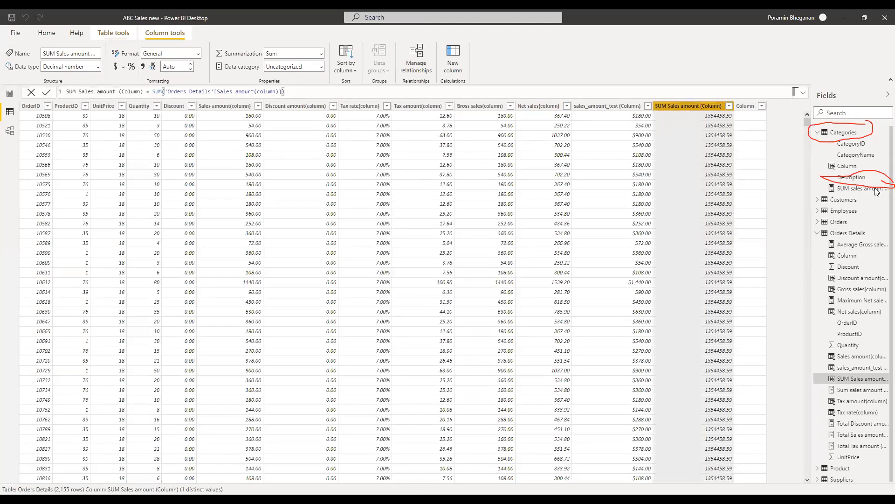
- Delete the empty calculated column named Column from the Categories table
left_click(856, 136)
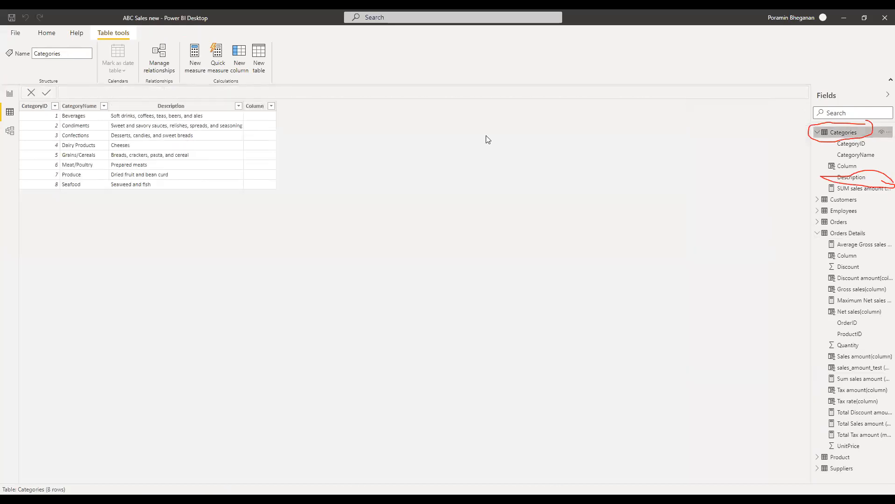
right_click(256, 107)
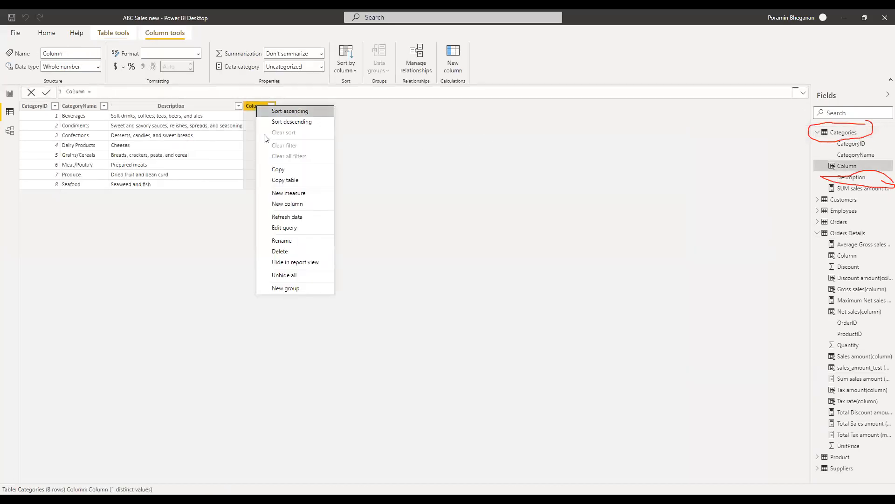
left_click(291, 251)
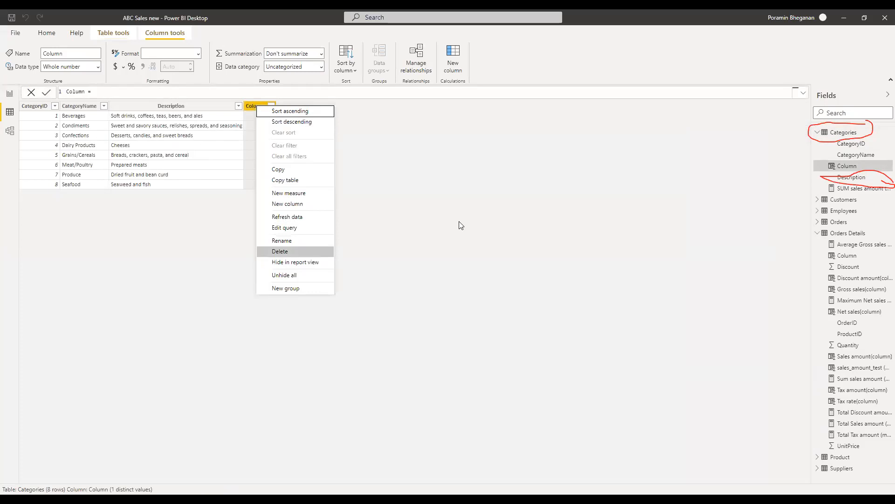
left_click(452, 283)
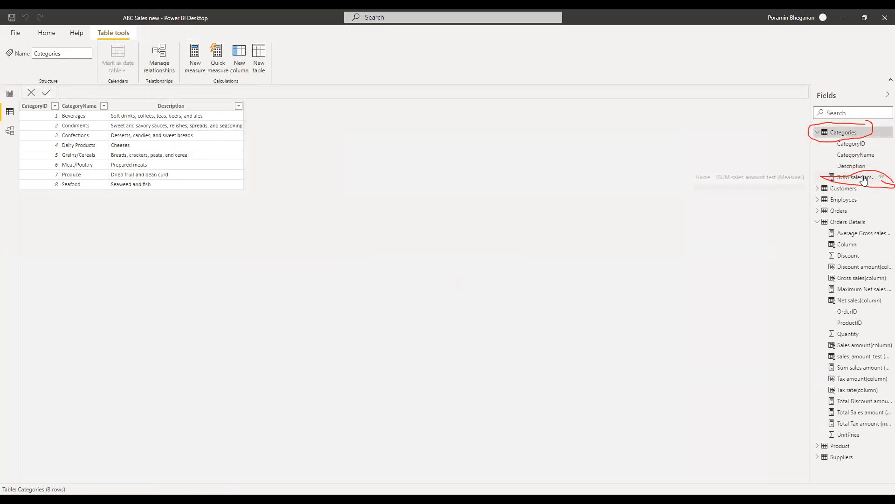
- Delete the SUM sales amount test (Measure) measure from the Categories table
left_click(864, 180)
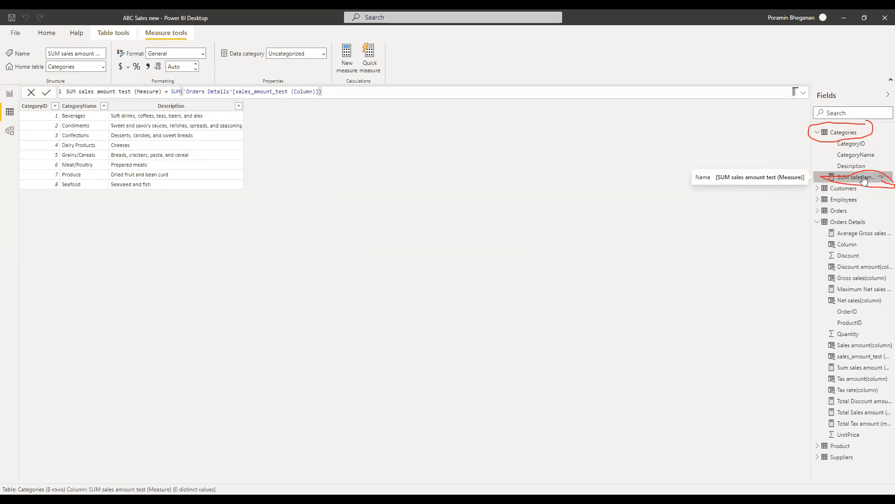
right_click(864, 180)
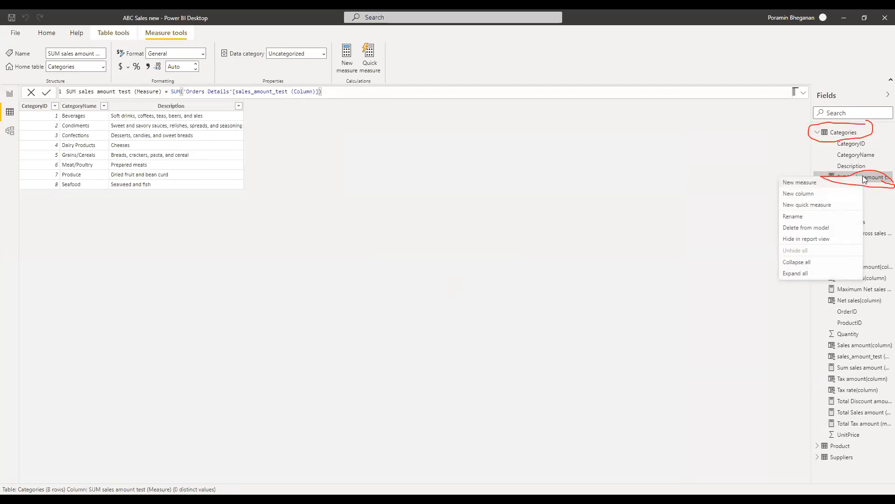
left_click(835, 227)
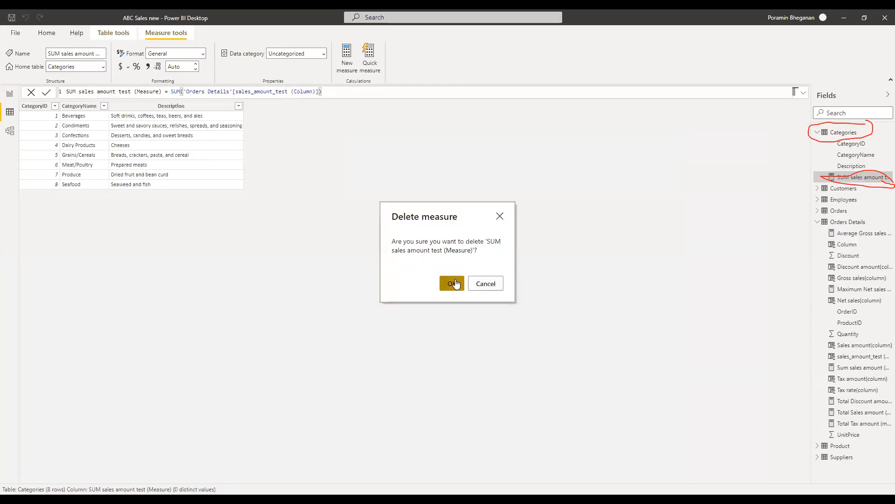
left_click(458, 283)
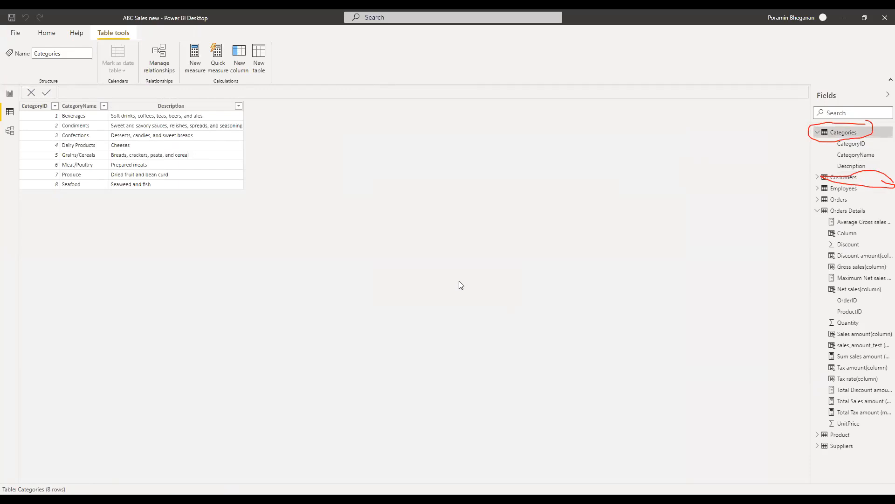
- Widen the field list to read the full names of the measures and calculated columns in the Orders Details table
left_click(732, 10)
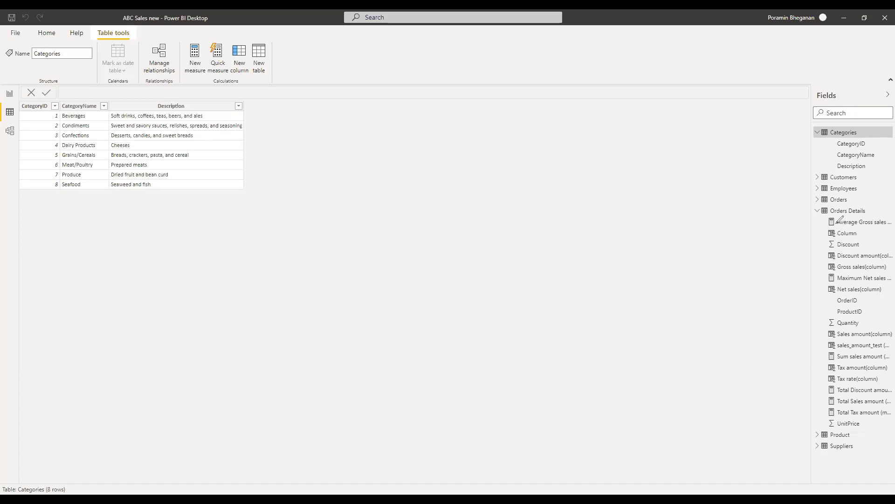
mouse_move(834, 224)
left_mouse_down()
mouse_move(820, 223)
mouse_move(832, 224)
left_mouse_up()
mouse_move(835, 259)
left_mouse_down()
mouse_move(841, 250)
mouse_move(829, 247)
mouse_move(823, 254)
mouse_move(841, 264)
left_mouse_up()
left_click(565, 62)
left_click(576, 83)
left_click_drag(813, 153, 705, 149)
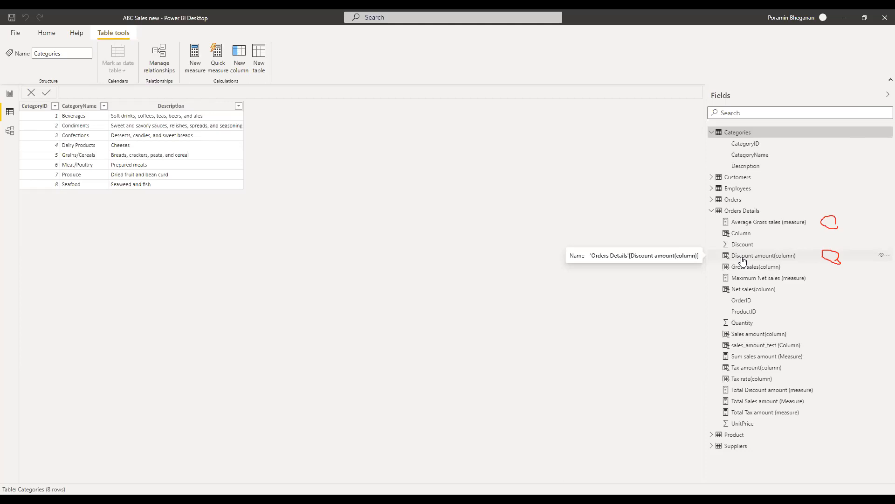
- Collapse the Orders Details table and expand the Orders table to examine its fields
left_click(712, 211)
left_click(712, 201)
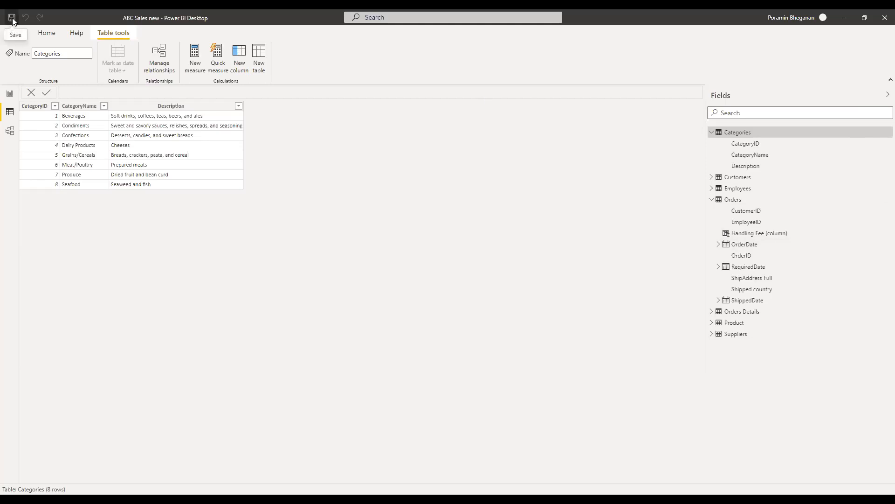
left_click(20, 35)
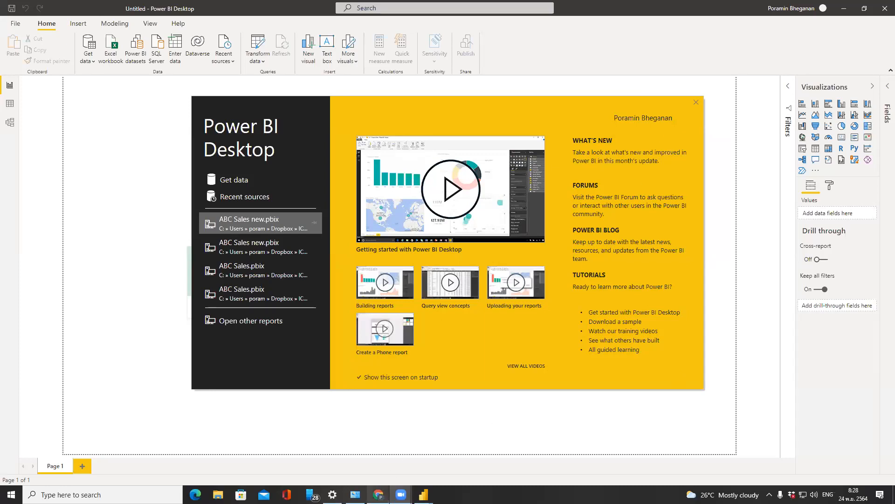
- Switch to Chrome, search the web for billboard in a new window, and open the Billboard website
left_click(378, 495)
key("ctrl+n")
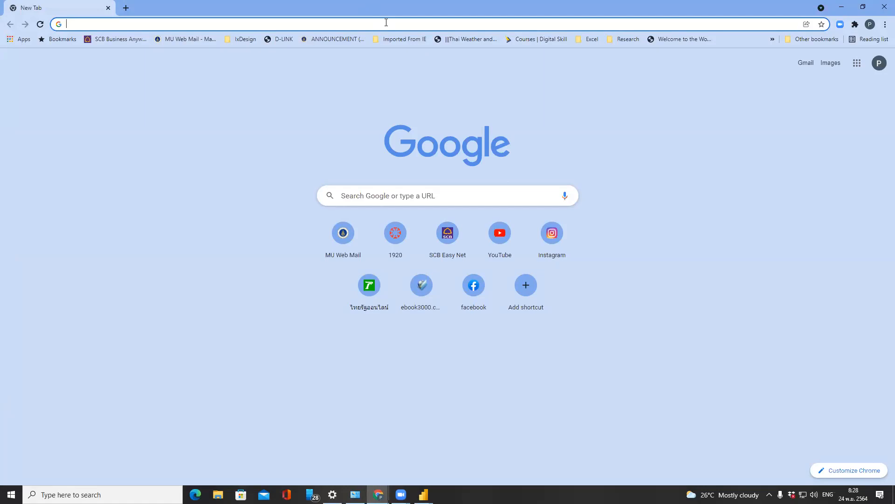
type("bill")
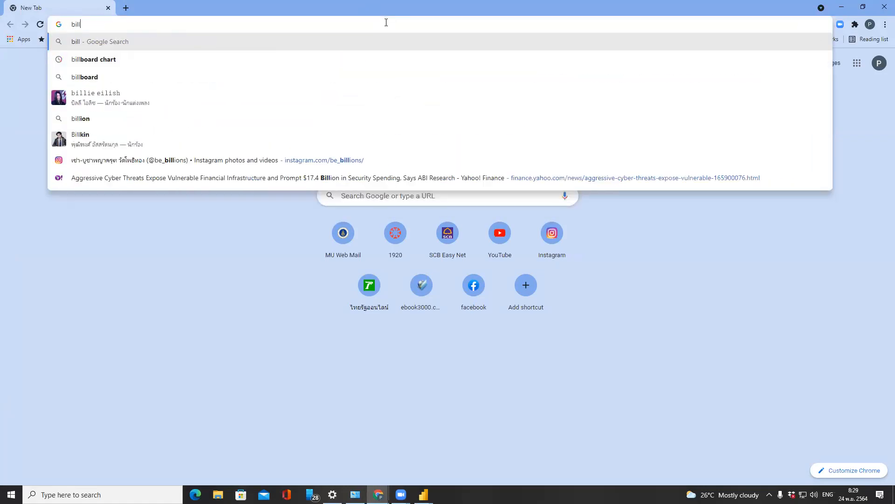
type("board")
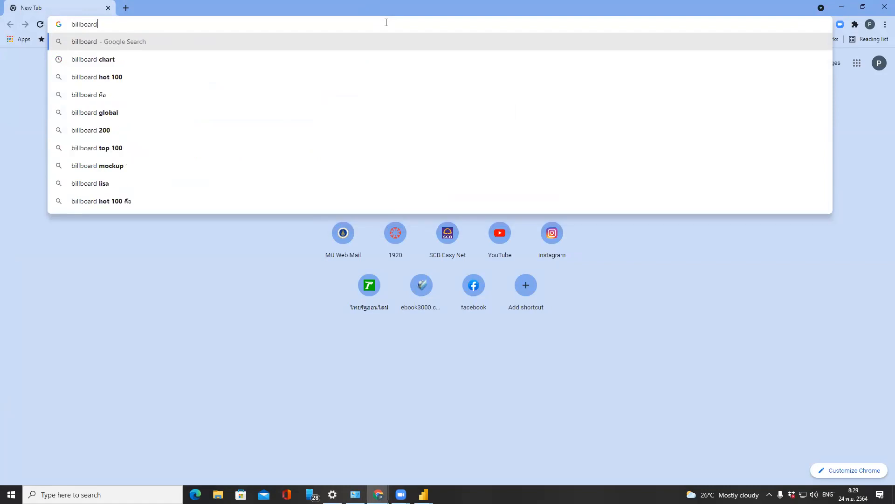
key("Return")
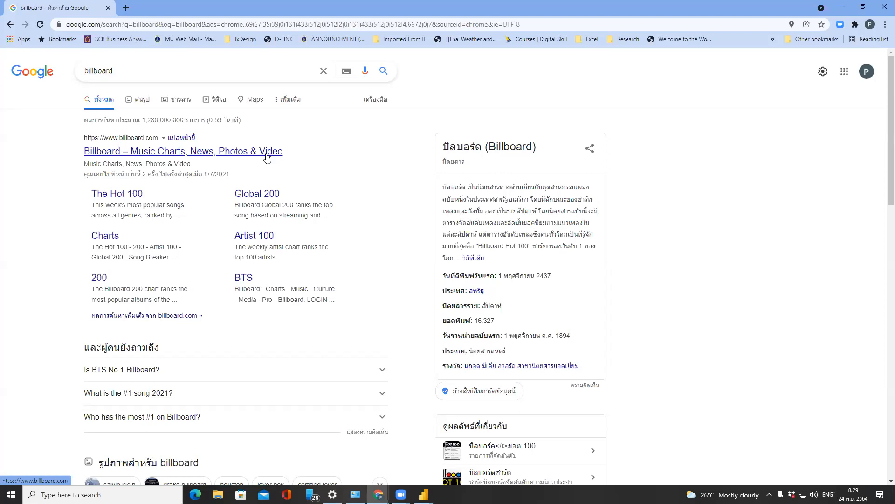
left_click(130, 152)
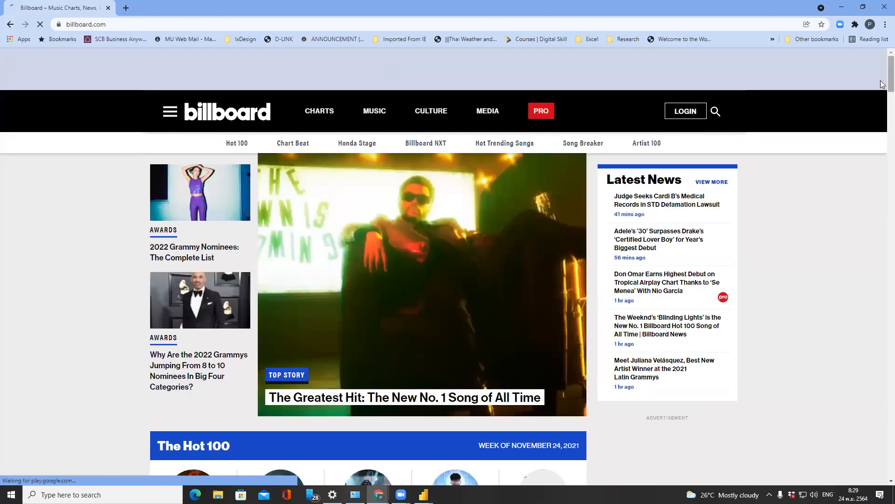
- Look over the Billboard home page and open the site's Charts page
scroll(883, 84, "down", 15)
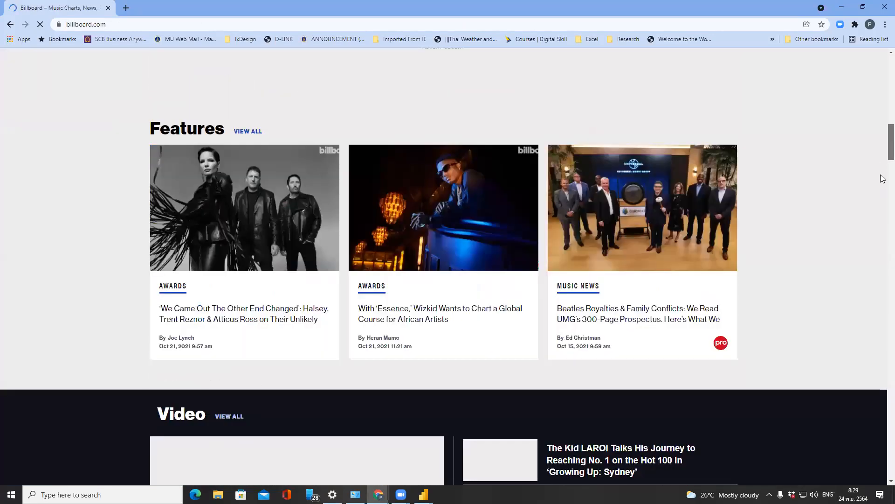
scroll(882, 178, "down", 5)
scroll(883, 110, "up", 20)
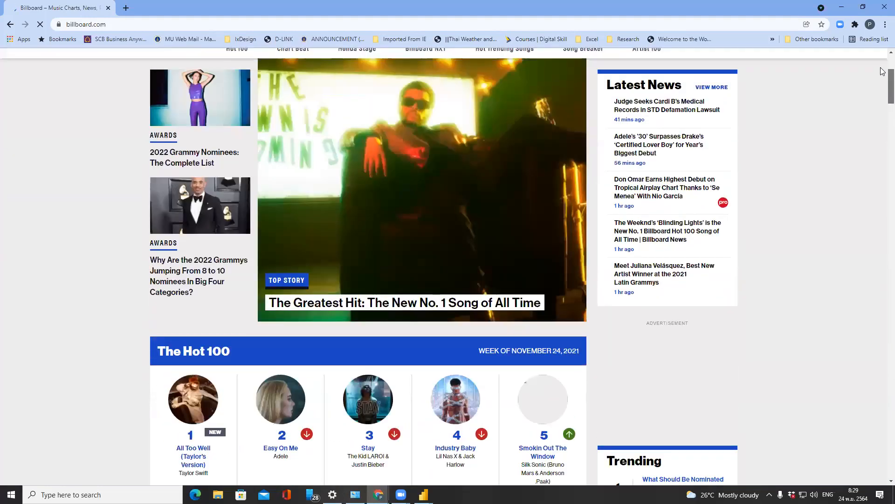
scroll(883, 70, "up", 4)
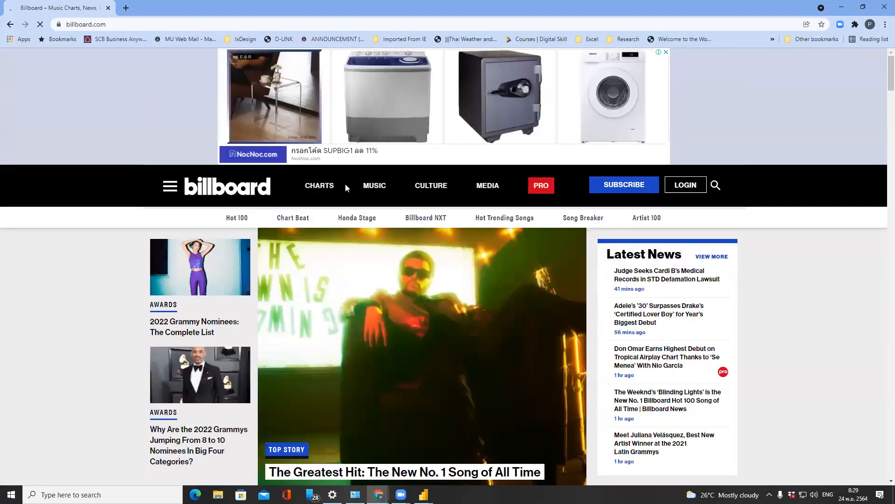
left_click(319, 186)
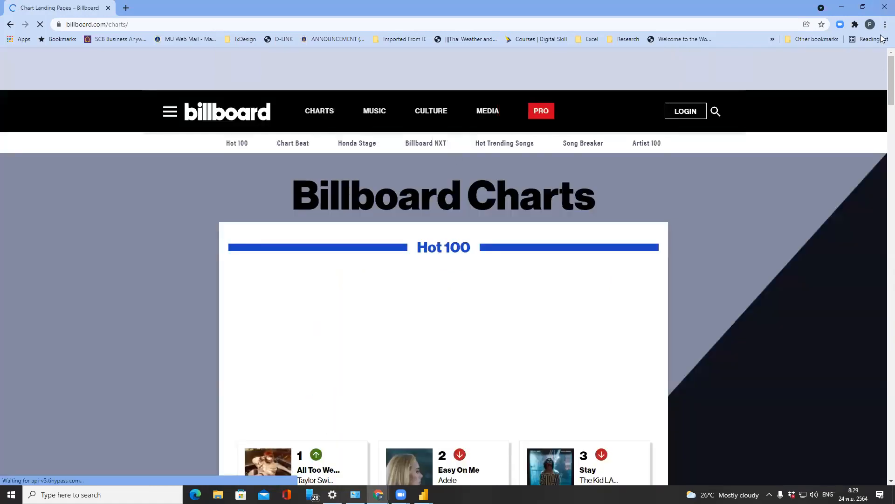
- Look through the charts overview and bring up the full Hot 100 chart in its own tab
scroll(882, 137, "down", 12)
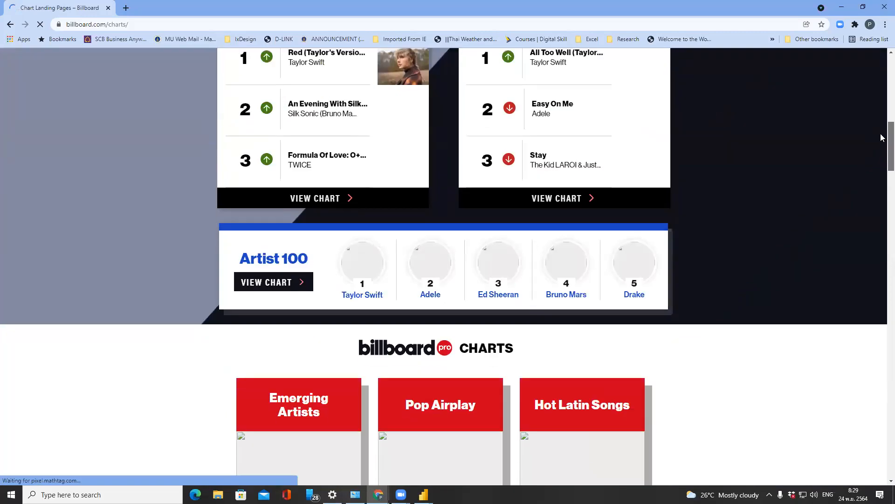
scroll(883, 137, "up", 3)
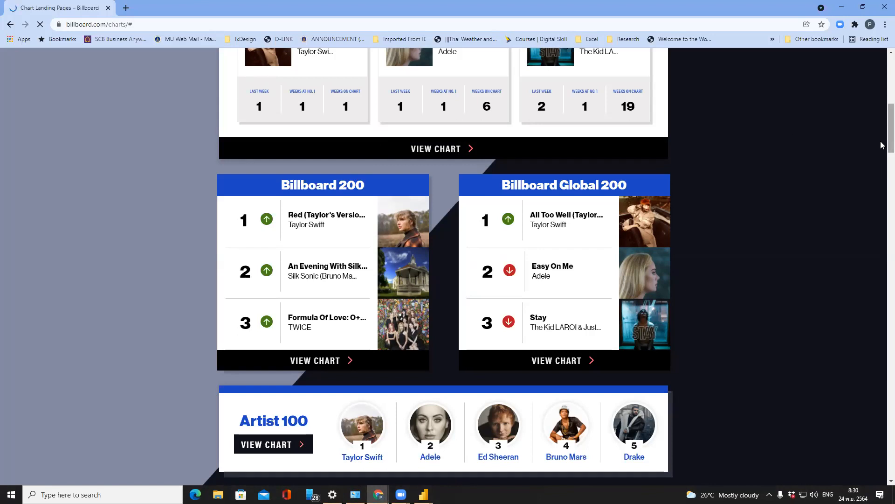
scroll(881, 140, "up", 3)
left_click_drag(881, 130, 881, 142)
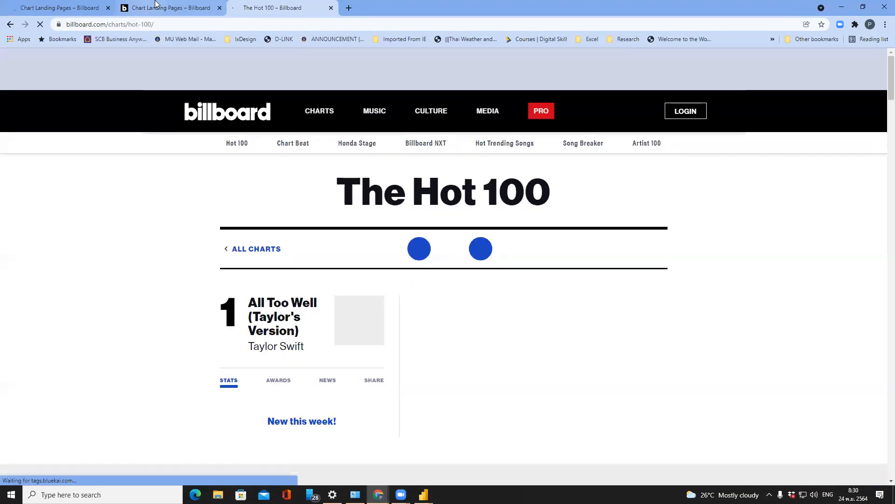
left_click(155, 3)
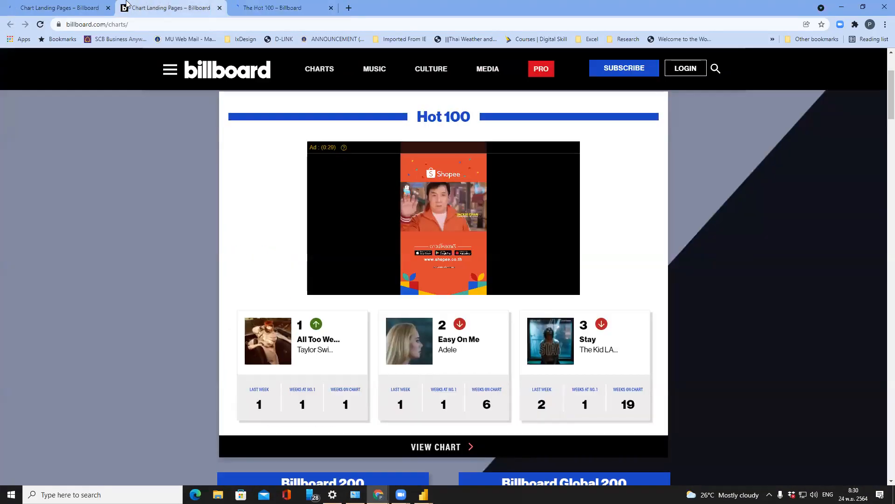
left_click(58, 11)
left_click(287, 12)
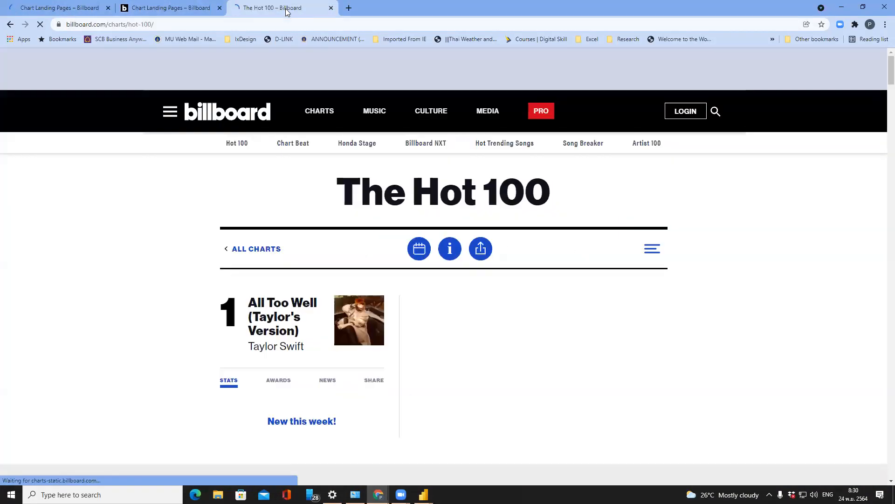
left_click(276, 23)
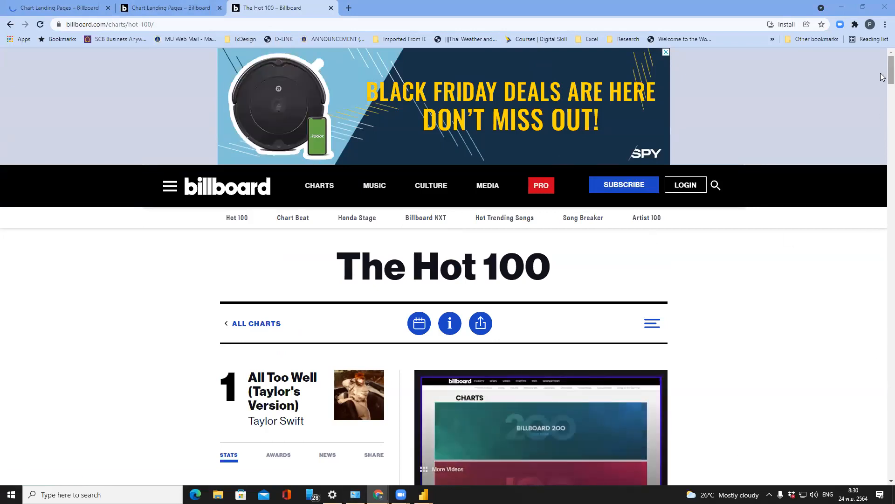
- Examine the Hot 100 ranking table, including its last week, peak position and weeks on chart columns
scroll(883, 119, "down", 4)
scroll(883, 124, "down", 8)
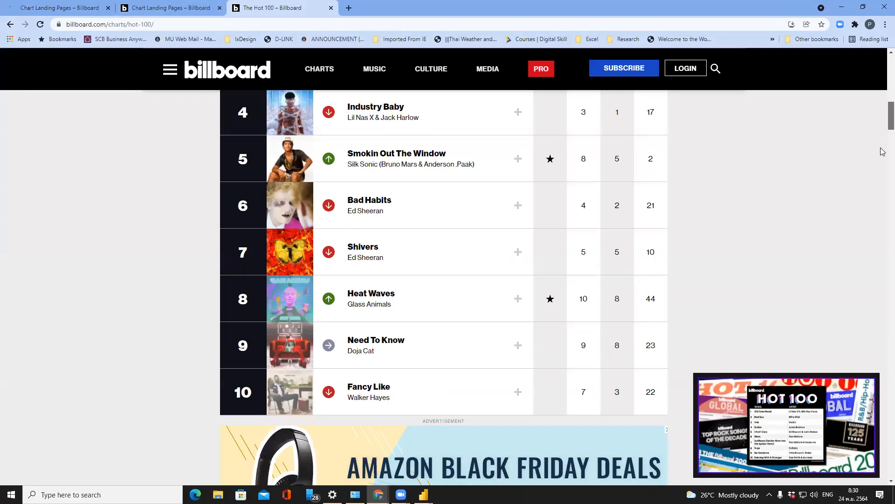
scroll(883, 150, "down", 7)
scroll(883, 111, "up", 11)
mouse_move(881, 105)
left_mouse_down()
mouse_move(881, 85)
mouse_move(881, 105)
left_mouse_up()
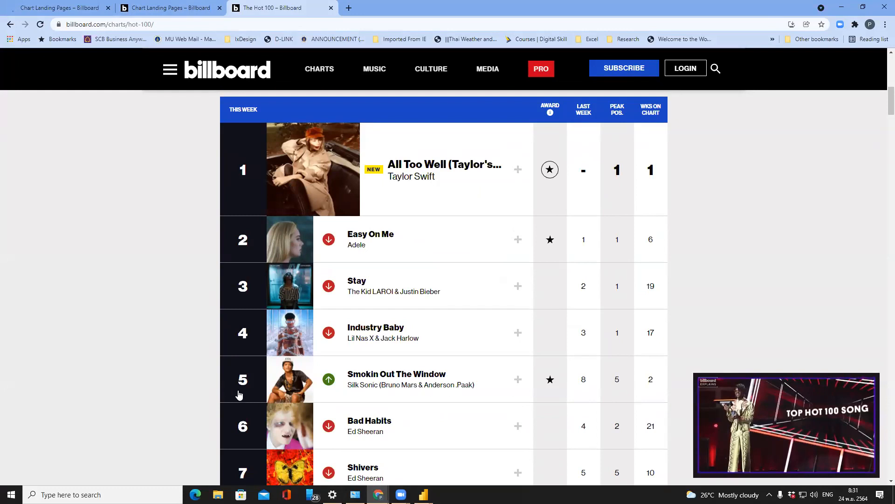
scroll(881, 122, "down", 3)
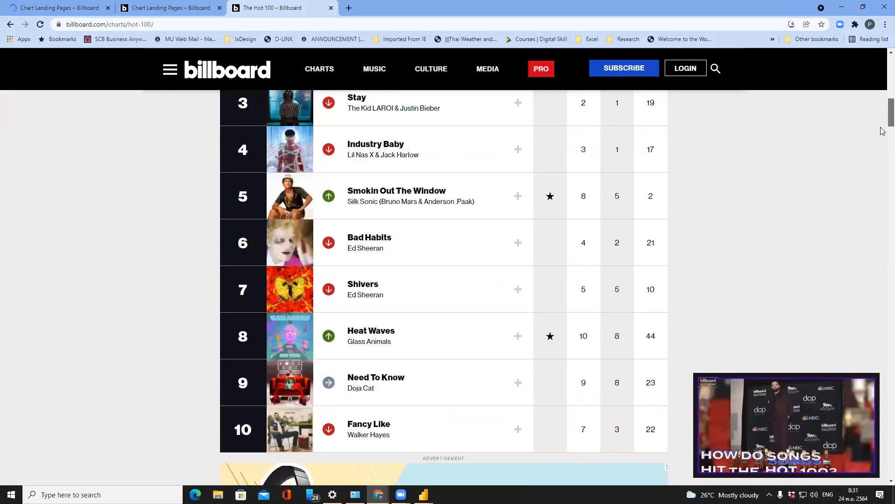
scroll(883, 205, "down", 20)
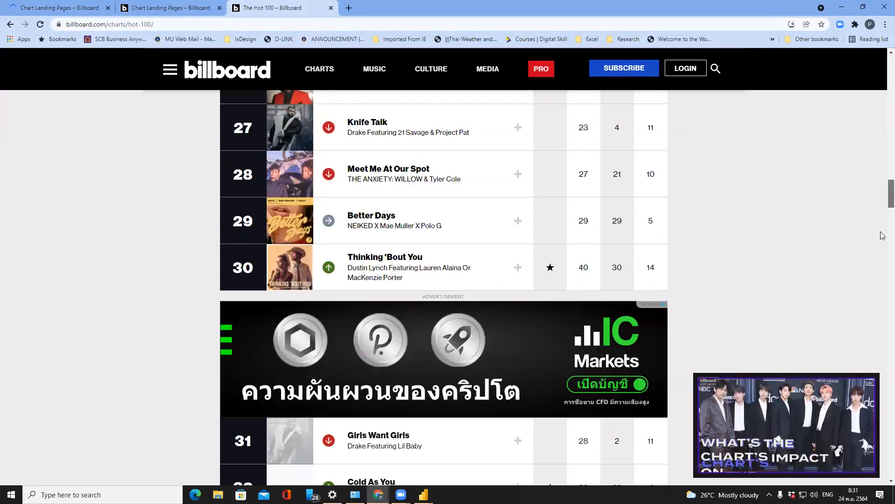
scroll(883, 235, "down", 10)
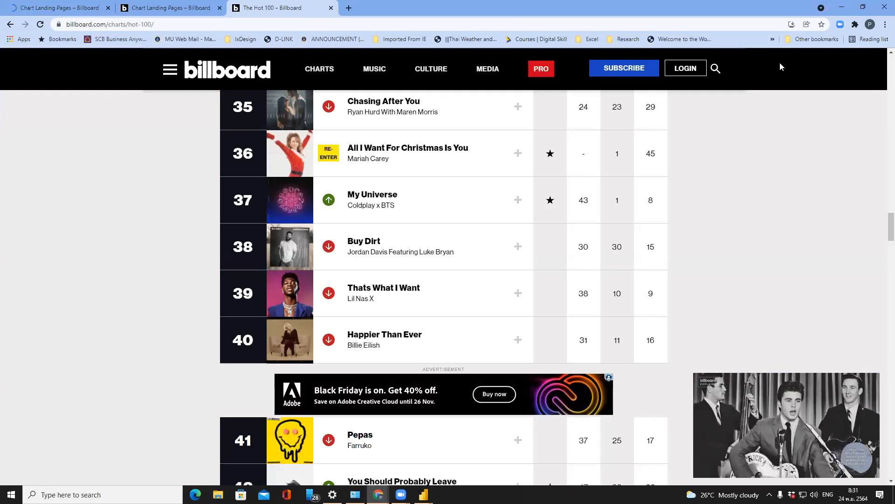
- Copy the Hot 100 page's web address and switch to the untitled Power BI Desktop report
left_click(116, 25)
key("ctrl+c")
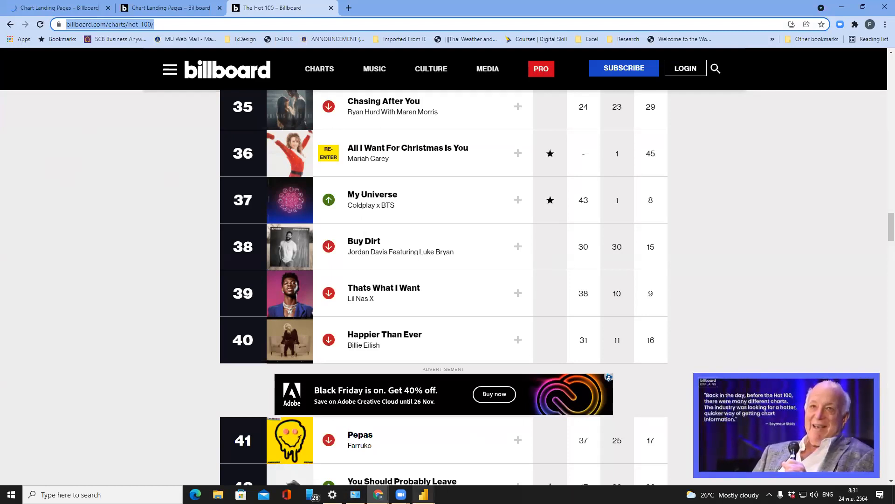
mouse_move(423, 494)
left_click(463, 474)
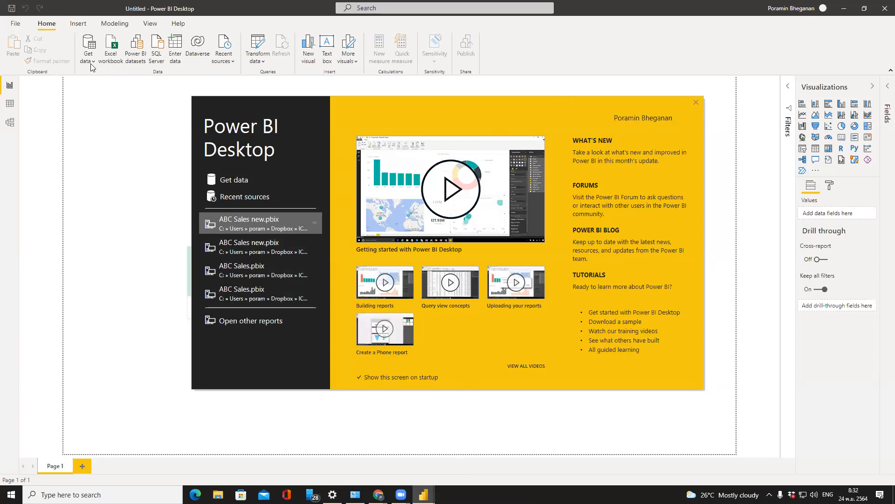
- Start importing data from the Web source, using the copied Billboard Hot 100 address as the URL
left_click(236, 183)
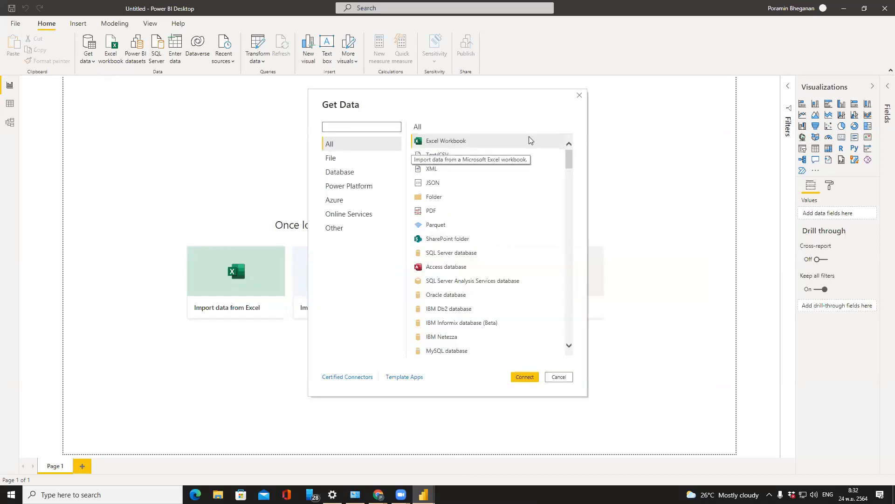
left_click_drag(570, 157, 569, 189)
left_click_drag(566, 210, 564, 233)
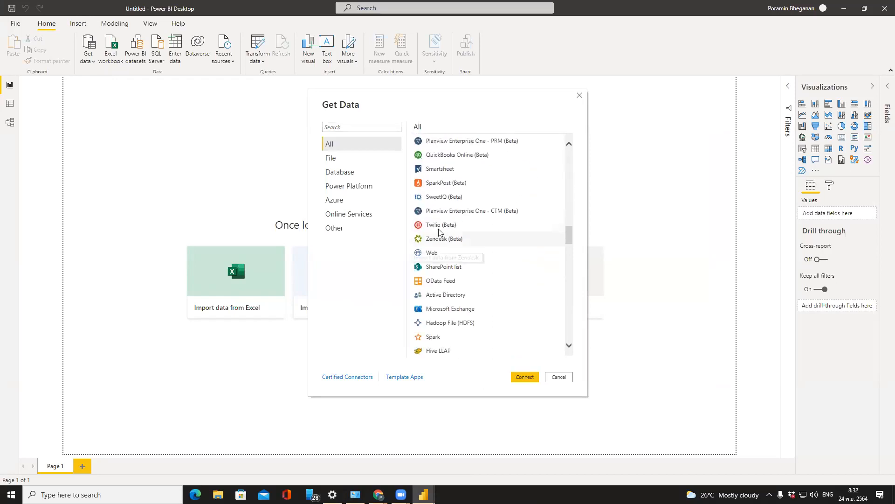
left_click(439, 253)
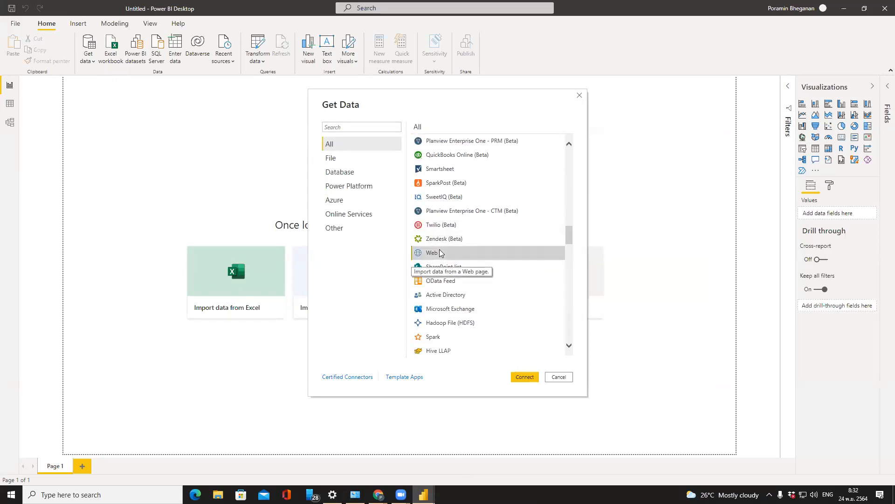
left_click(525, 376)
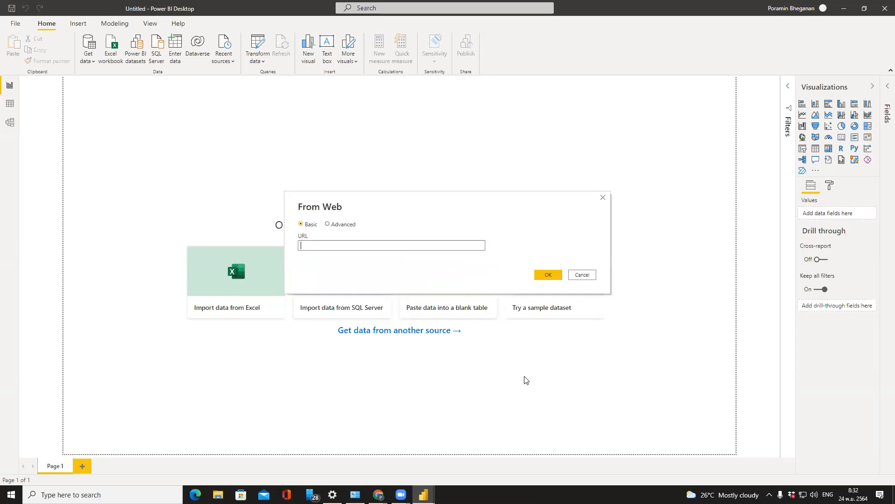
key("ctrl+v")
left_click(553, 275)
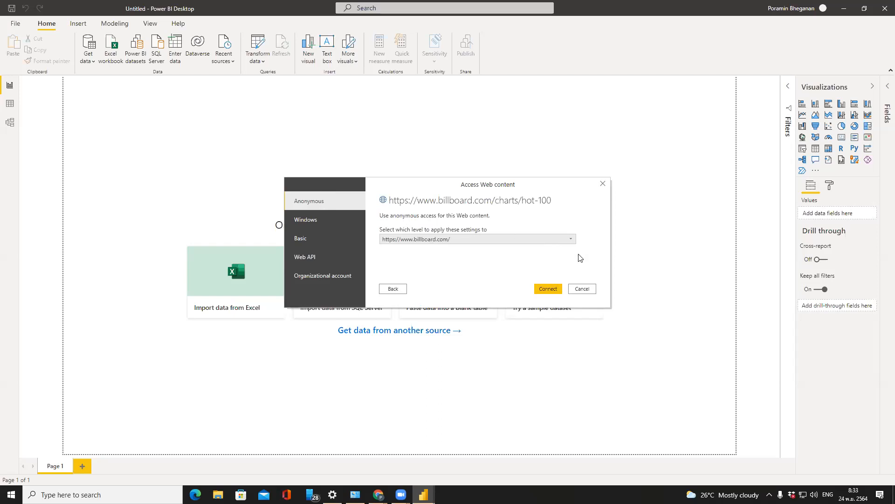
- Review the URL levels to which the anonymous access settings for the Billboard content can apply
left_click(571, 239)
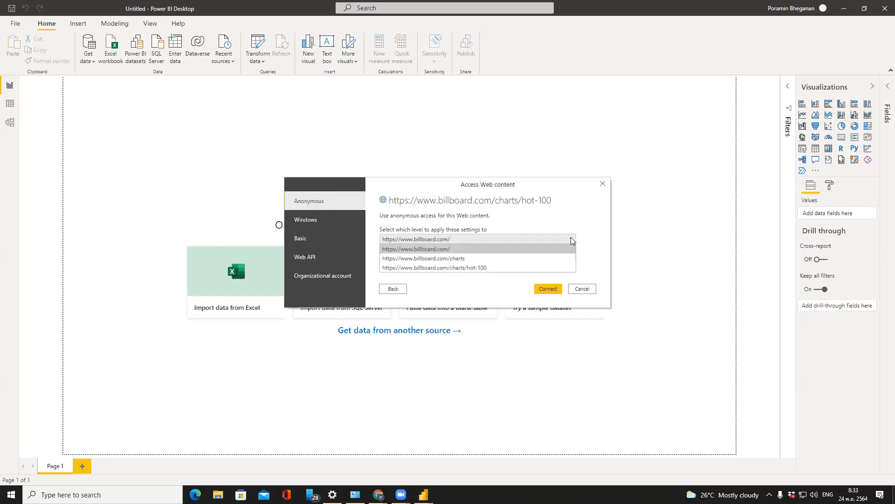
left_click(571, 239)
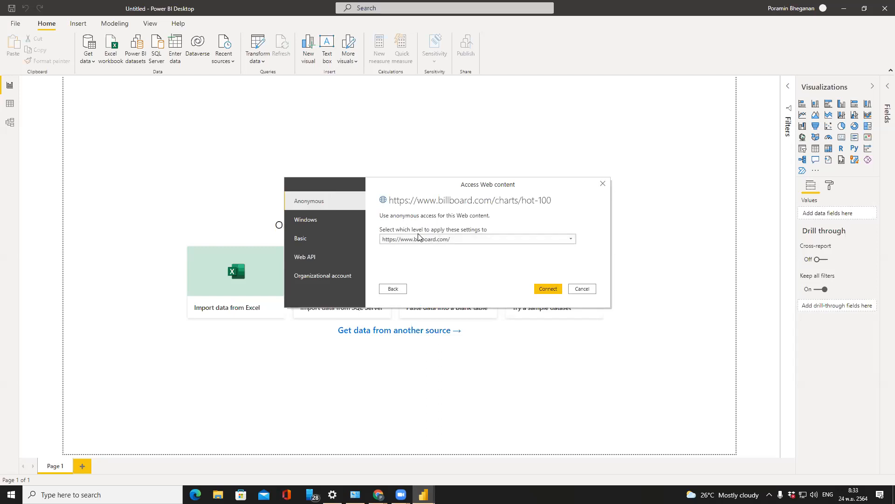
left_click(571, 238)
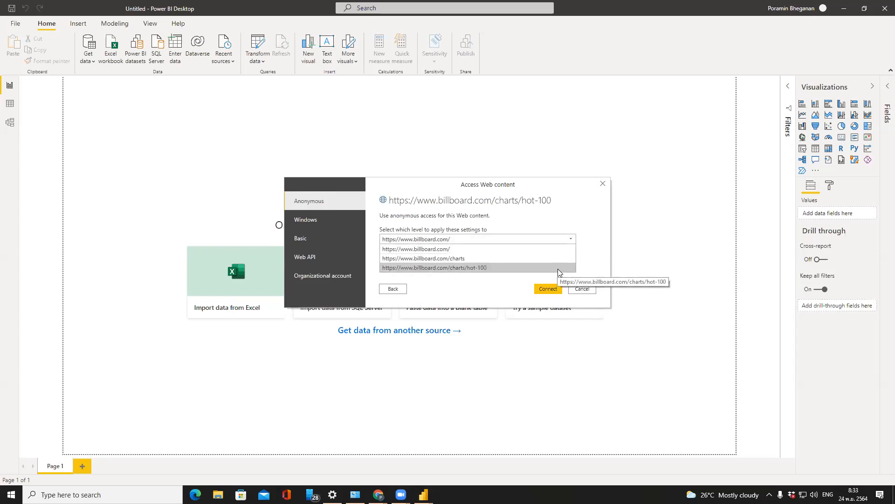
left_click(599, 223)
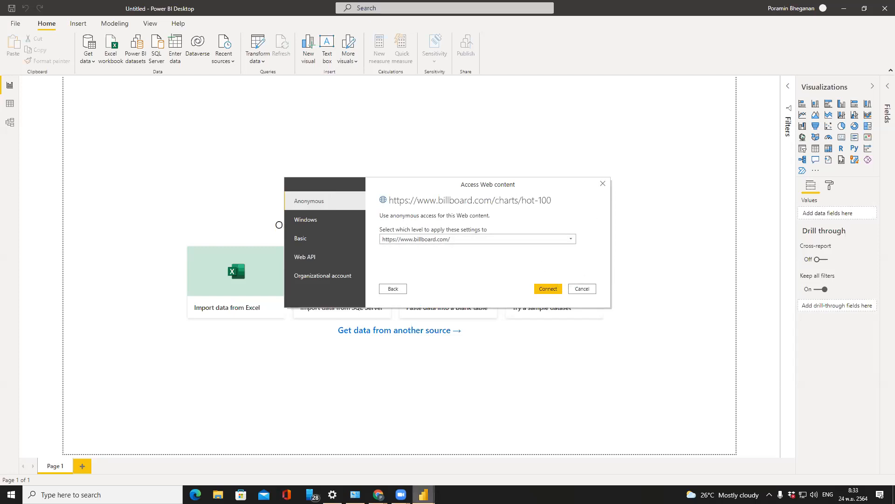
- Switch to Chrome to check the start of the Hot 100 ranking, and return to the untitled Power BI report
mouse_move(379, 495)
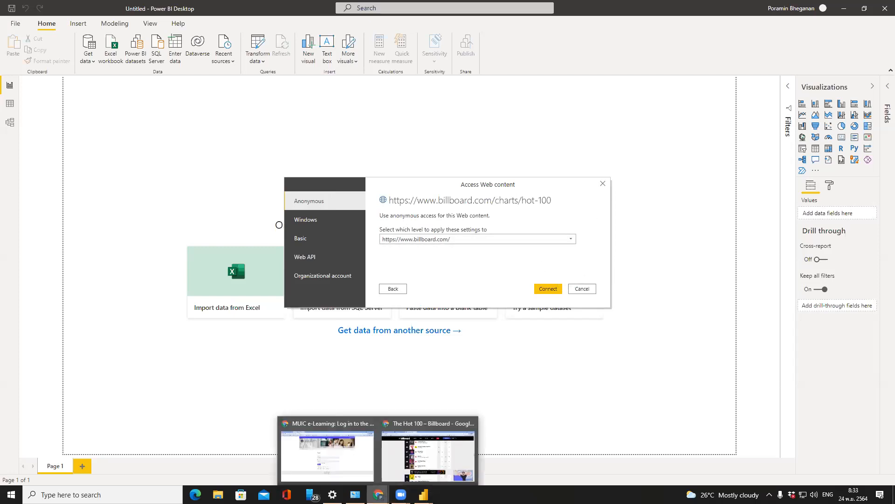
left_click(411, 476)
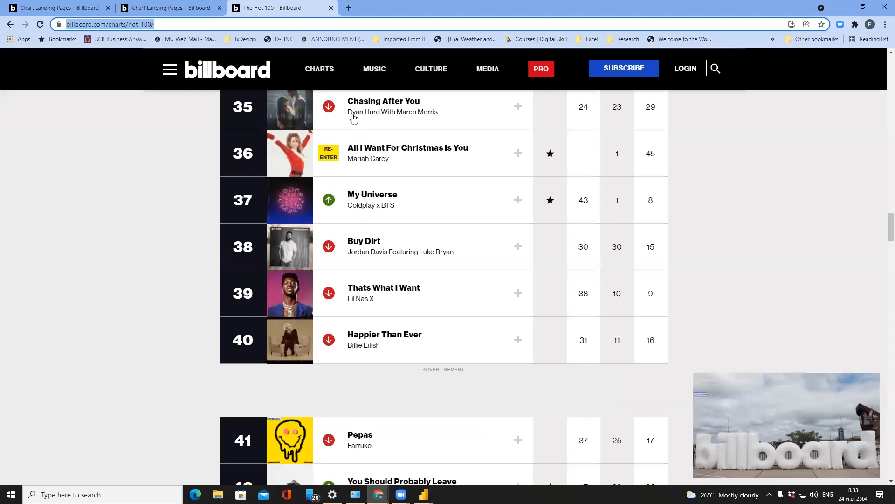
left_click_drag(882, 228, 883, 98)
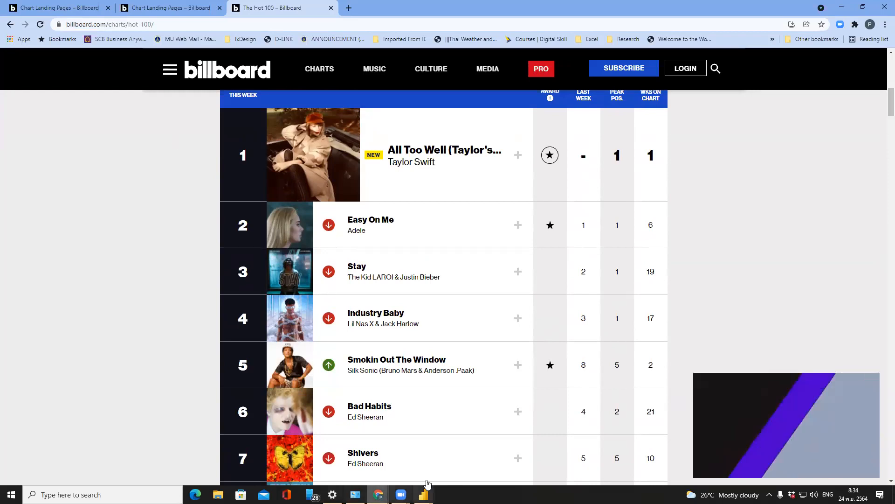
mouse_move(423, 494)
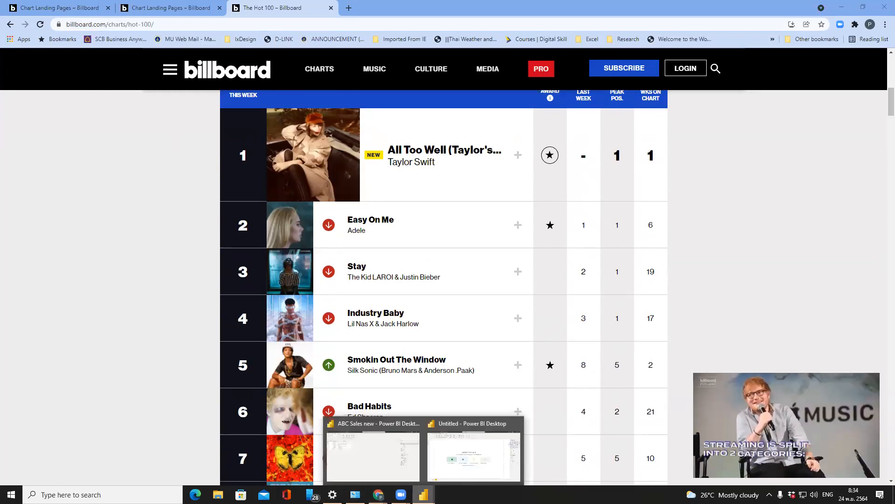
left_click(444, 465)
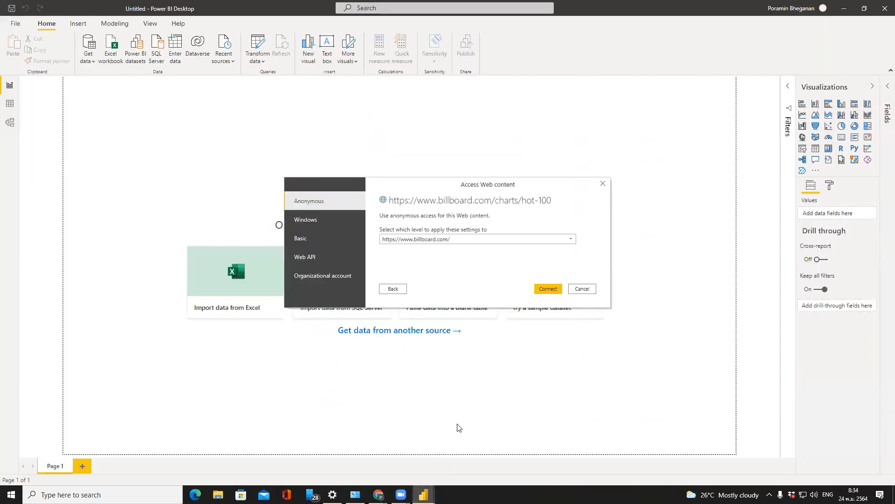
left_click(571, 239)
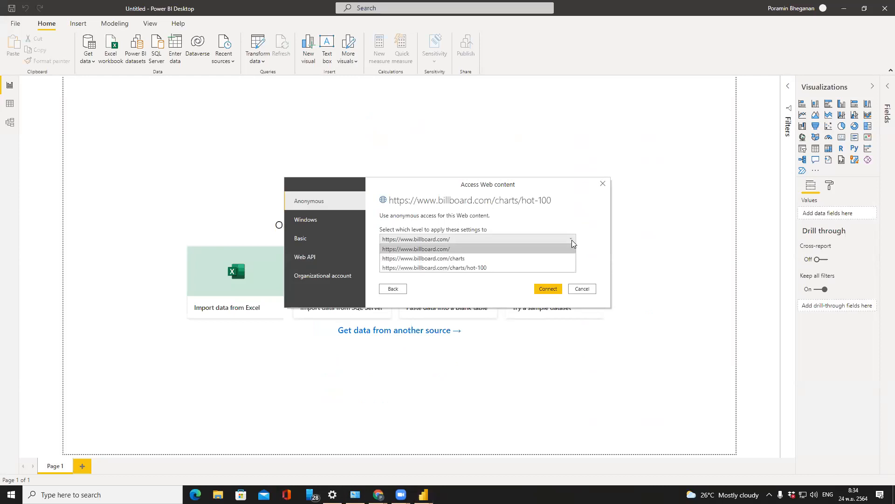
left_click(569, 268)
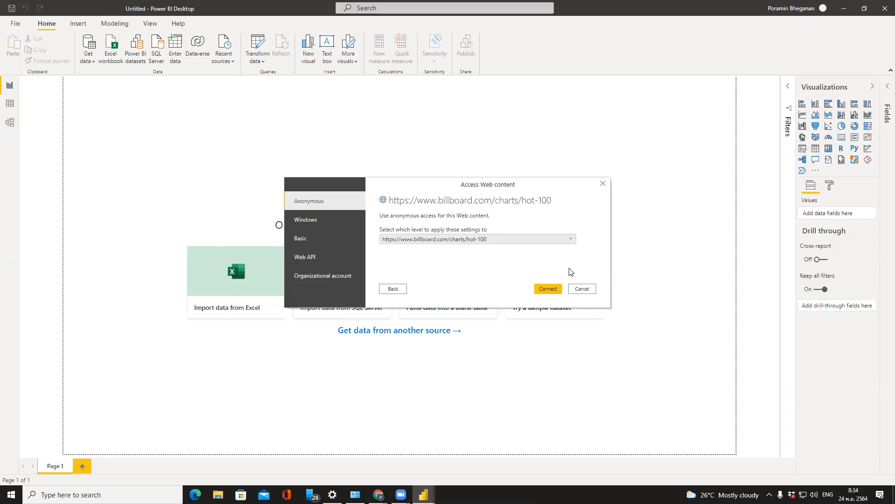
left_click(543, 290)
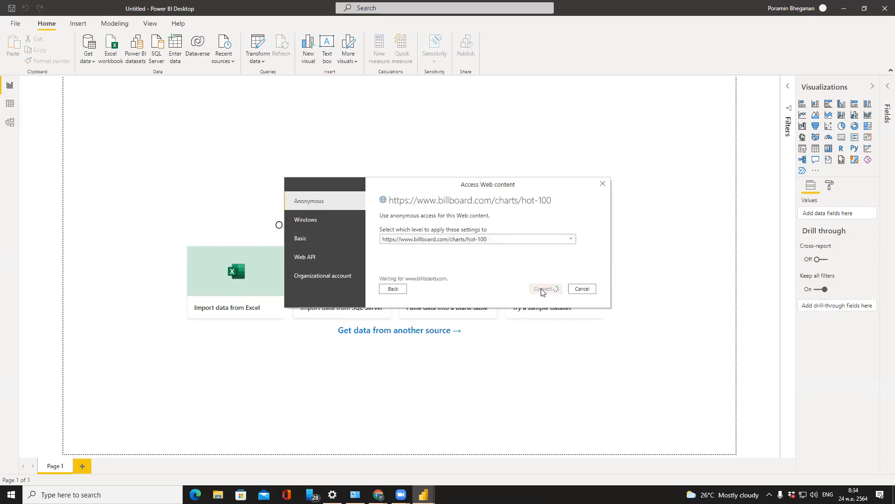
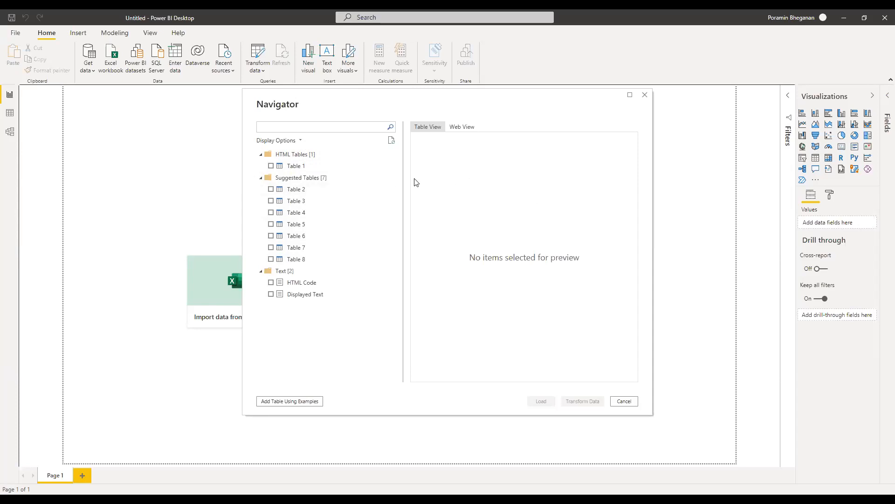
- Preview Table 1 in the Navigator and compare it with the web view of the Hot 100 page
left_click(303, 171)
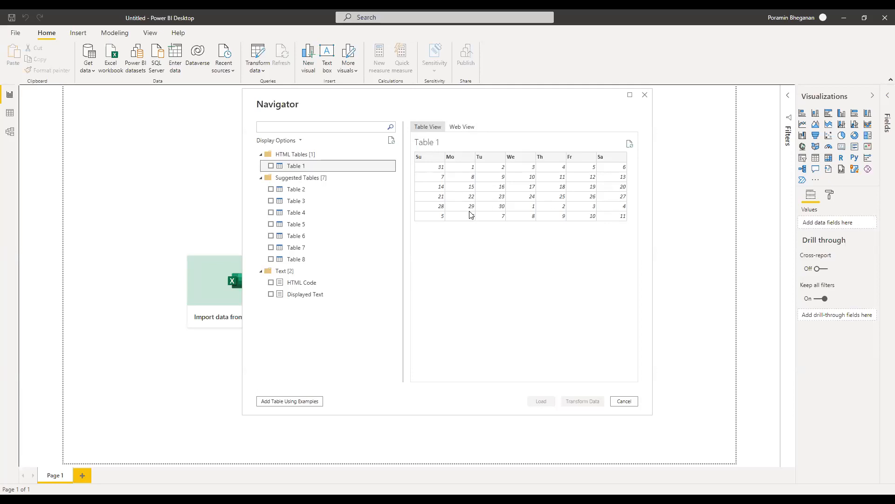
left_click(463, 127)
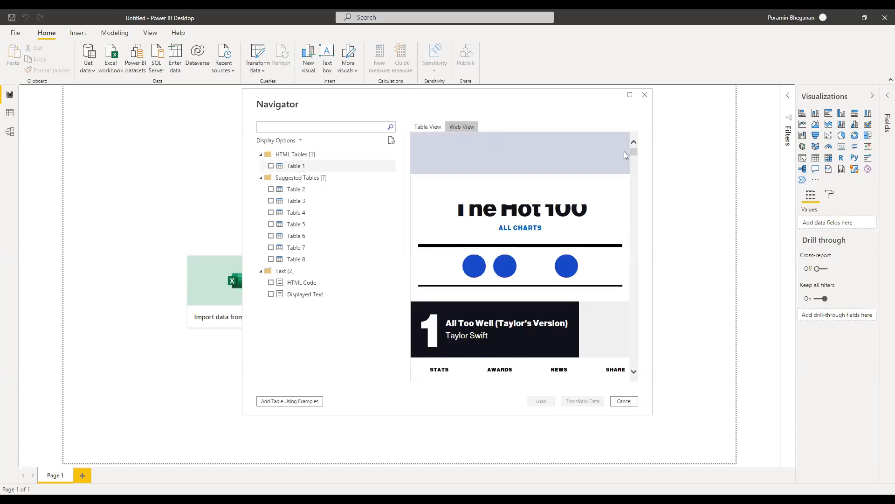
left_click_drag(634, 151, 634, 196)
left_click_drag(638, 362, 646, 136)
left_click(427, 128)
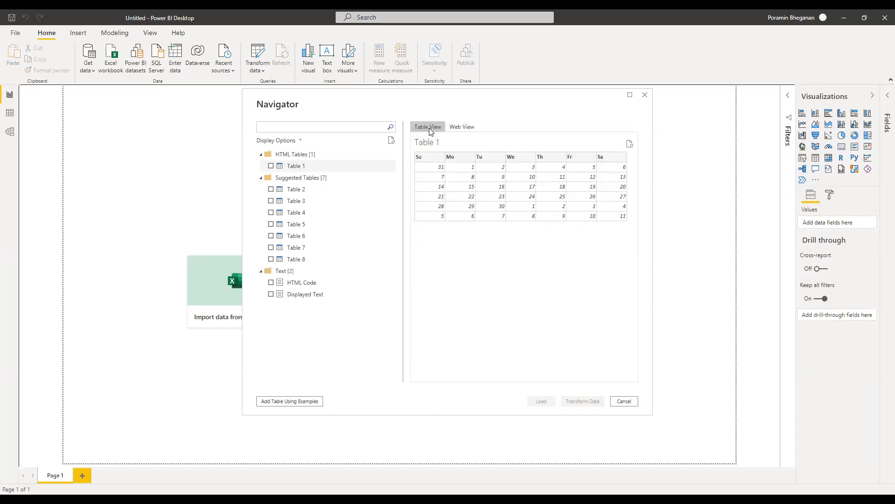
- Preview the suggested Tables 2, 3 and 4, looking across their columns for usable chart data
left_click(271, 190)
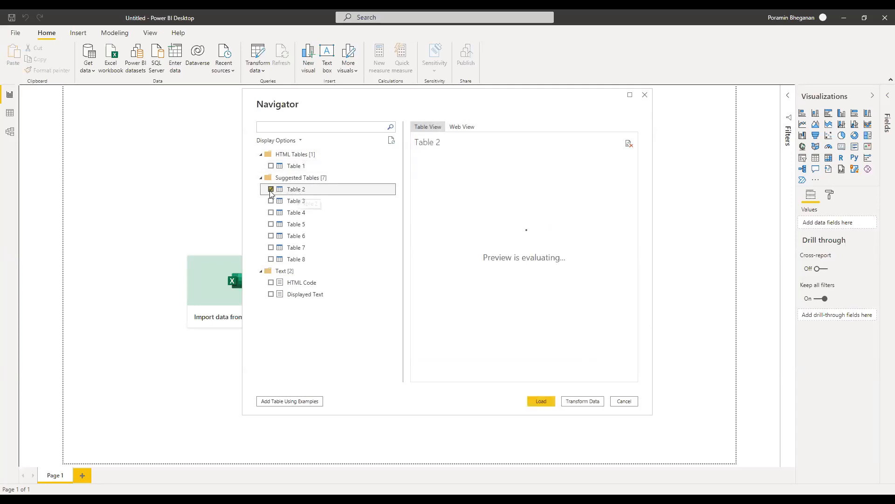
left_click(271, 189)
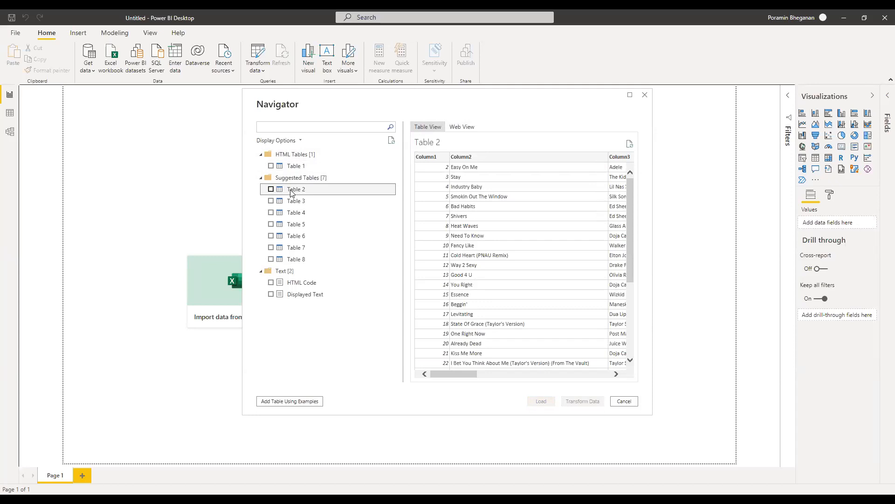
left_click_drag(456, 377, 433, 396)
left_click(321, 202)
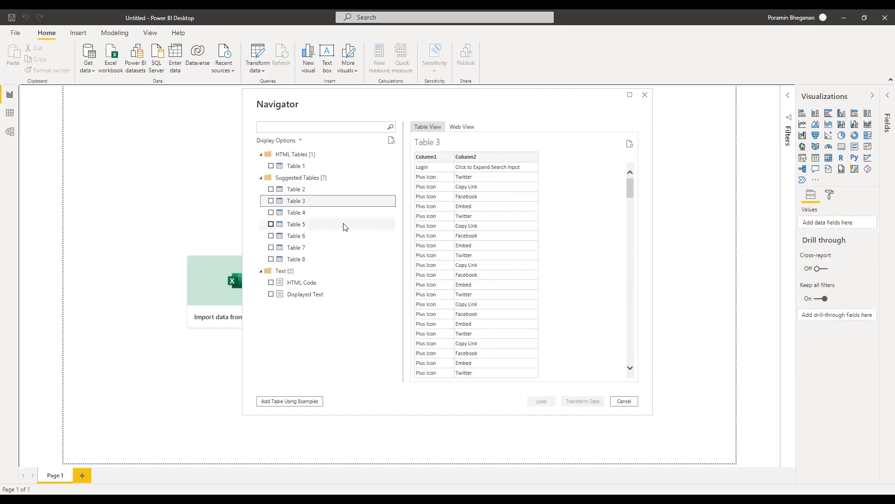
left_click(320, 212)
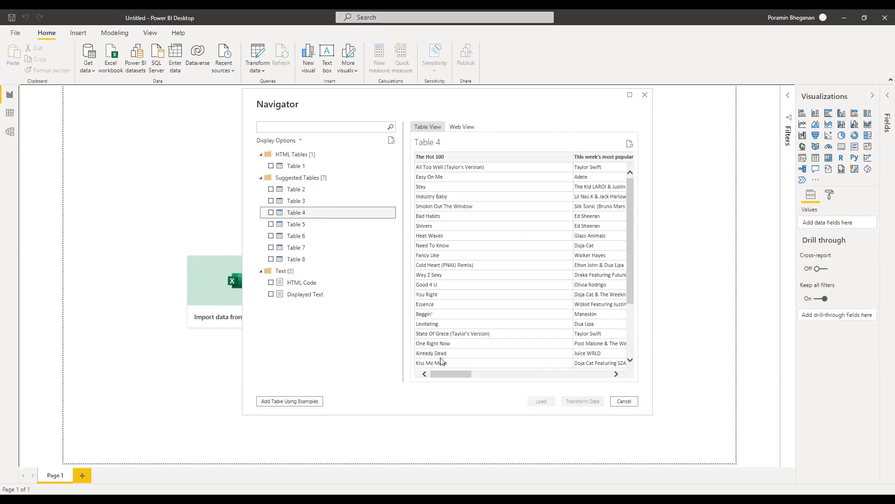
left_click_drag(457, 375, 587, 386)
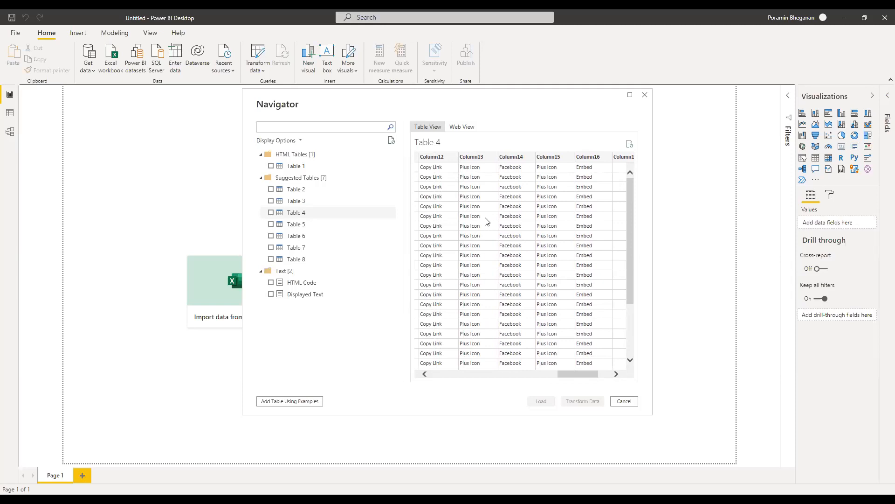
left_click_drag(585, 372, 431, 376)
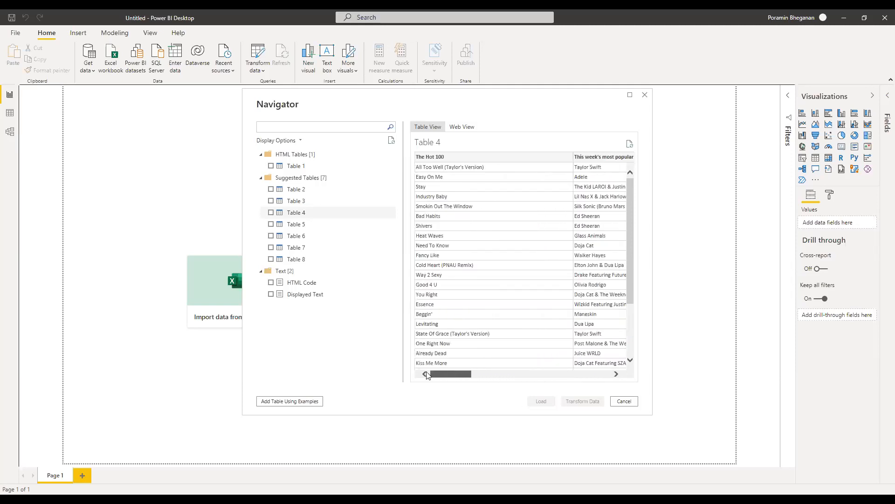
- Preview the suggested Tables 5 through 8 and bring up the web view of the Hot 100 page again
left_click(308, 224)
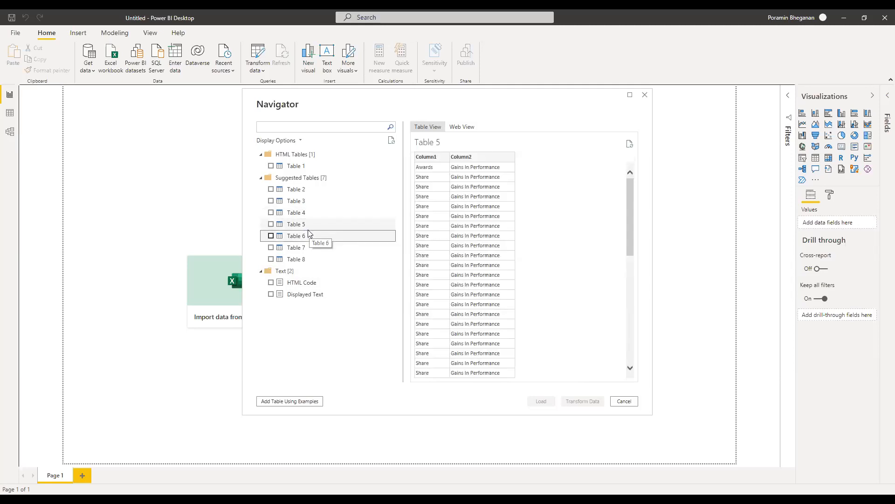
left_click(308, 231)
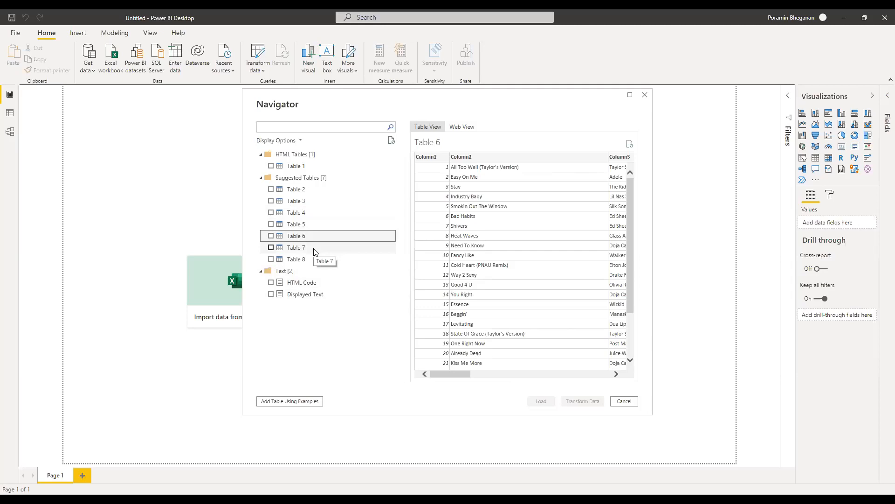
left_click_drag(461, 373, 443, 390)
left_click(302, 248)
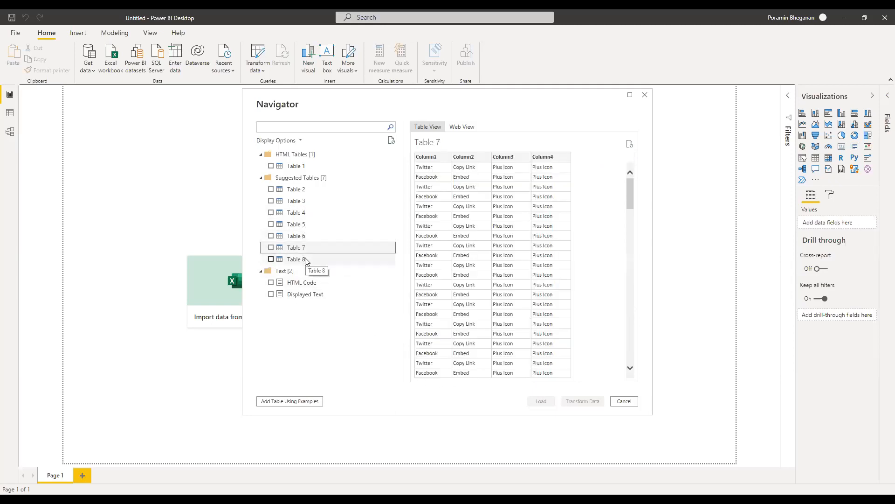
left_click(306, 260)
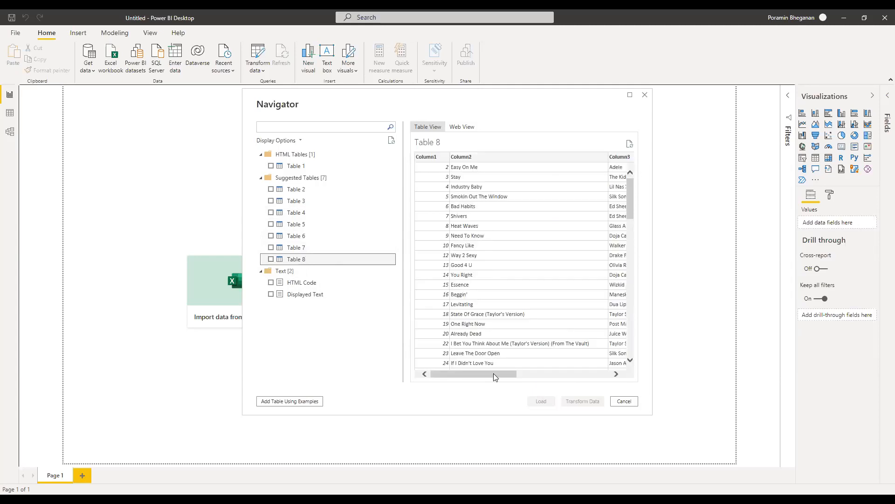
left_click_drag(493, 374, 455, 383)
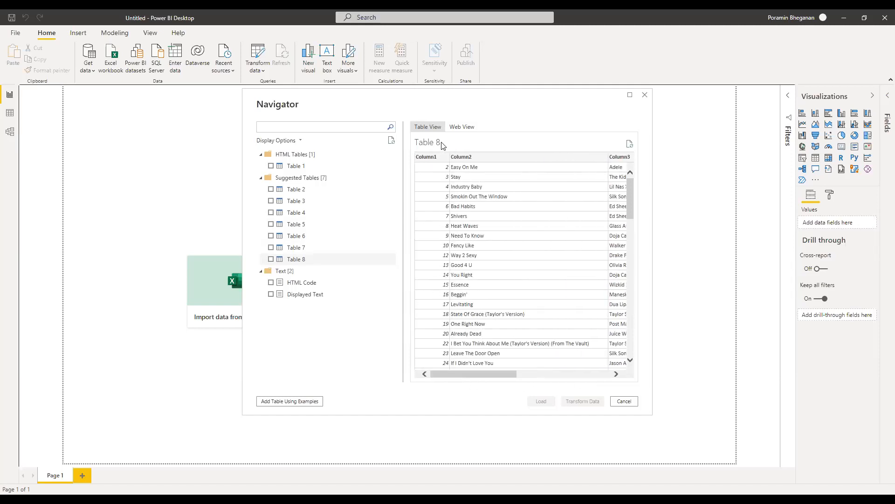
left_click(461, 128)
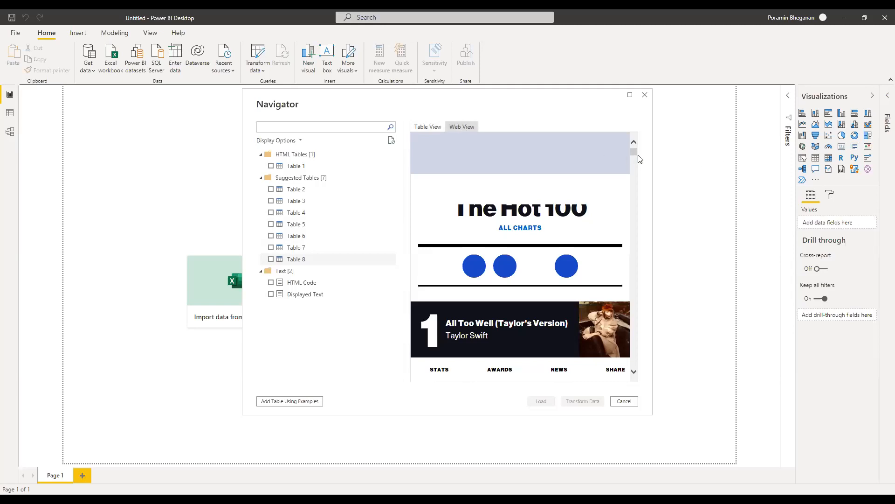
- Examine the Hot 100 chart's column layout and first entries in the web view of the page
left_click(634, 372)
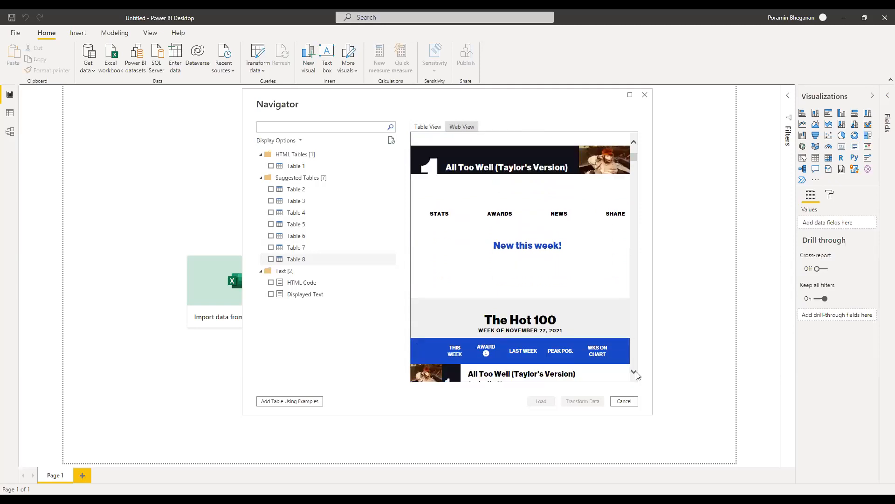
left_click(636, 373)
left_click(637, 372)
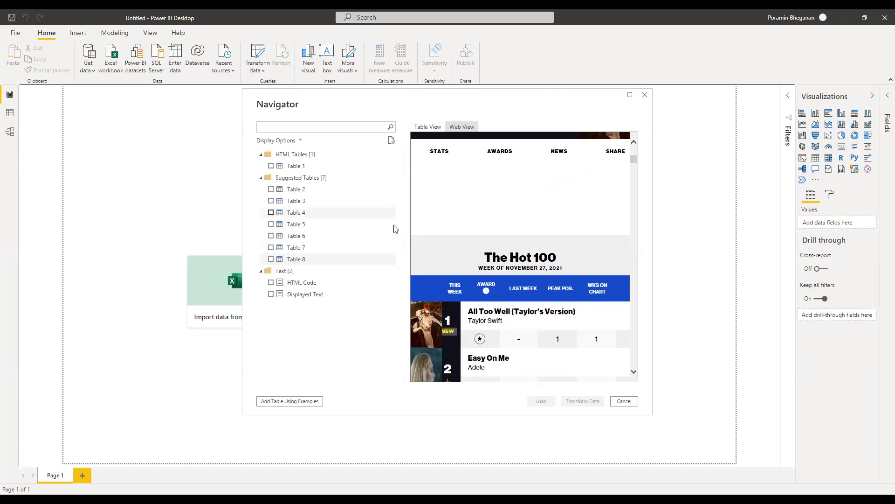
- Preview Table 4 in table view, select it for import and load it into the report
left_click(424, 129)
left_click(309, 201)
left_click(308, 214)
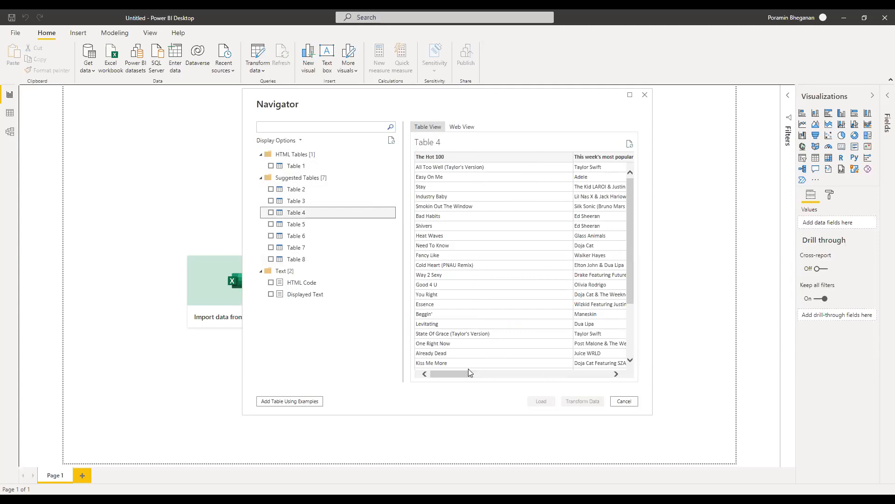
left_click_drag(461, 373, 444, 386)
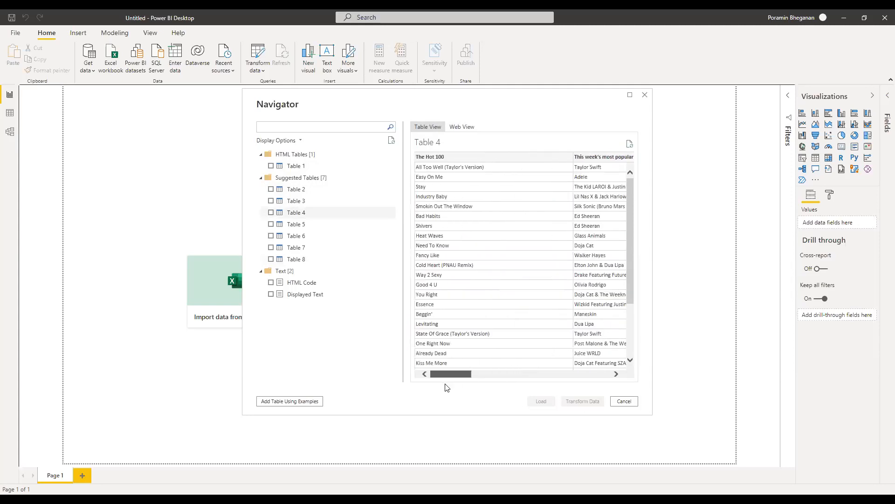
left_click(271, 213)
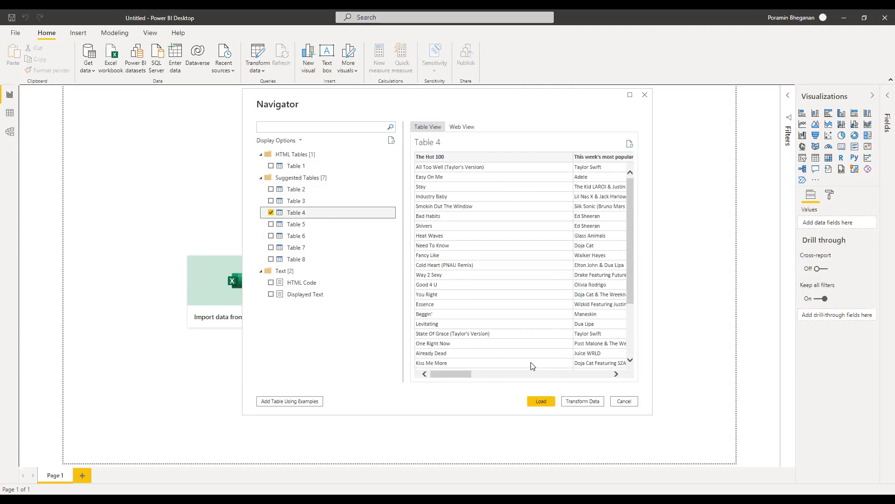
left_click(544, 404)
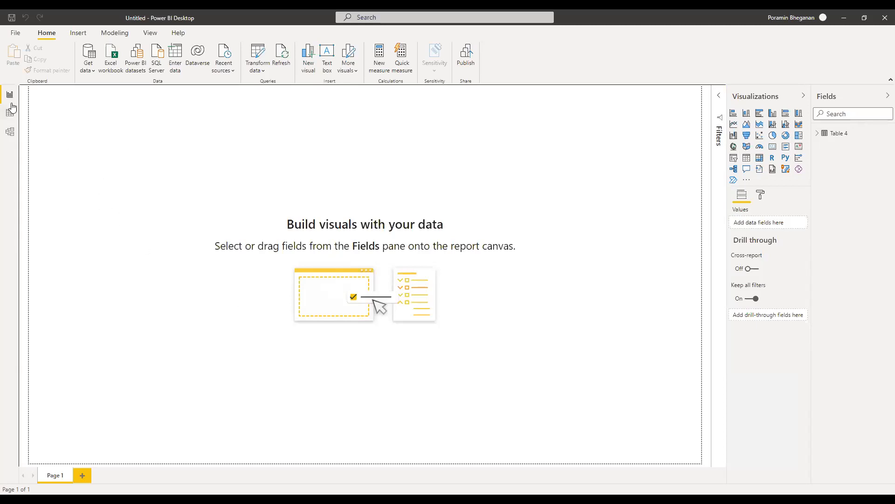
- Display the loaded Table 4 as data and look across all of its columns
left_click(9, 118)
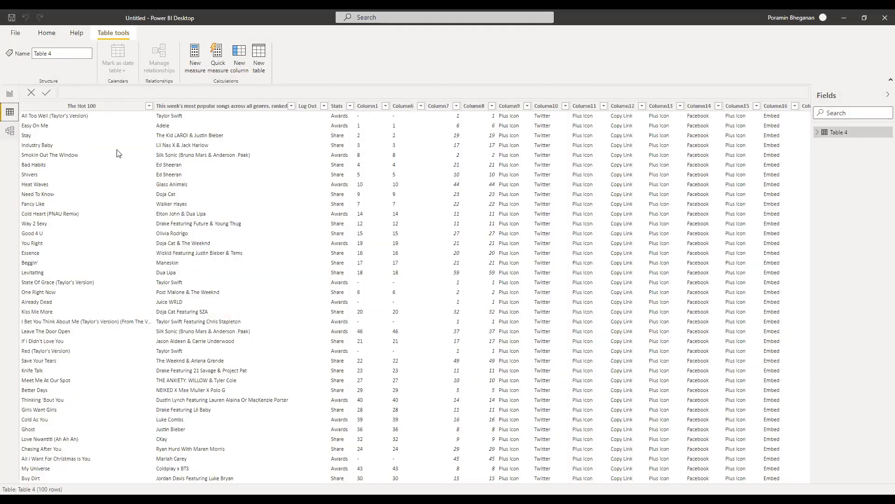
left_click_drag(481, 481, 605, 478)
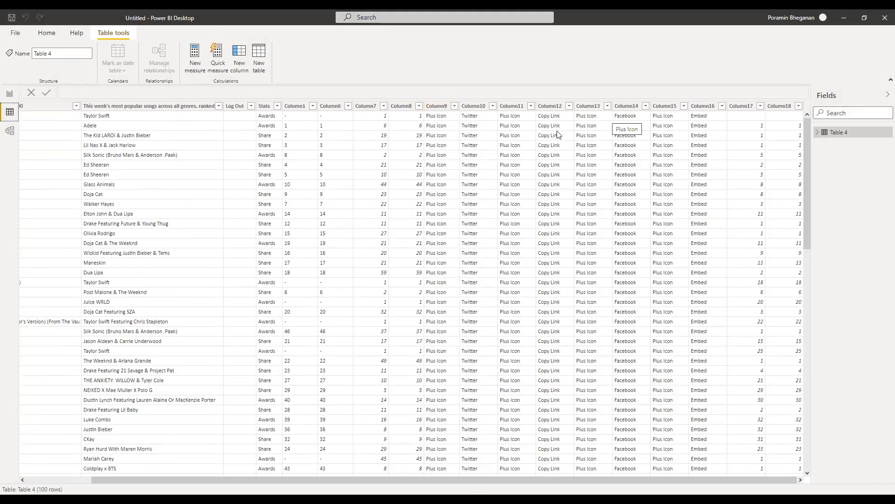
left_click_drag(562, 477, 497, 478)
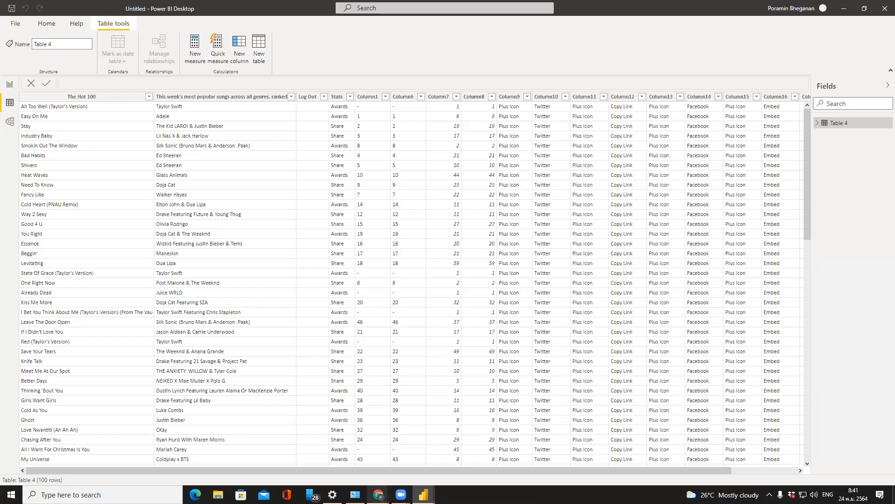
- Switch to the Billboard Hot 100 page in Chrome and compare its songs and artists with the rows of Table 4 alongside
mouse_move(378, 494)
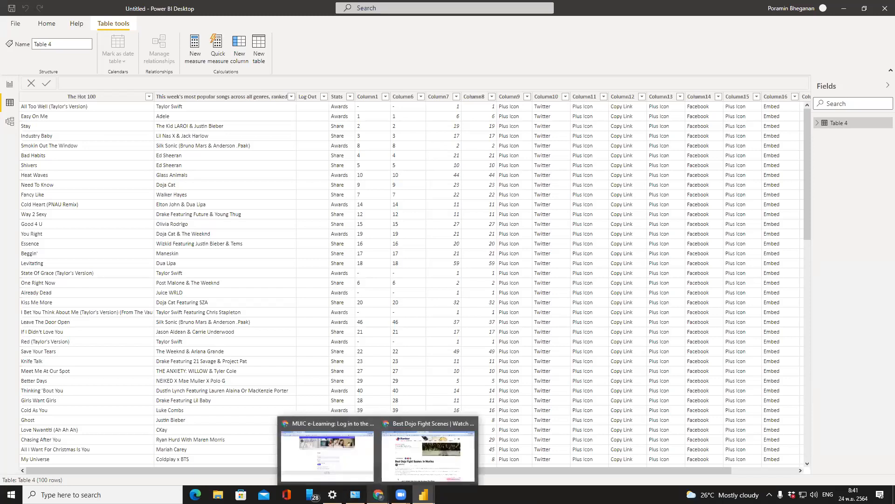
left_click(427, 469)
left_click(863, 5)
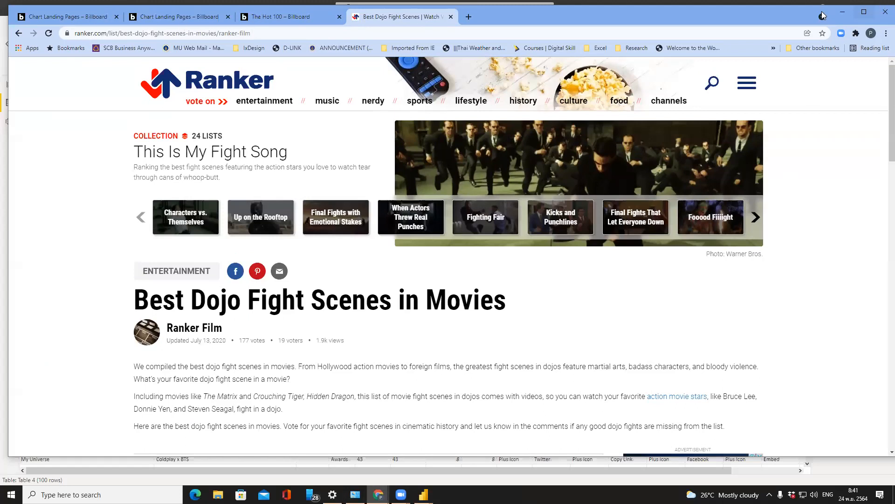
key("ctrl+Page_Up")
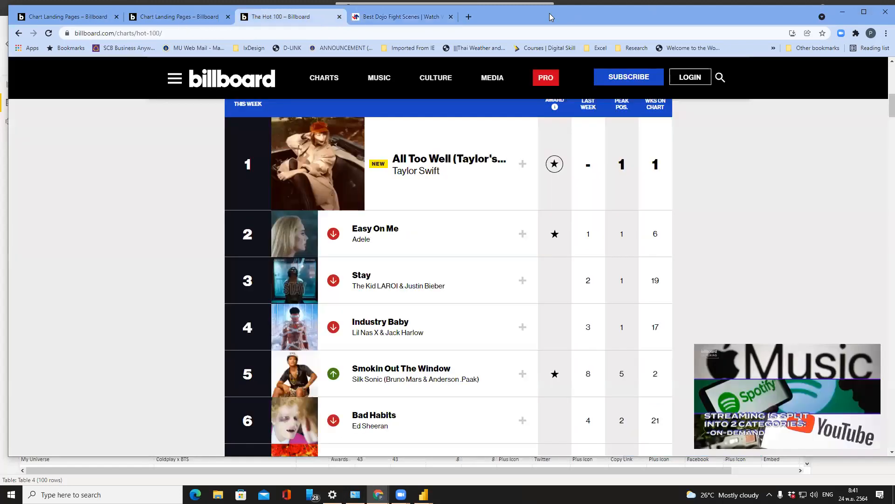
left_click_drag(513, 17, 868, 12)
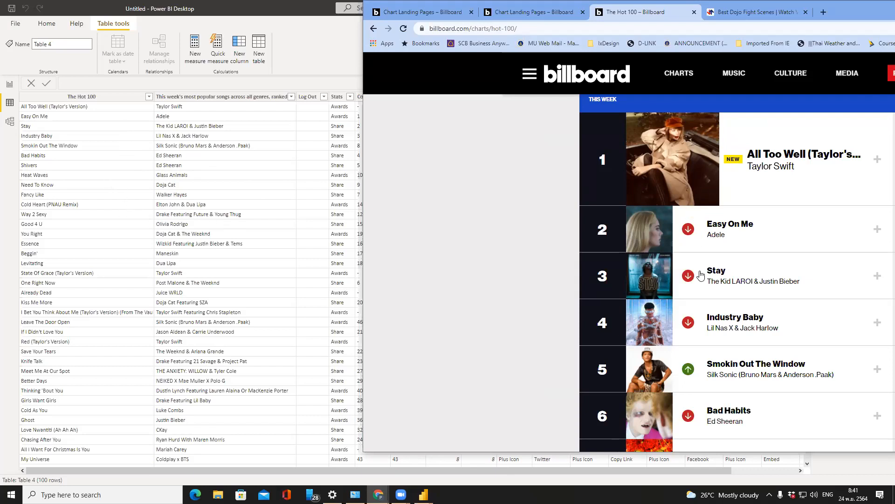
scroll(707, 287, "down", 2)
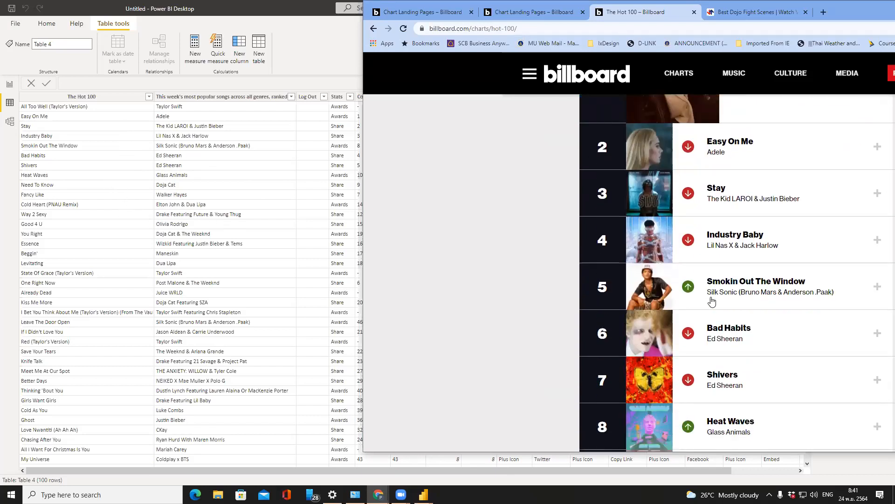
scroll(681, 308, "down", 1)
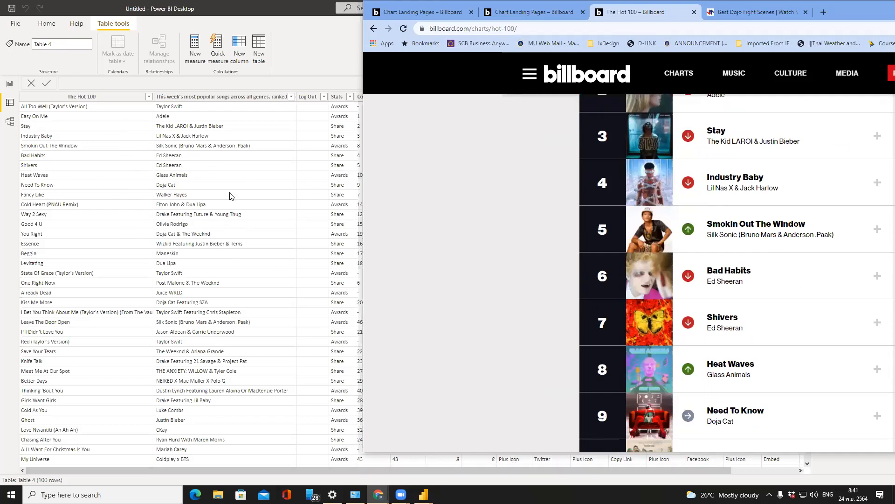
scroll(582, 438, "down", 1)
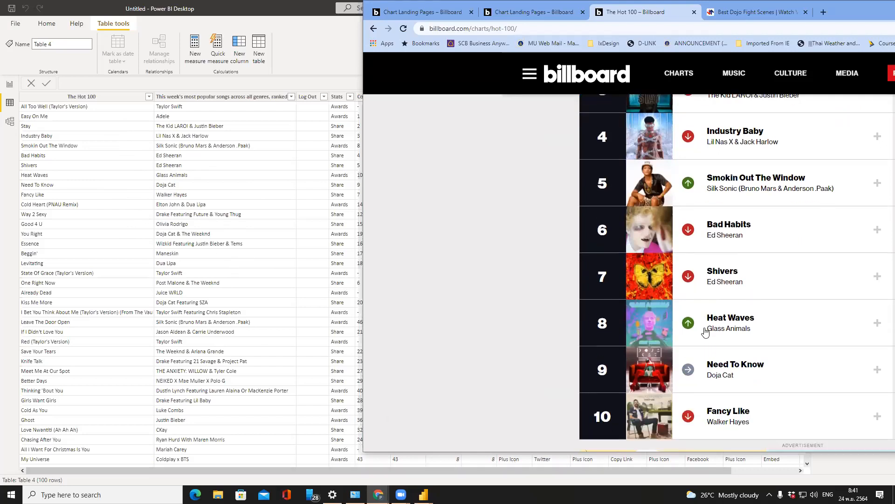
scroll(582, 439, "down", 1)
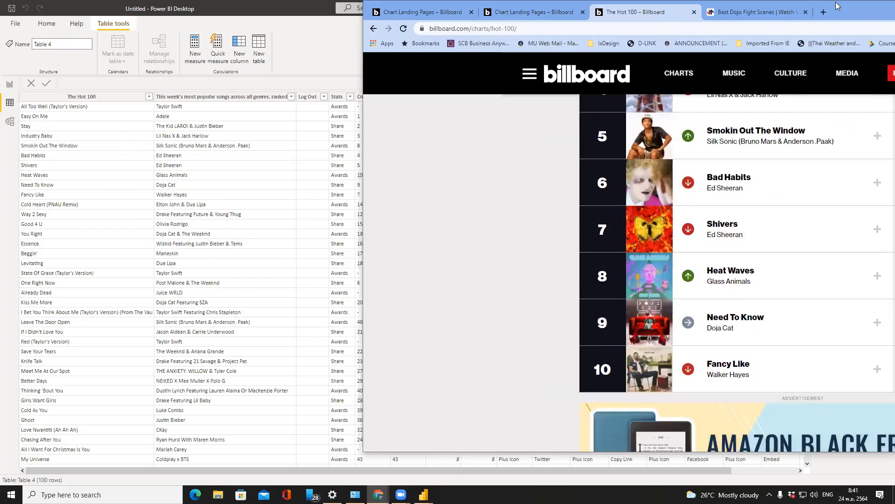
- Place the browser below Table 4's headers and compare the chart's Award, Last Week, Peak Pos. and Wks on Chart columns with the table
left_click_drag(859, 14, 560, 105)
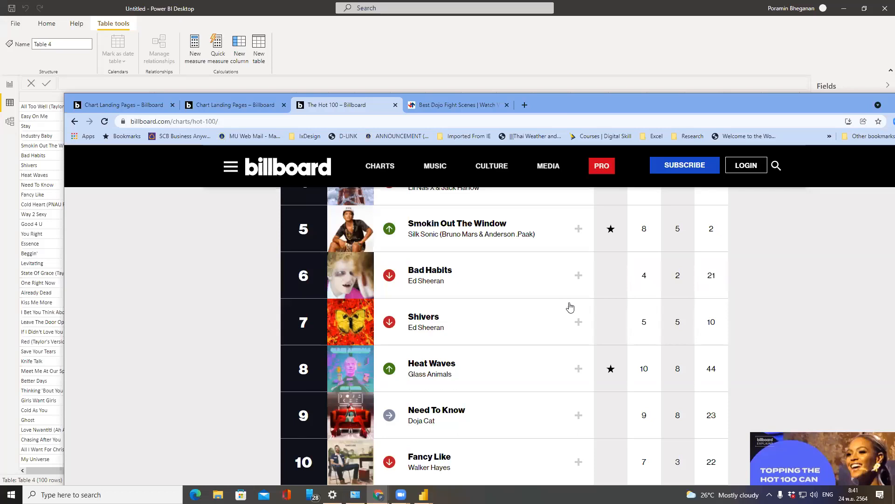
scroll(808, 279, "up", 7)
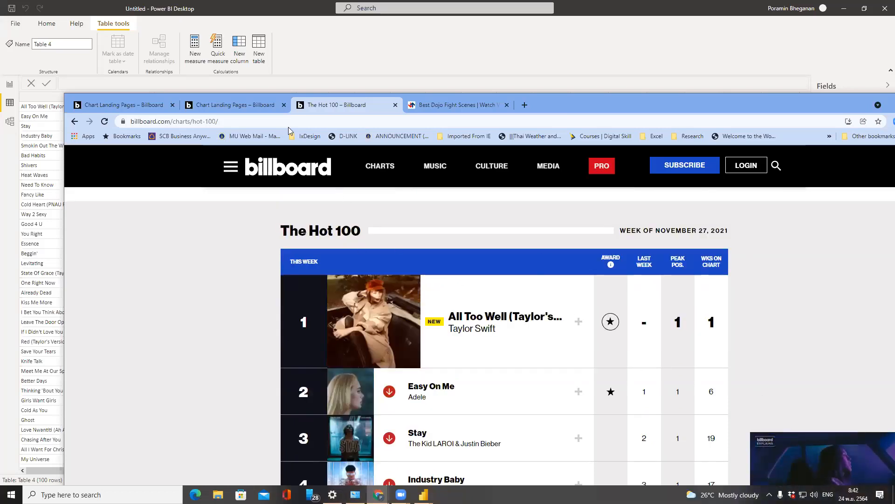
left_click(275, 105)
left_click(300, 105)
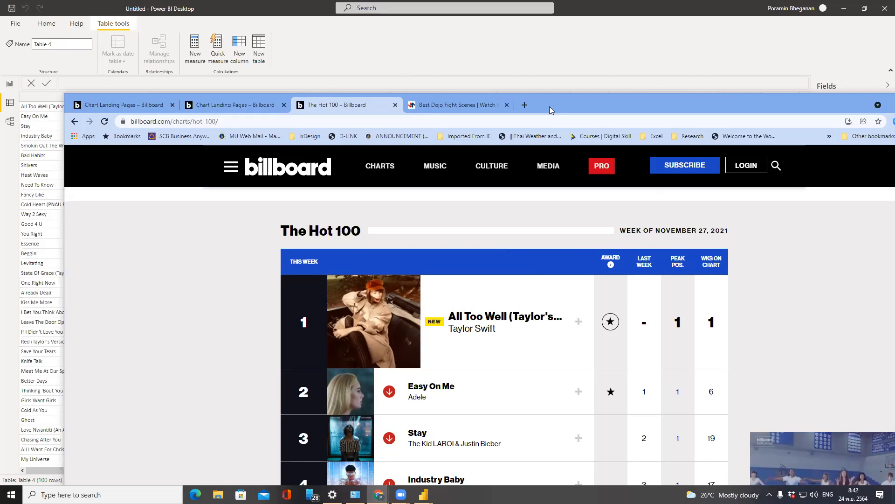
left_click_drag(549, 106, 541, 159)
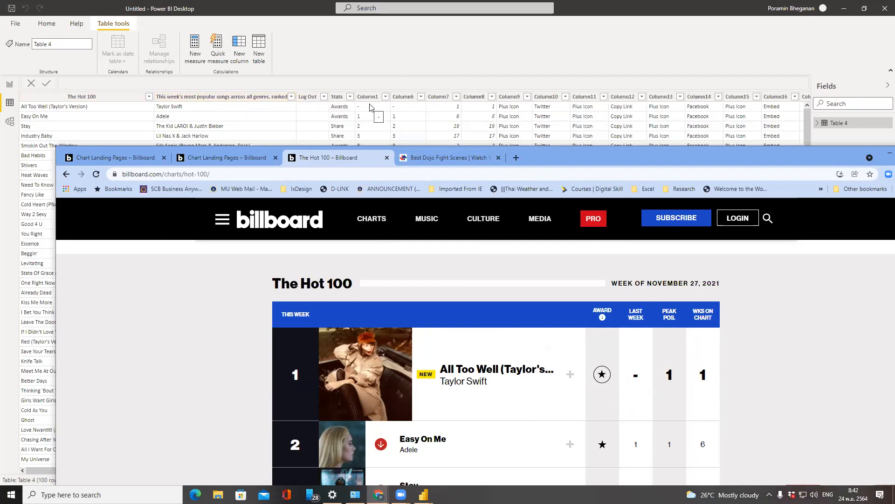
- Return to Power BI Desktop and open Table 4 in the Power Query Editor for transforming
left_click(369, 65)
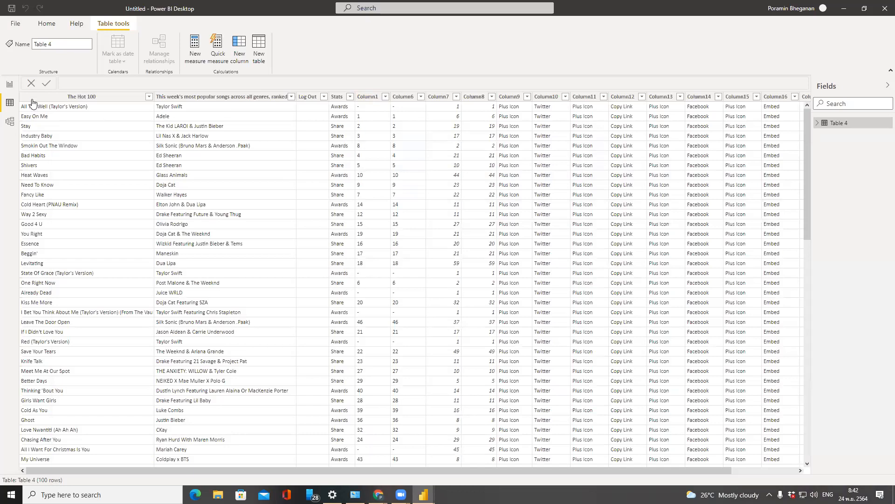
left_click(44, 24)
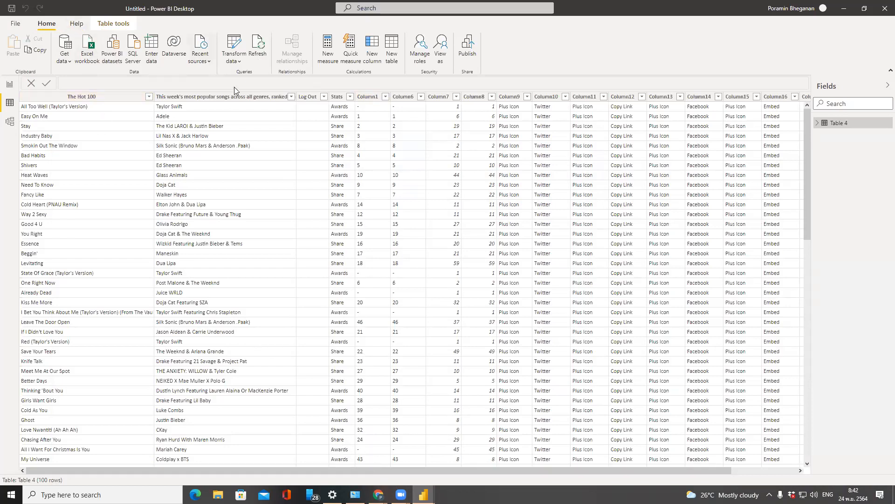
left_click(240, 61)
left_click(247, 85)
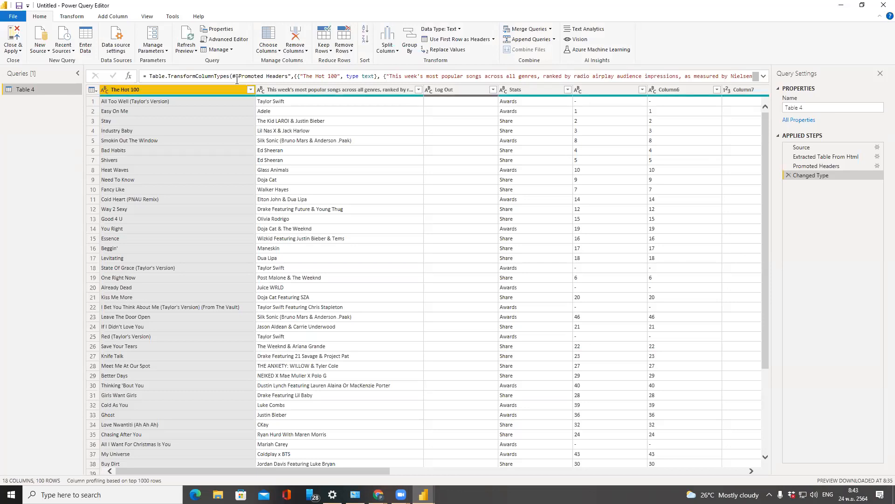
key("alt+Tab")
key("alt+Tab")
- Remove the Log Out and Stats columns from the Table 4 query
left_click(438, 90)
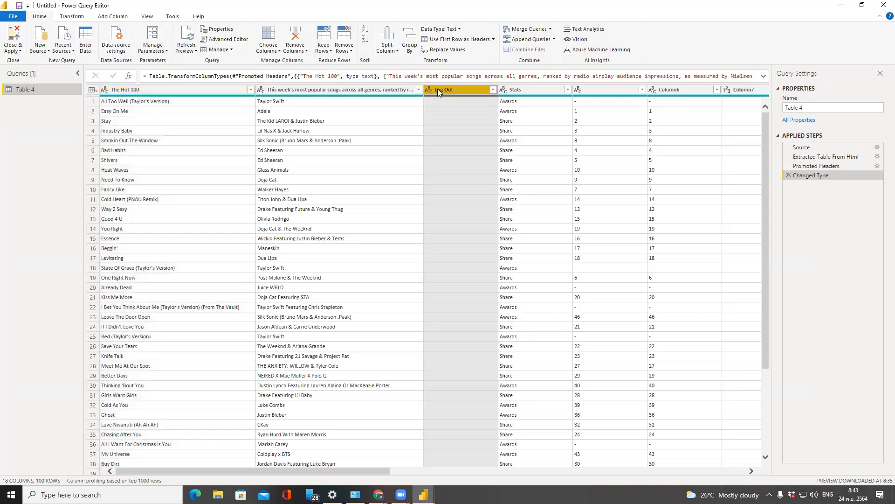
right_click(438, 89)
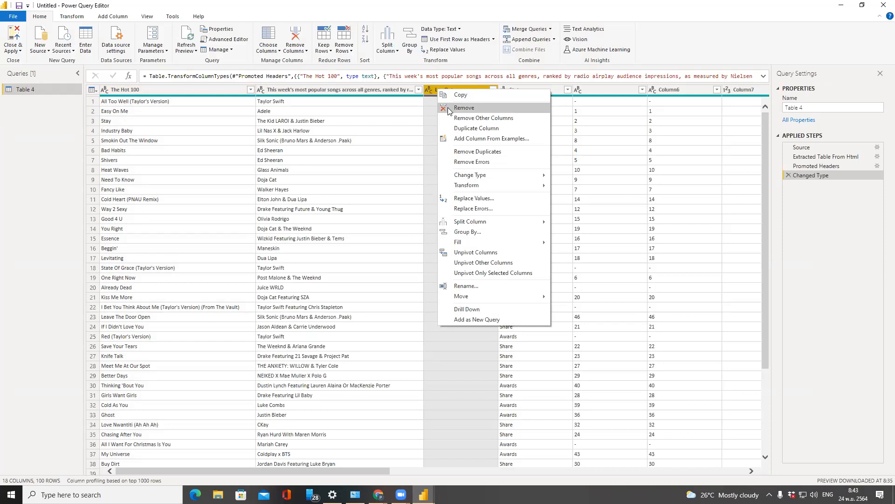
left_click(424, 5)
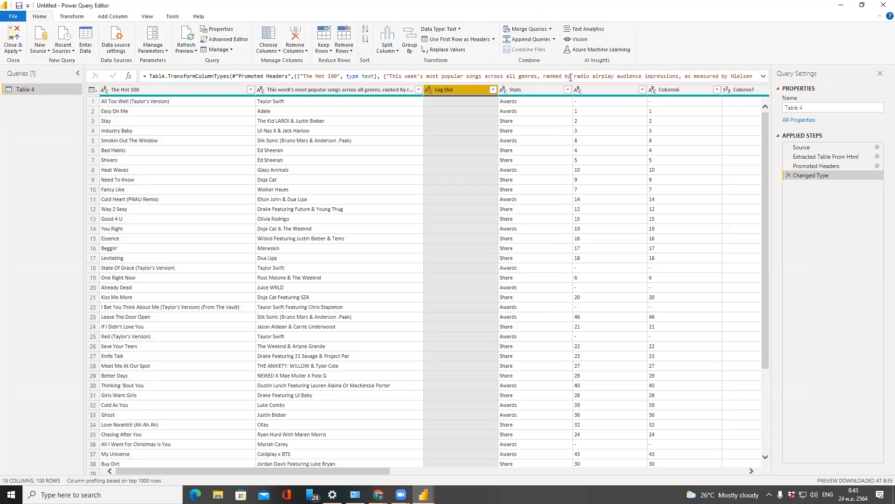
left_click(300, 52)
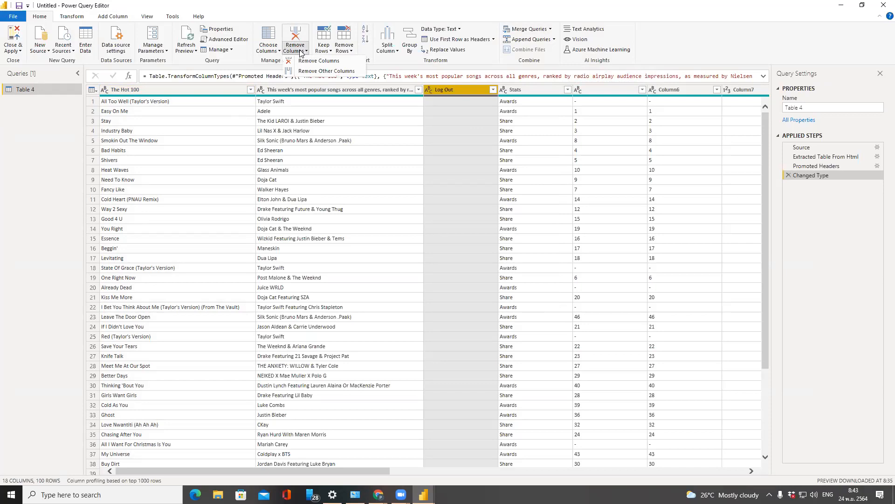
left_click(302, 61)
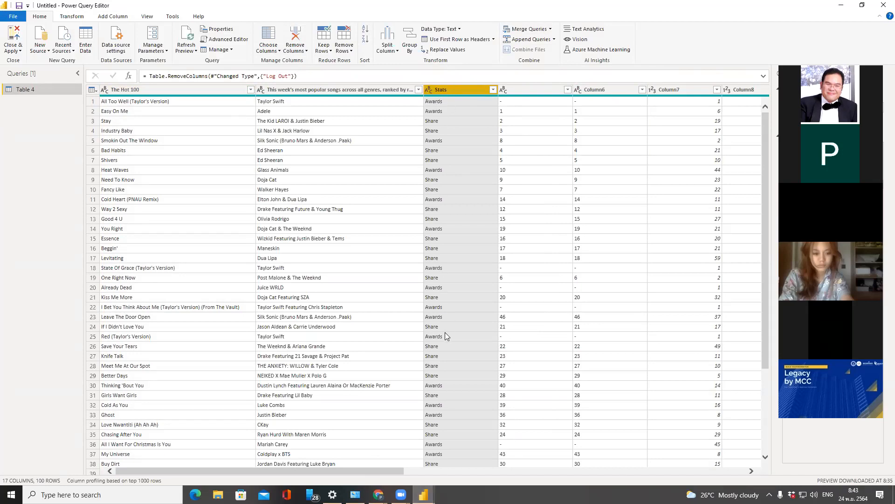
right_click(445, 91)
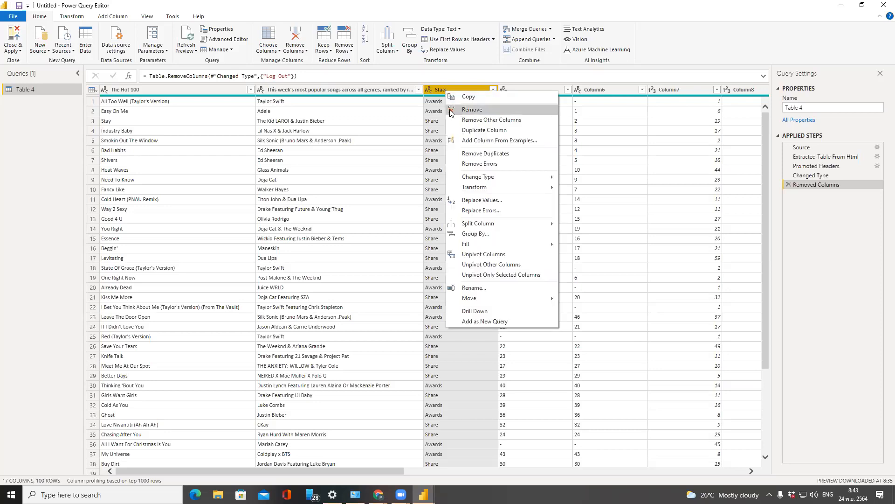
left_click(472, 110)
- Remove Column9 and Column10, which hold the Plus Icon and Twitter text, from the Table 4 query
left_click_drag(351, 472, 487, 480)
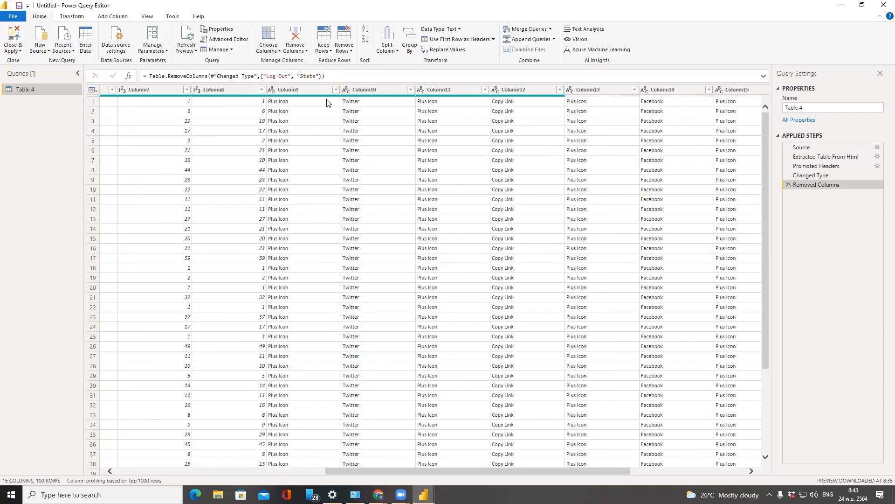
left_click_drag(311, 91, 742, 125)
left_click_drag(485, 105, 309, 82)
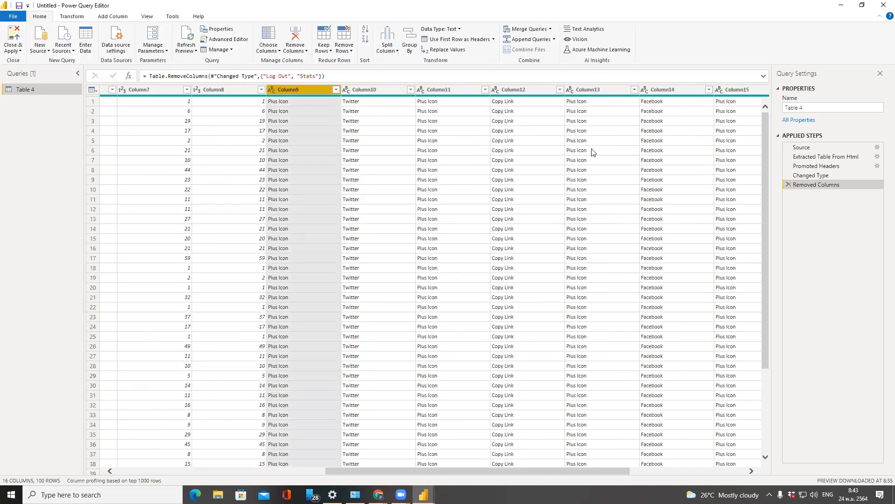
right_click(297, 91)
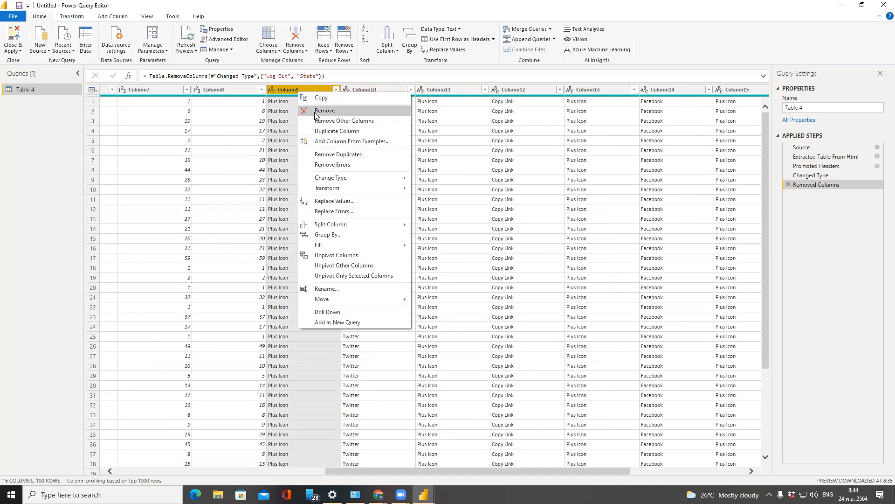
left_click(313, 111)
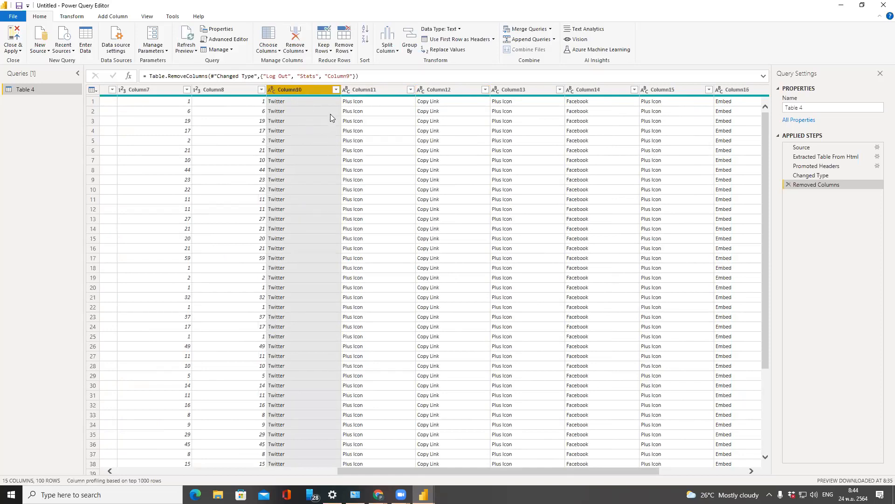
key("Delete")
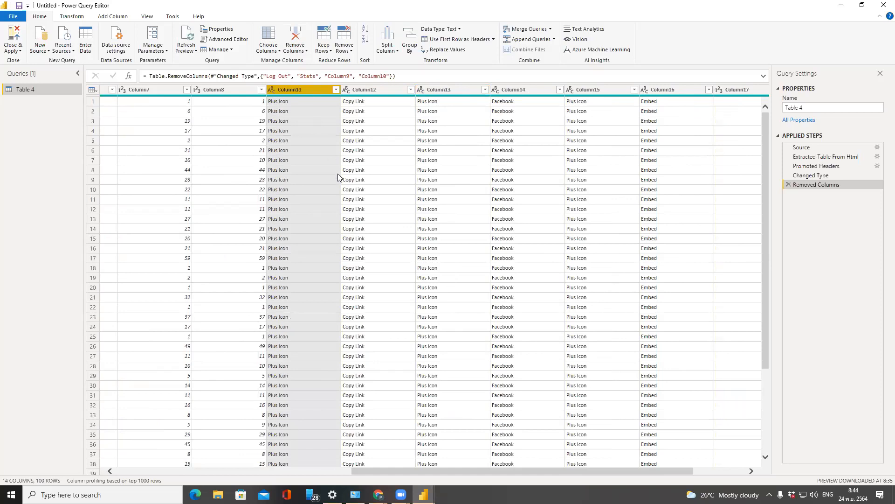
- Remove Column11, Column12 and Column13 from the Table 4 query
right_click(306, 91)
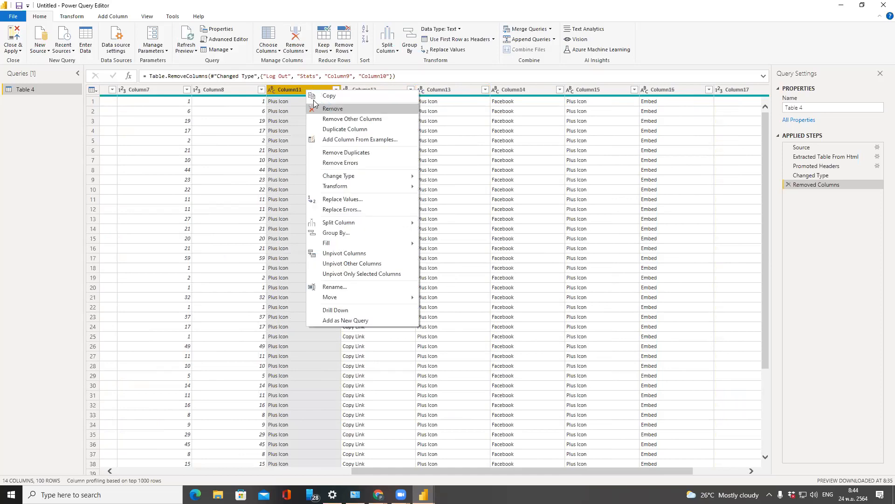
key("Delete")
right_click(312, 91)
left_click(345, 107)
right_click(340, 90)
left_click(355, 108)
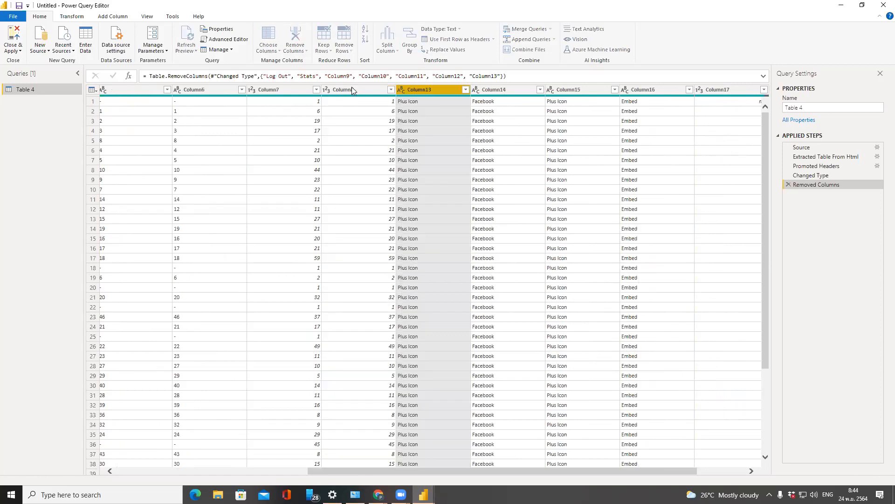
- Remove Column14, Column15 and Column16, which hold the Facebook, Plus Icon and Embed text, from the query
right_click(418, 88)
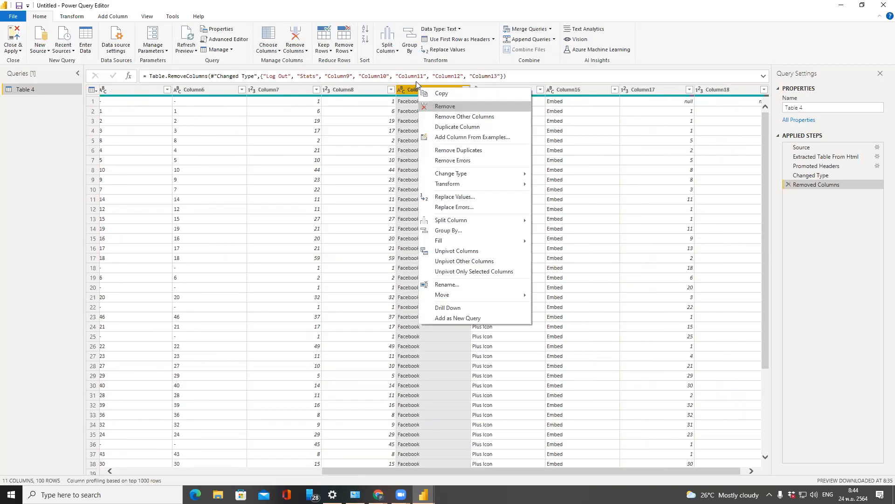
left_click(433, 108)
right_click(511, 89)
left_click(531, 108)
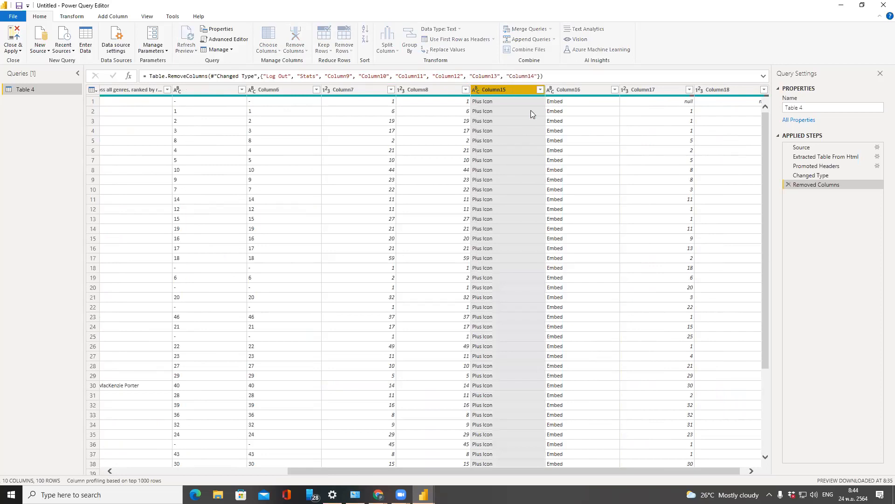
right_click(558, 90)
left_click(578, 108)
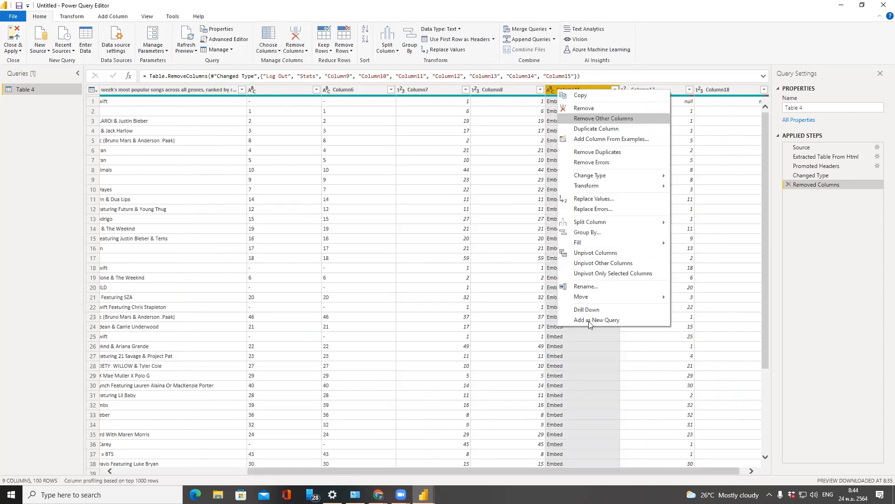
- Rename the column The Hot 100 as Track name
left_click_drag(542, 472, 430, 483)
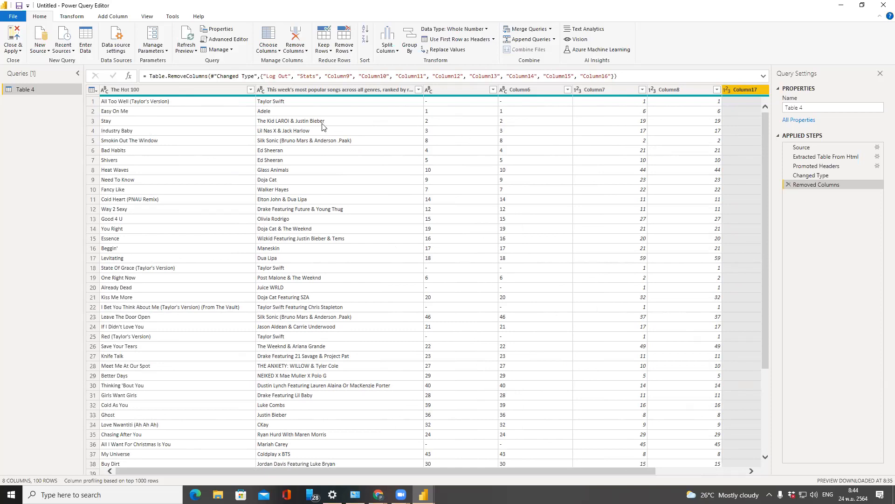
right_click(119, 91)
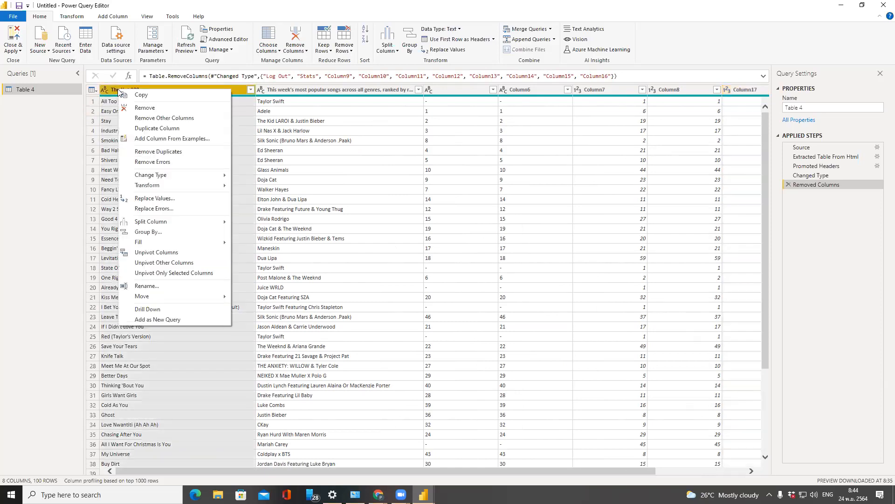
left_click(185, 287)
type("Track name")
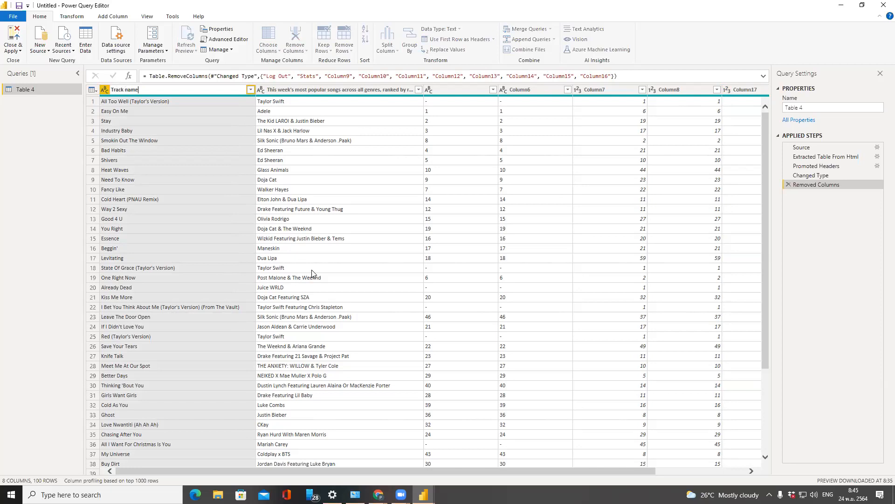
key("Return")
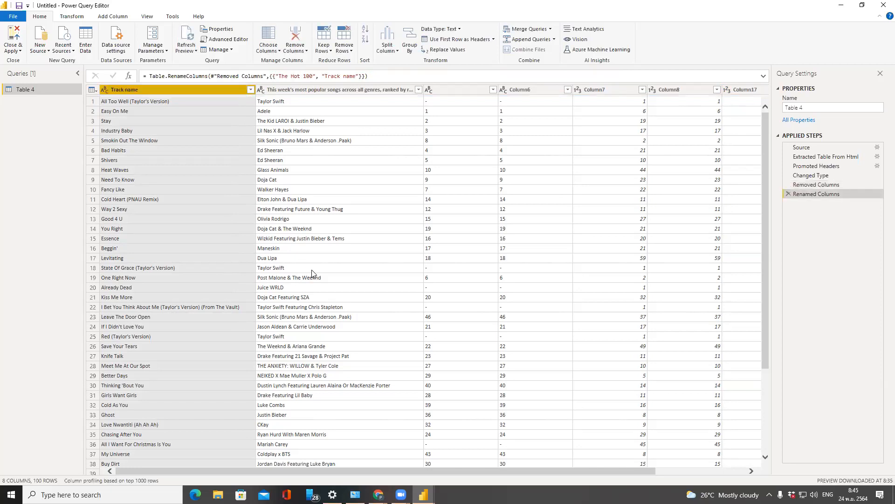
- Rename the performer column, headed "This week's most popular songs across all genres", as Artitst
right_click(380, 91)
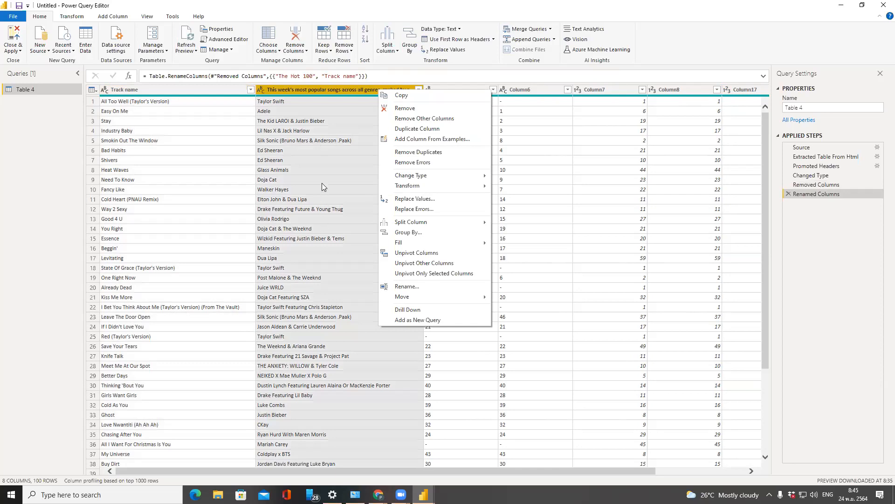
left_click(414, 284)
type("A")
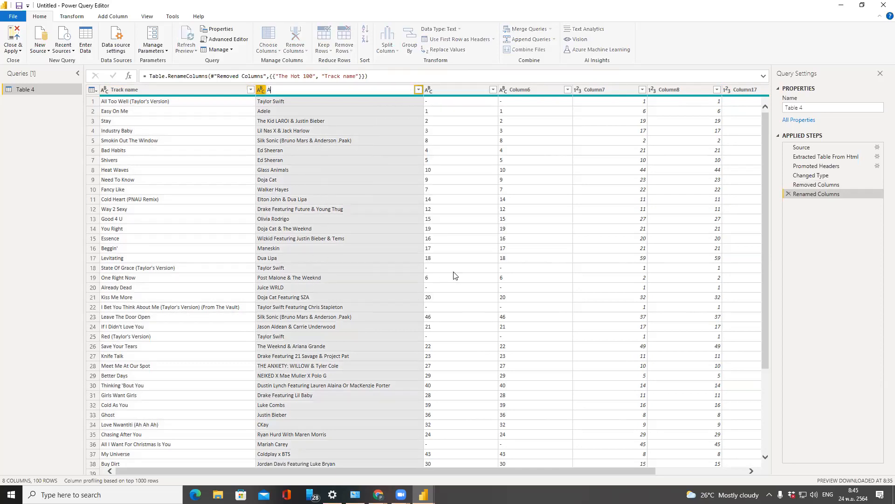
type("rtitst")
key("Return")
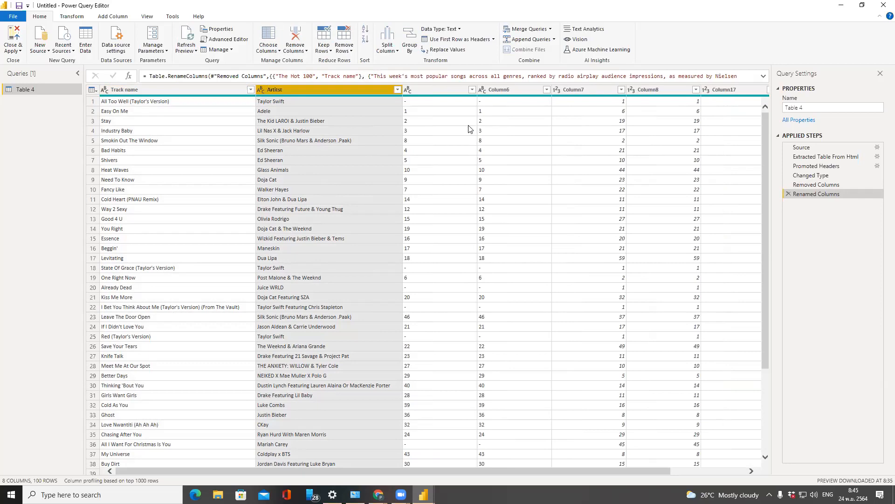
- Check the unnamed column against the Billboard Hot 100 page in Chrome and rename it as Last week in Power Query
key("alt+Tab")
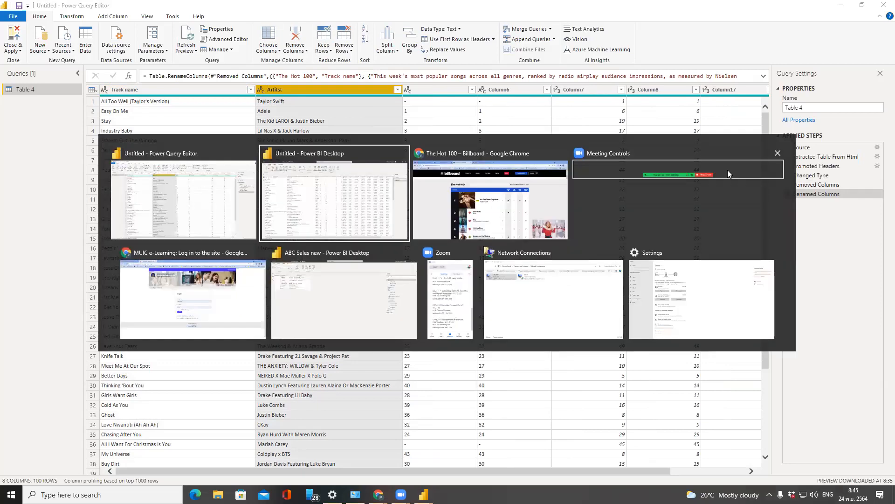
key("Tab")
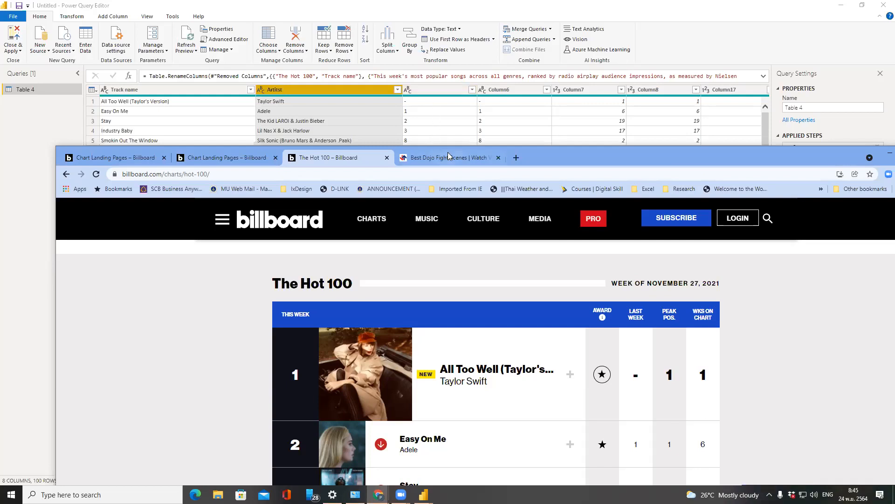
left_click_drag(555, 152, 550, 122)
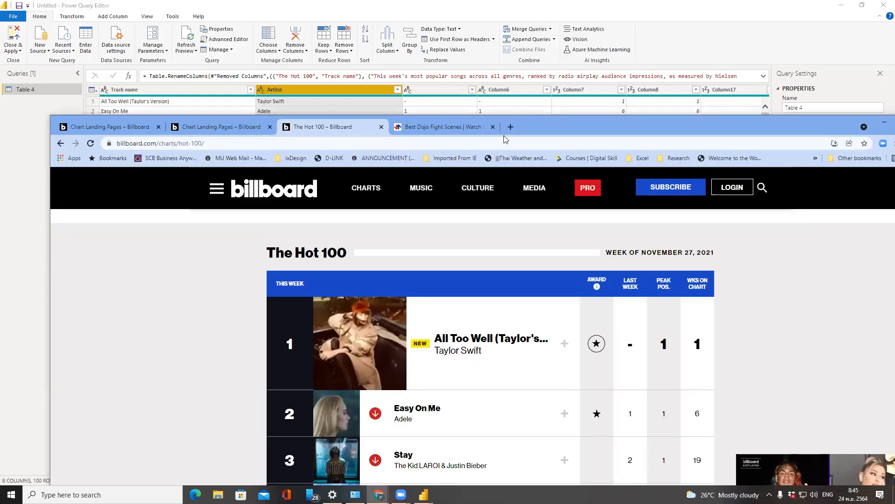
left_click(426, 90)
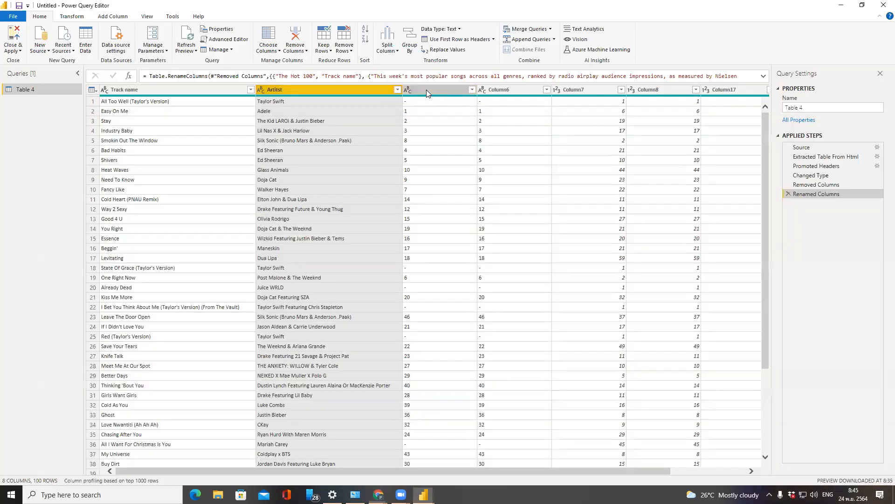
right_click(427, 90)
left_click(453, 287)
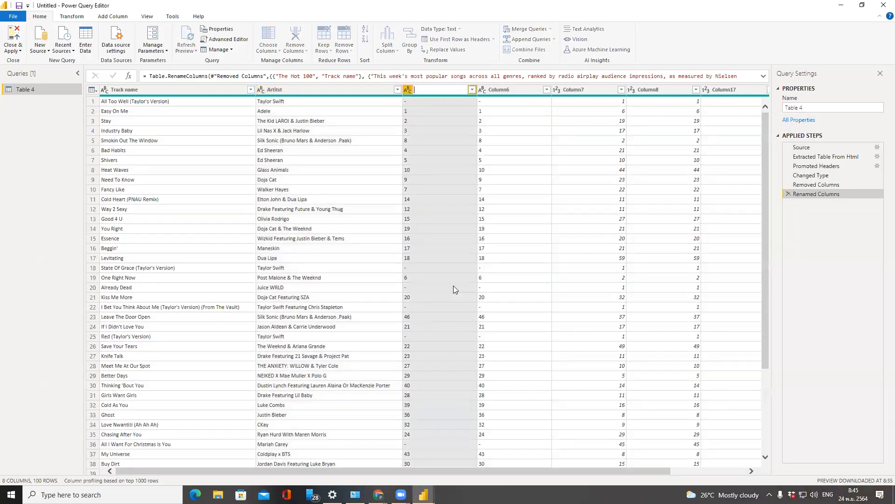
type("Last week")
key("Return")
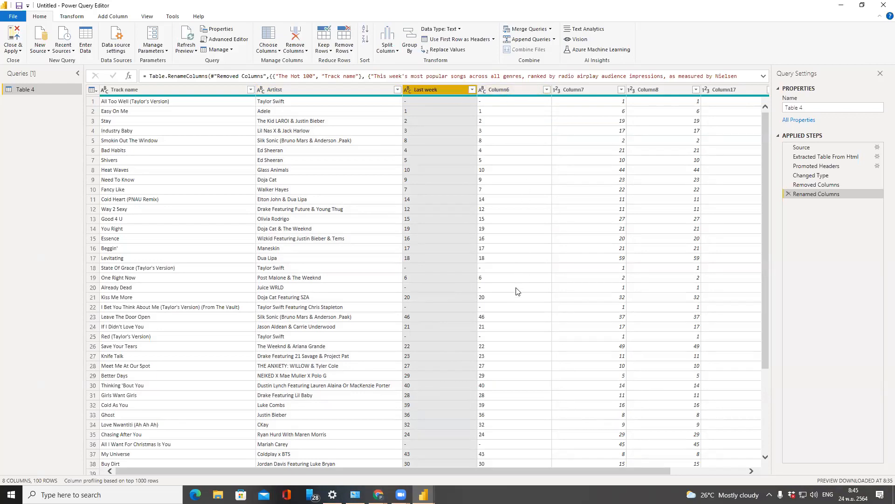
- Remove Column6, the duplicate of the Last week column, from the query
mouse_move(768, 138)
left_mouse_down()
mouse_move(770, 267)
mouse_move(768, 150)
left_mouse_up()
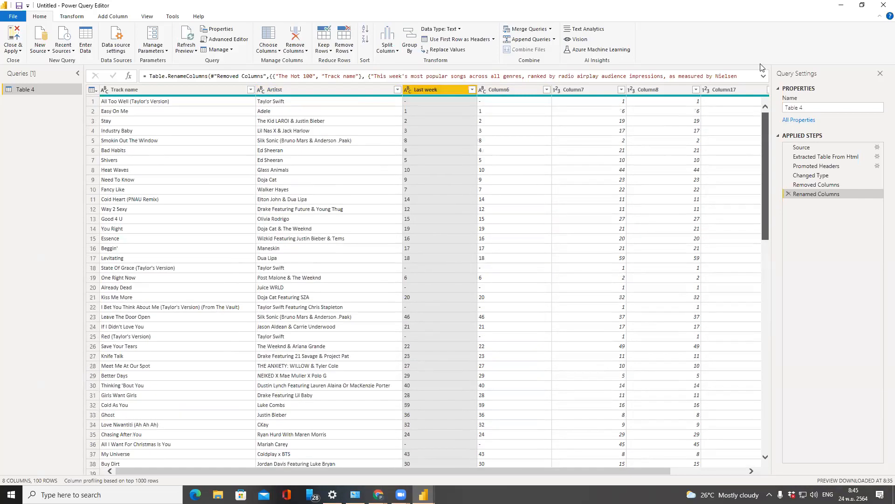
right_click(503, 92)
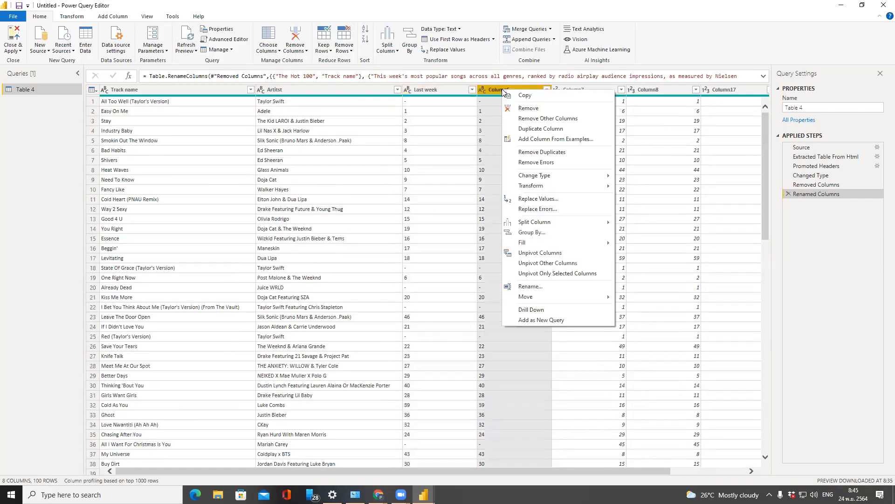
left_click(516, 109)
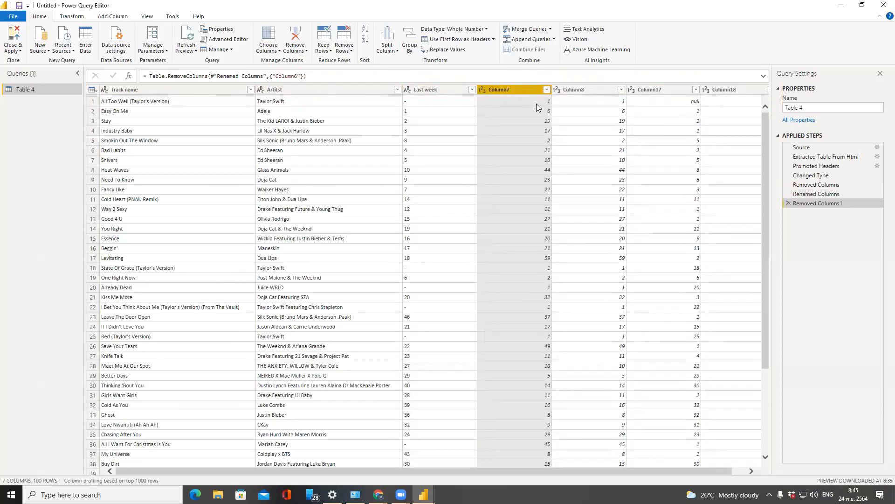
- Compare Column7 with the Billboard chart in Chrome and rename it as Weeks on chart in Power Query
key("alt+Tab")
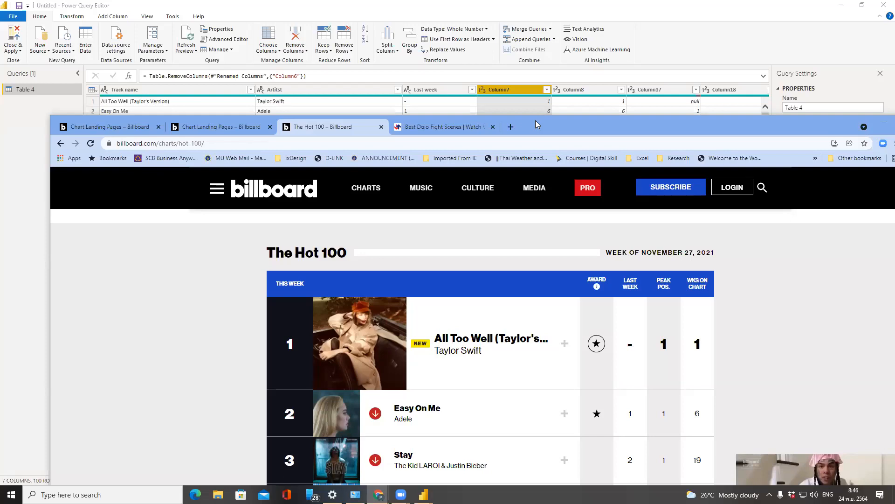
left_click_drag(536, 121, 548, 124)
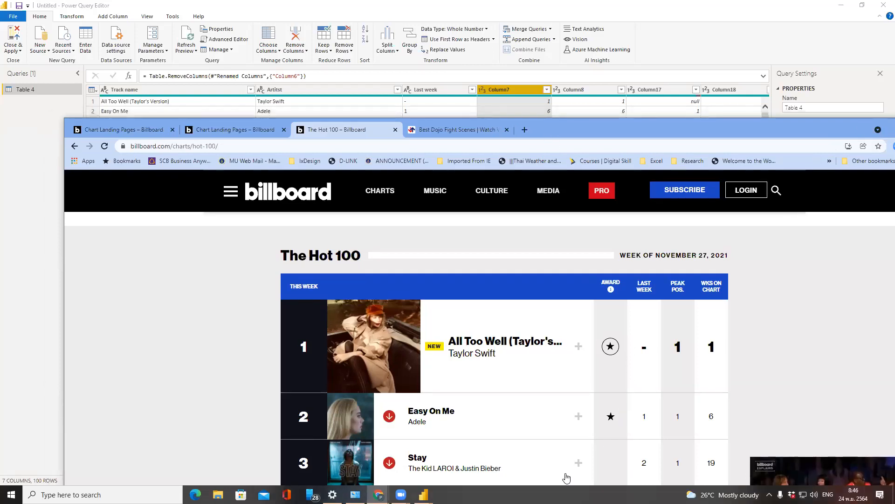
scroll(540, 430, "down", 1)
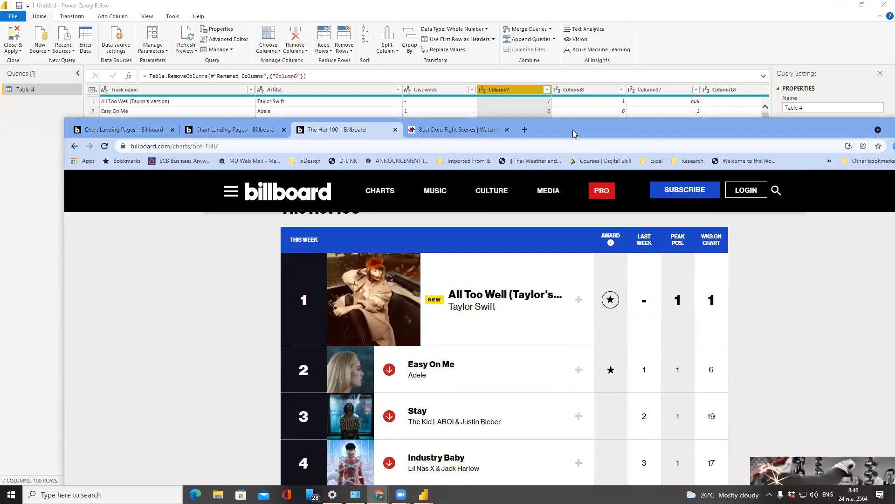
left_click_drag(573, 130, 560, 131)
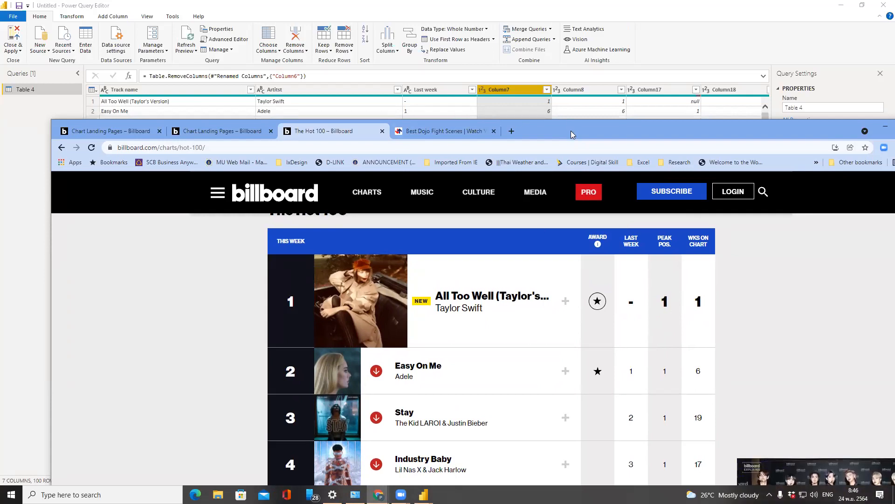
left_click_drag(573, 134, 572, 145)
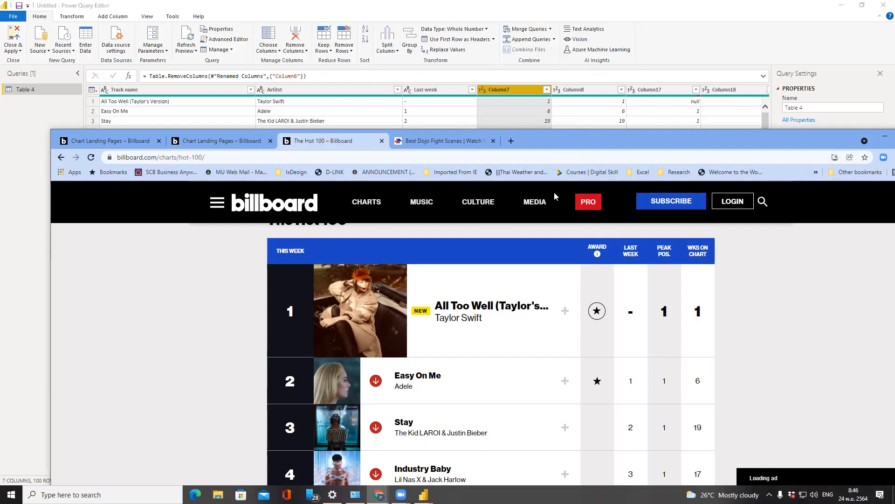
left_click(509, 89)
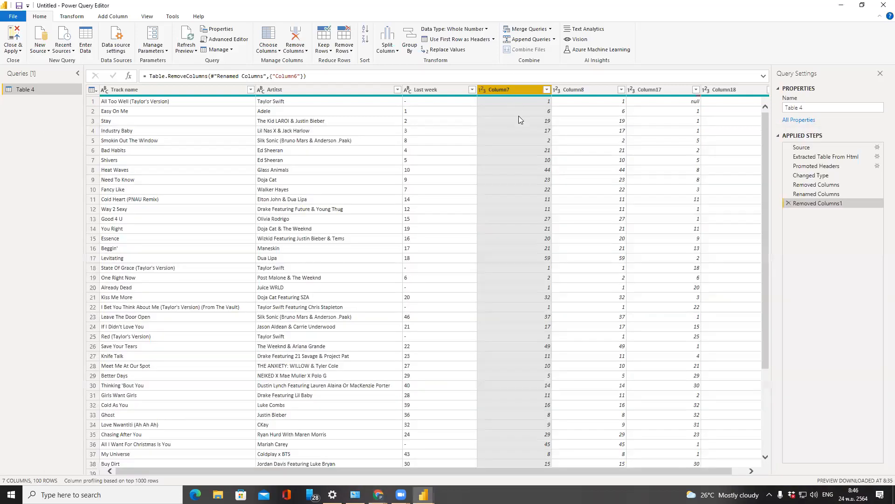
right_click(543, 258)
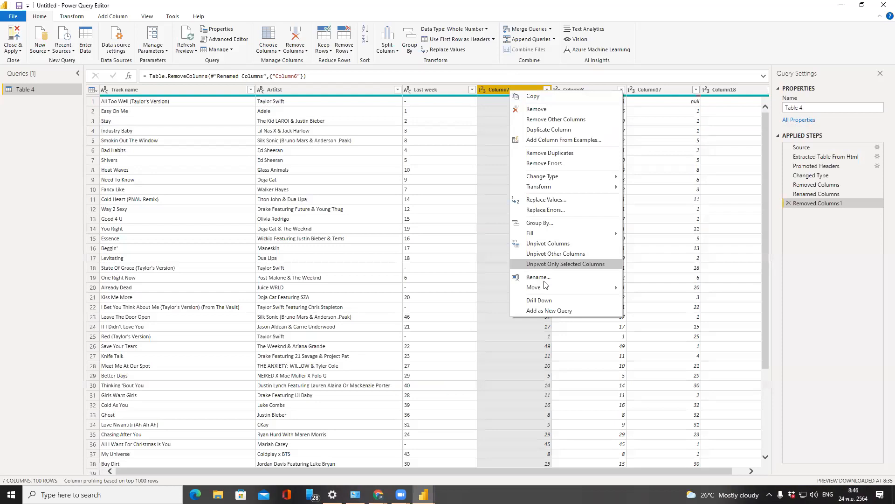
left_click(543, 280)
type("Weeks on char")
key("Return")
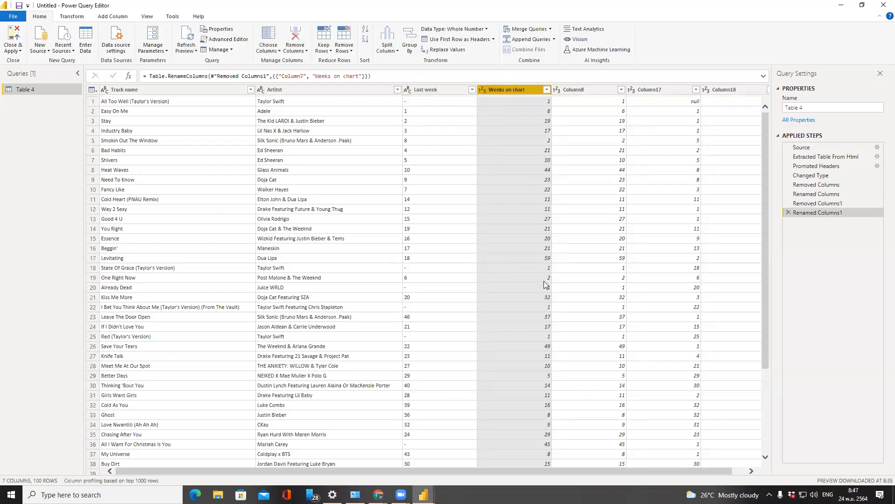
- Compare the remaining columns with the Billboard page in Chrome and remove the duplicate Column8 from the query
key("alt+Tab")
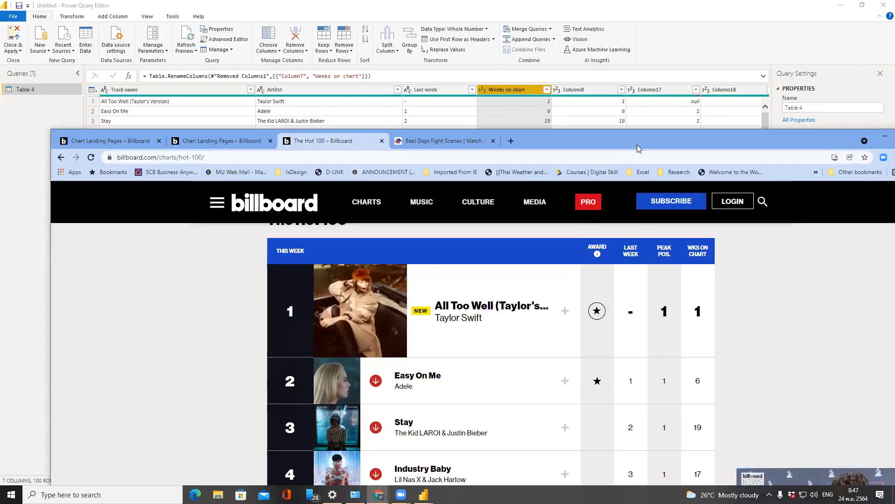
left_click_drag(637, 145, 642, 215)
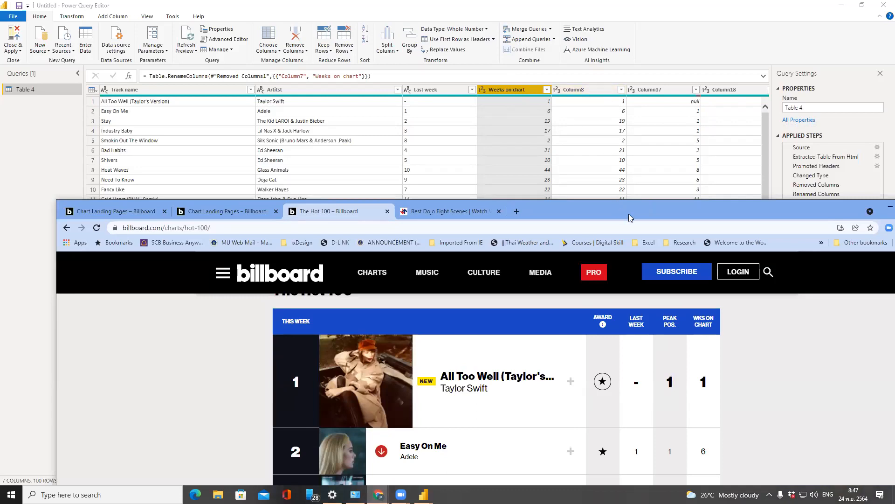
left_click_drag(630, 221, 629, 269)
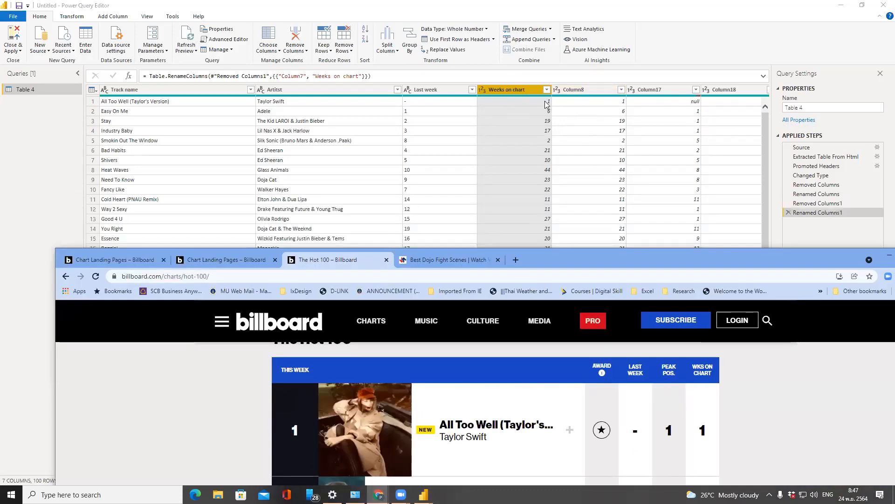
left_click_drag(767, 261, 770, 349)
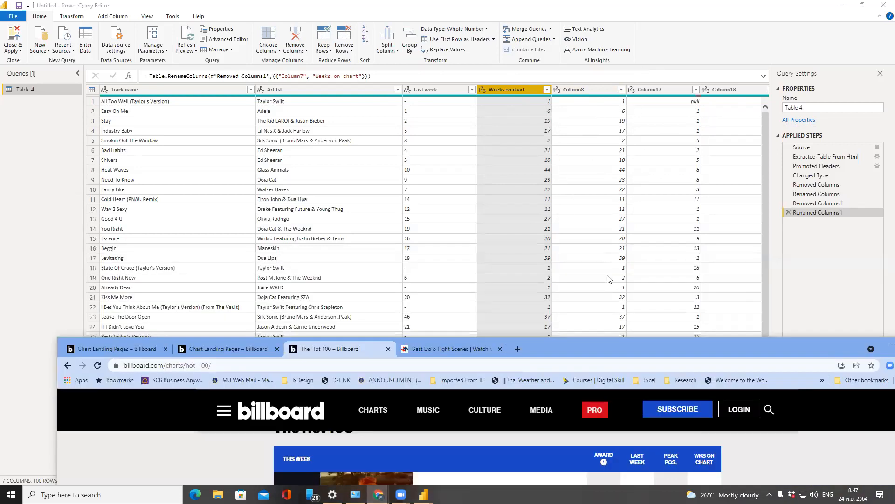
left_click(594, 91)
right_click(593, 89)
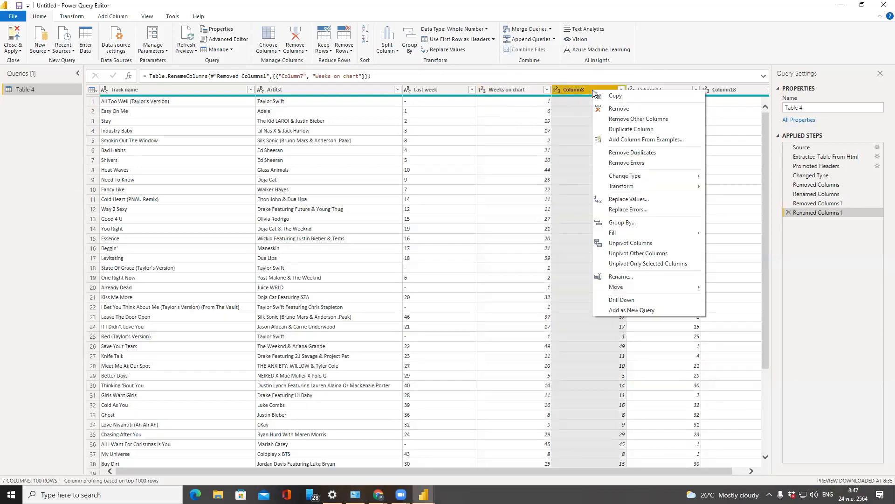
left_click(600, 111)
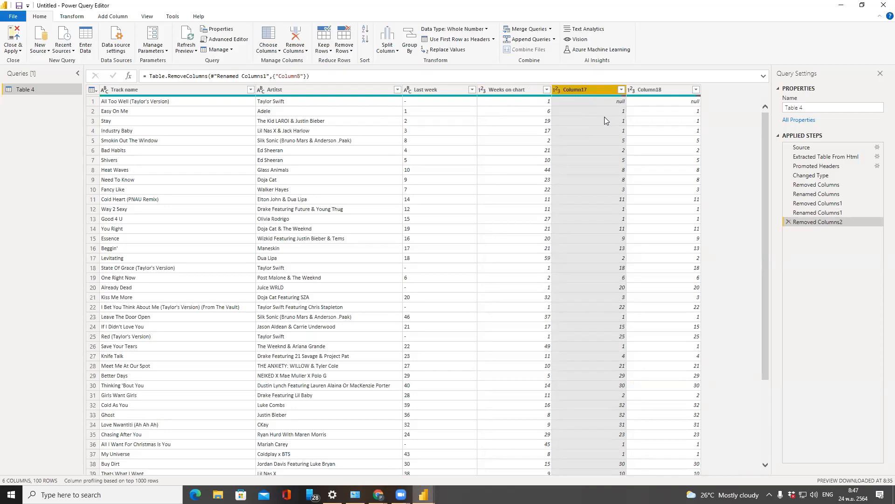
- Compare the values in Column17 with the ranking columns of the Hot 100 chart on the Billboard page in Chrome
key("alt+Tab")
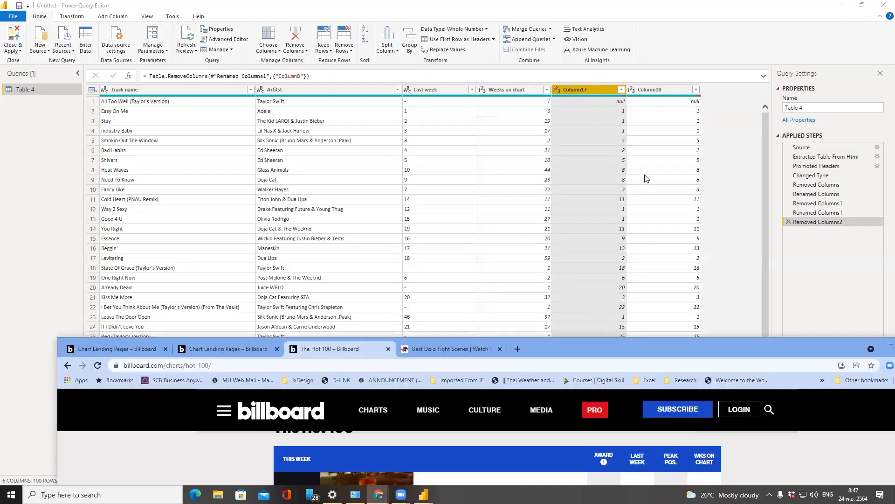
key("alt+Tab")
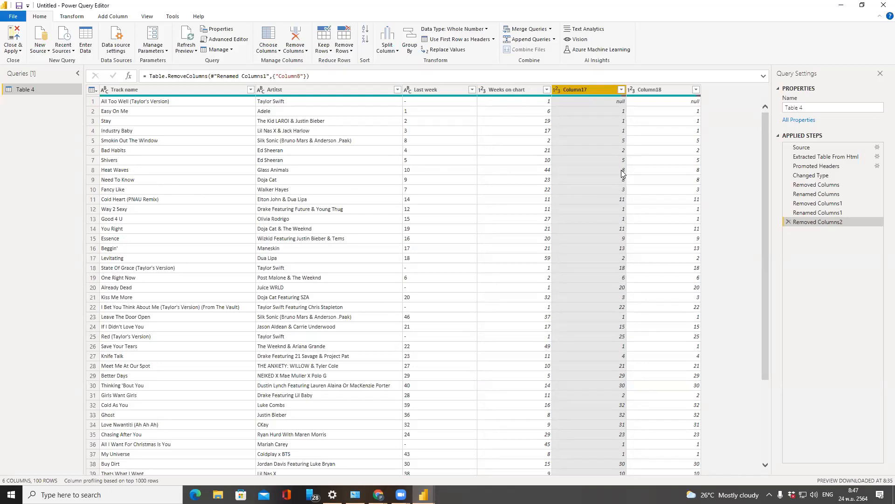
key("alt+Tab")
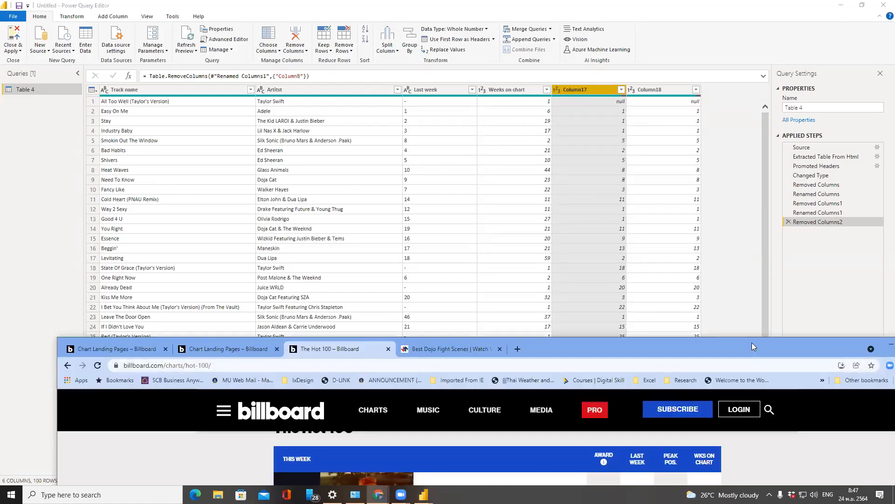
left_click_drag(752, 342, 708, 85)
scroll(586, 350, "down", 1)
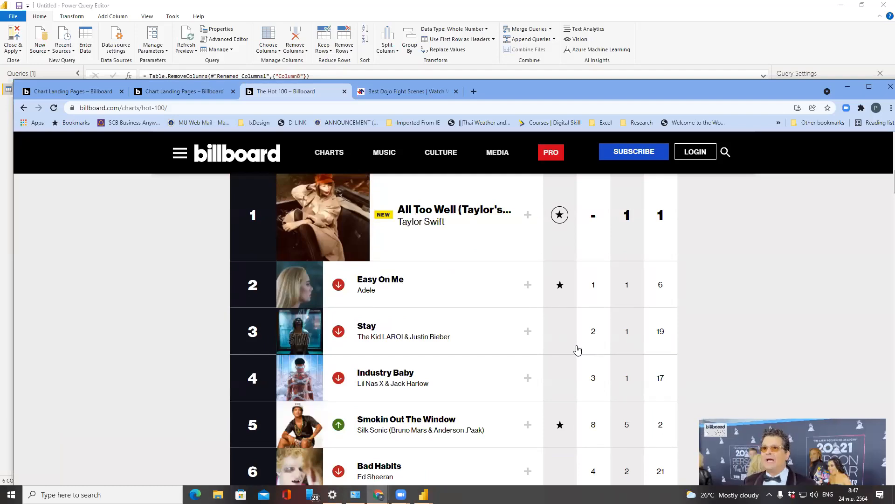
scroll(576, 347, "down", 6)
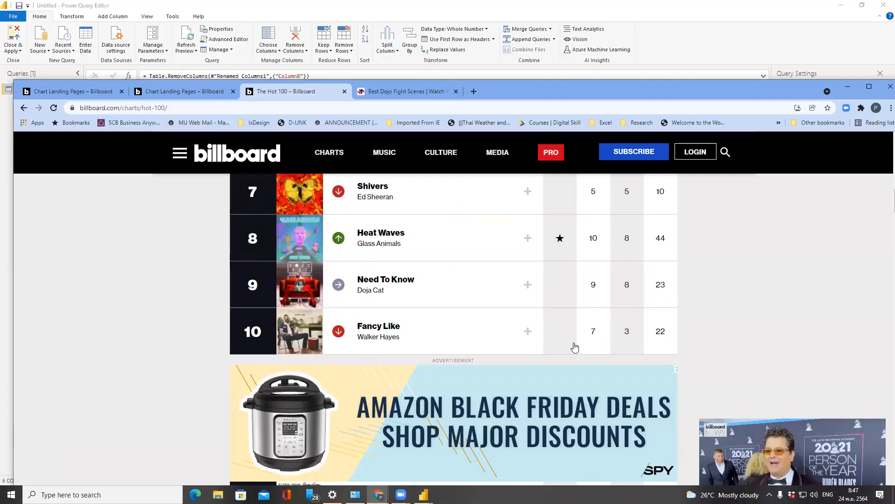
scroll(626, 289, "up", 1)
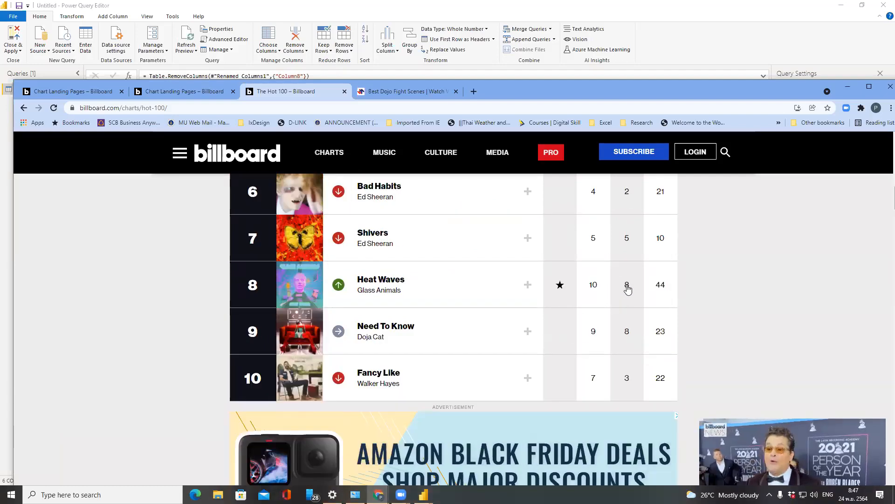
scroll(628, 289, "up", 3)
scroll(628, 292, "up", 1)
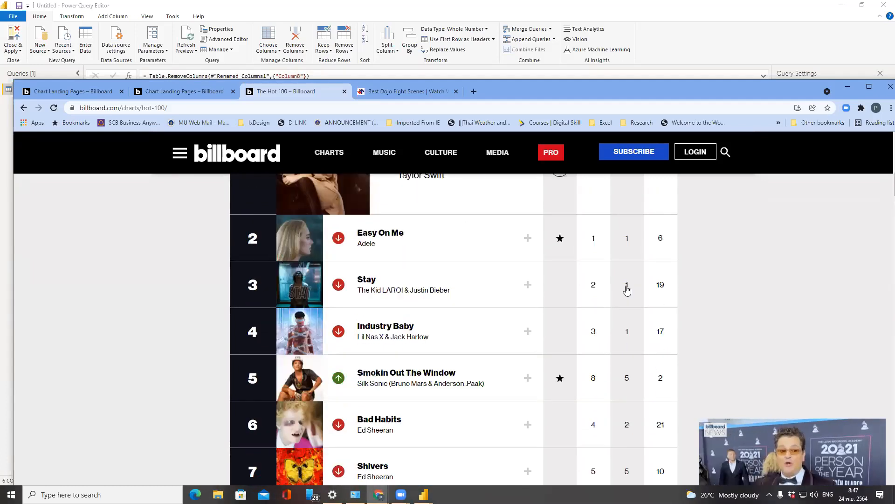
scroll(628, 289, "up", 6)
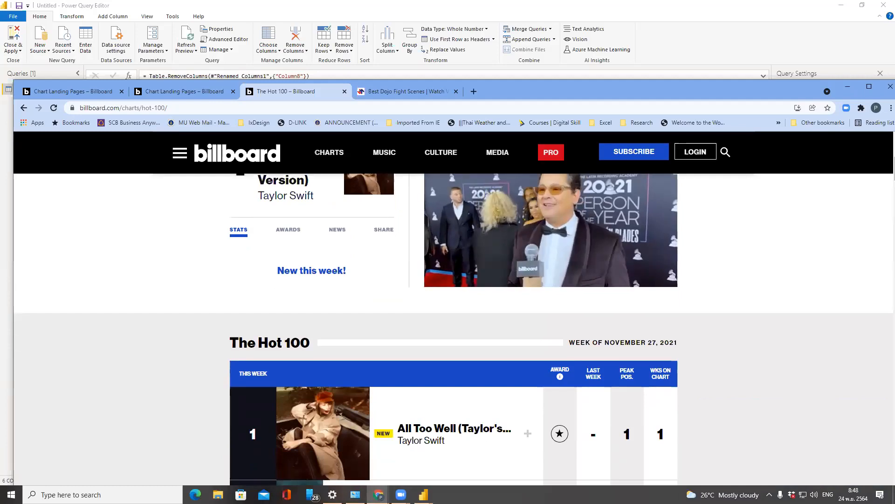
scroll(584, 399, "down", 1)
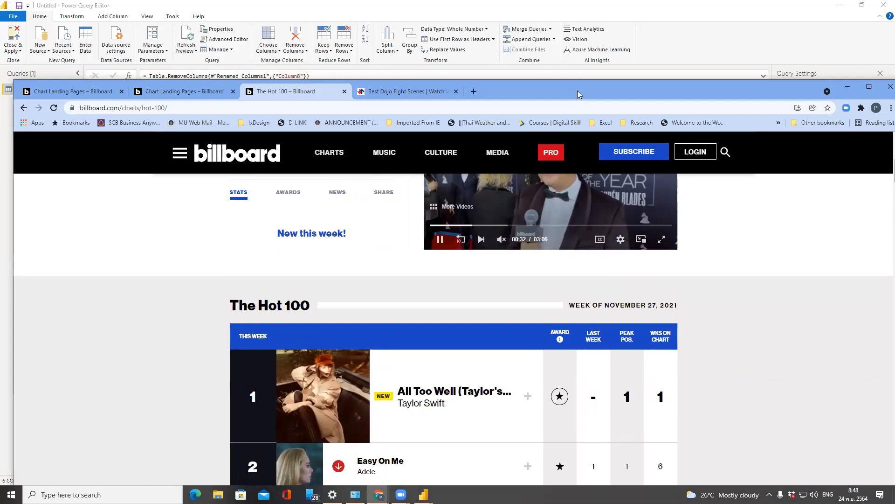
- Return to Power Query, rename Column17 as Peak Pos. and remove its duplicate, Column18
left_click_drag(578, 91, 569, 186)
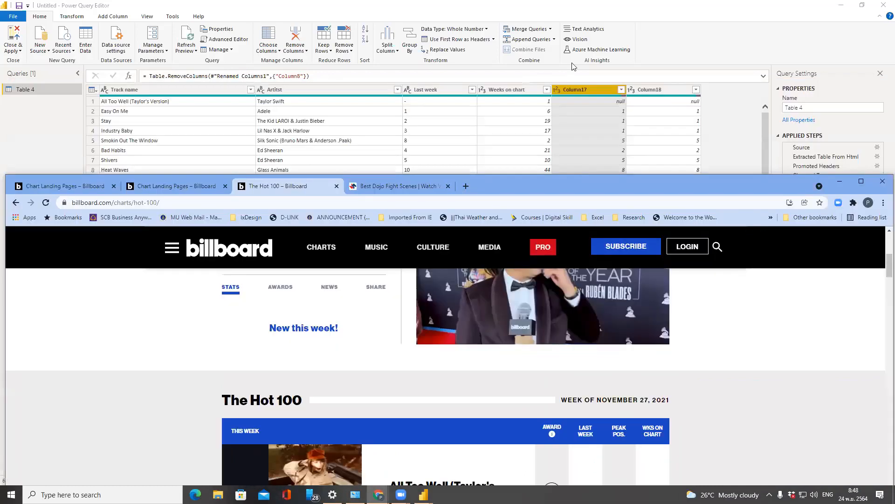
right_click(580, 93)
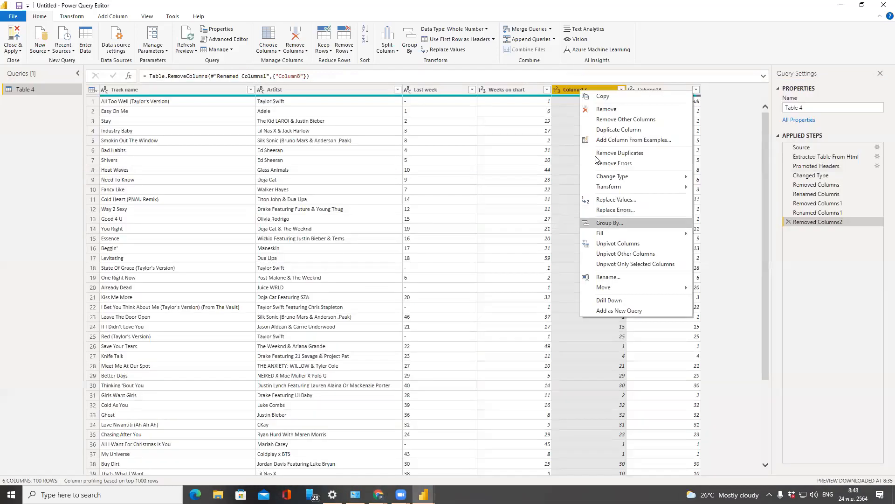
left_click(605, 277)
type("Pe")
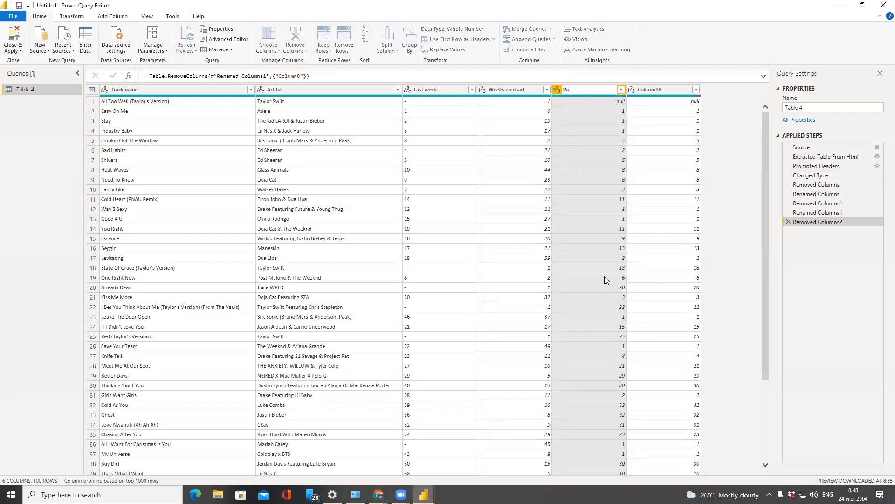
type("ak Pos.")
key("Return")
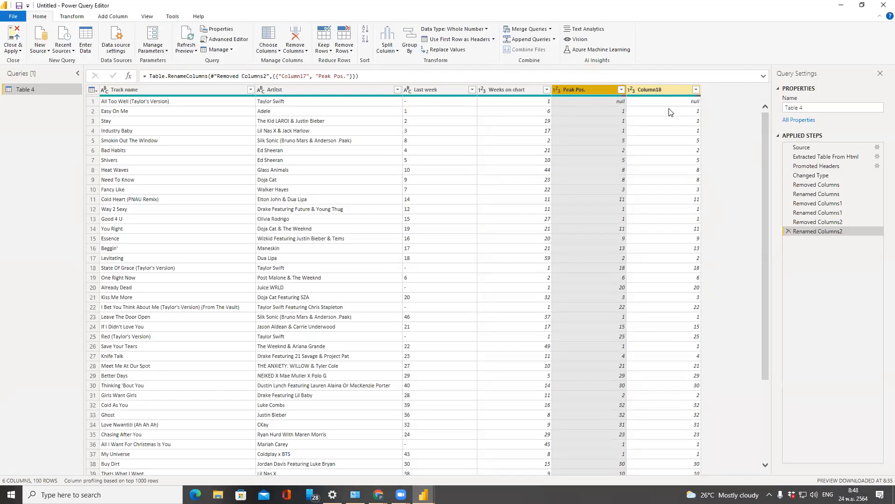
key("Delete")
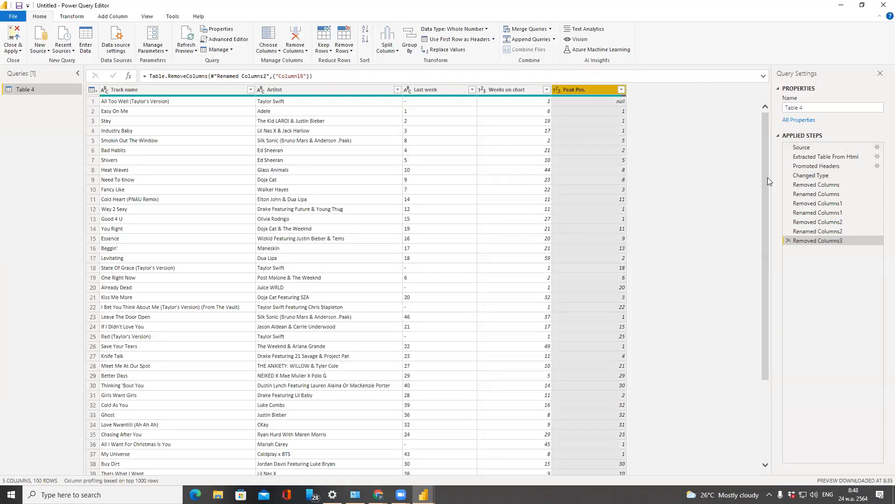
- Check the cleaned columns against the Billboard page in Chrome, review the query's rows, and load the table into Power BI with Close & Apply
key("alt+Tab")
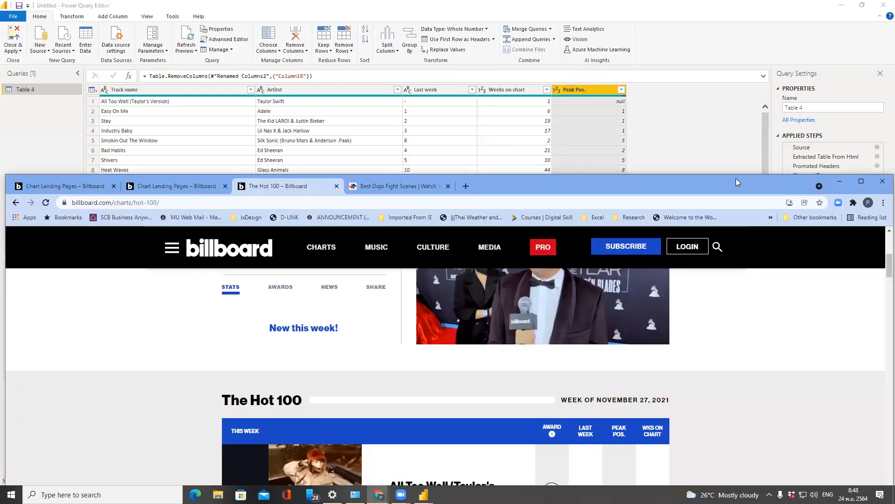
left_click_drag(737, 182, 739, 96)
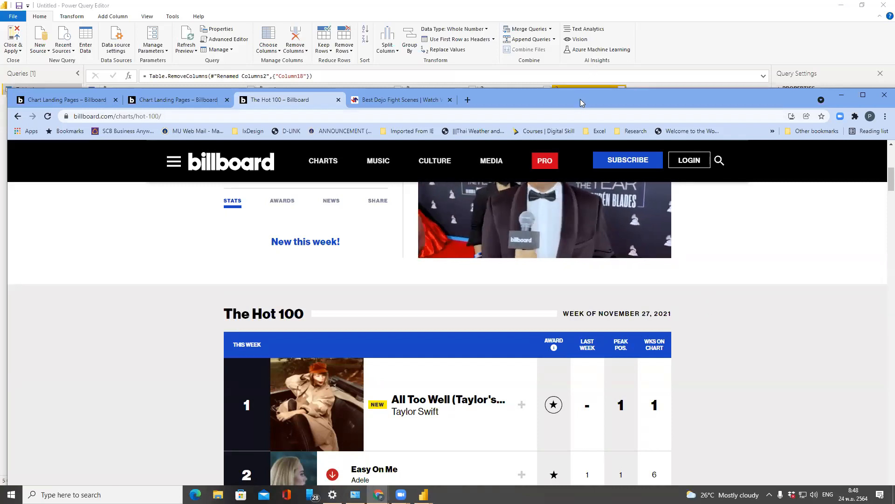
left_click_drag(583, 101, 650, 307)
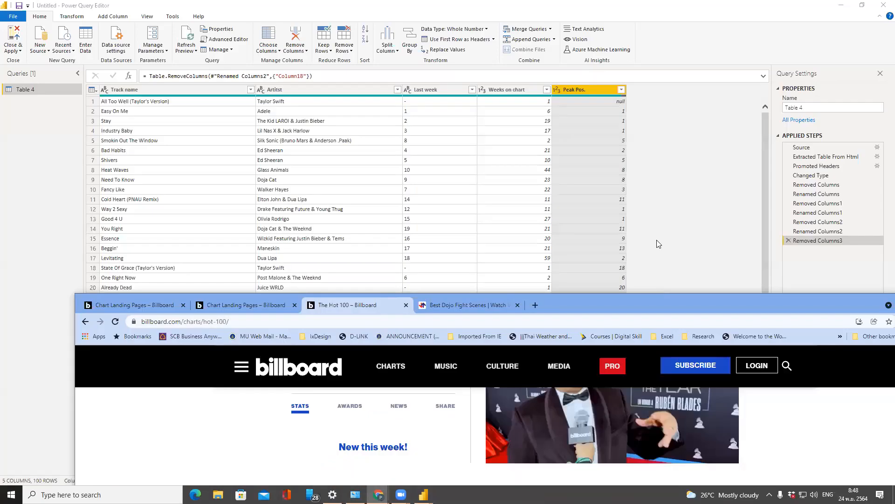
left_click(666, 185)
left_click_drag(767, 435, 765, 452)
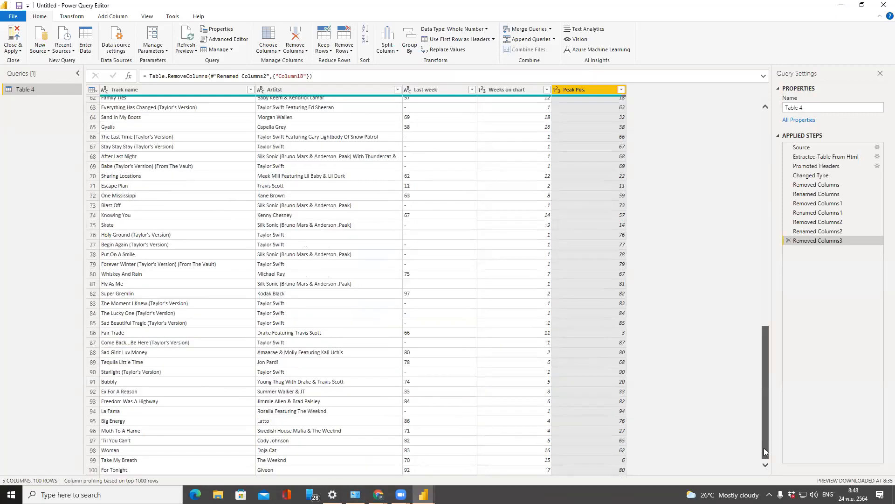
left_click(765, 273)
left_click_drag(765, 274, 765, 163)
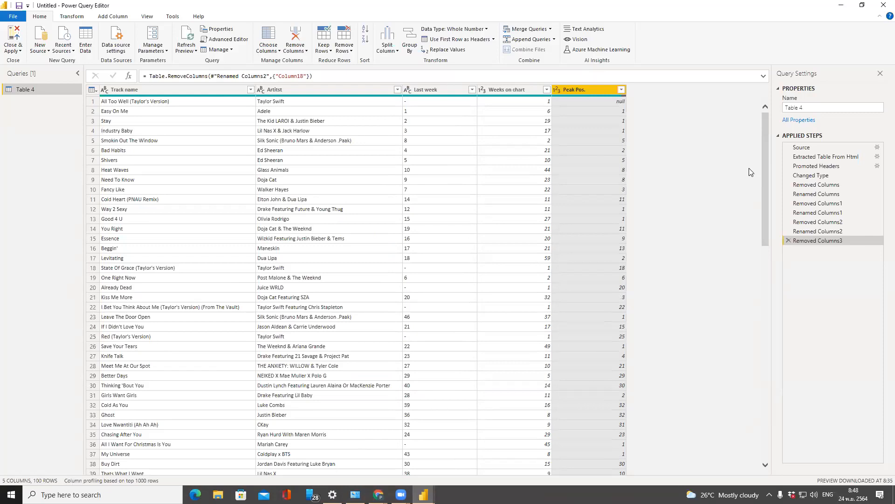
left_click(7, 39)
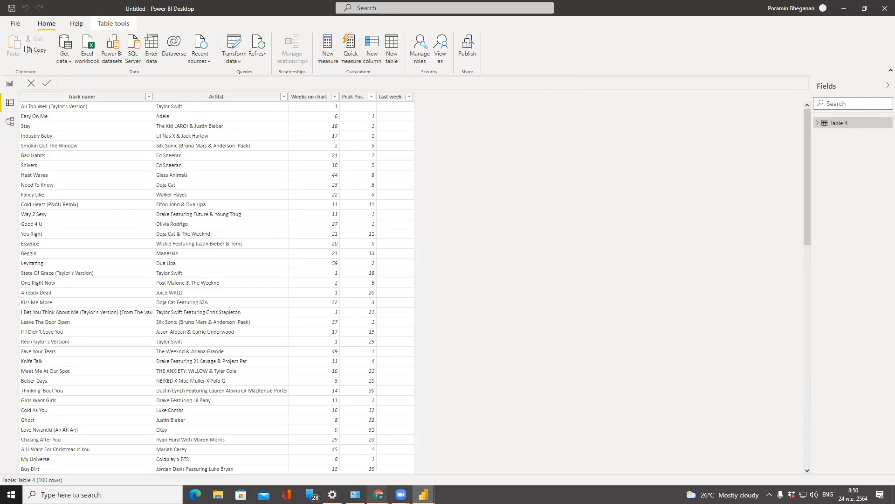
- Switch to the Billboard Hot 100 page in Chrome and examine the chart's columns against the loaded Table 4
mouse_move(378, 494)
left_click(416, 450)
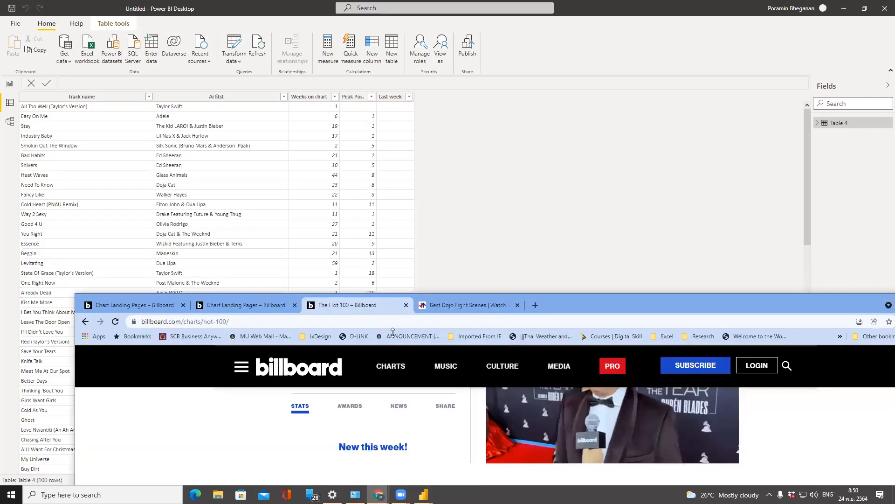
left_click_drag(582, 297, 486, 10)
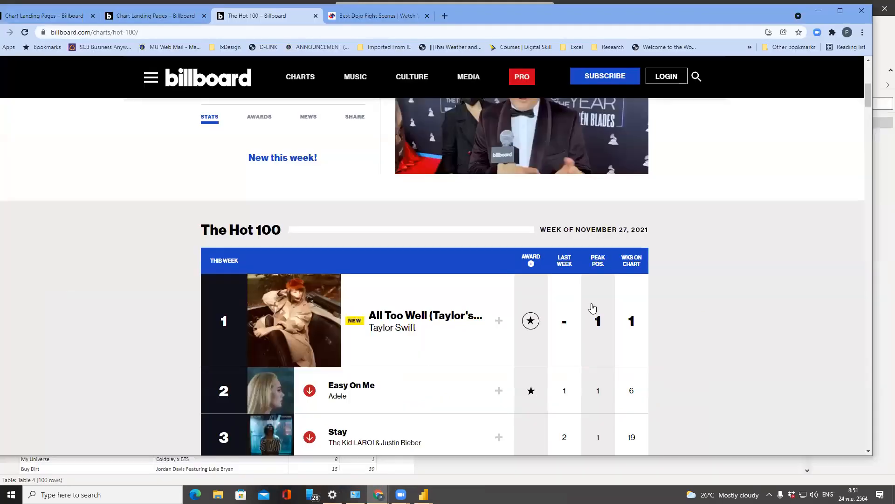
mouse_move(867, 99)
left_mouse_down()
mouse_move(866, 119)
mouse_move(866, 100)
left_mouse_up()
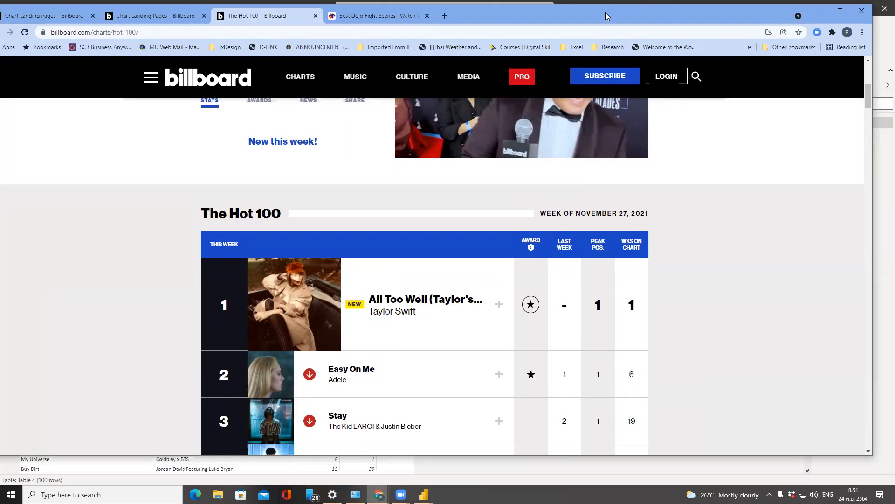
left_click_drag(606, 13, 627, 152)
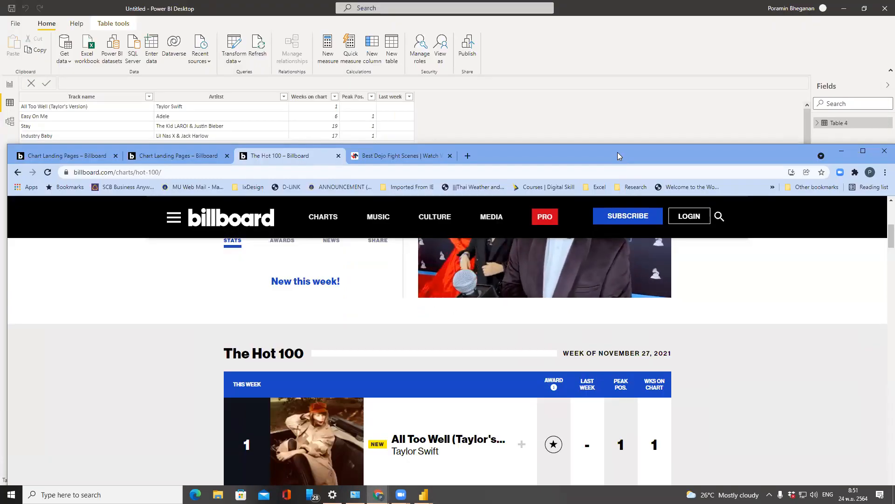
left_click_drag(617, 153, 606, 82)
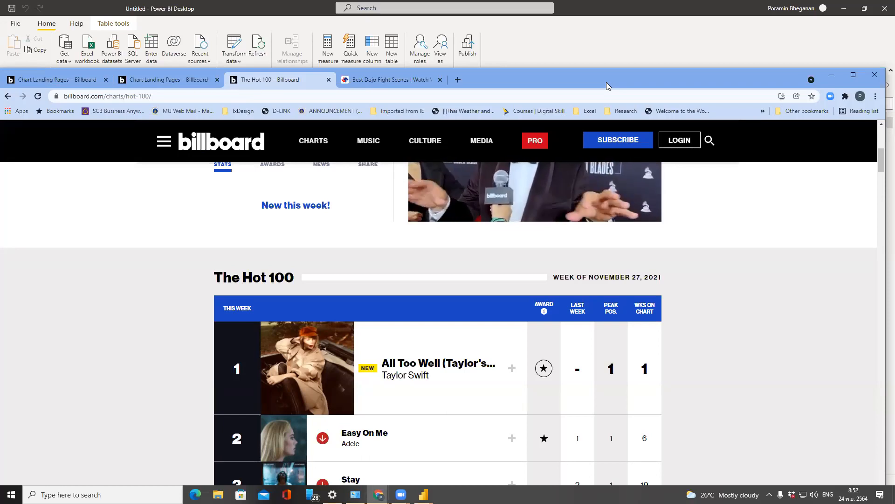
left_click_drag(543, 77, 584, 131)
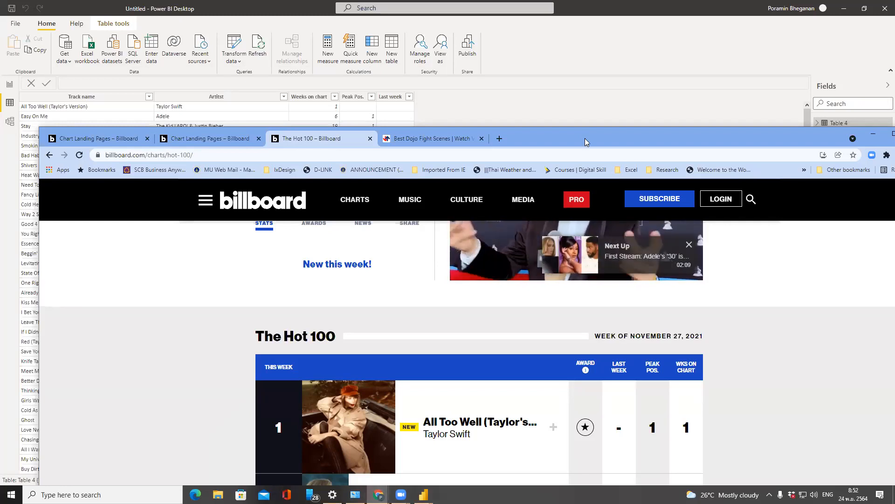
left_click_drag(585, 138, 587, 305)
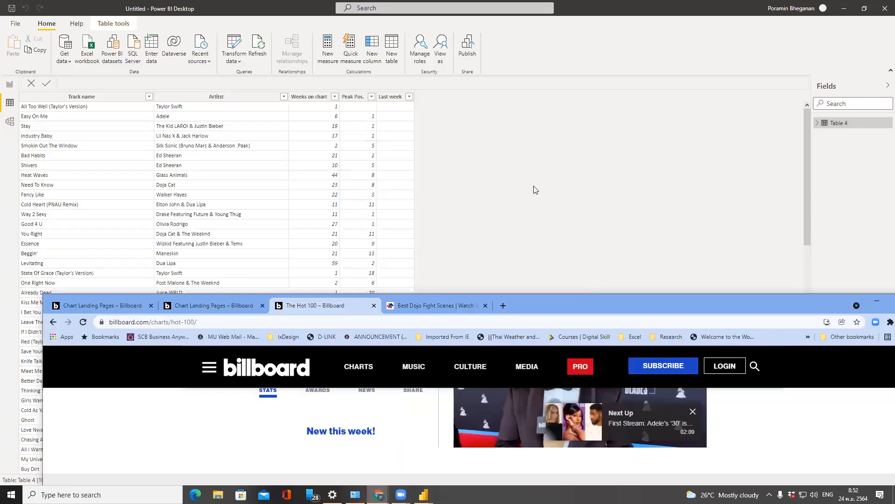
- Switch to Power BI Desktop and save the report as Billboard100 in the ICMB207S4-2122 folder
left_click(555, 280)
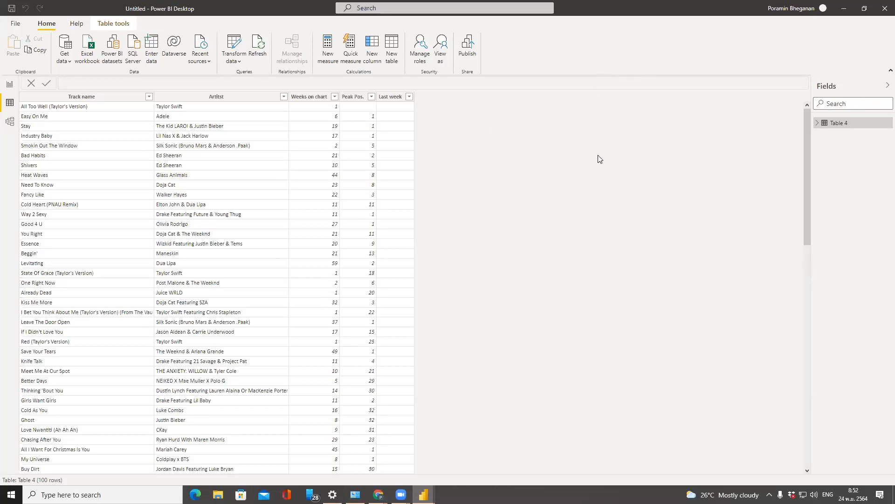
left_click(11, 8)
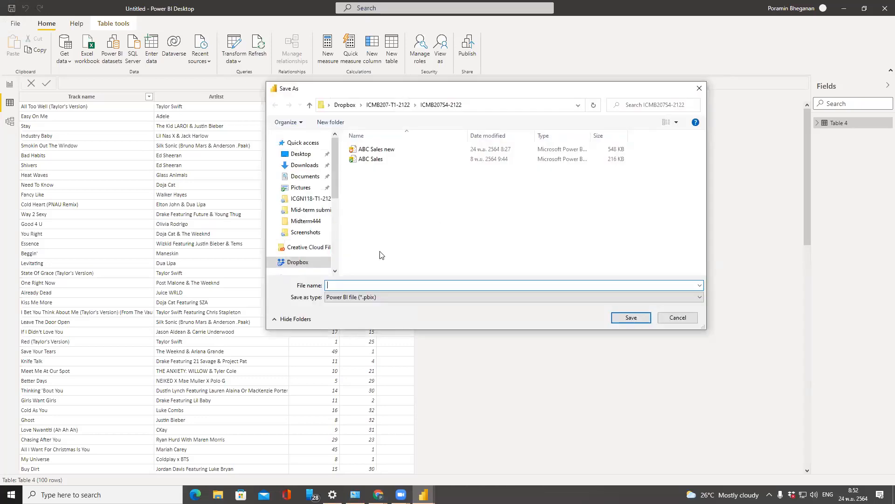
type("Billboard100")
key("Return")
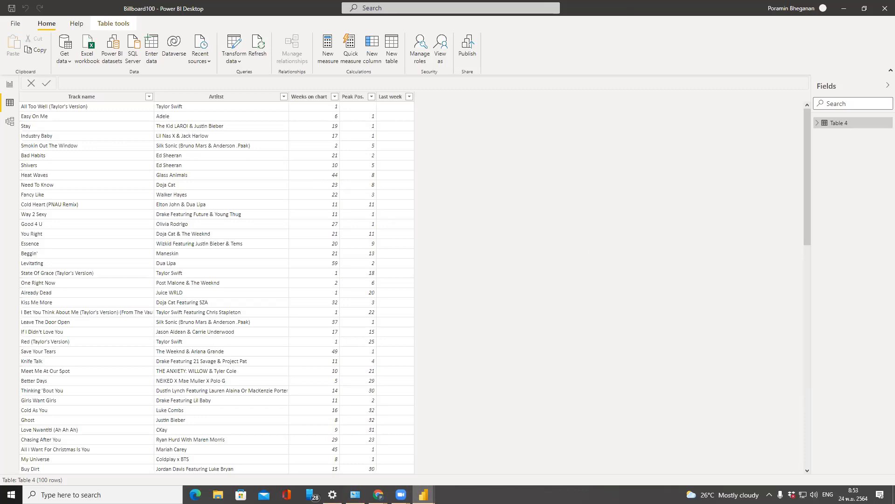
- Switch to the MUIC e-Learning course page in Chrome and open the downloaded moviedojo.pbix file
mouse_move(379, 494)
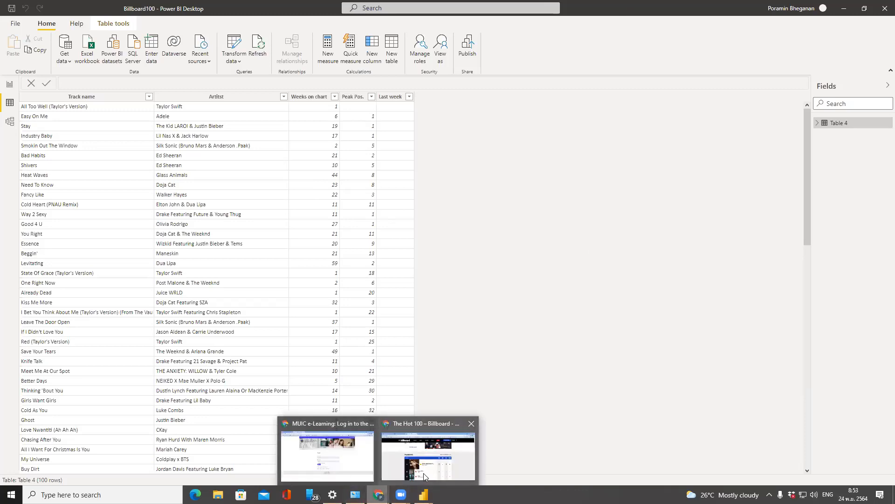
left_click(355, 475)
left_click(364, 322)
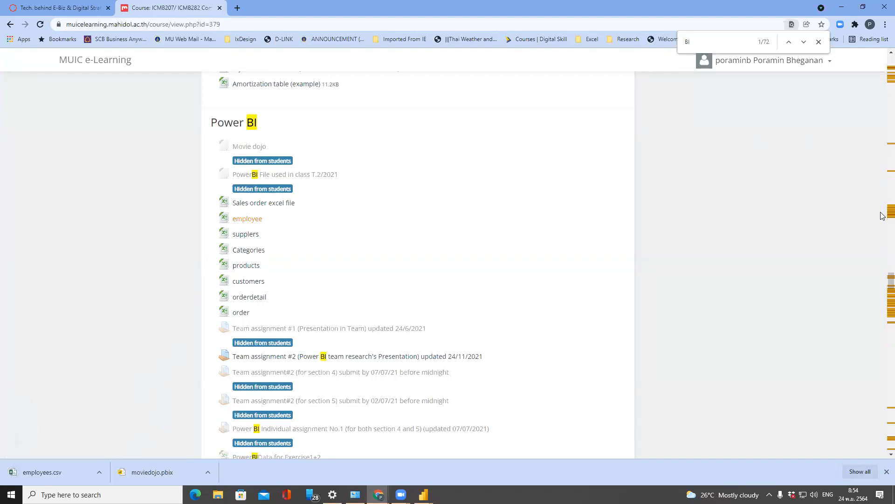
scroll(883, 106, "up", 10)
scroll(883, 94, "up", 5)
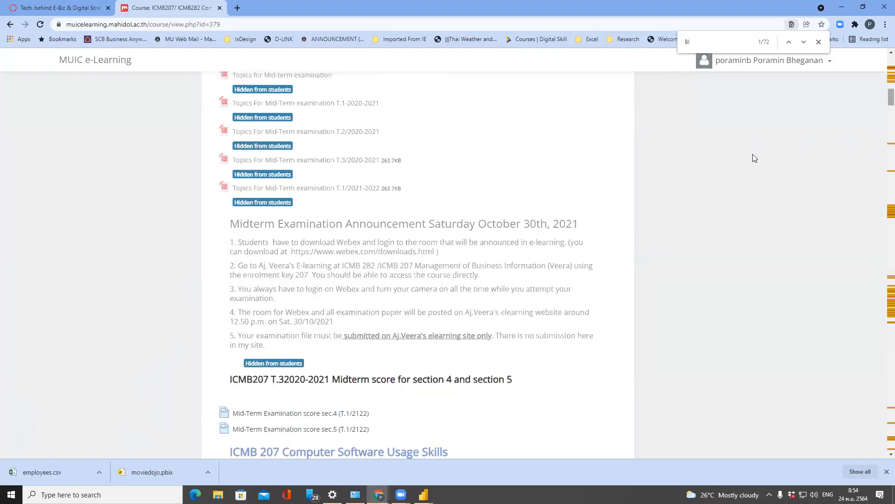
left_click(188, 471)
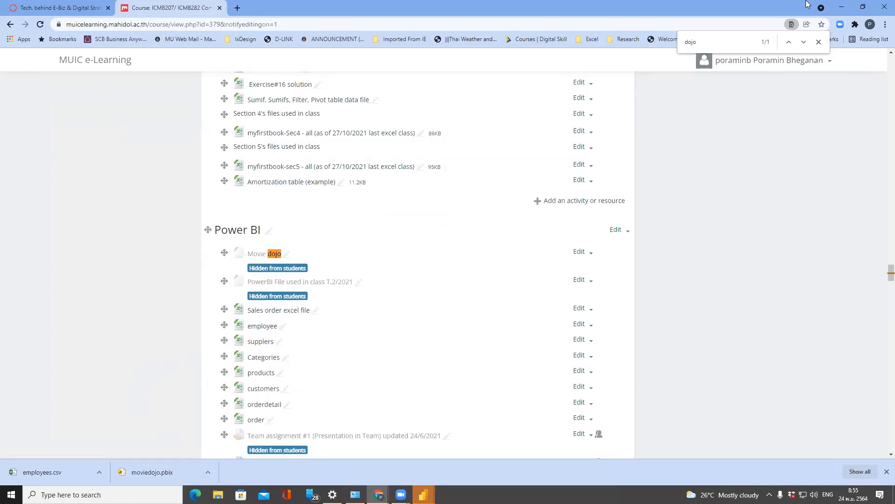
- Switch the role on the ICMB207/ICMB282 course page to Student
left_click(821, 61)
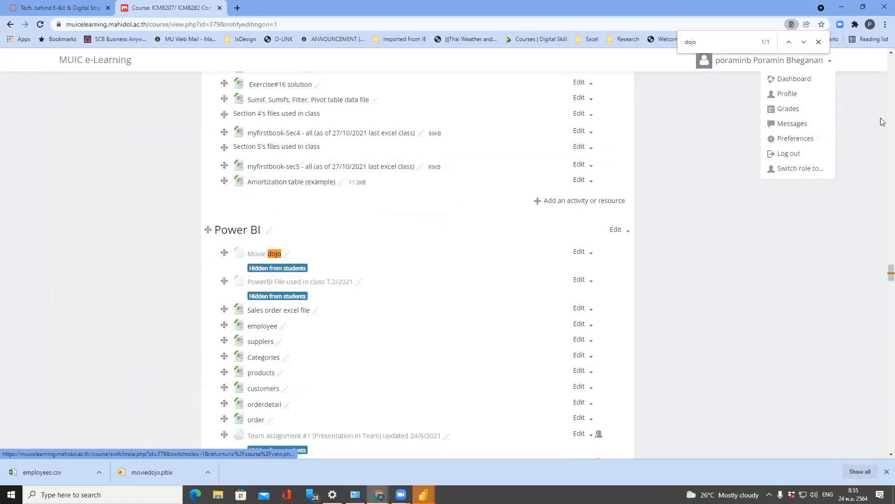
left_click_drag(883, 278, 883, 46)
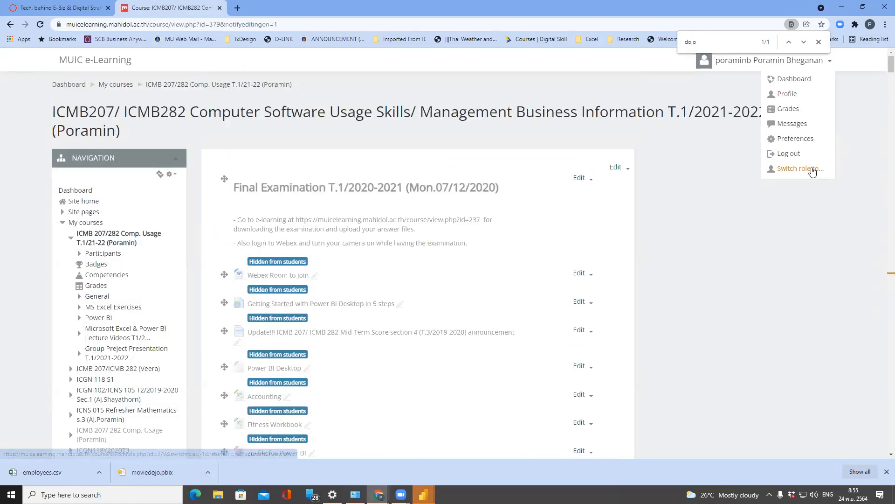
left_click(812, 168)
left_click(244, 212)
- Download the suppliers, Categories, products, customers, orderdetail and order files from the course's Power BI section
left_click_drag(883, 102, 883, 297)
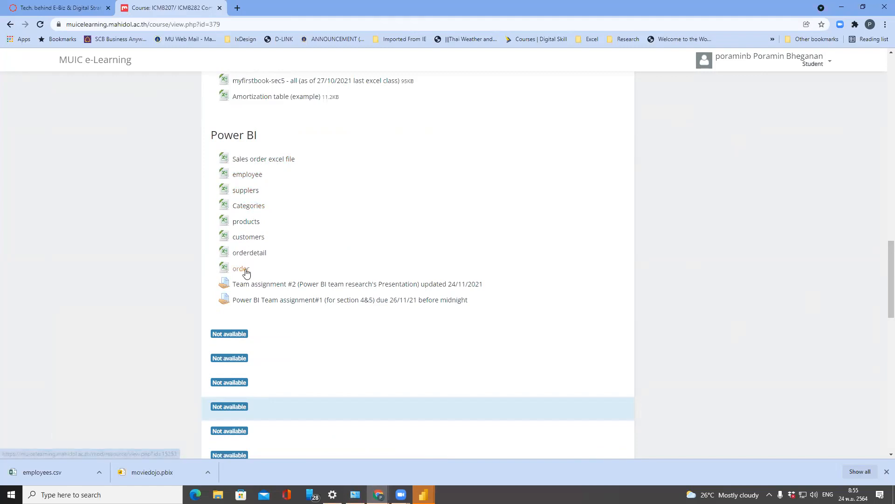
left_click(253, 191)
left_click(252, 207)
left_click(252, 223)
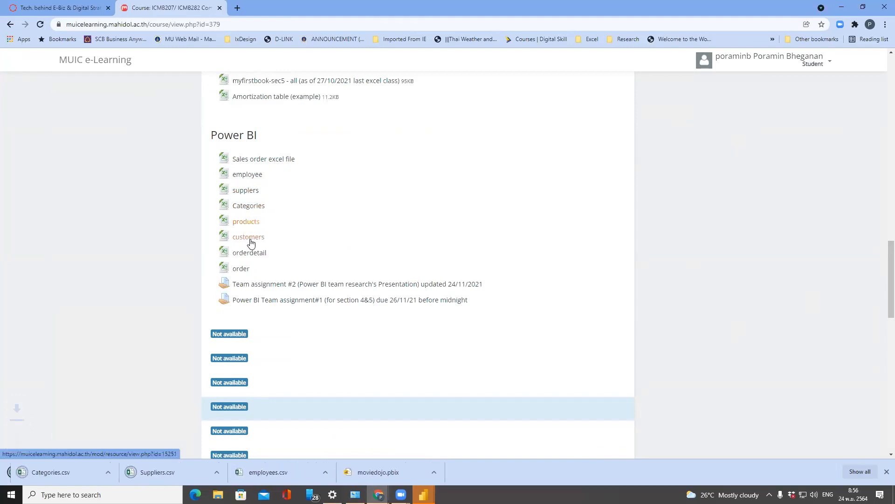
left_click(250, 239)
left_click(248, 261)
left_click(238, 269)
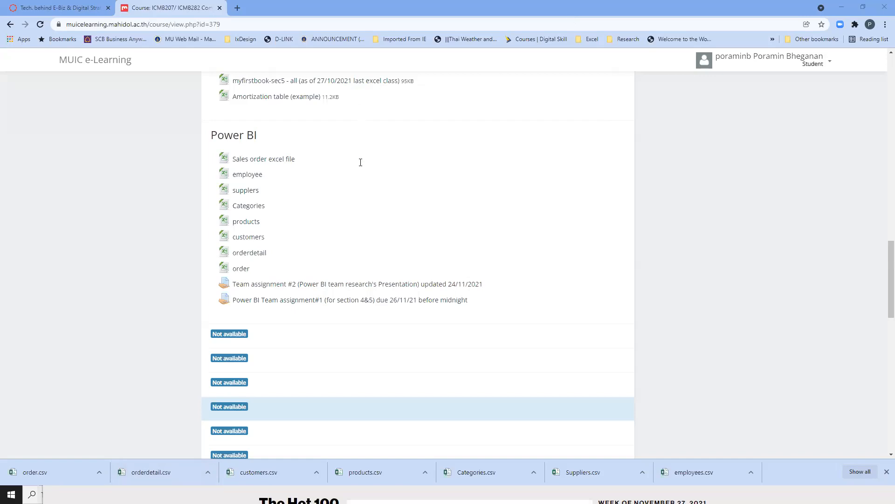
- Add the text annotation ".csv = comma separated value" beside the Power BI file list
left_click(457, 167)
type(".csv = comma separated value")
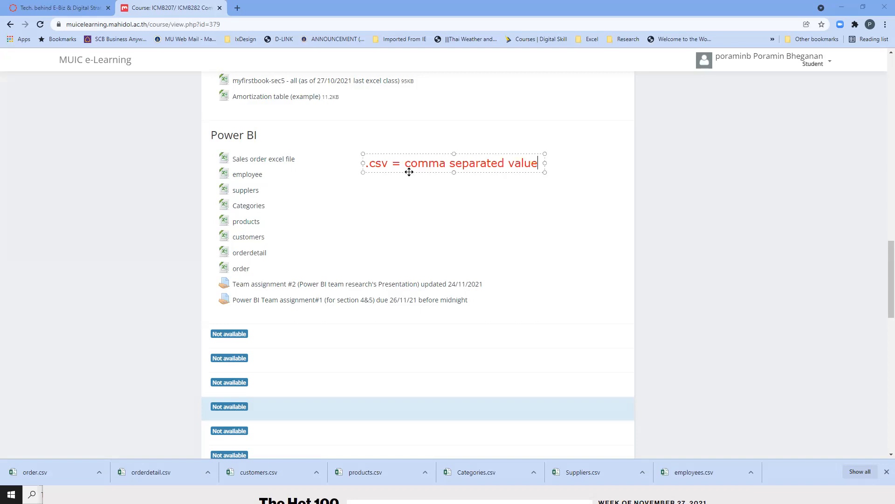
left_click(412, 191)
left_click(842, 7)
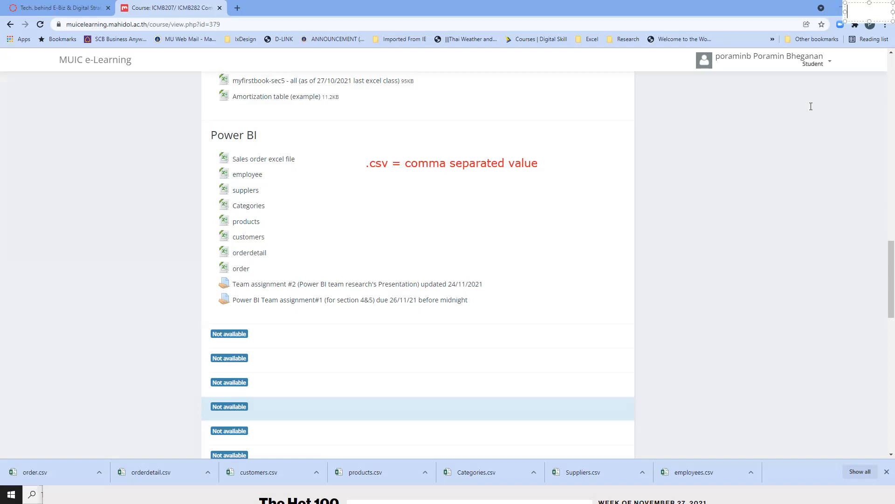
key("Escape")
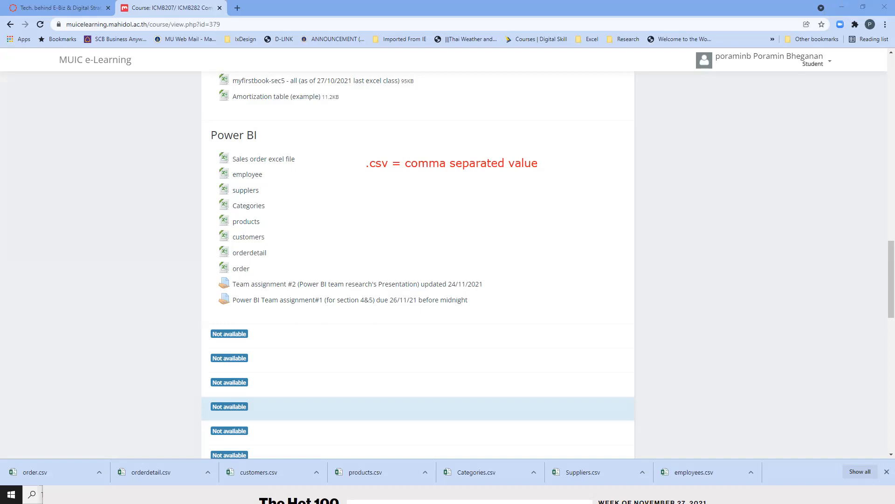
- Show the Downloads folder in a maximized File Explorer window and widen the Type column to reveal the full file types
key("super+e")
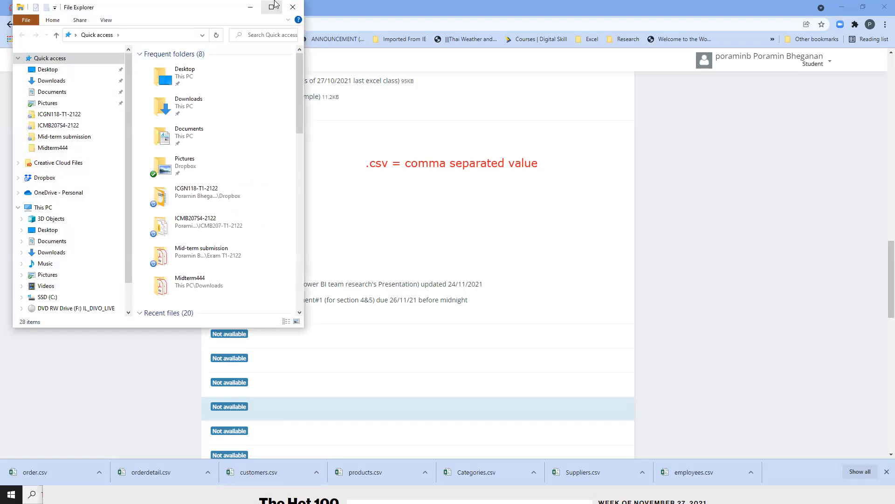
key("super+Up")
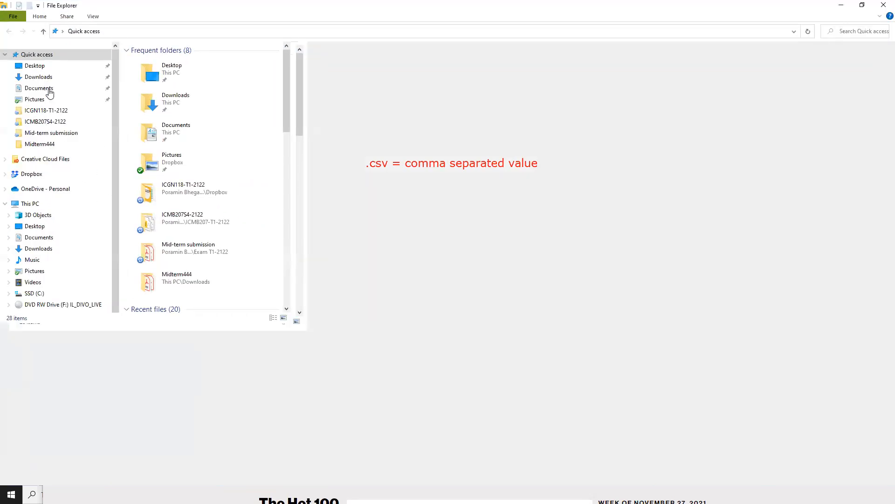
left_click(54, 78)
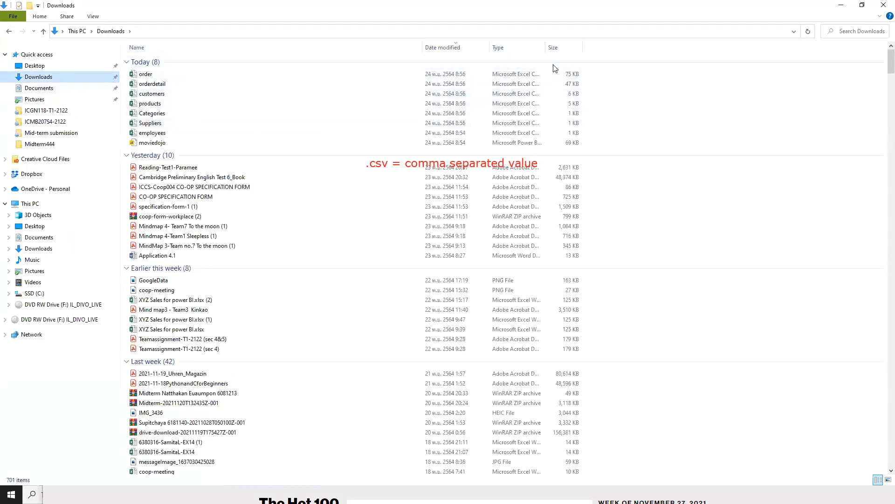
left_click_drag(546, 47, 637, 47)
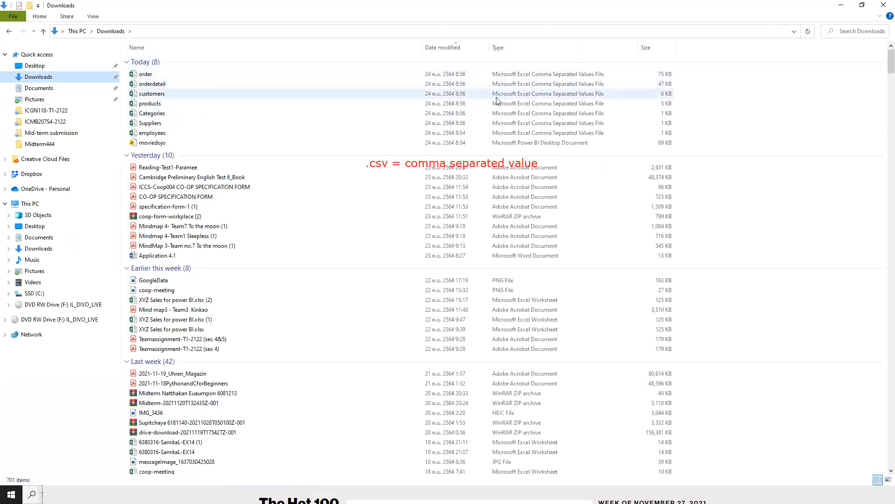
left_click(221, 74)
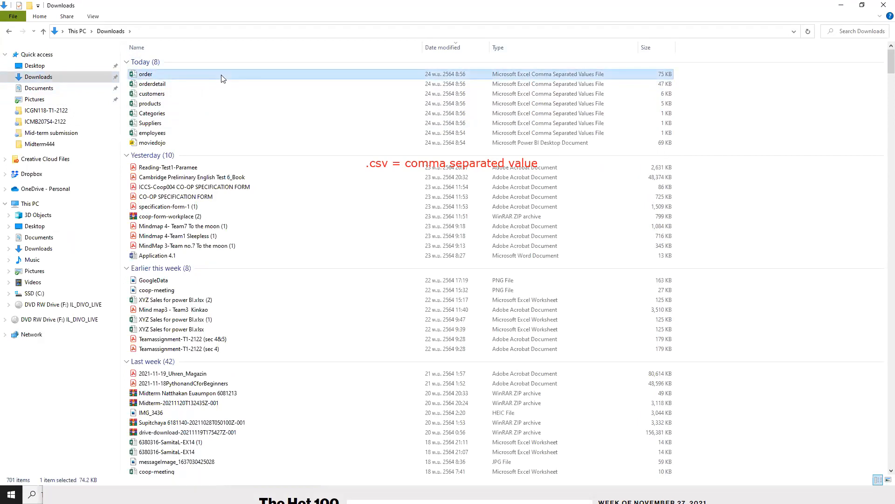
right_click(221, 75)
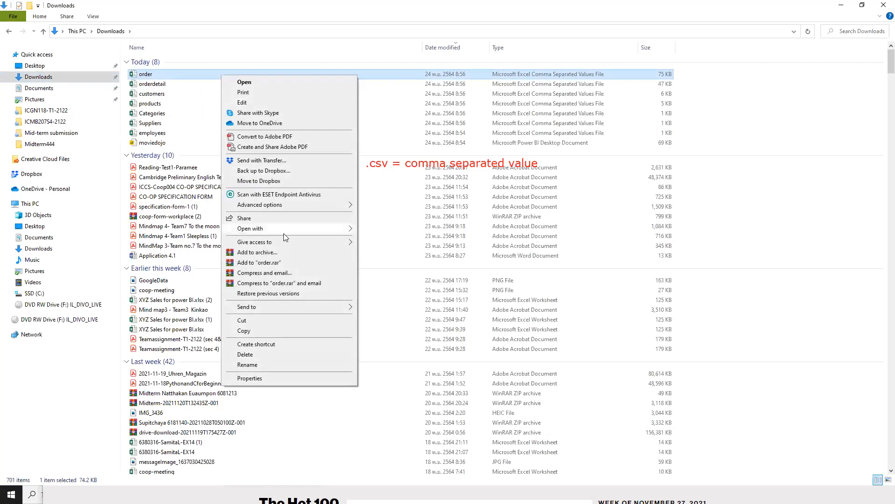
mouse_move(285, 233)
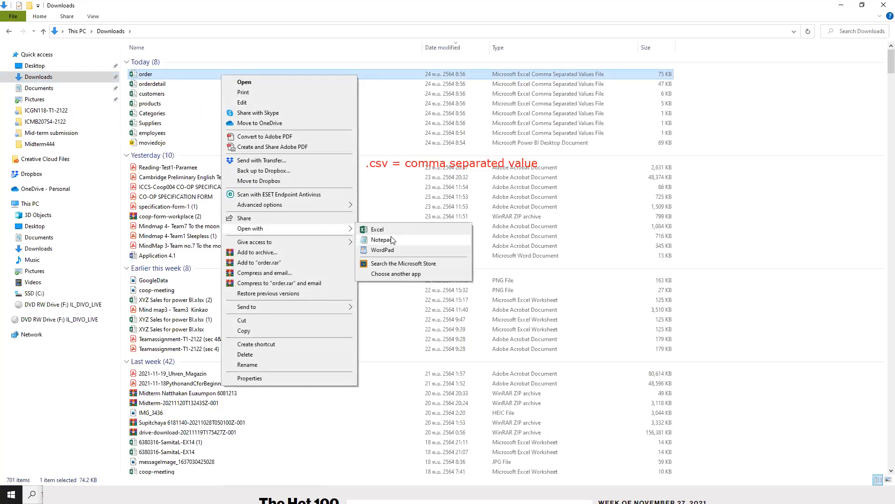
left_click(313, 2)
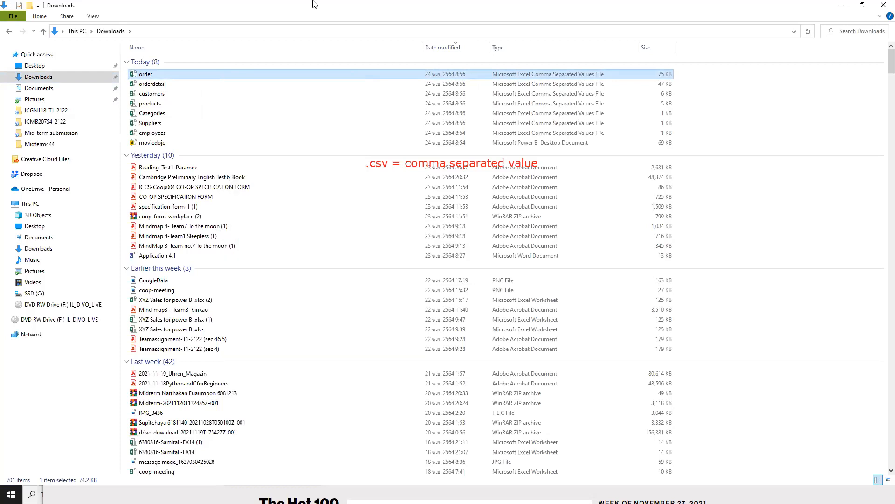
- Open the downloaded order CSV file with Notepad and maximize its window
right_click(161, 75)
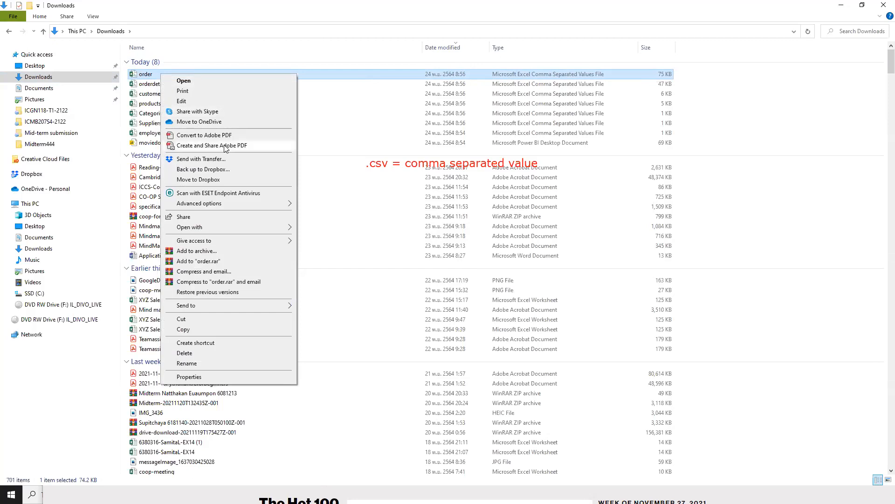
mouse_move(289, 227)
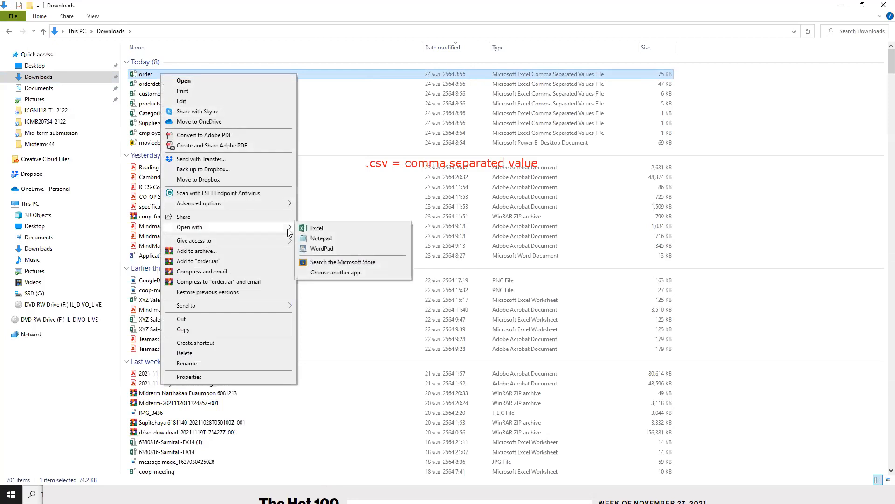
left_click(331, 240)
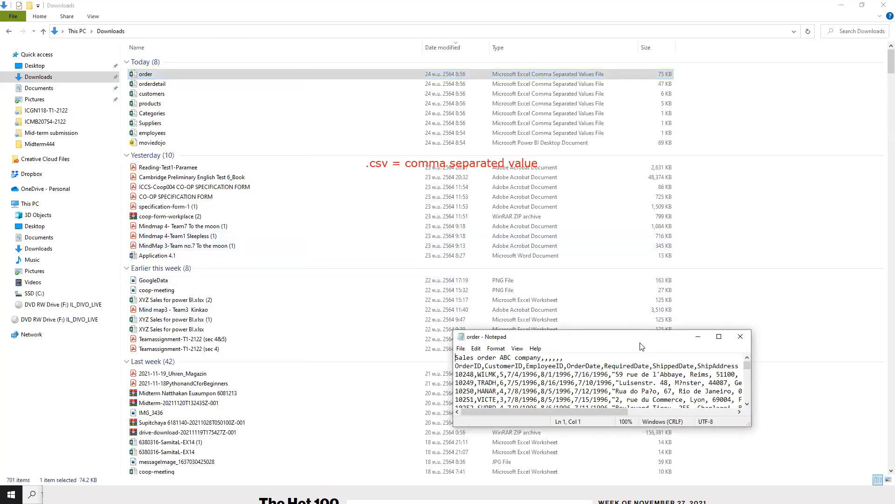
double_click(639, 342)
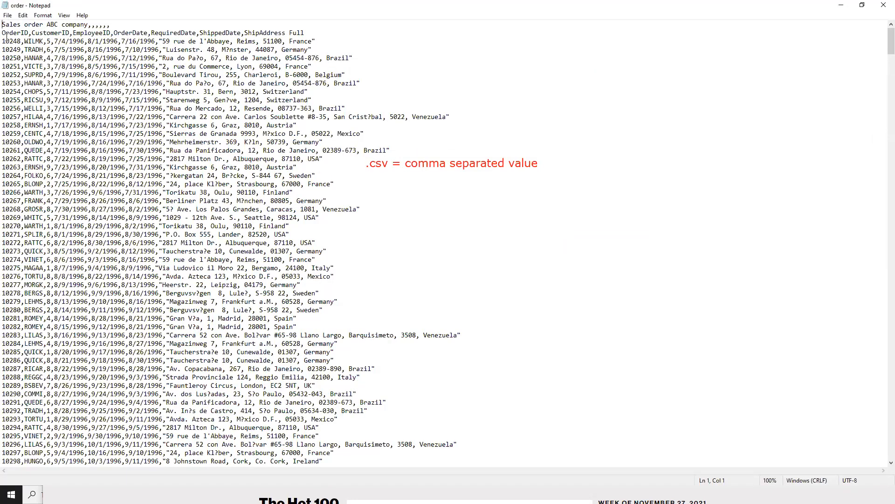
- Examine how commas separate the OrderID, CustomerID and EmployeeID headings in the order file, and put Notepad away
double_click(28, 32)
left_click(30, 34)
left_click(32, 33)
left_click_drag(33, 34, 70, 33)
left_click(71, 33)
left_click_drag(74, 34, 99, 34)
left_click(182, 106)
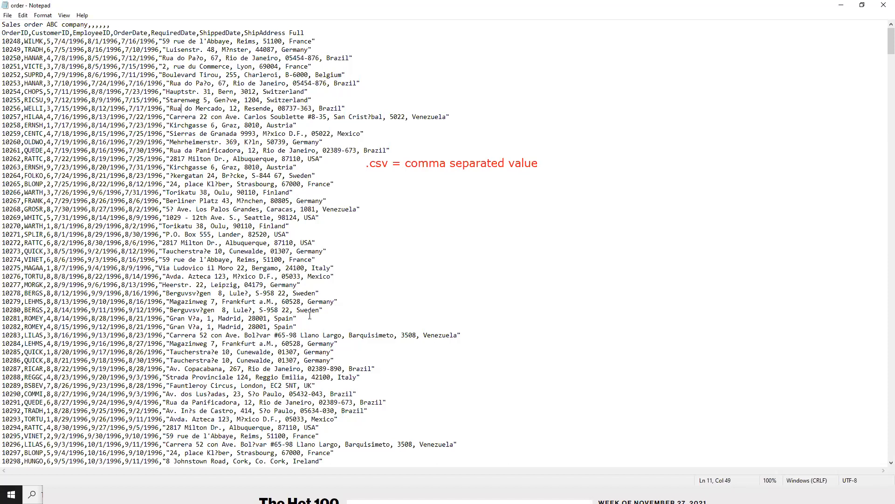
left_click(846, 7)
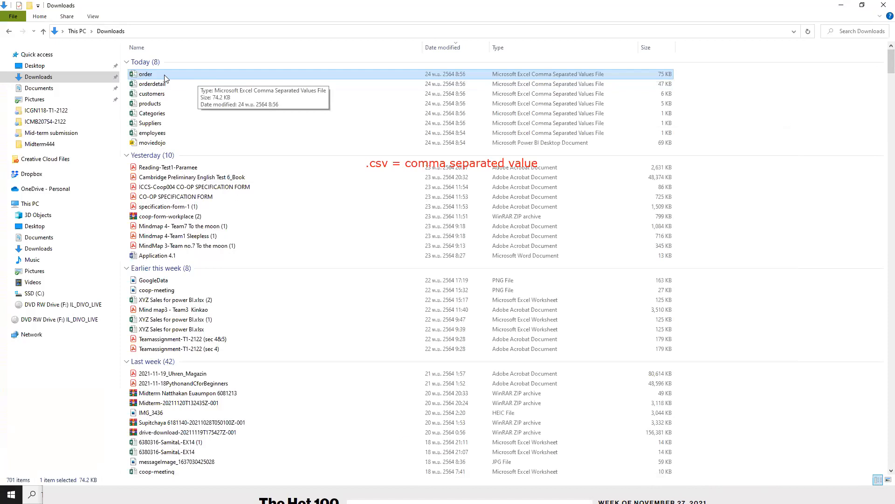
- Open the order CSV file with Excel to view its data in columns, and close the workbook
right_click(183, 79)
mouse_move(269, 229)
left_click(339, 232)
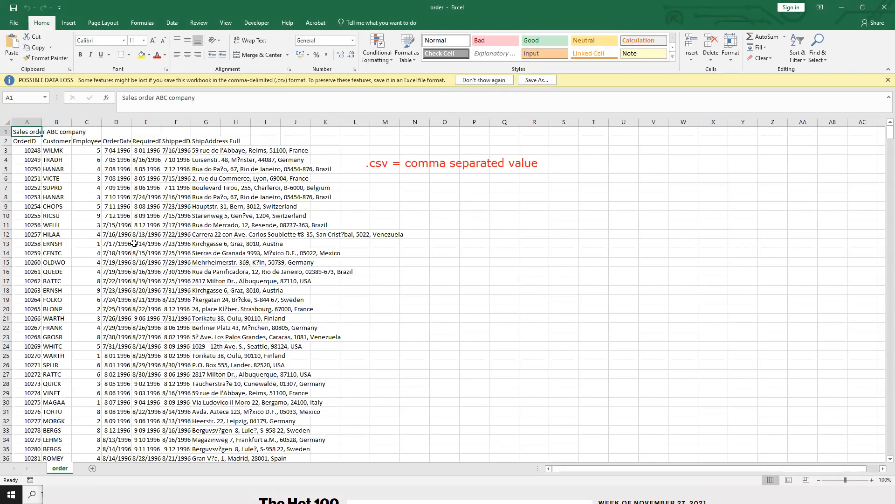
left_click(883, 5)
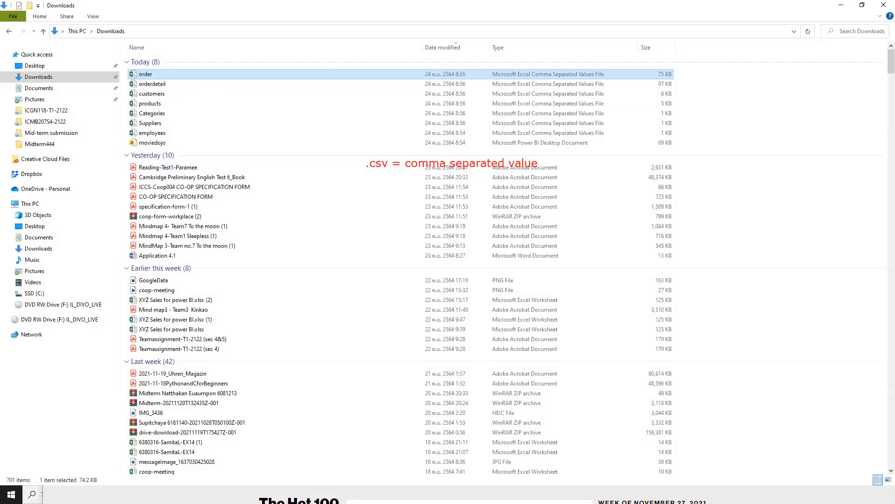
- Examine the "Sales order ABC company" title line above the headings of the order file in Notepad, and close Notepad
key("super")
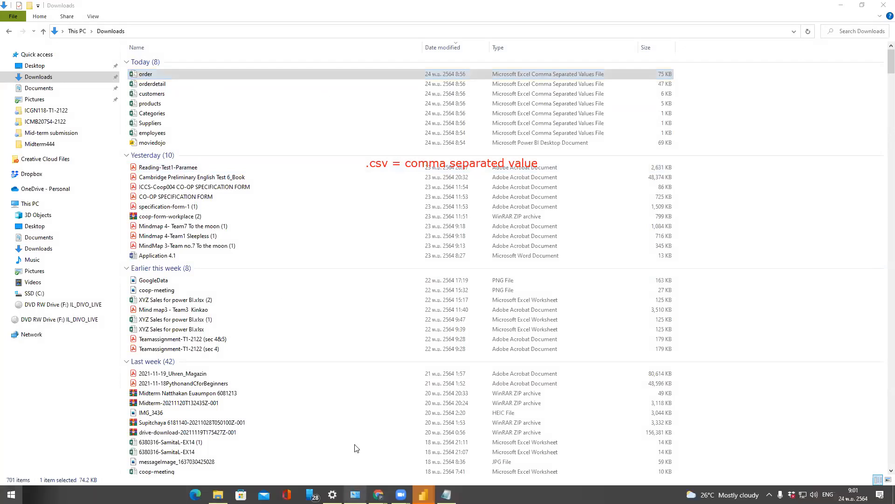
left_click(446, 494)
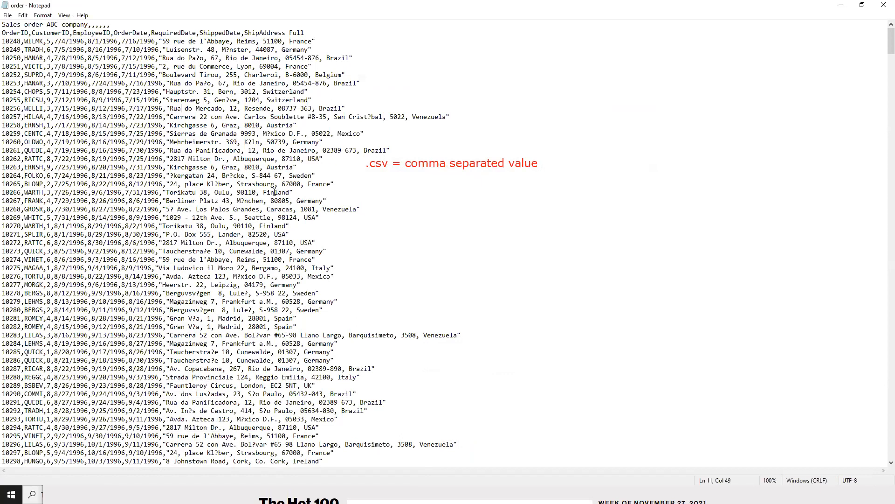
left_click(109, 26)
left_click_drag(109, 26, 4, 22)
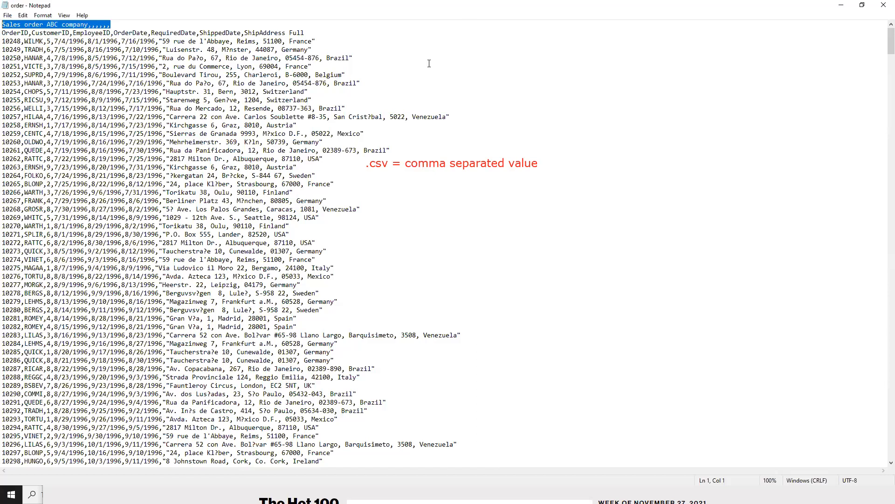
left_click(402, 89)
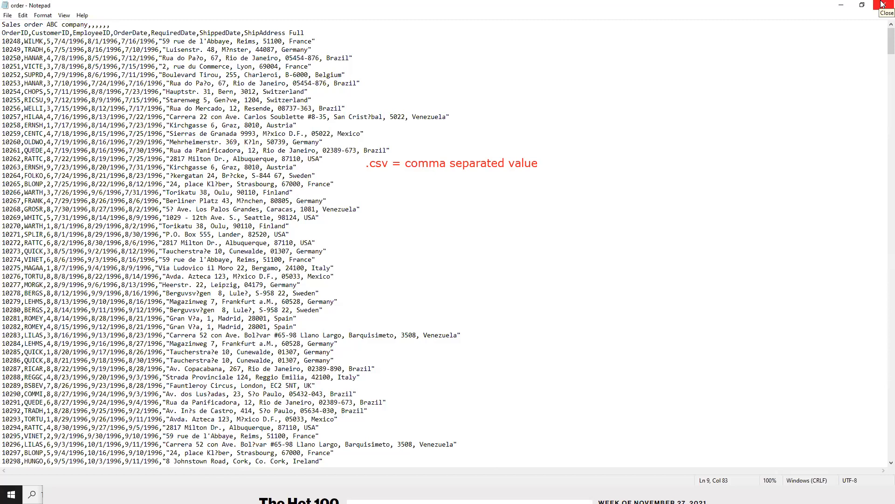
left_click(883, 4)
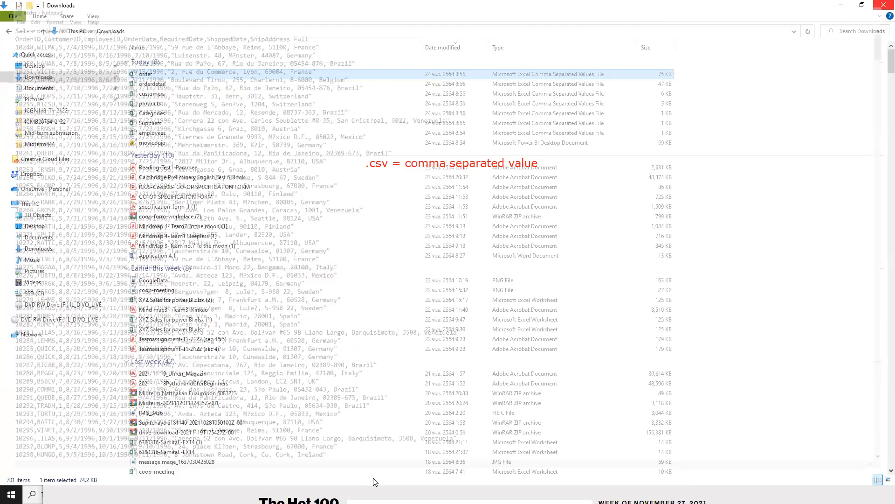
- Highlight the employee to order files on the course page, and create a new blank report in Power BI Desktop
left_click(527, 495)
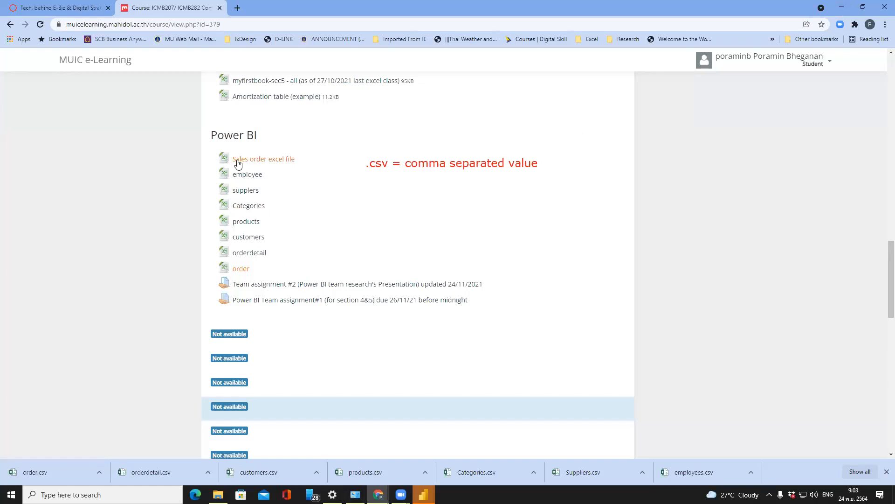
left_click_drag(203, 171, 346, 269)
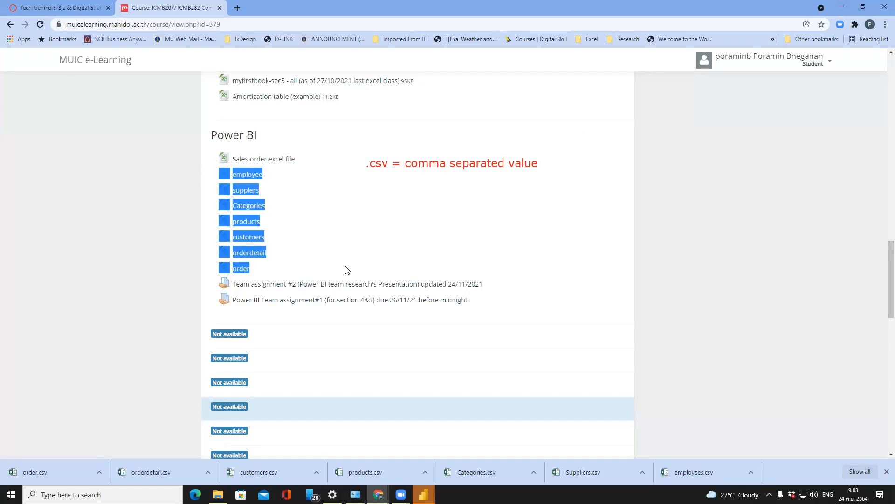
mouse_move(423, 495)
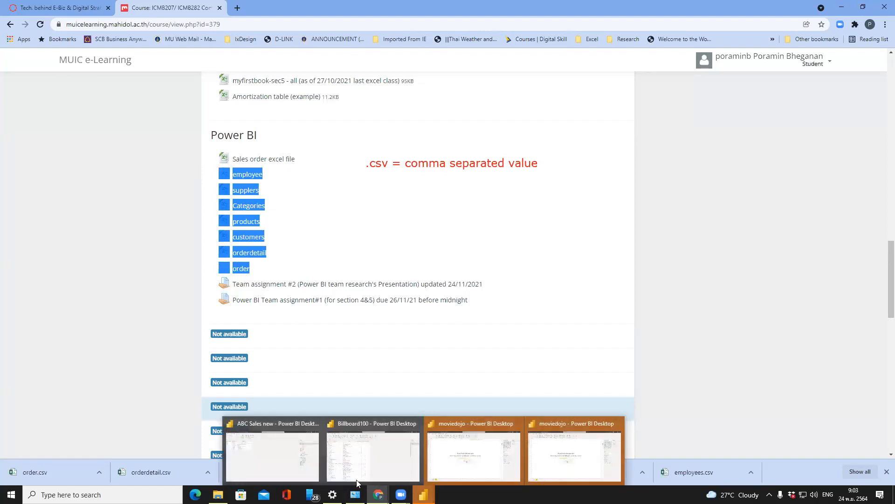
left_click(283, 453)
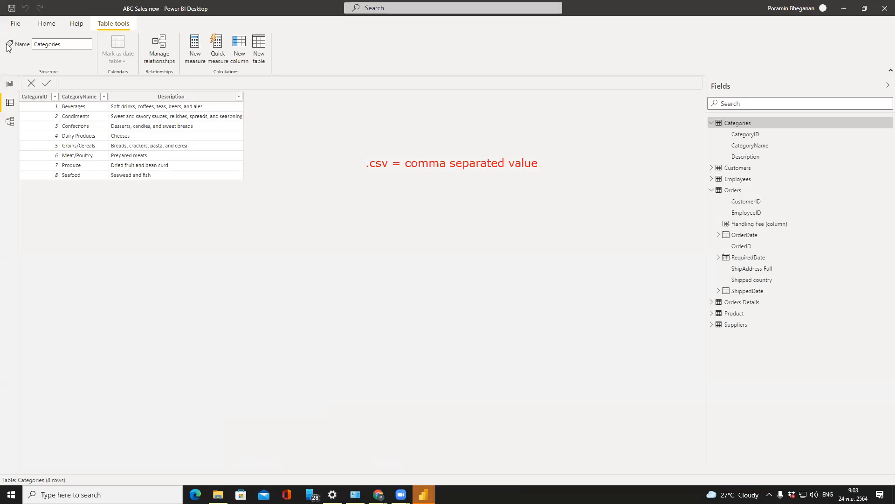
left_click(13, 23)
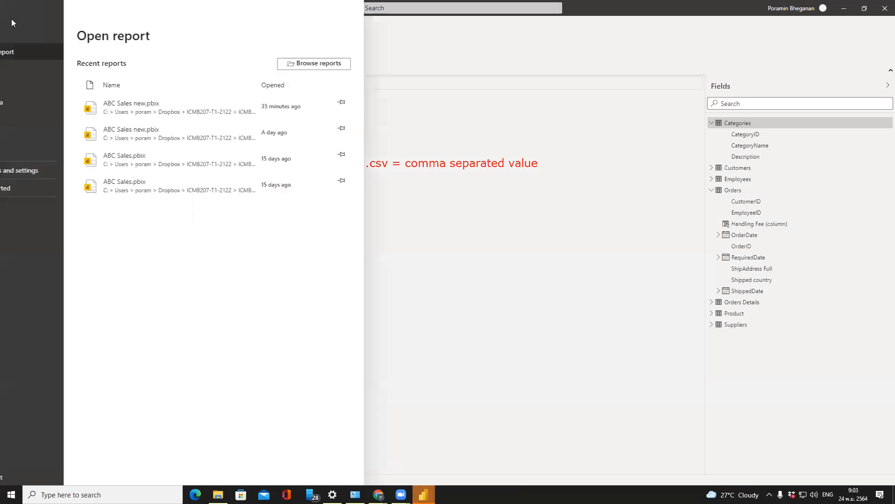
left_click(15, 34)
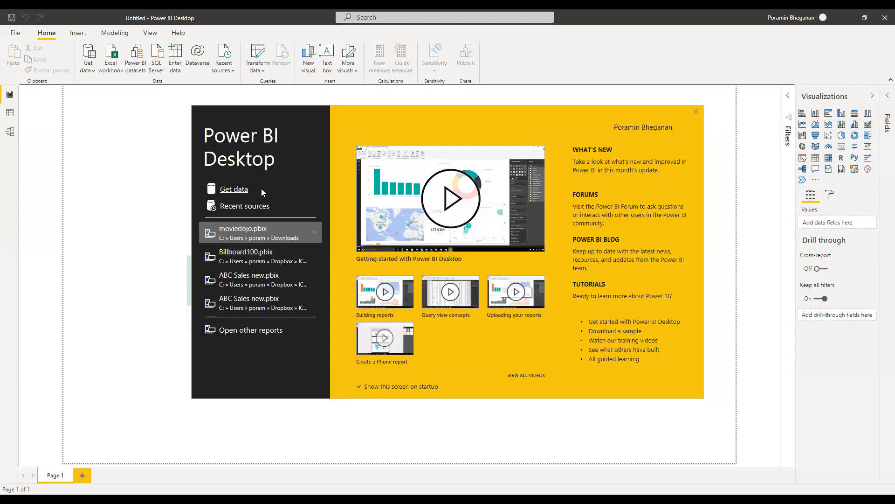
- Get data from a Text/CSV source, using the order file in the Downloads folder
left_click(261, 188)
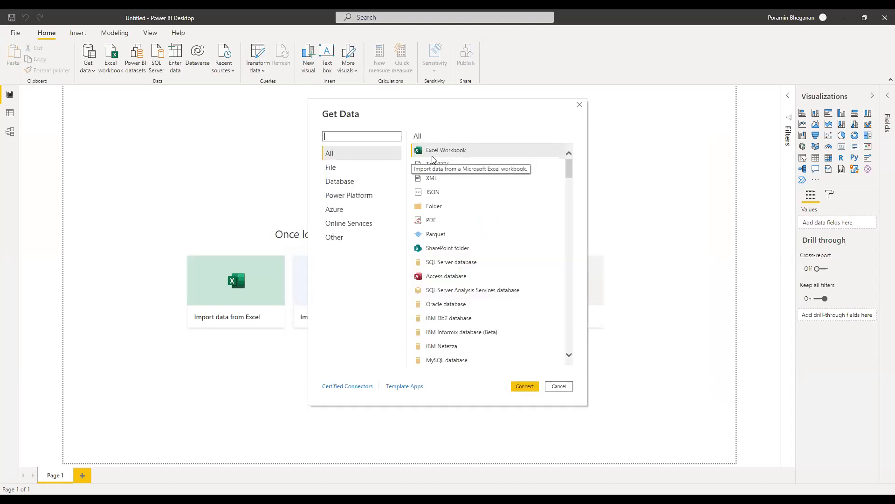
left_click_drag(569, 172, 558, 156)
left_click(485, 164)
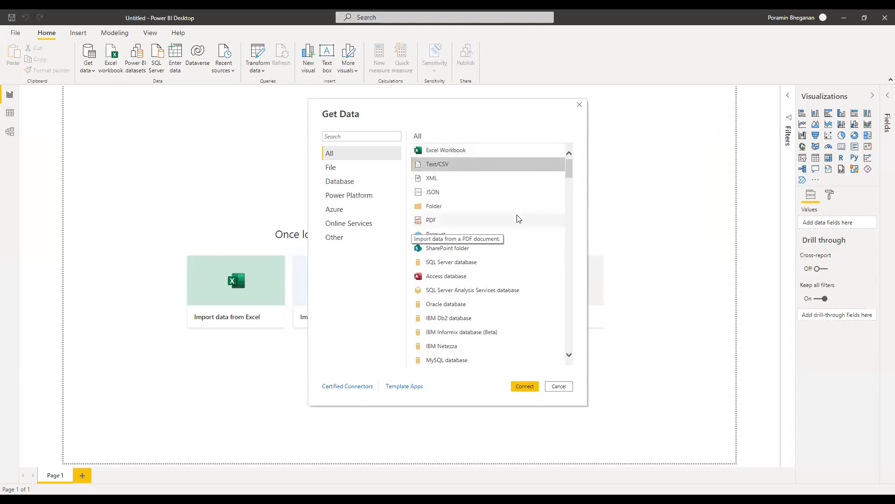
left_click(525, 388)
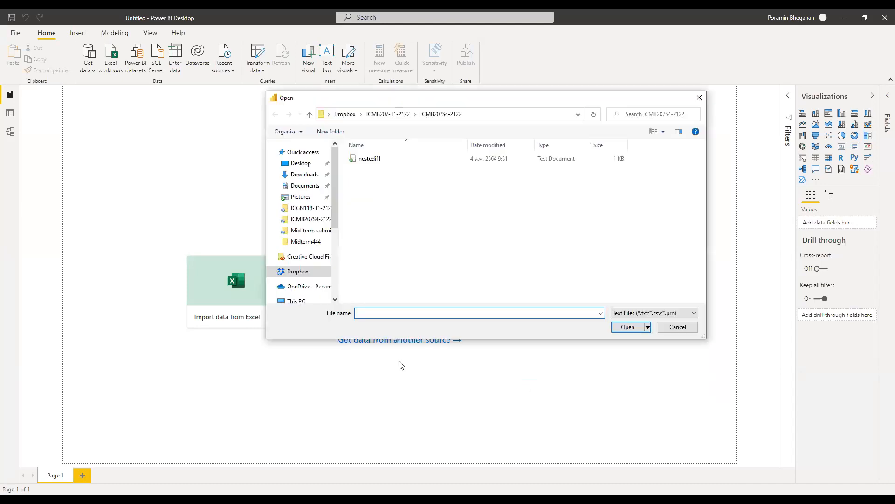
left_click(310, 175)
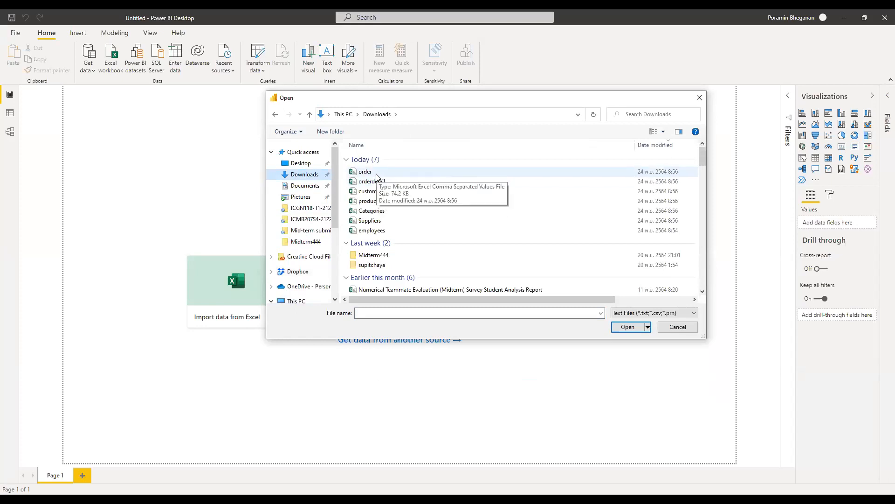
left_click(377, 176)
left_click(638, 329)
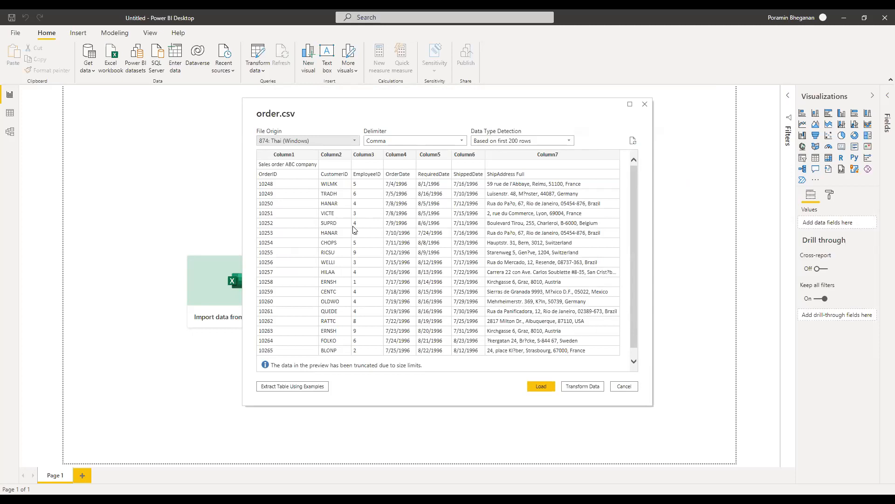
- Examine the file origin and delimiter choices in the order.csv import preview
left_click_drag(305, 108, 239, 99)
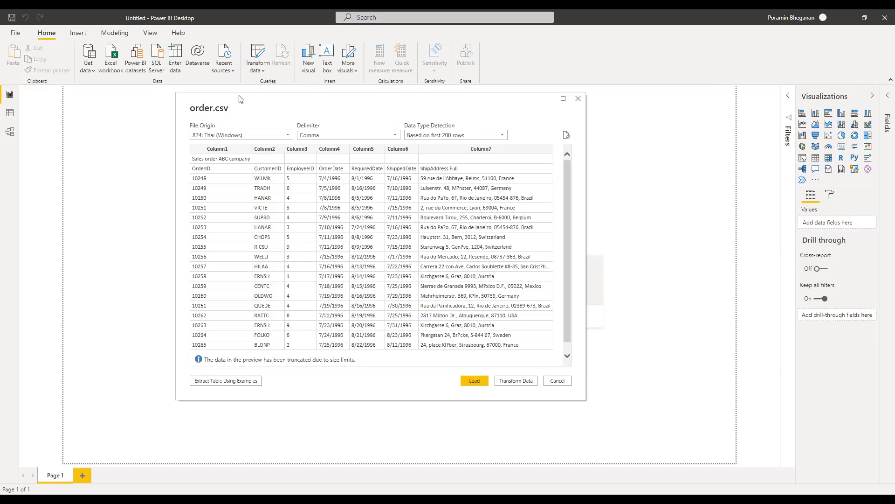
left_click(287, 135)
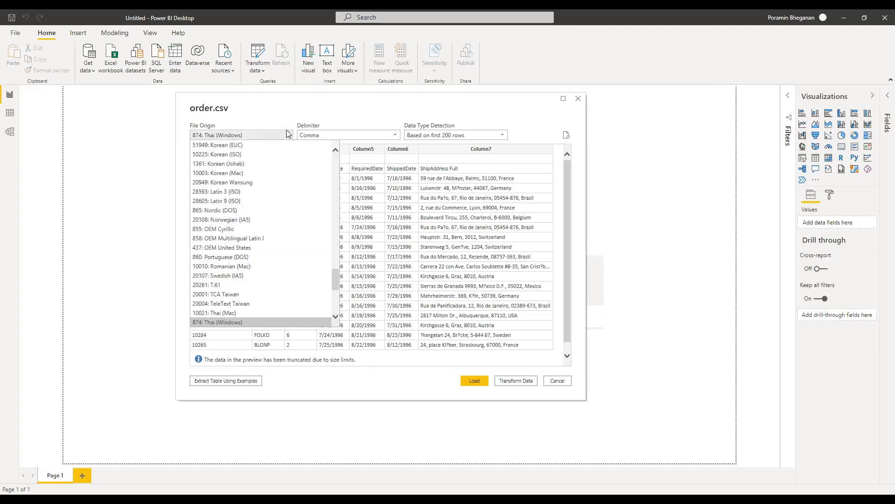
left_click(286, 120)
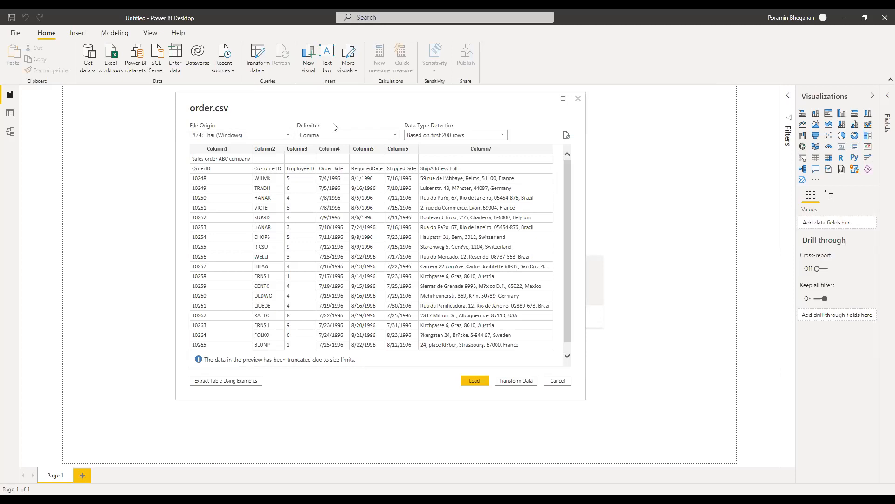
left_click(333, 136)
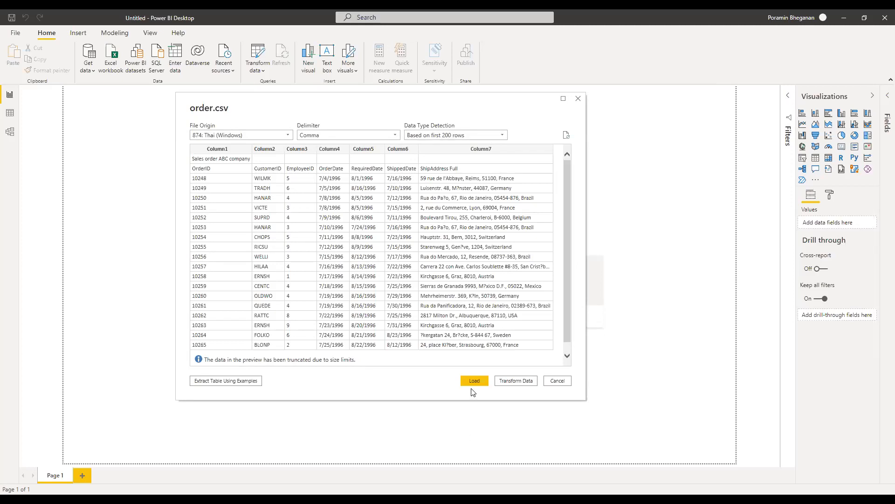
- Open the order data for transformation, removing the top 1 row and using the first remaining row as headers
left_click(513, 382)
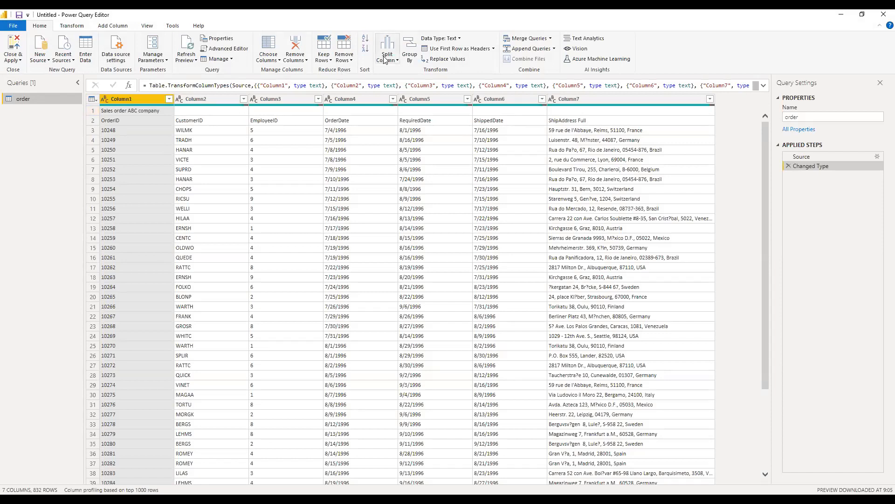
left_click(348, 65)
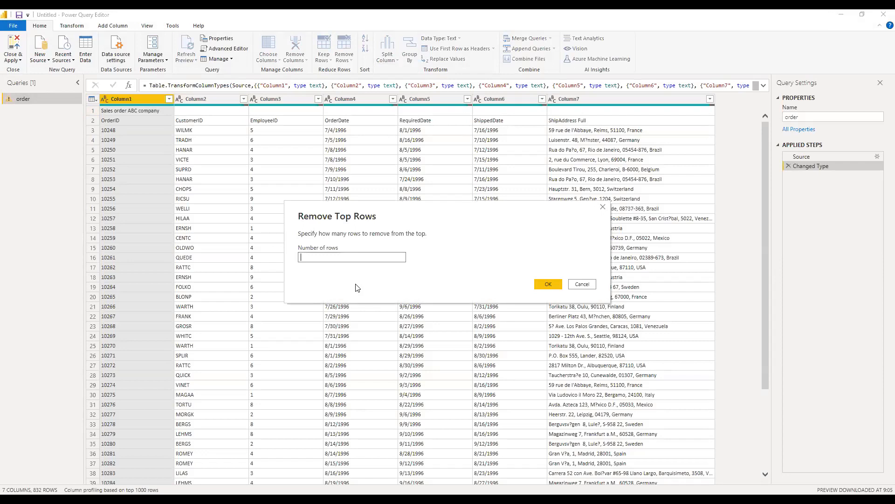
type("1")
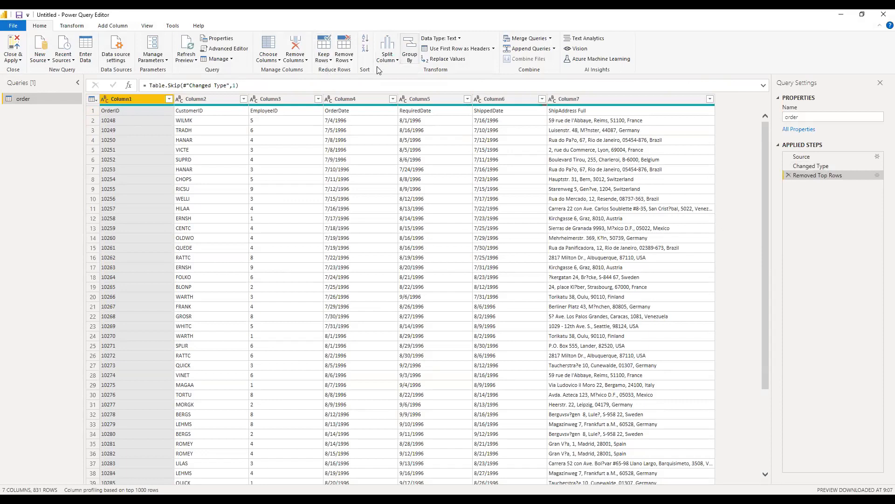
left_click(455, 49)
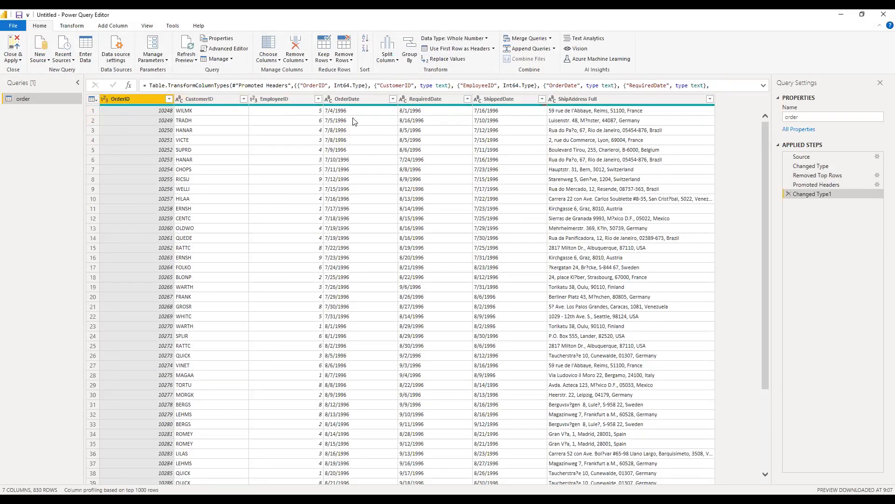
- Change the OrderDate column's data type to Date, adding the conversion as a new step
left_click(328, 100)
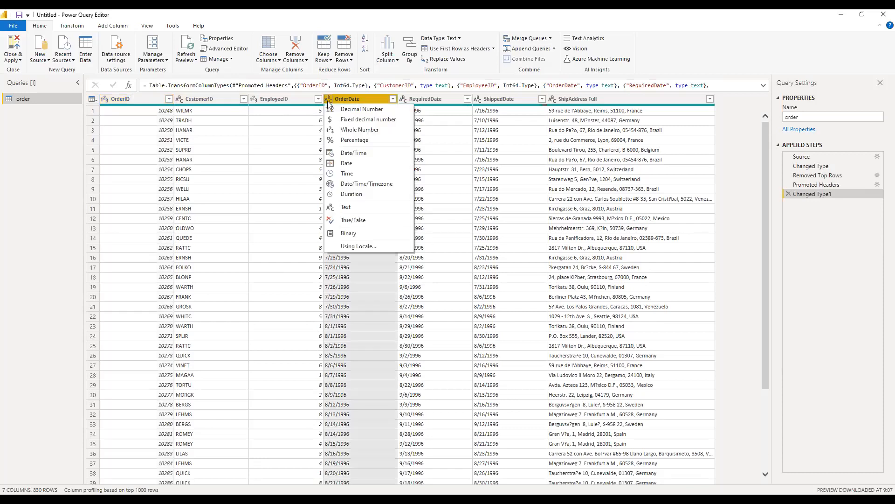
left_click(356, 162)
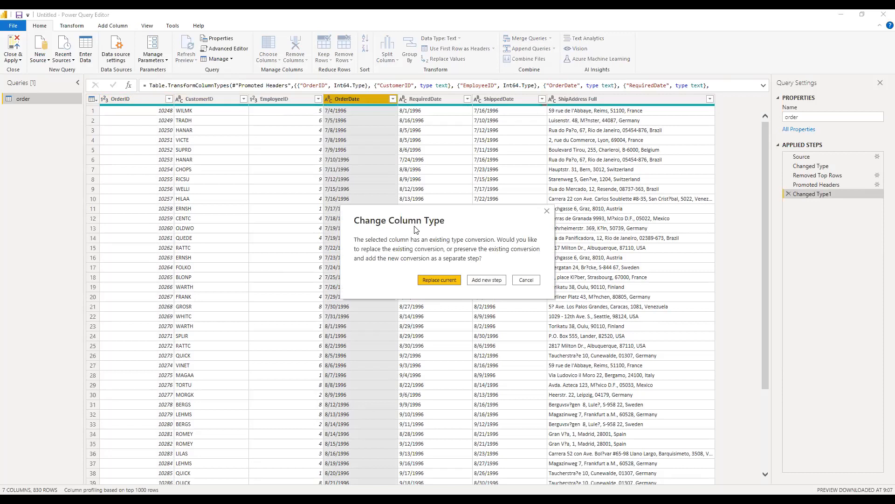
left_click(497, 281)
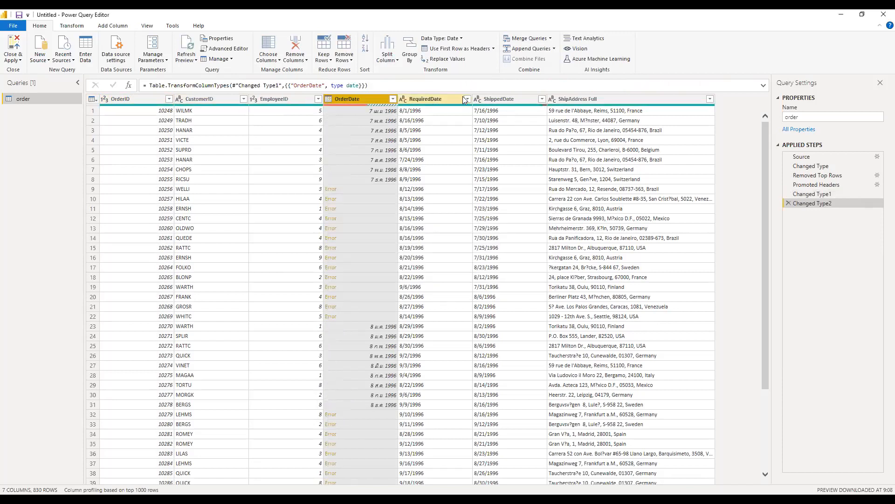
- Change the data type of the RequiredDate and ShippedDate columns to Date
left_click(404, 99)
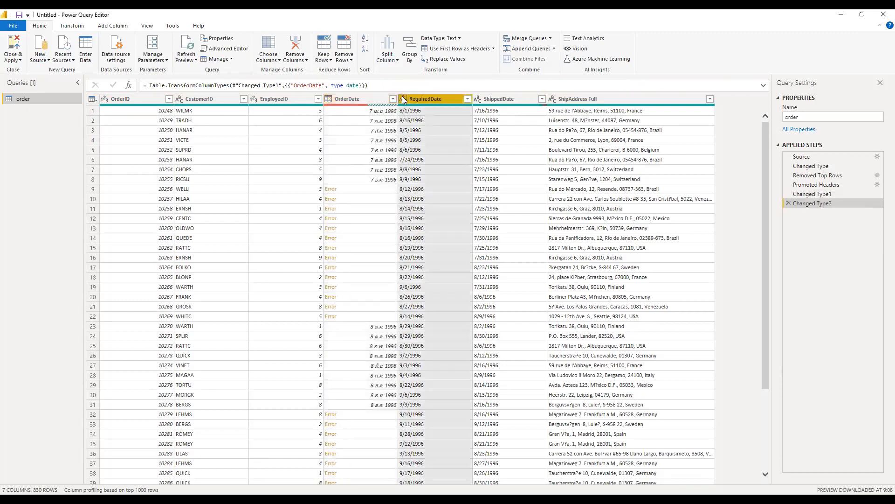
left_click(404, 99)
left_click(425, 163)
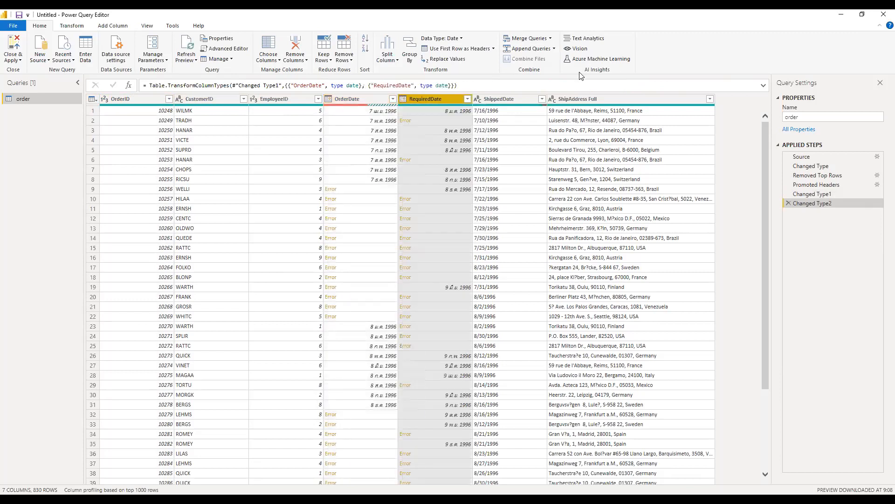
left_click(516, 96)
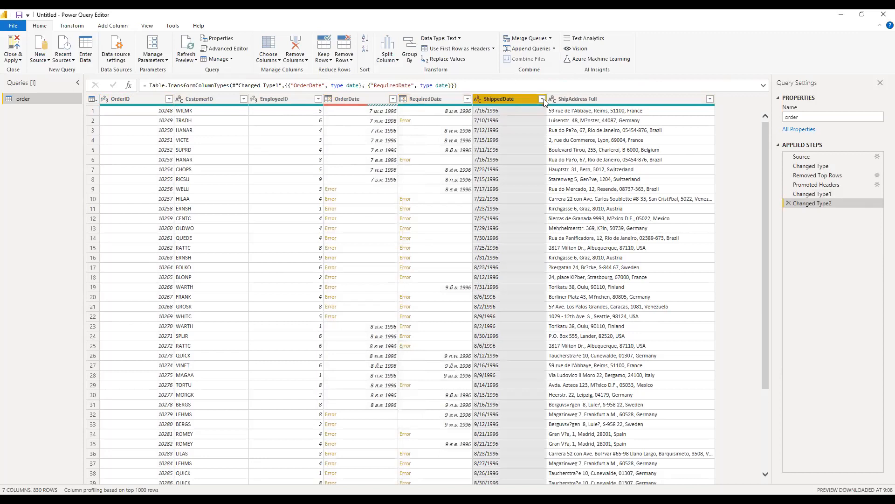
left_click(479, 98)
left_click(494, 164)
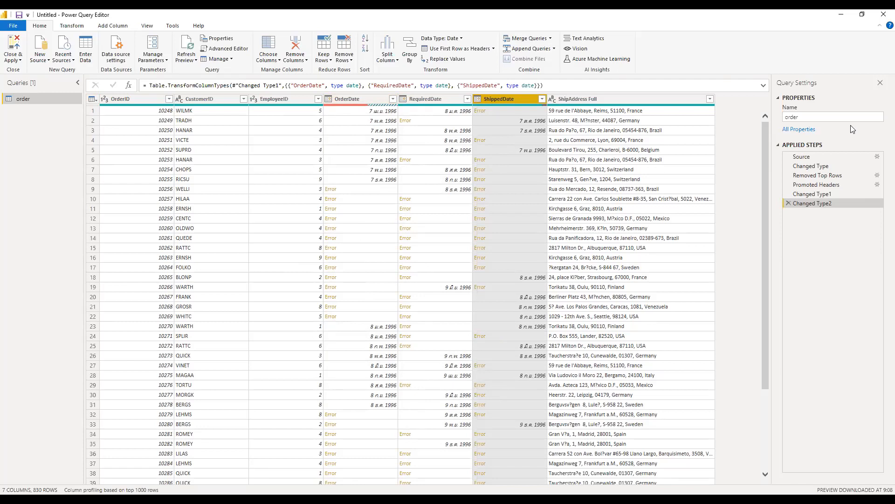
- Close the query editor, apply the changes to load the order table, and dismiss the load report
mouse_move(762, 158)
left_mouse_down()
mouse_move(766, 264)
mouse_move(768, 145)
left_mouse_up()
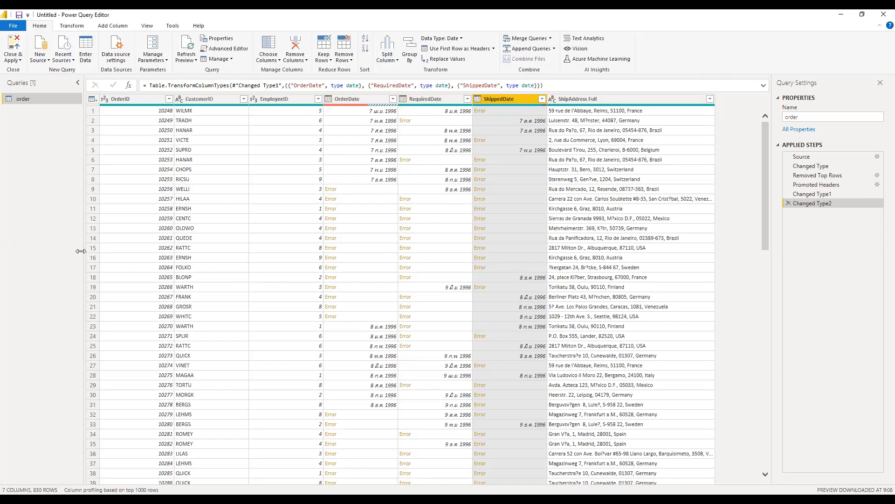
left_click(14, 45)
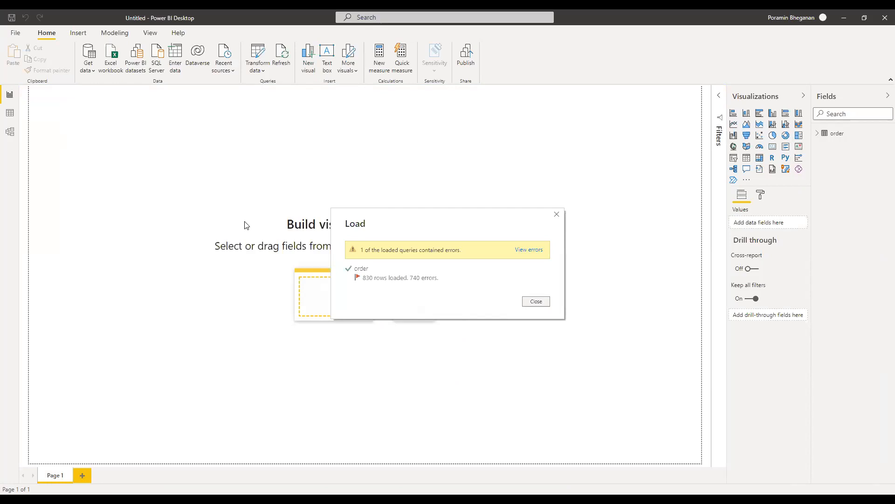
left_click(538, 302)
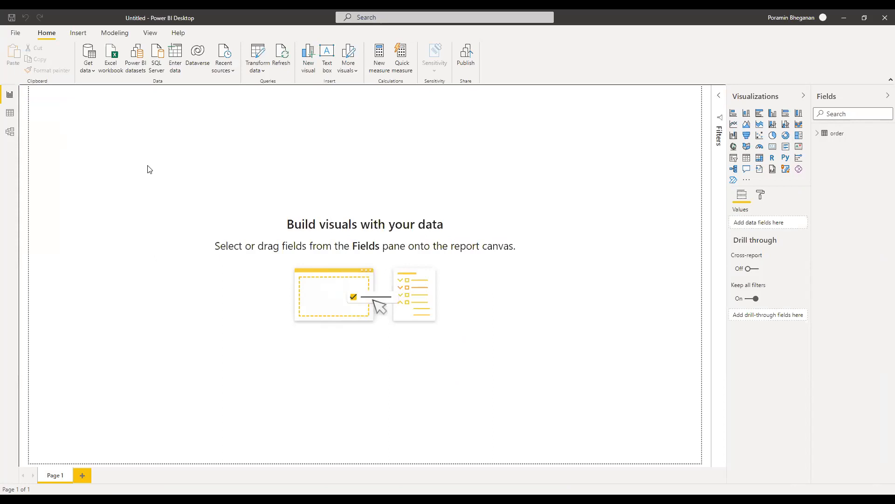
- Create a new blank report
left_click(10, 37)
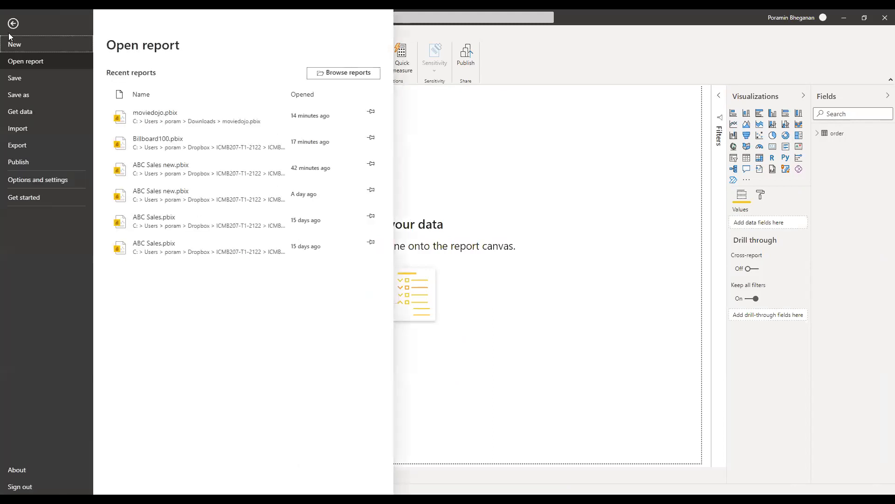
left_click(16, 24)
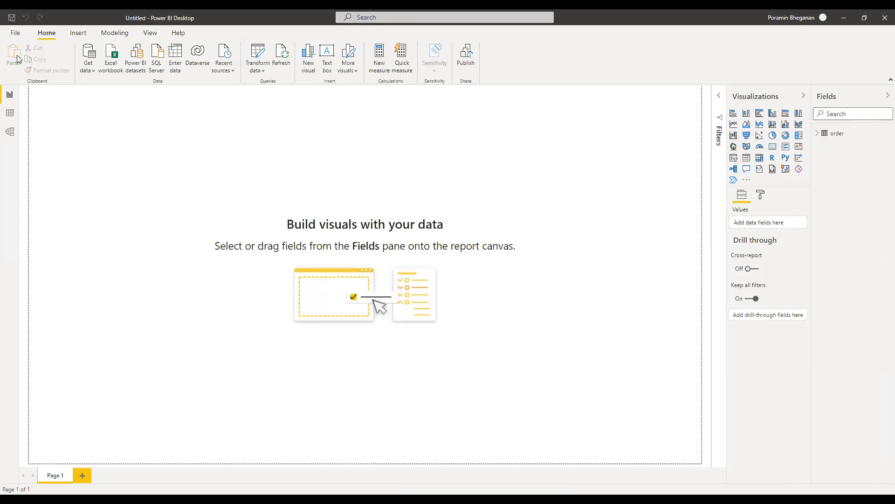
left_click(10, 34)
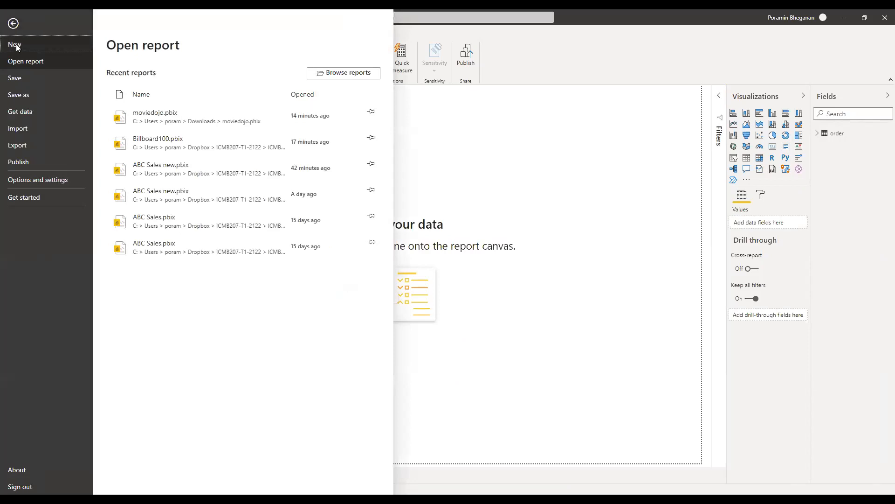
left_click(18, 44)
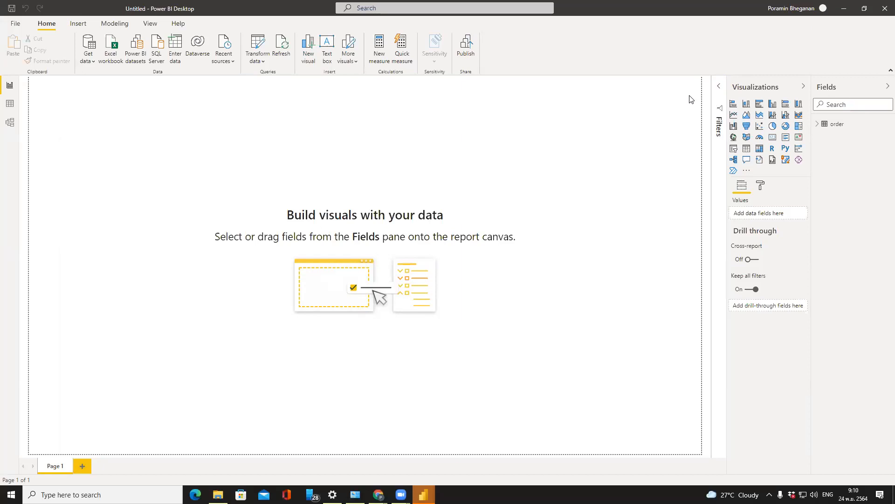
- Switch to the Box Office Mojo home page in Chrome and look through its movie lists and site address
key("alt+Tab")
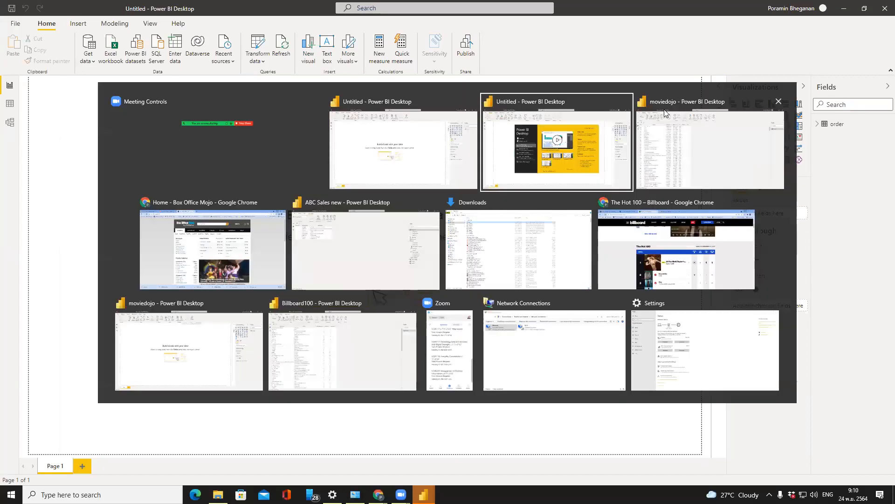
left_click(238, 243)
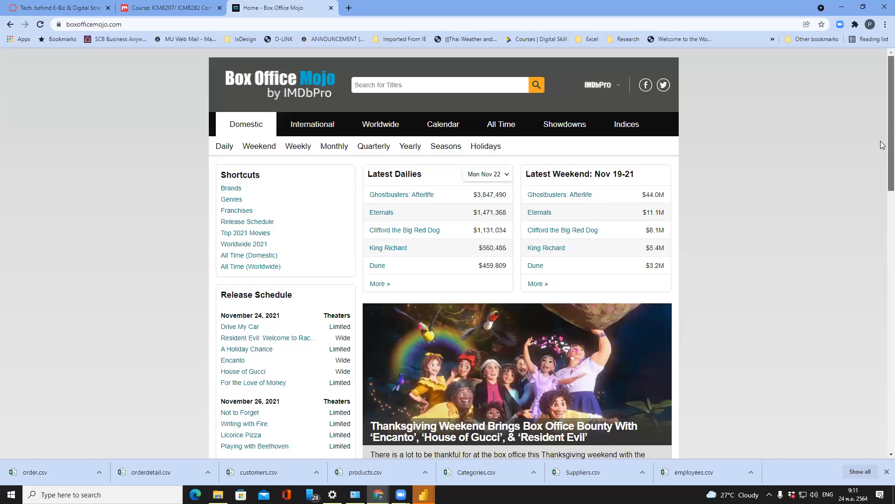
scroll(883, 140, "down", 2)
scroll(883, 243, "down", 3)
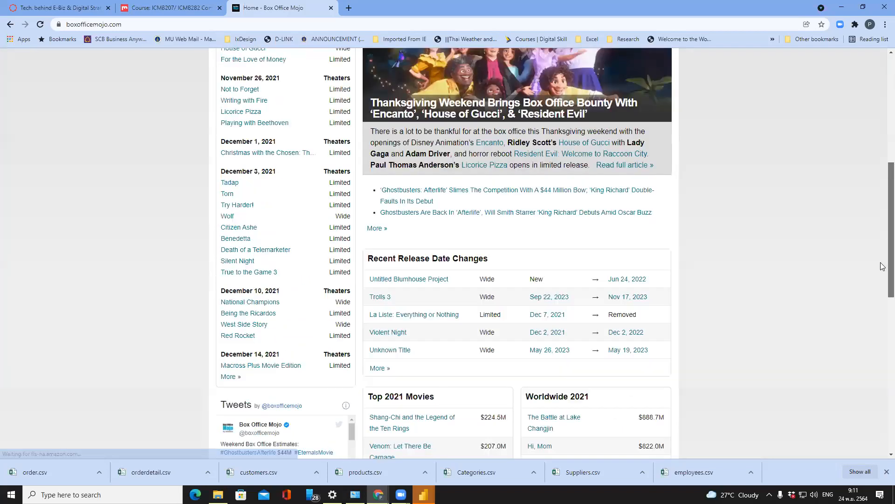
scroll(883, 292, "down", 2)
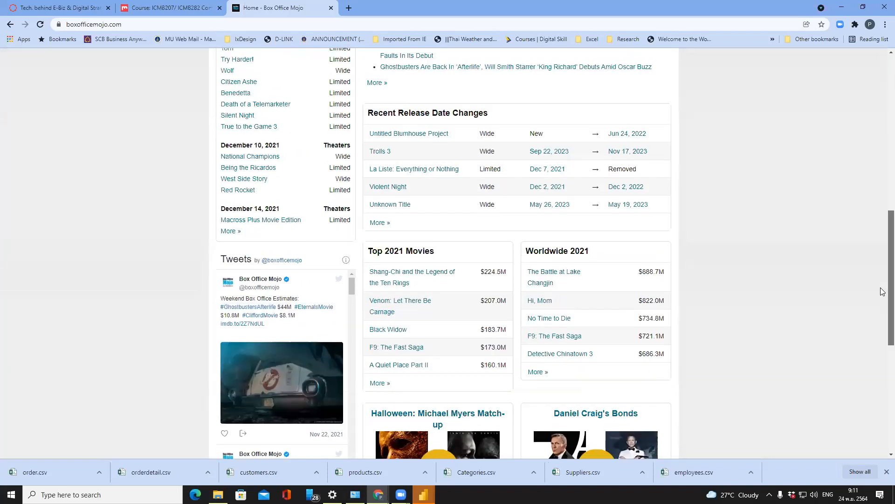
scroll(883, 292, "up", 1)
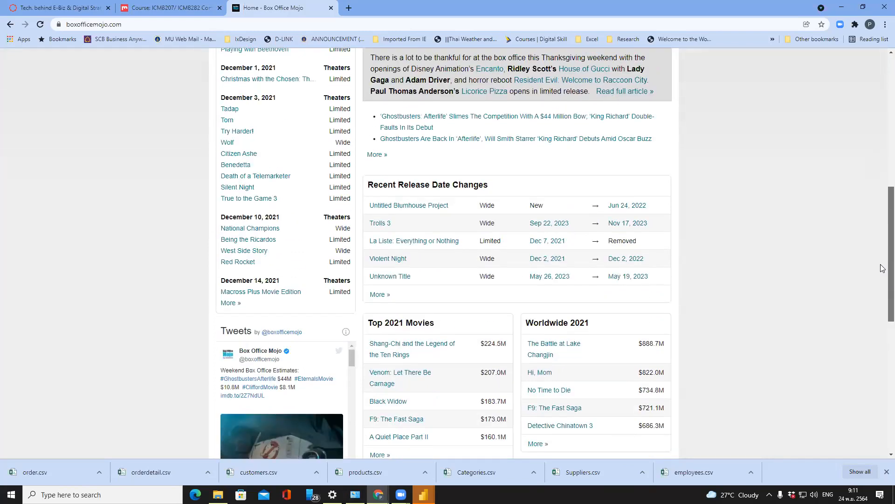
scroll(883, 252, "up", 1)
scroll(882, 139, "up", 6)
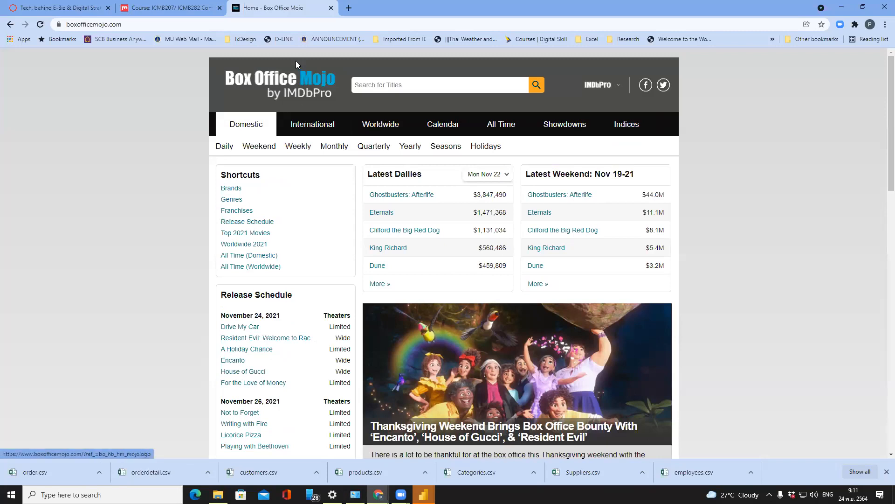
left_click(293, 24)
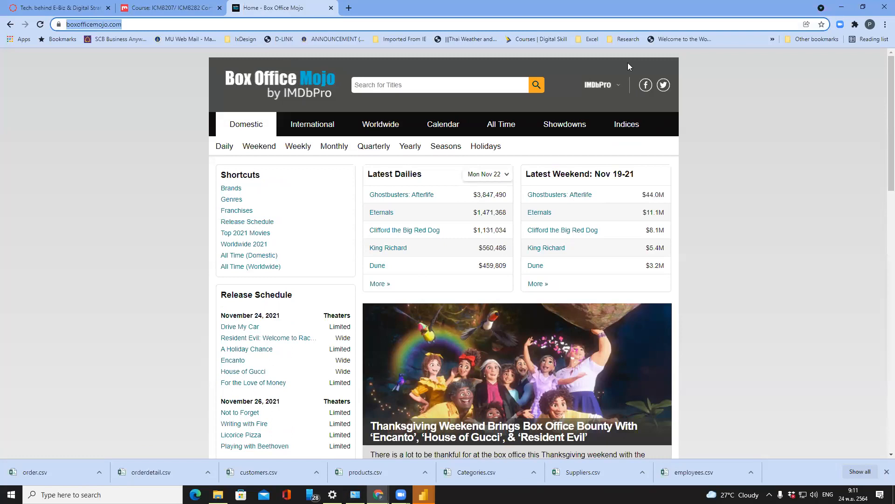
left_click(550, 64)
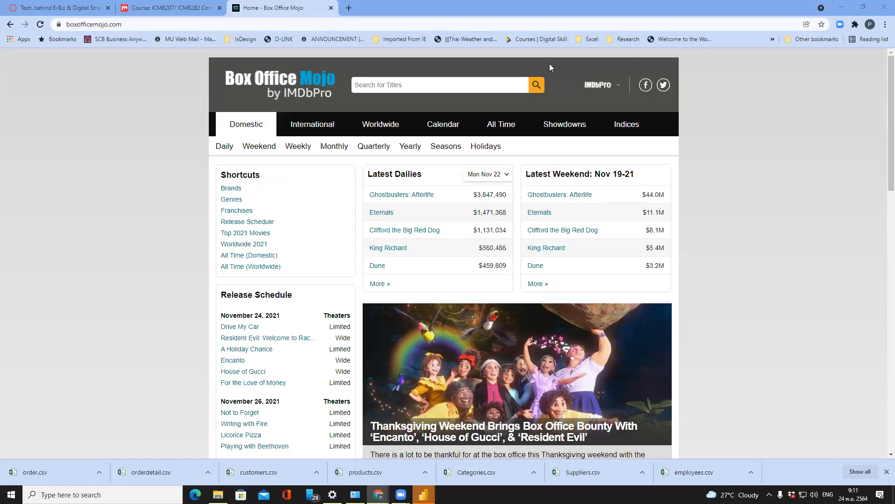
- Open the latest international weekends listing and go to Thailand's box office page
left_click(113, 186)
left_click(306, 133)
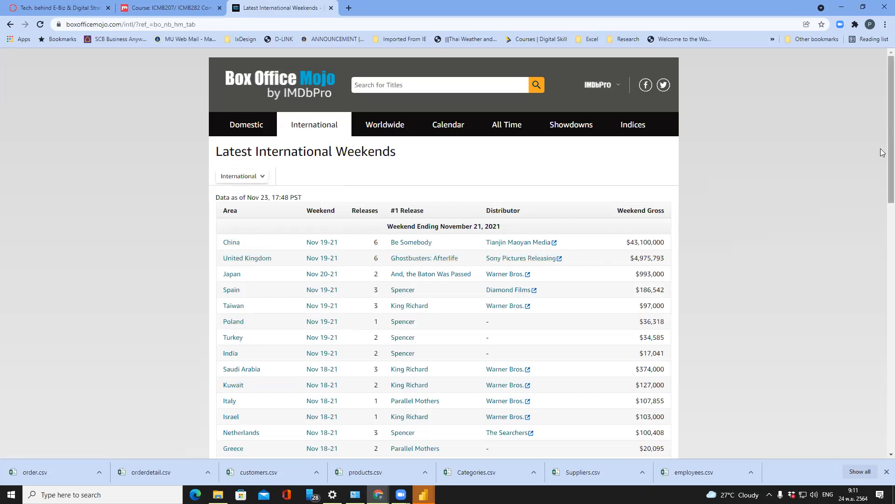
scroll(881, 196, "down", 6)
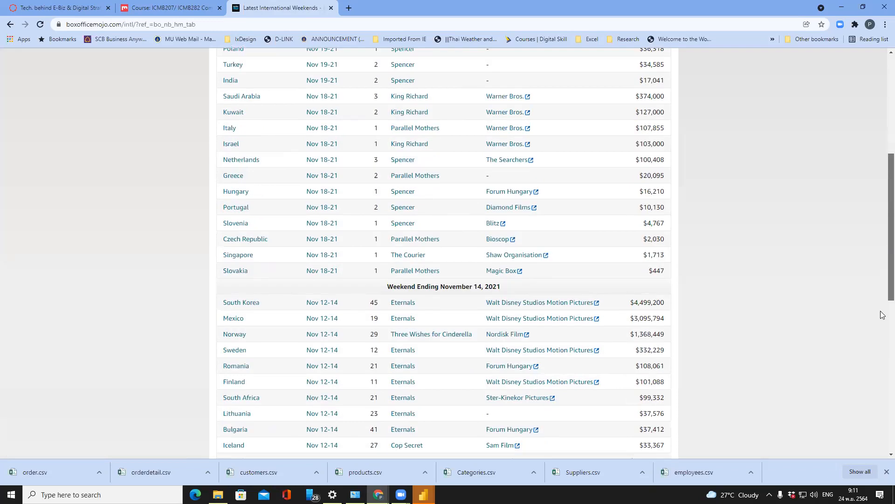
scroll(881, 317, "down", 5)
scroll(882, 368, "down", 4)
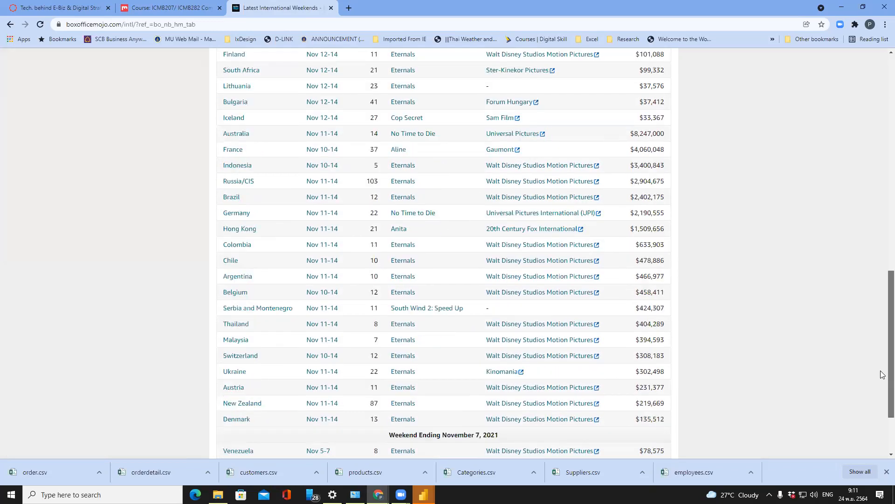
scroll(882, 383, "up", 1)
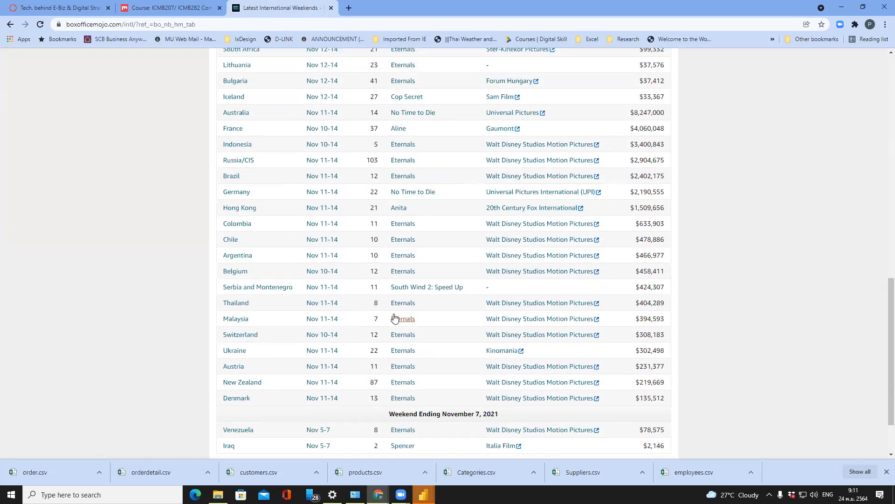
left_click(248, 308)
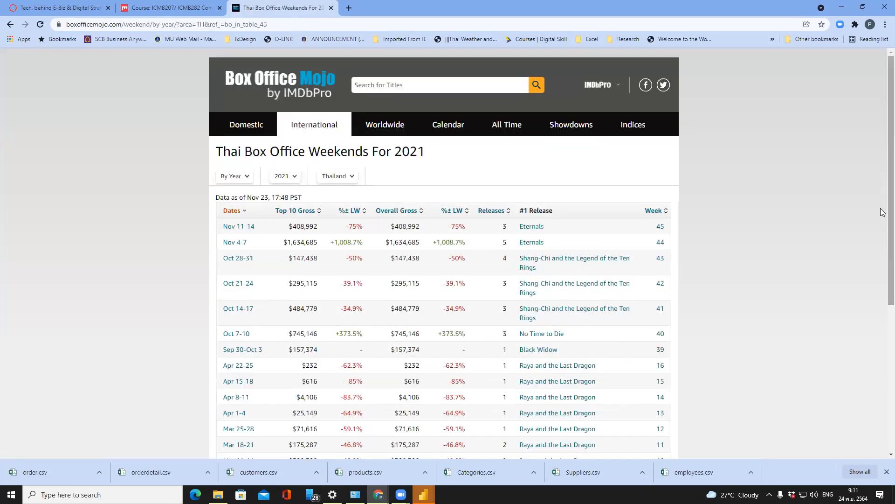
- Examine the full Thai Box Office Weekends For 2021 table, including its column headers and all weekend rows
scroll(883, 213, "down", 4)
scroll(883, 374, "down", 2)
scroll(882, 289, "up", 6)
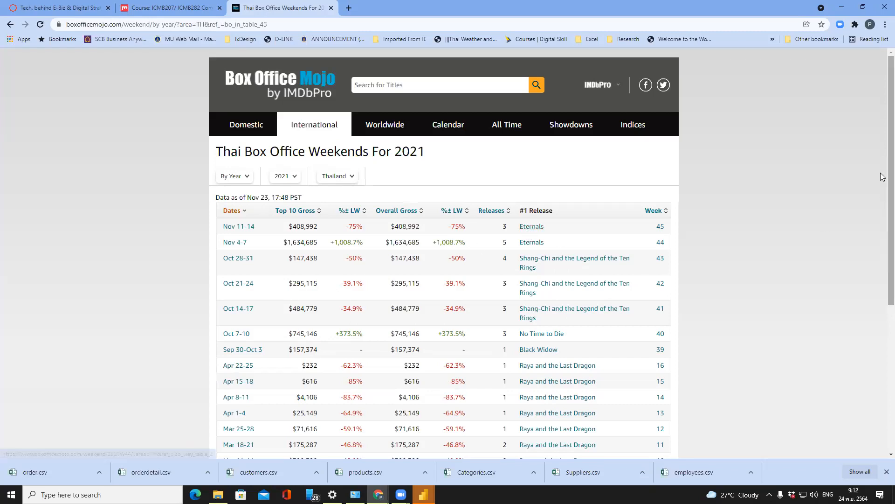
scroll(883, 256, "down", 1)
scroll(883, 256, "down", 5)
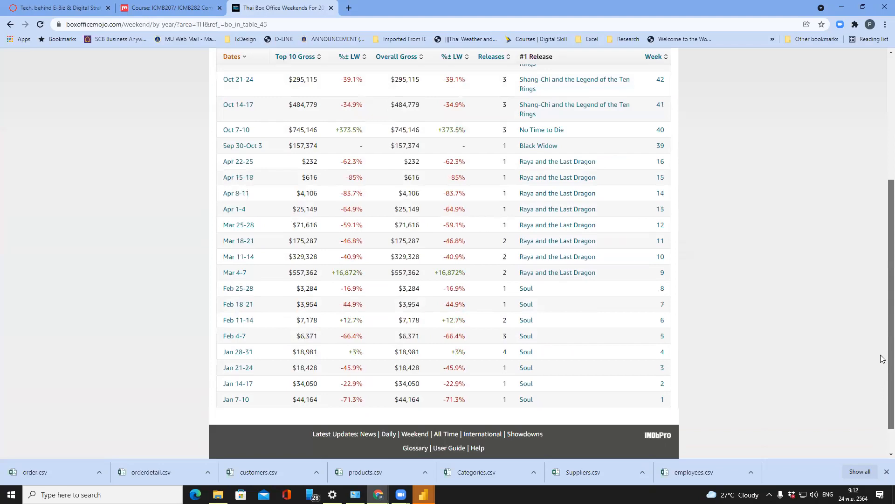
scroll(882, 258, "up", 4)
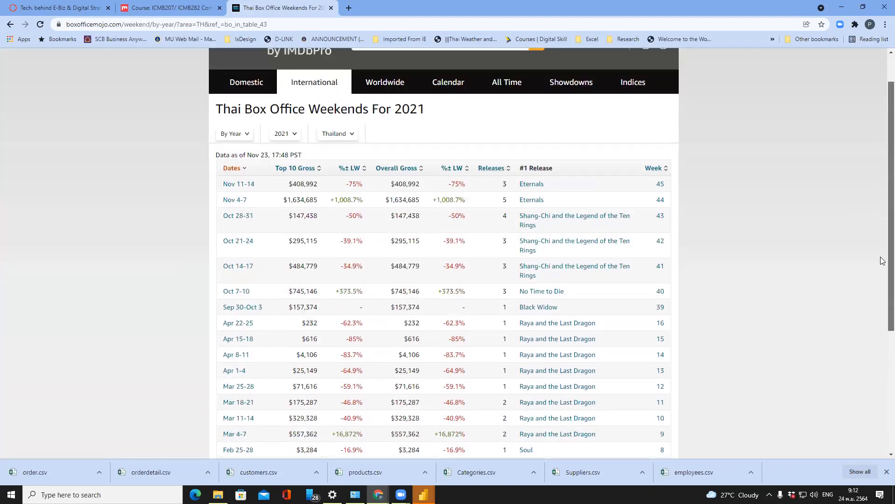
scroll(883, 261, "down", 1)
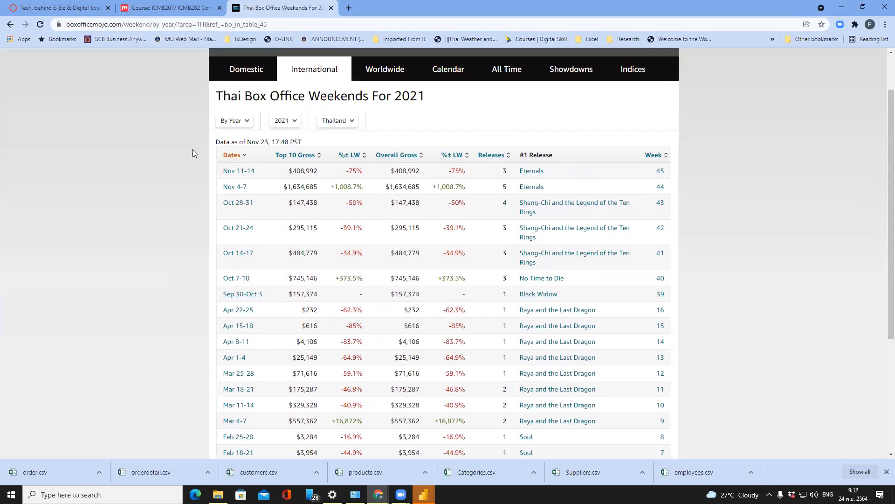
scroll(883, 237, "down", 1)
scroll(883, 247, "down", 2)
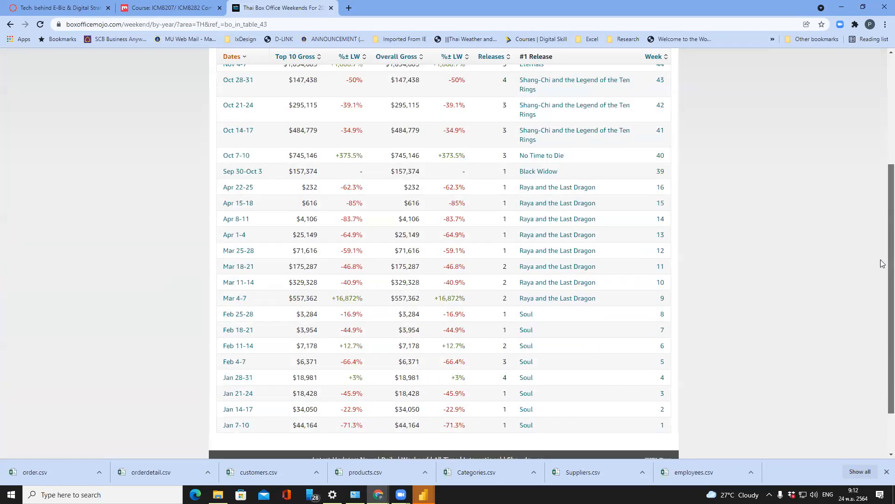
scroll(883, 264, "up", 2)
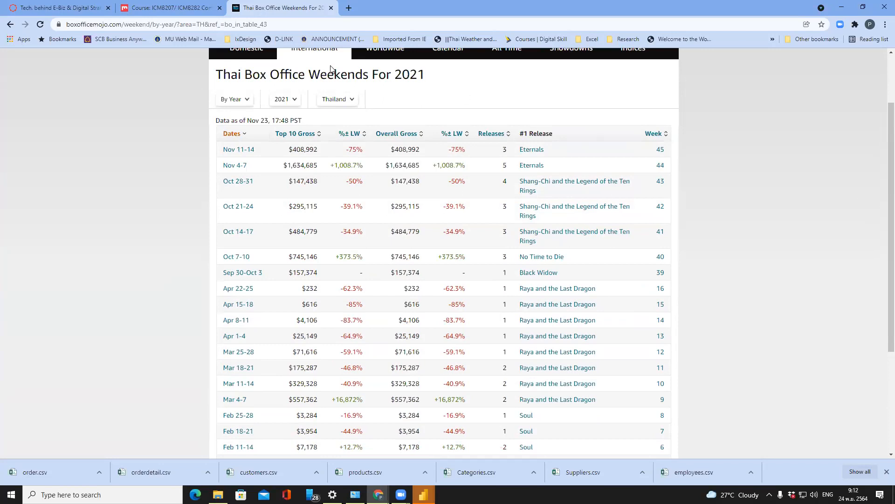
- Copy the Thai box office page's address and switch to the new untitled report in Power BI Desktop
left_click(192, 23)
key("ctrl+c")
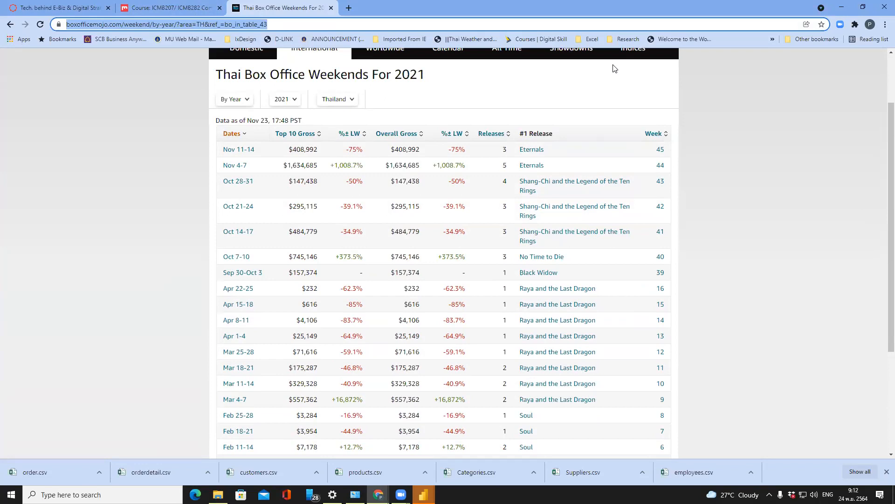
key("alt+Tab")
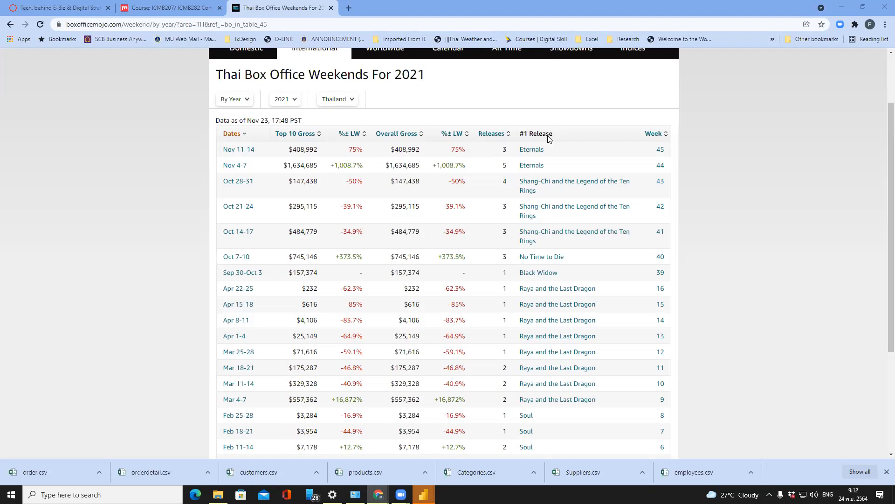
mouse_move(424, 495)
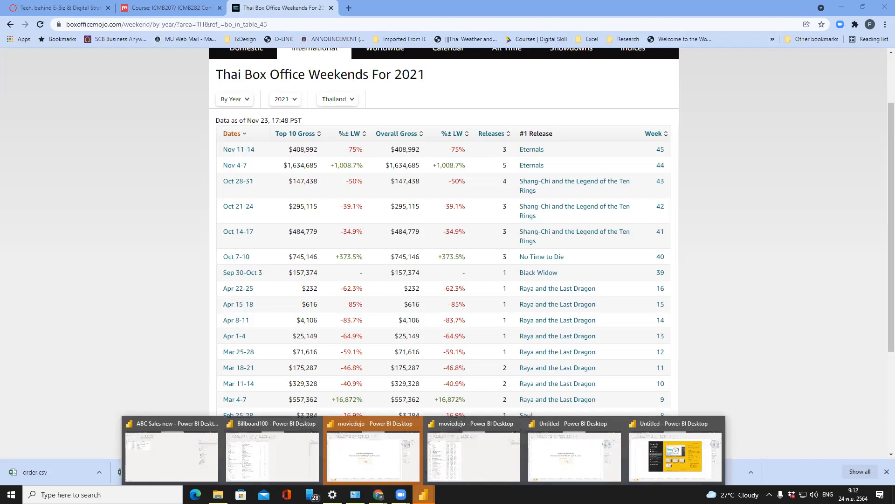
left_click(652, 456)
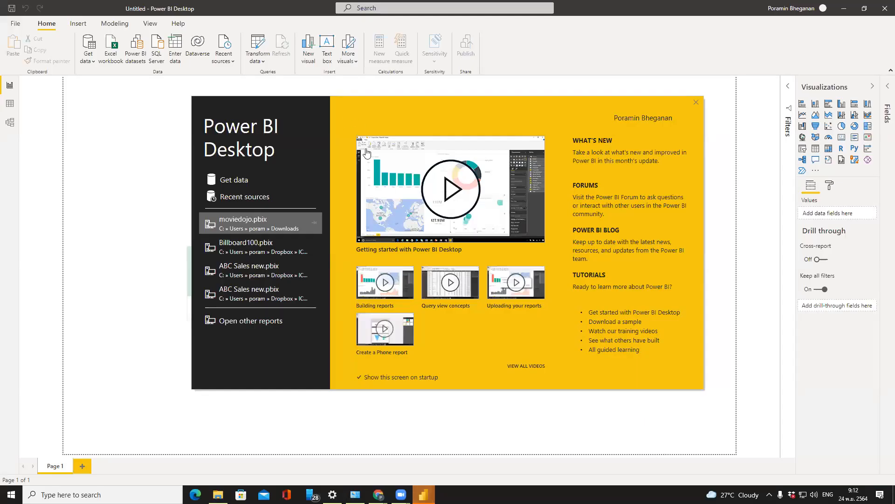
- Start getting data in the new report with the Web connector
left_click(242, 182)
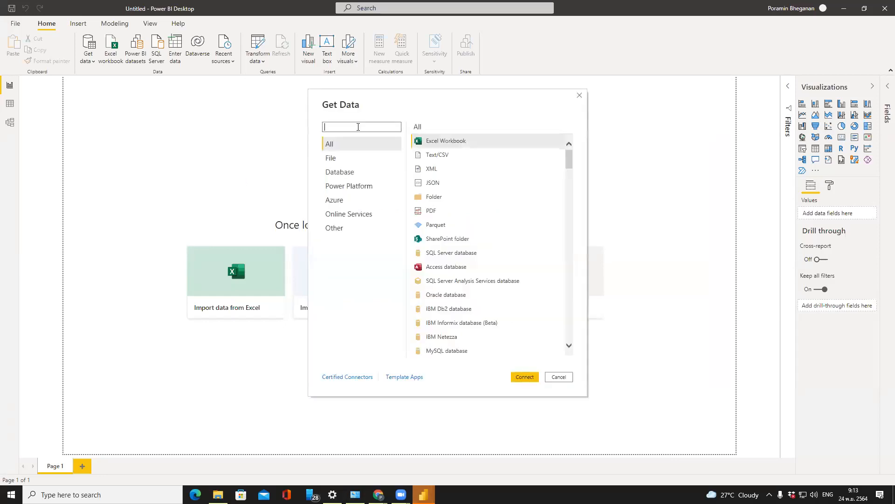
left_click_drag(570, 156, 568, 231)
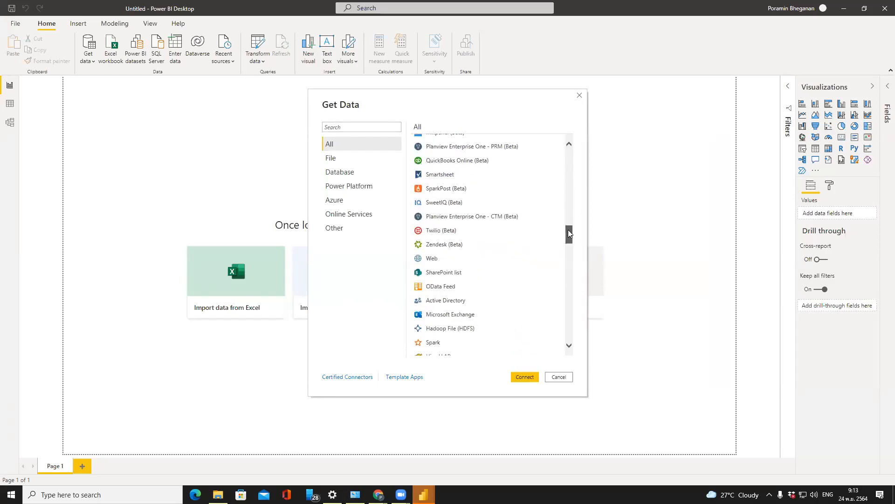
left_click(421, 260)
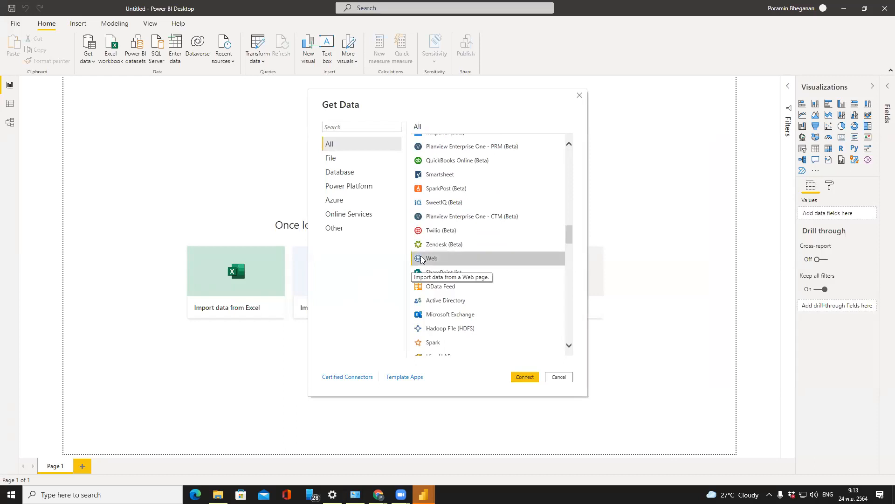
left_click(529, 378)
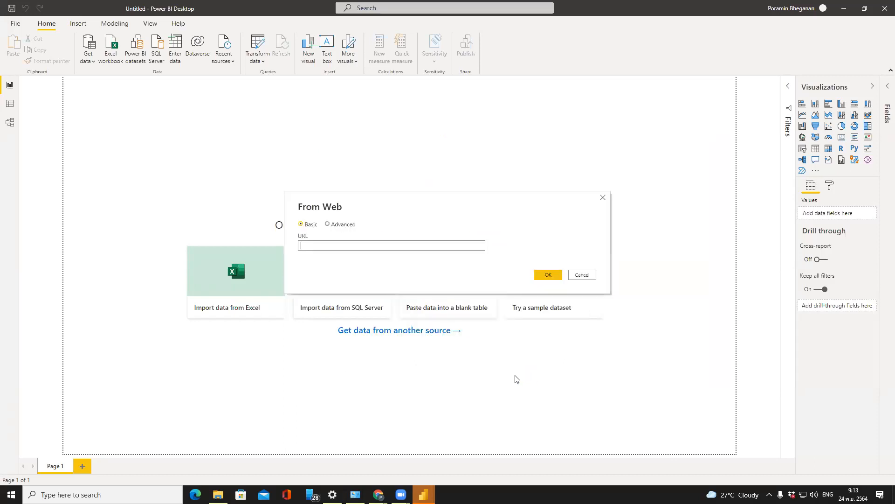
key("ctrl+v")
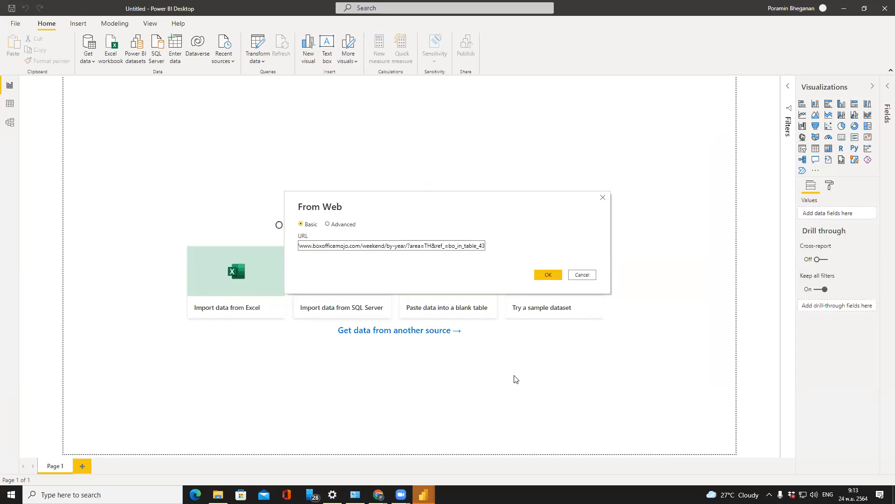
left_click(556, 275)
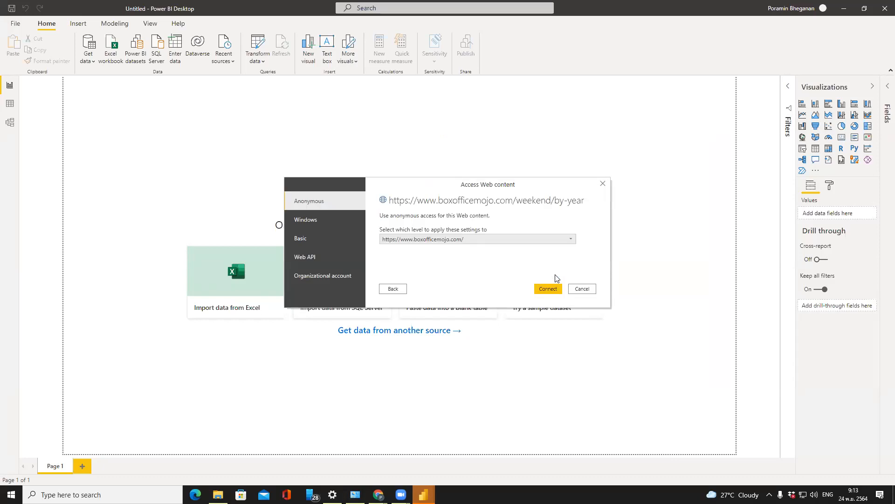
left_click(572, 239)
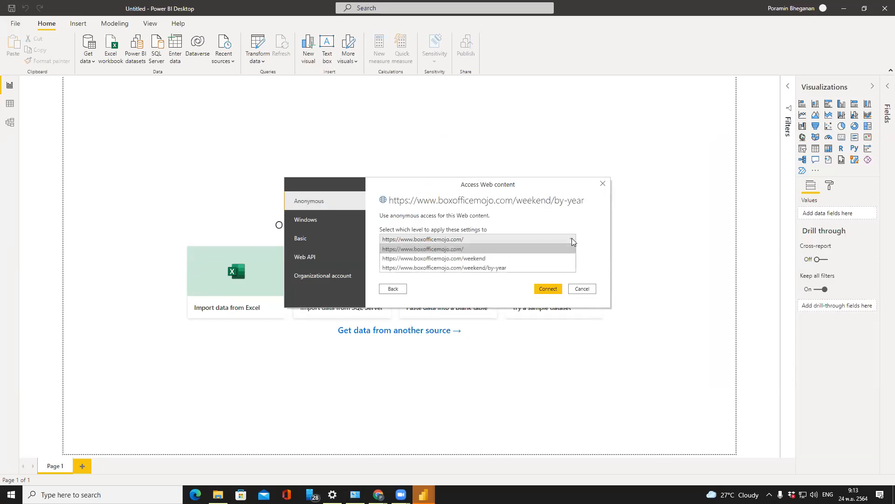
left_click(562, 270)
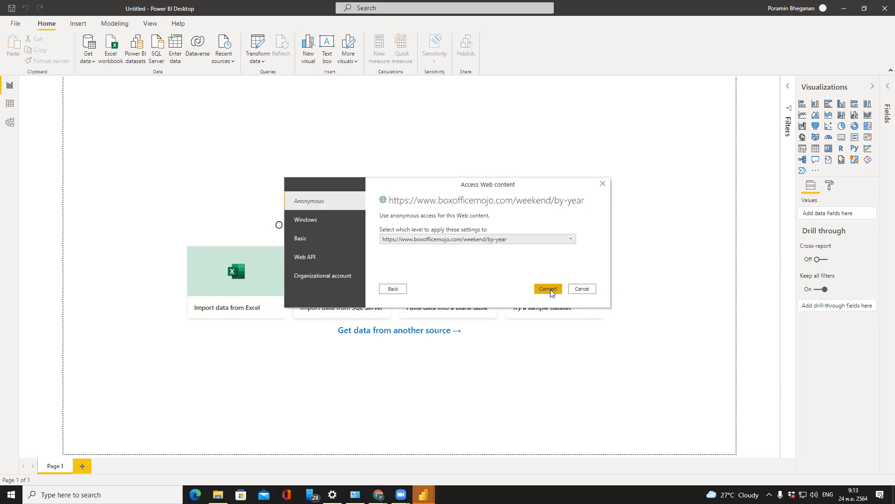
- Connect anonymously to the Thai box office page and preview the detected HTML and suggested tables
left_click(550, 289)
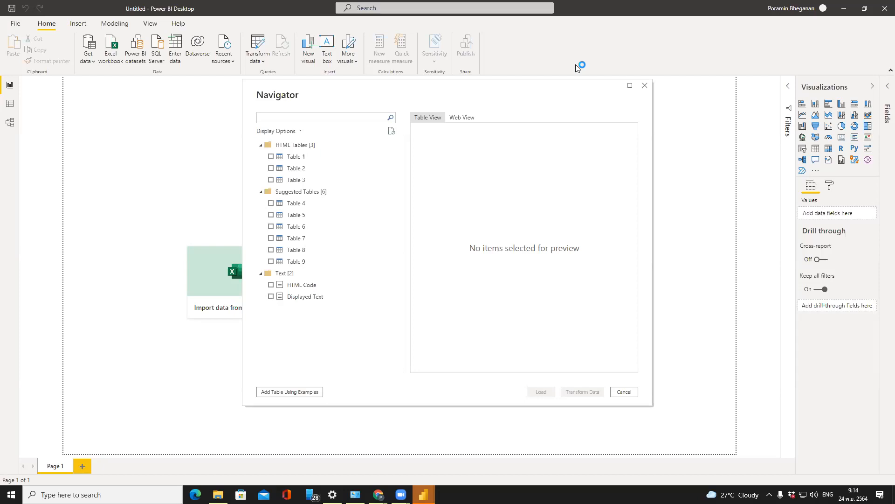
left_click(303, 157)
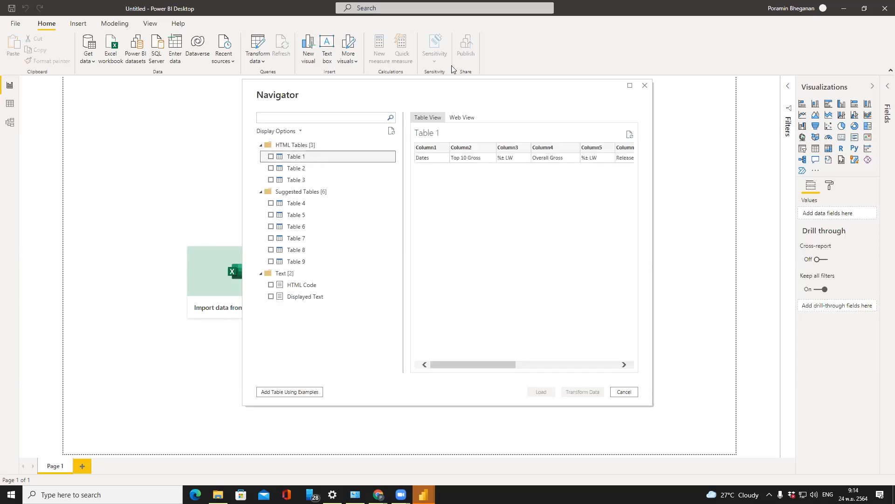
left_click(295, 172)
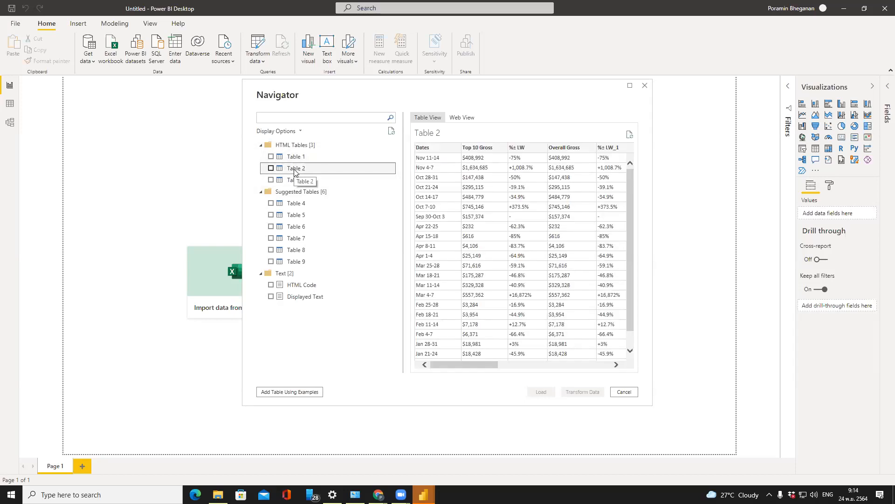
left_click(295, 181)
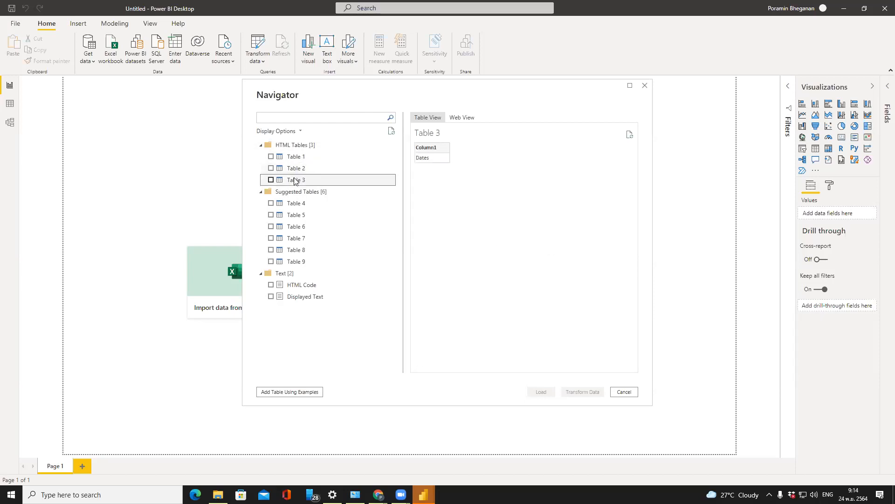
left_click(291, 205)
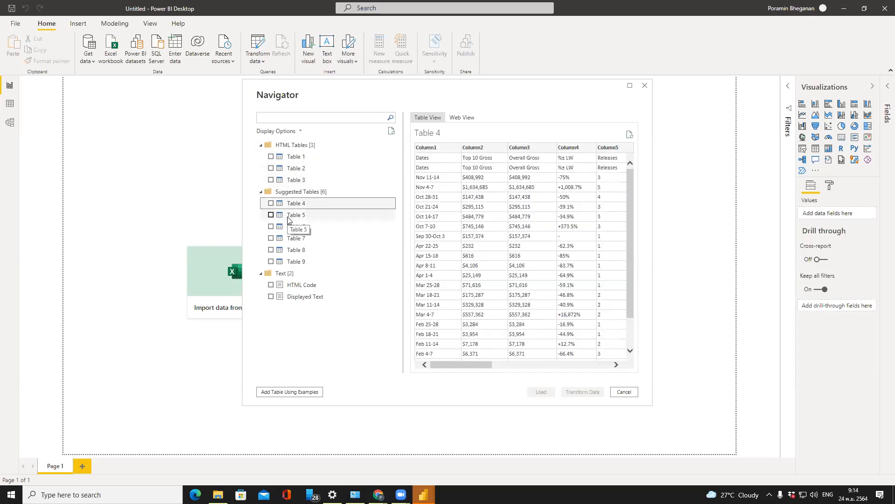
left_click(289, 217)
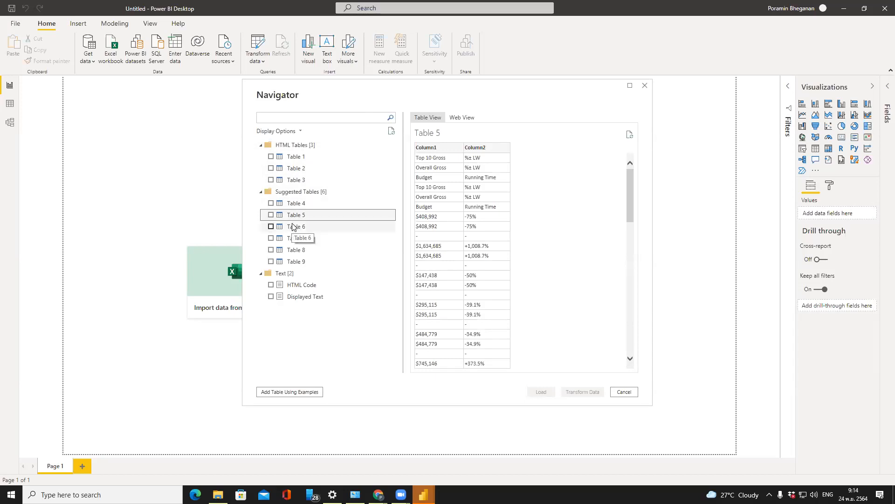
left_click(293, 228)
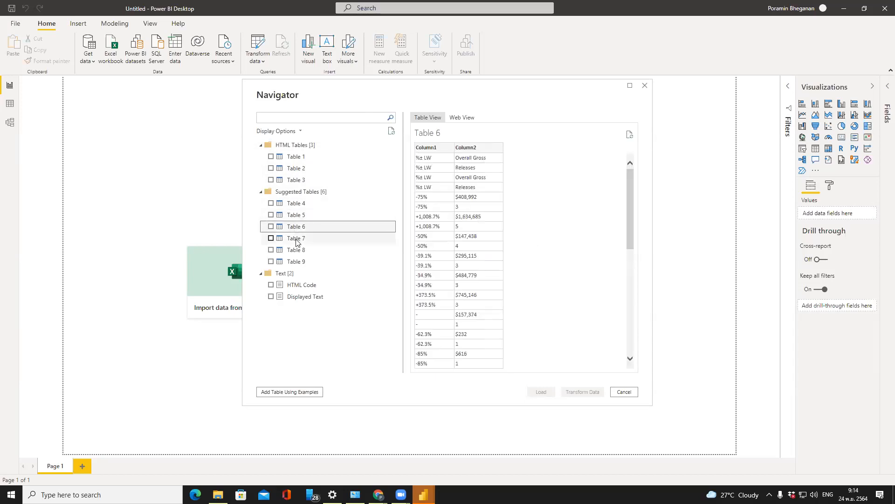
left_click(296, 240)
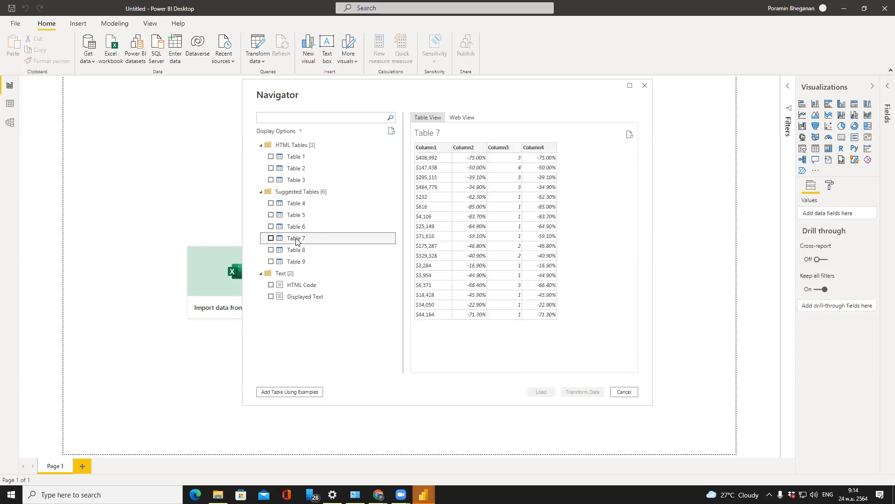
left_click(295, 228)
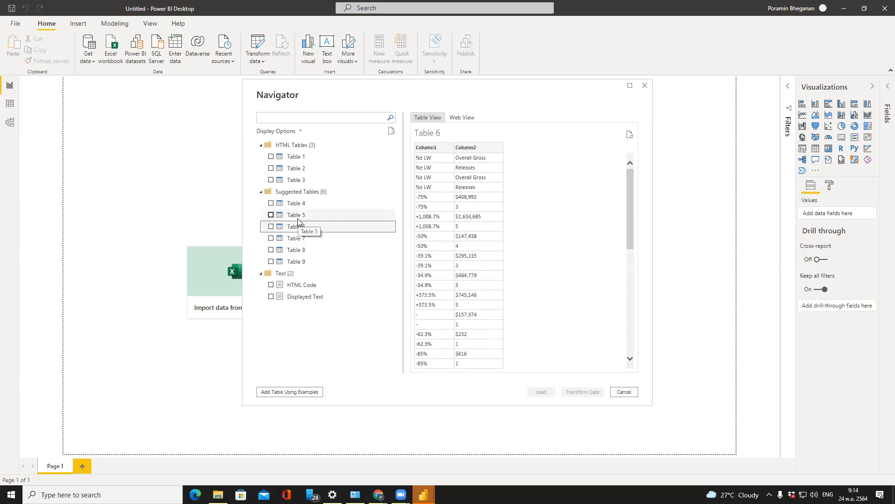
left_click(297, 241)
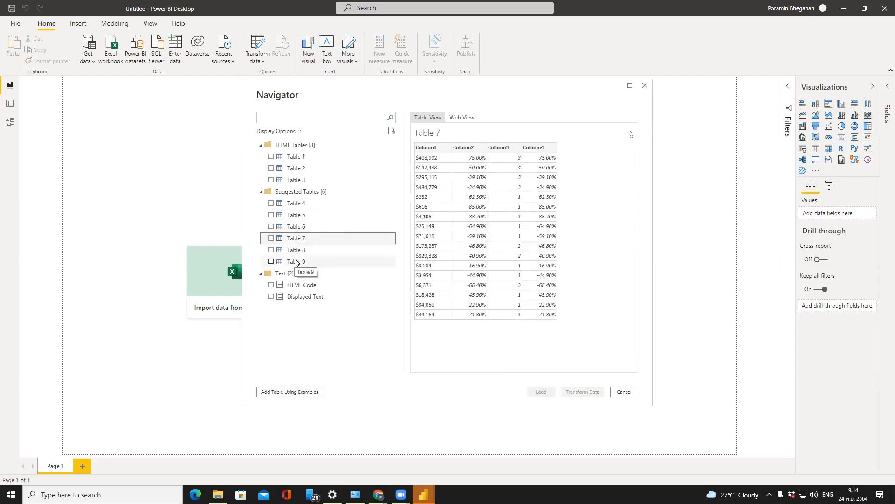
left_click(295, 262)
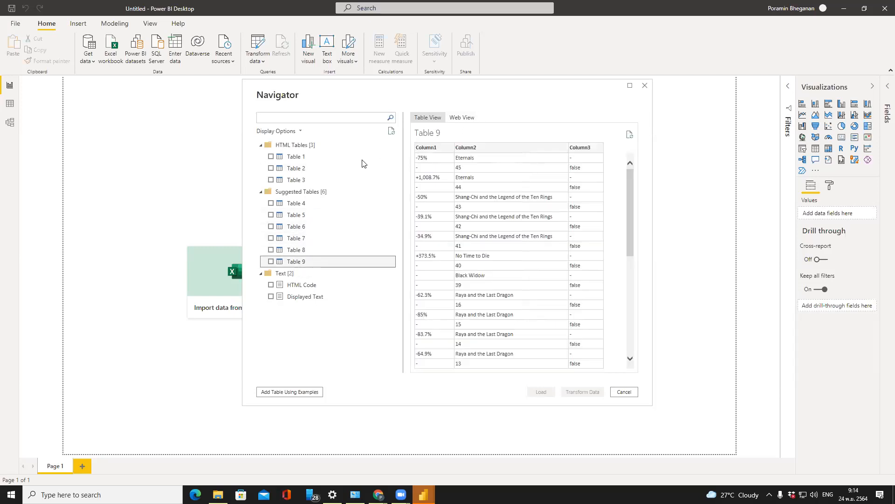
- Compare the page's web preview with the table previews to identify the one matching the Thai weekend table
left_click(463, 118)
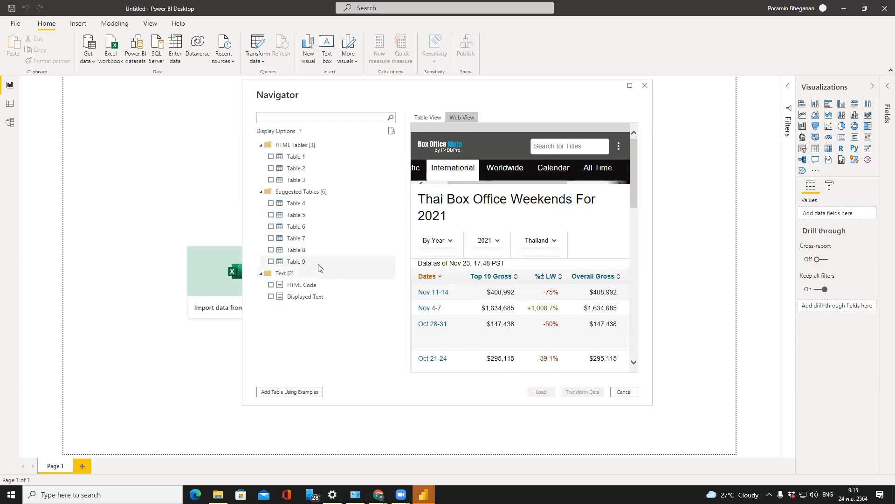
left_click(304, 239)
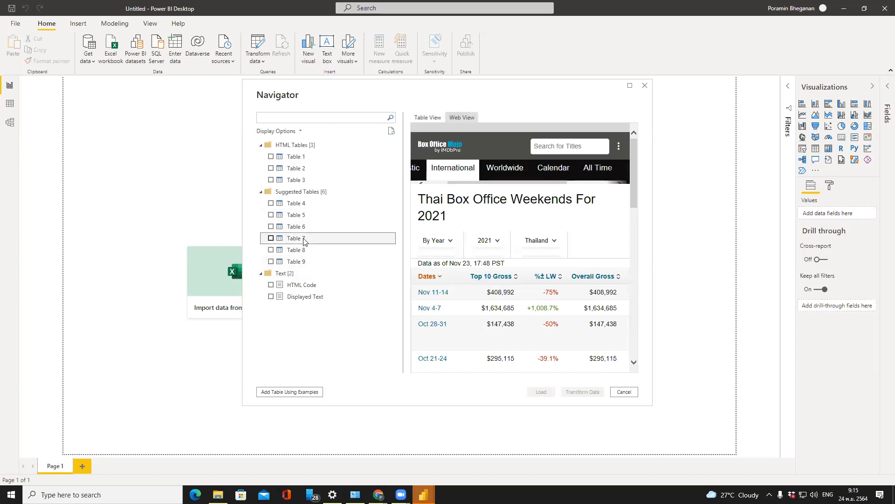
left_click(311, 203)
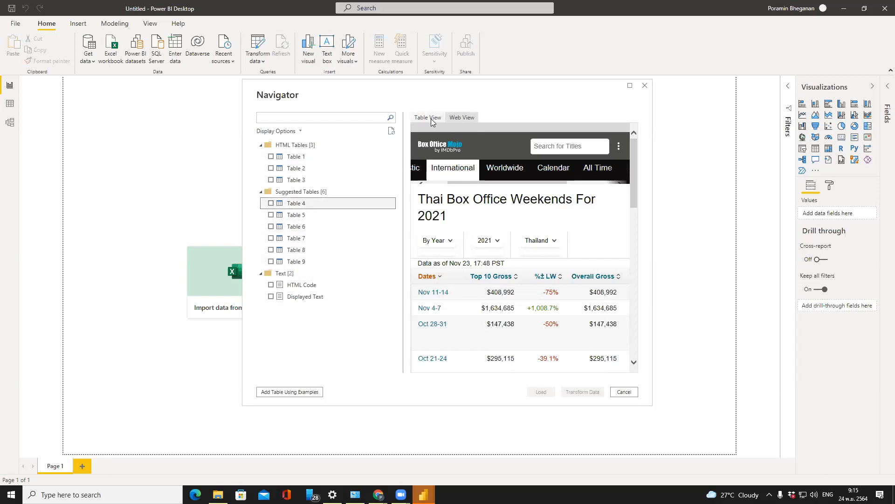
left_click(431, 118)
left_click(300, 264)
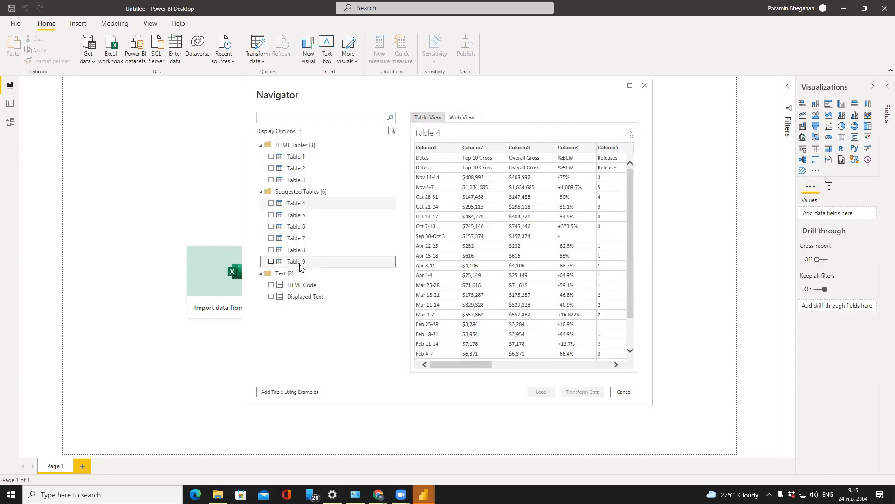
left_click(300, 250)
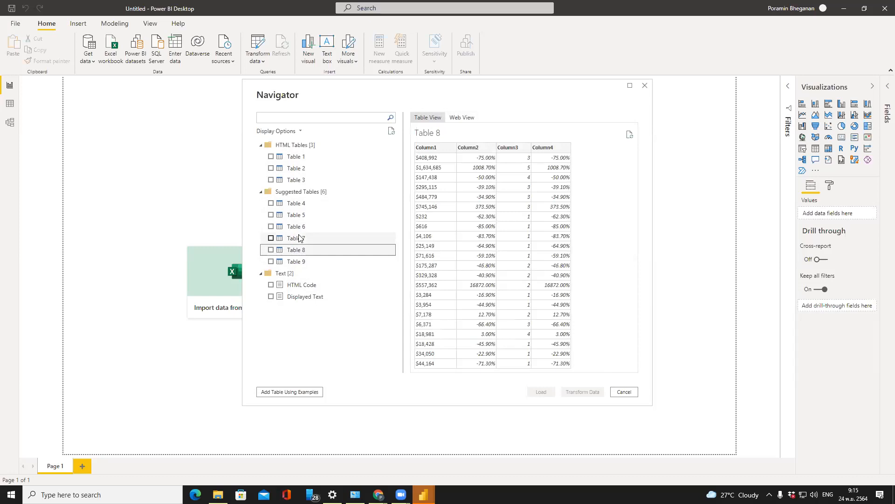
left_click(295, 157)
left_click(293, 170)
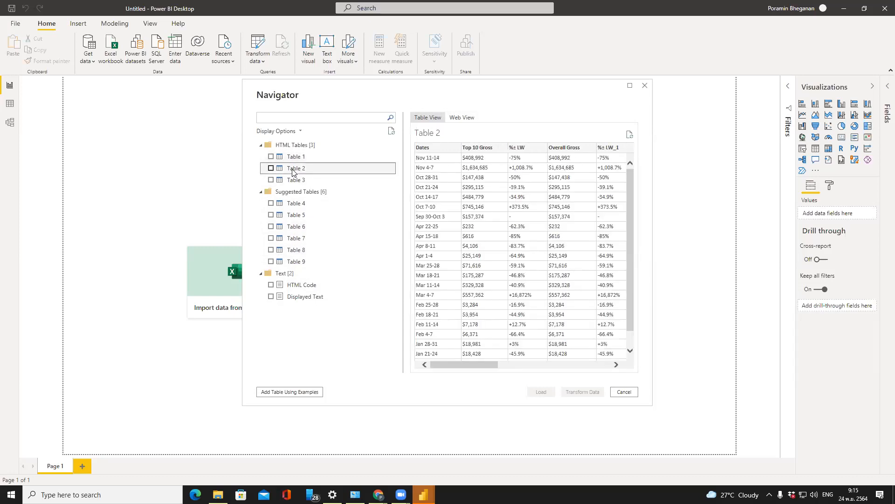
left_click_drag(496, 365, 452, 376)
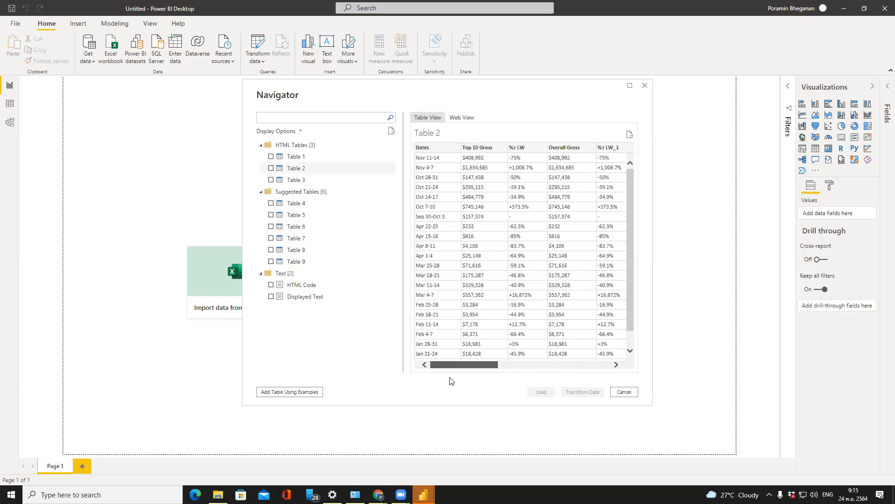
left_click(312, 179)
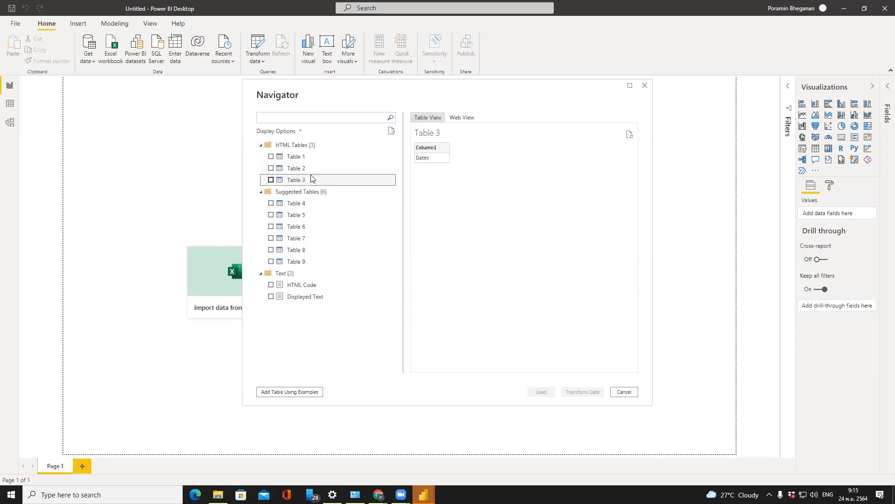
left_click(298, 169)
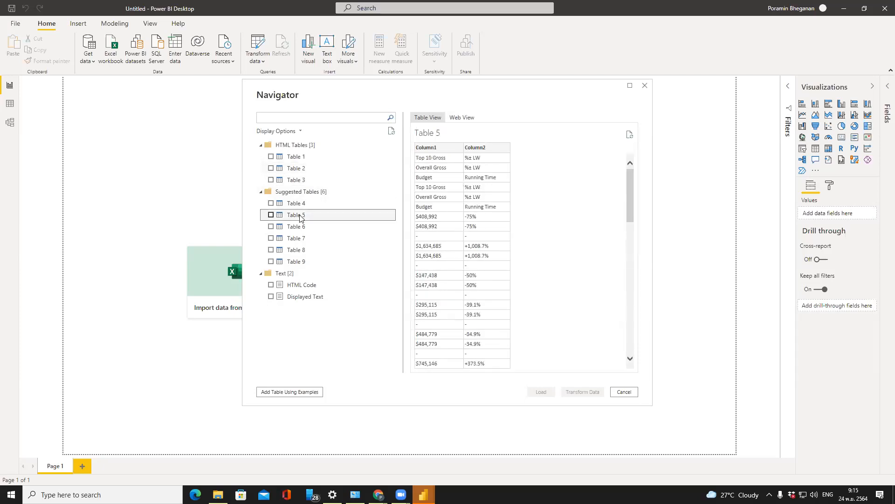
- Choose only Table 2 from the HTML tables and load it into the report
left_click(304, 167)
left_click(271, 168)
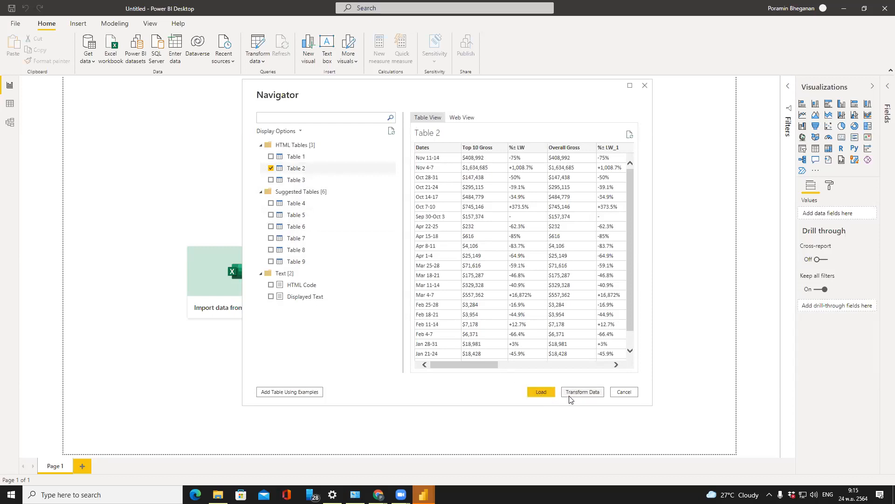
left_click(544, 394)
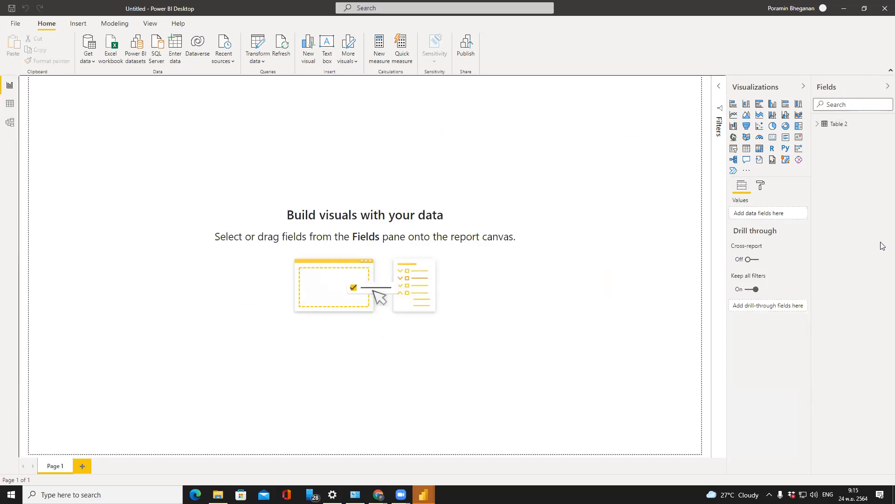
- Show the rows of the loaded Table 2 and place the browser window with the Thai box office page beside them
left_click(11, 108)
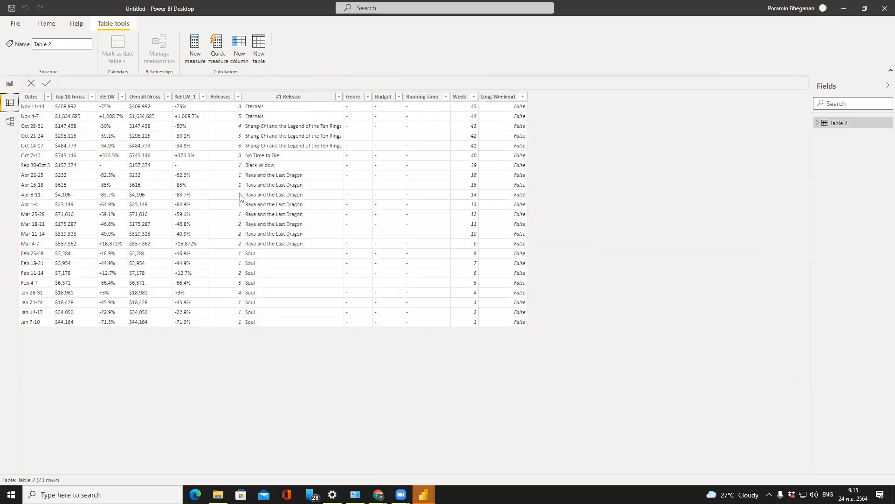
key("alt+Tab")
key("alt+Tab")
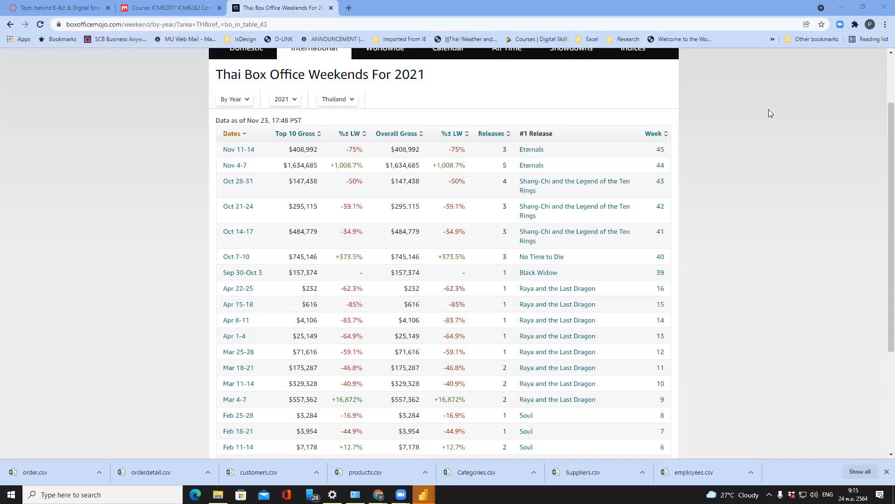
left_click(863, 7)
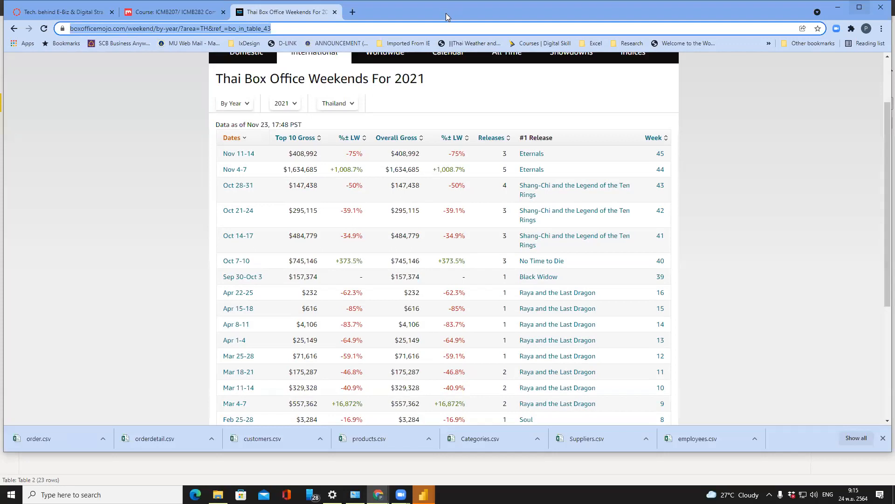
left_click_drag(446, 13, 804, 15)
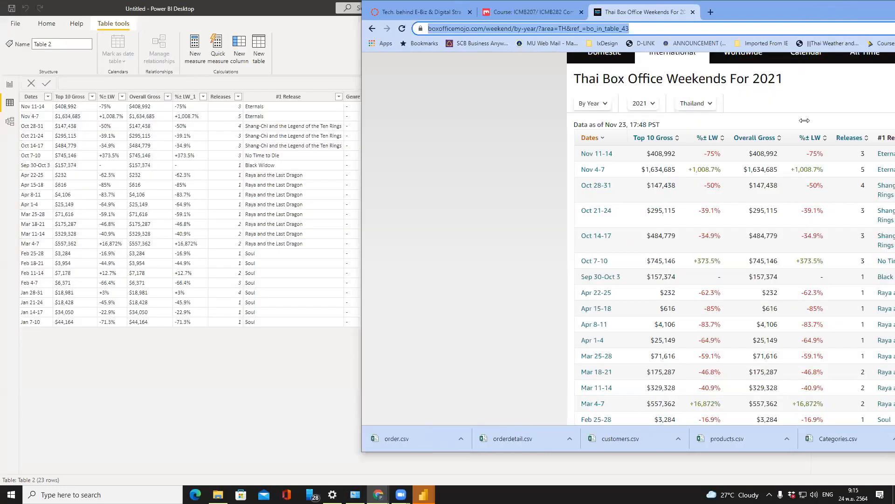
- Compare Table 2's columns and rows with the web page's table, moving the browser window clear of the loaded data
left_click(419, 275)
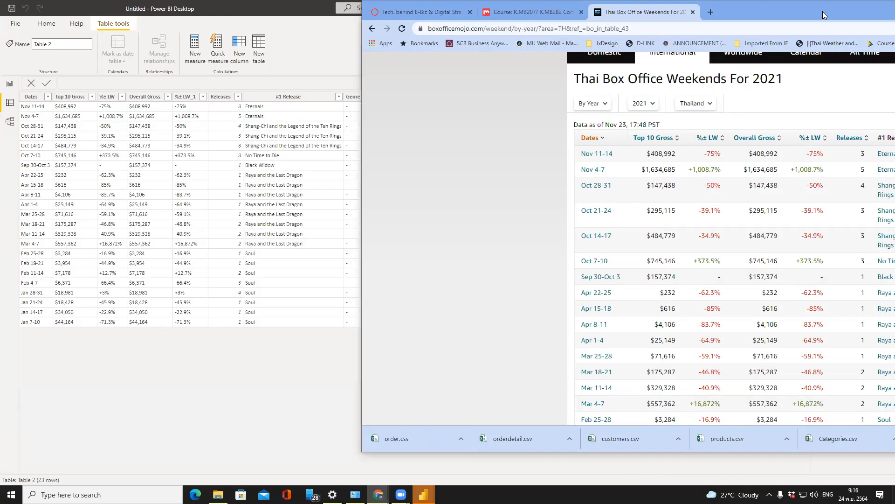
left_click_drag(823, 11, 852, 48)
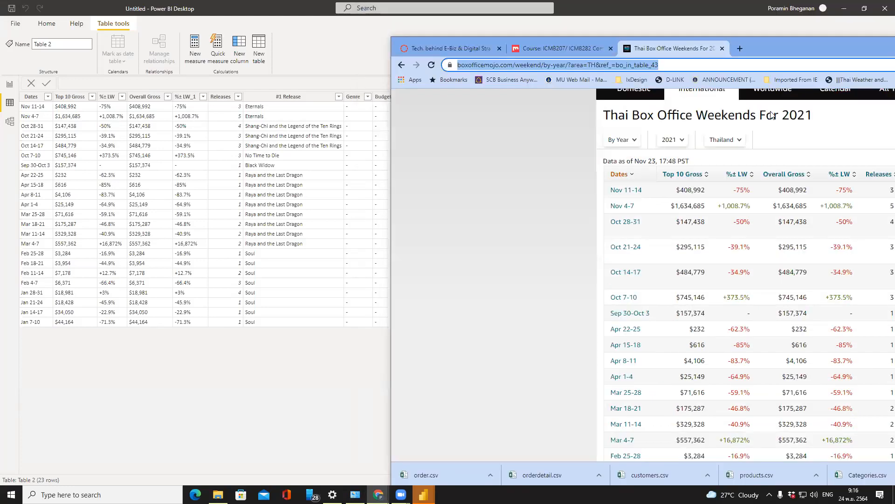
left_click(501, 66)
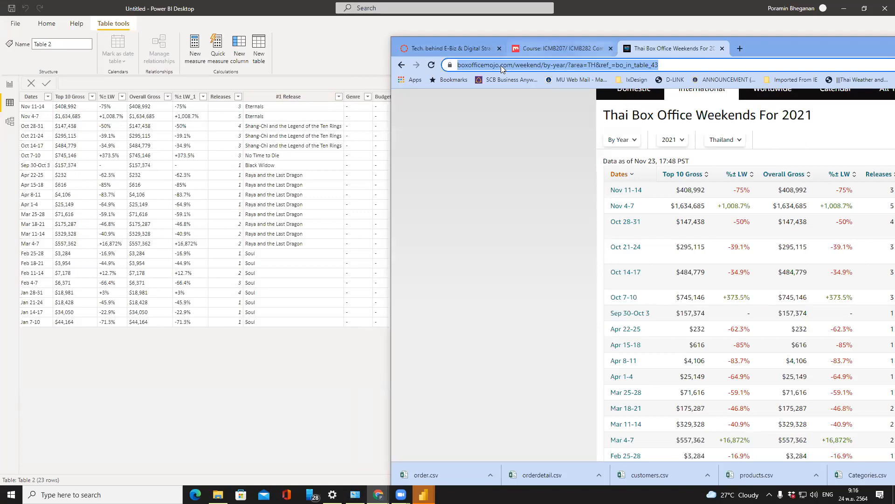
left_click_drag(783, 48, 777, 272)
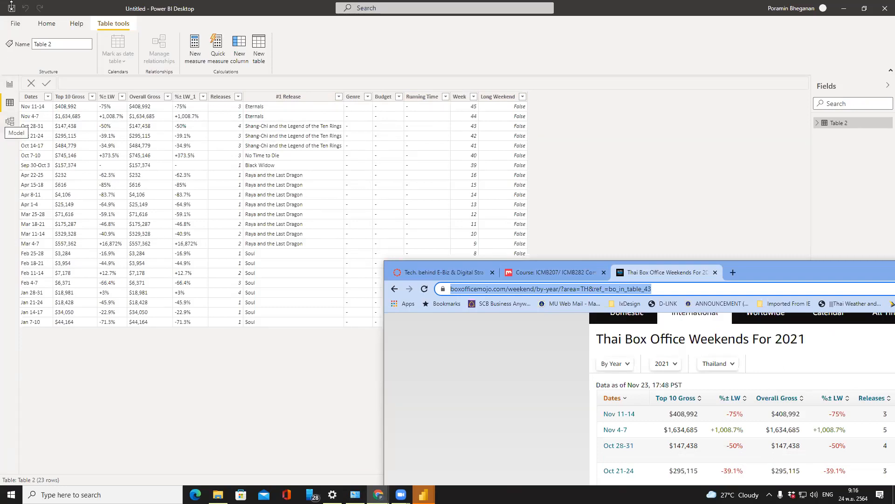
- Open Table 2 in the Power Query Editor and remove its Genre, Budget and Running Time columns
left_click(44, 24)
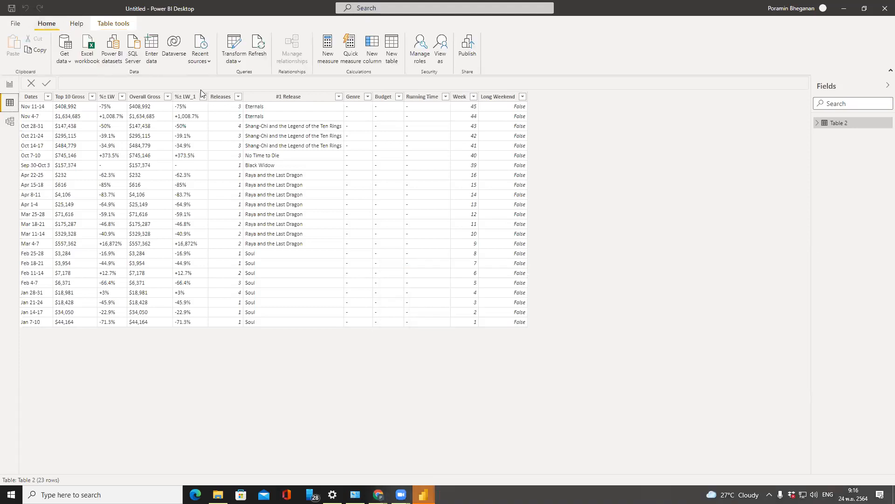
left_click(233, 47)
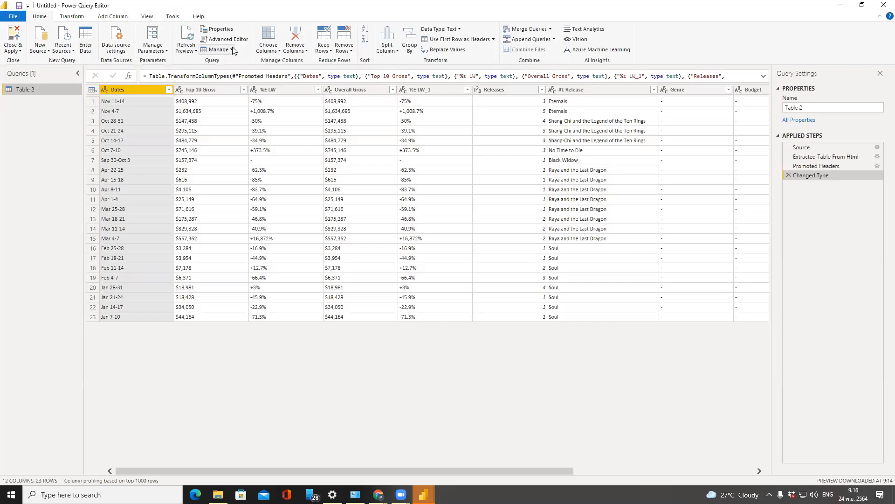
left_click_drag(559, 470, 751, 471)
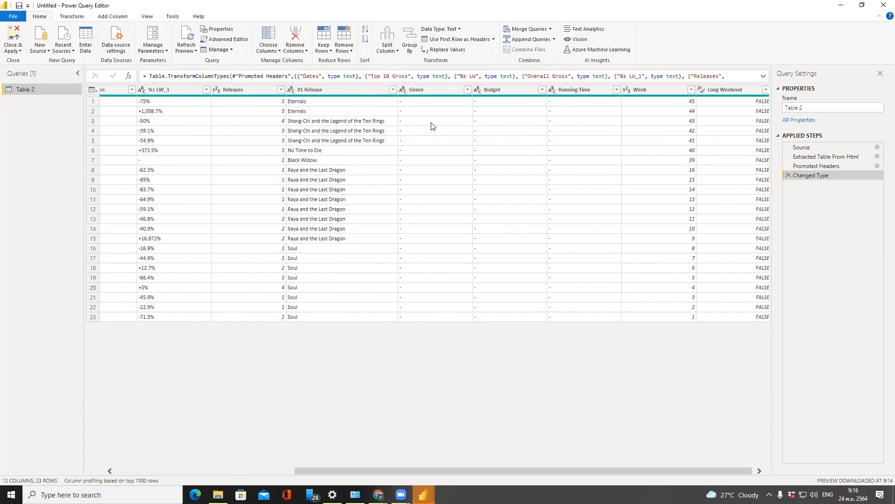
left_click(434, 92)
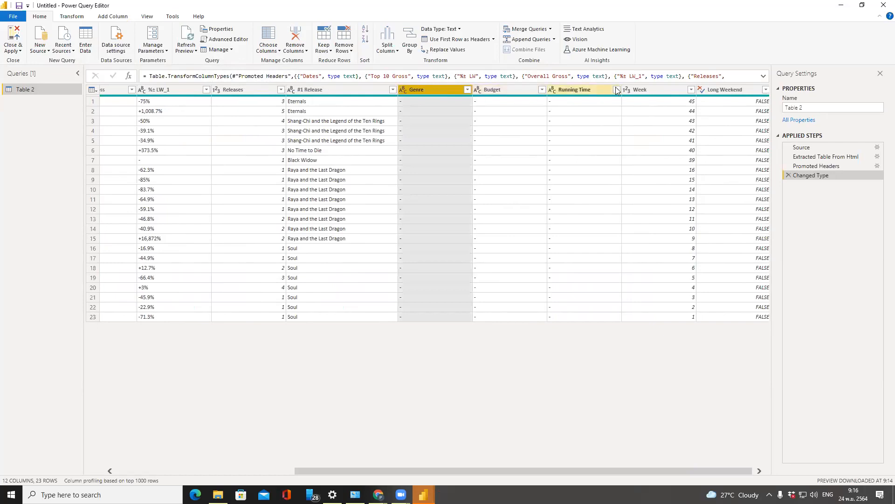
left_click(584, 88, "shift")
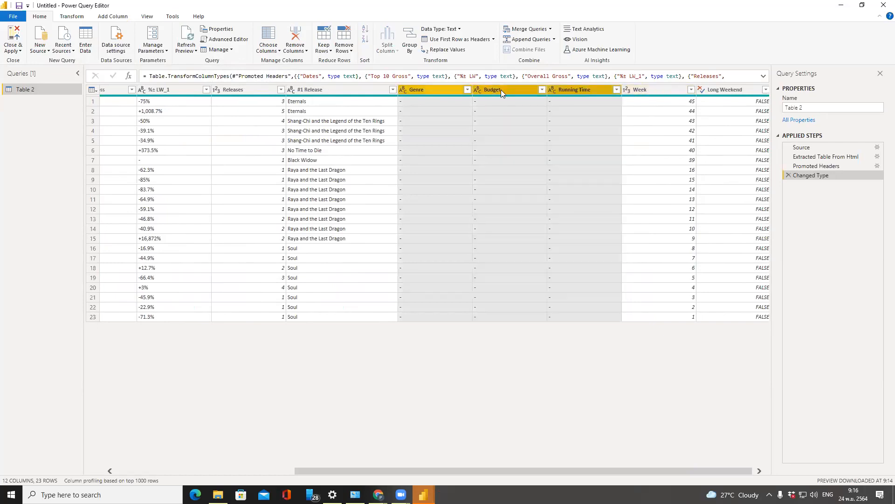
left_click(302, 38)
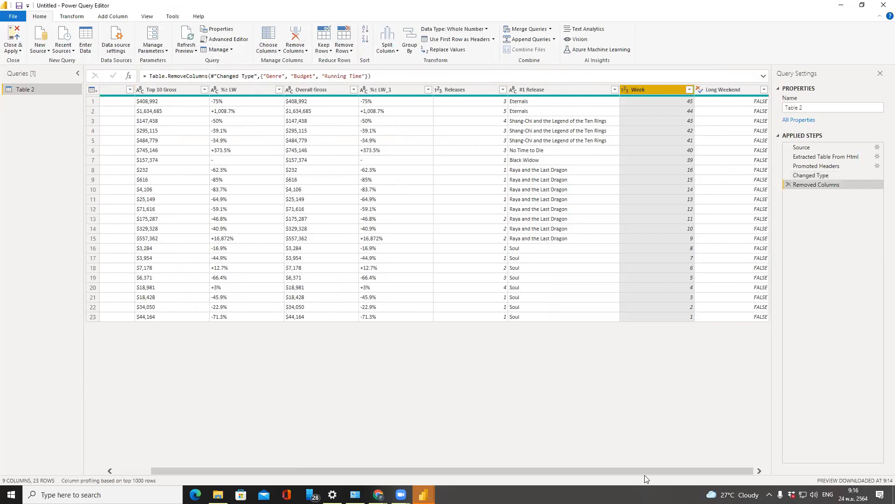
- Compare the remaining Table 2 columns with the Thai box office web page, moving the browser window clear of the query
key("alt+Tab")
key("alt+Tab")
key("alt+Tab")
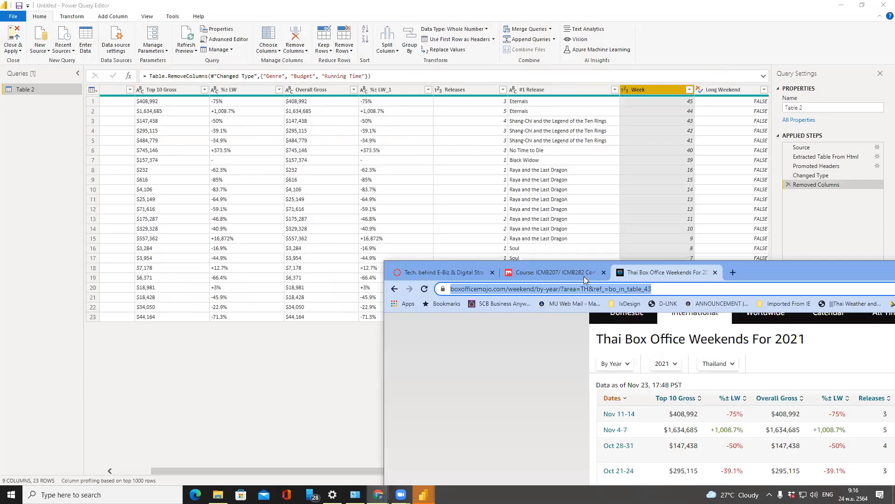
left_click_drag(767, 273, 628, 396)
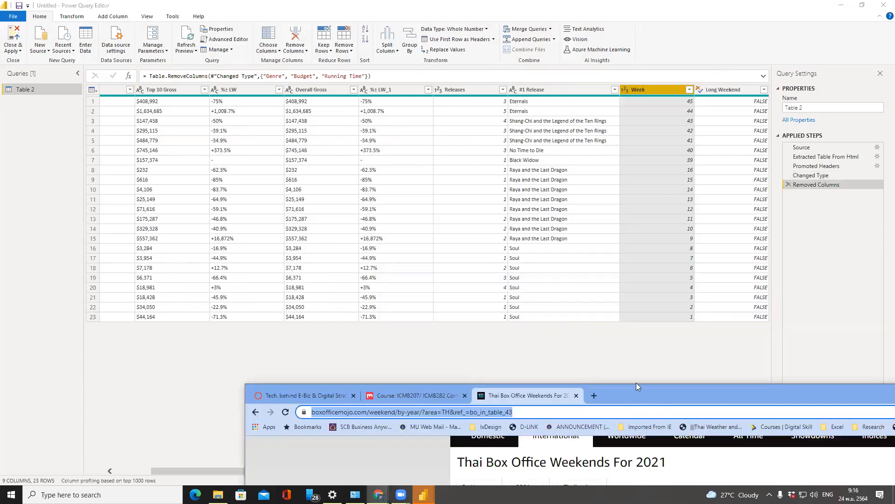
left_click_drag(636, 384, 481, 33)
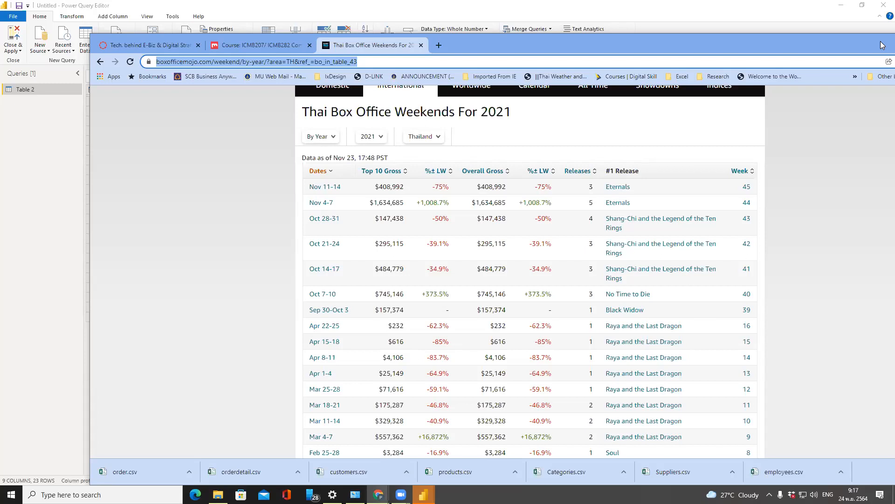
left_click_drag(883, 46, 843, 380)
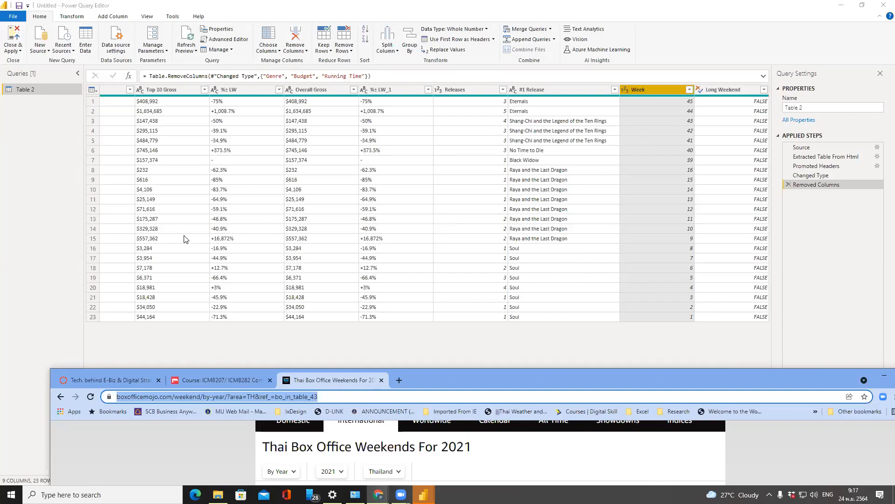
- Close the query editor and apply the column removal to the report
left_click(13, 41)
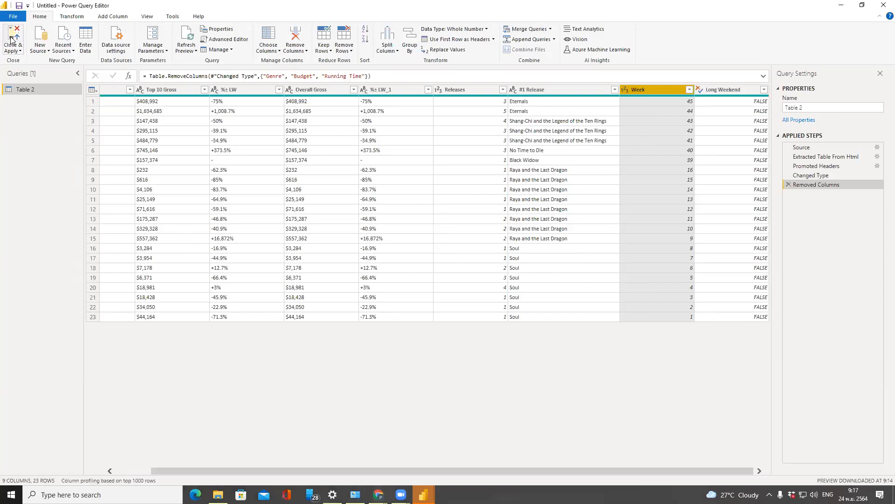
left_click(13, 41)
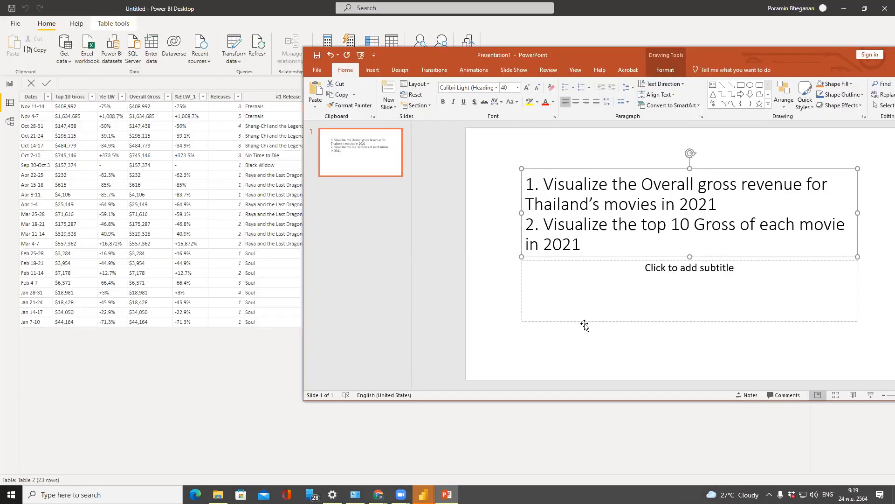
- On the PowerPoint task slide, delete the empty subtitle placeholder and move the task text box lower
left_click(585, 325)
key("Delete")
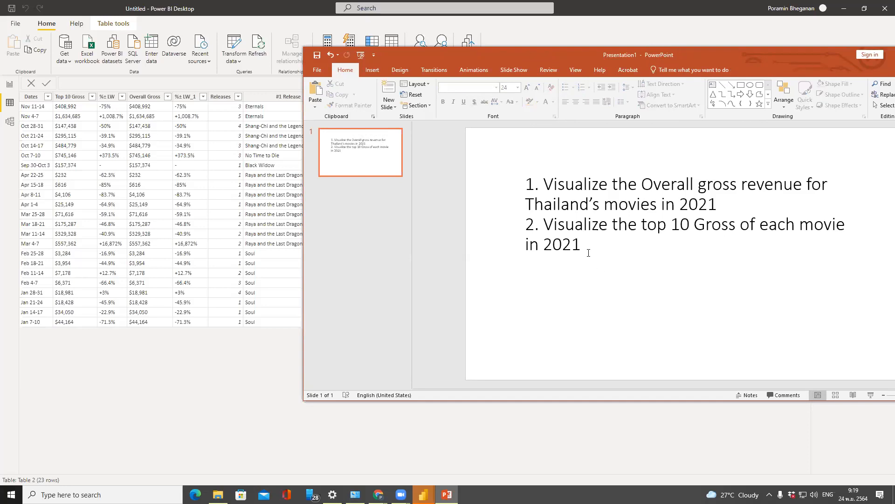
left_click(586, 250)
left_click_drag(732, 169, 721, 200)
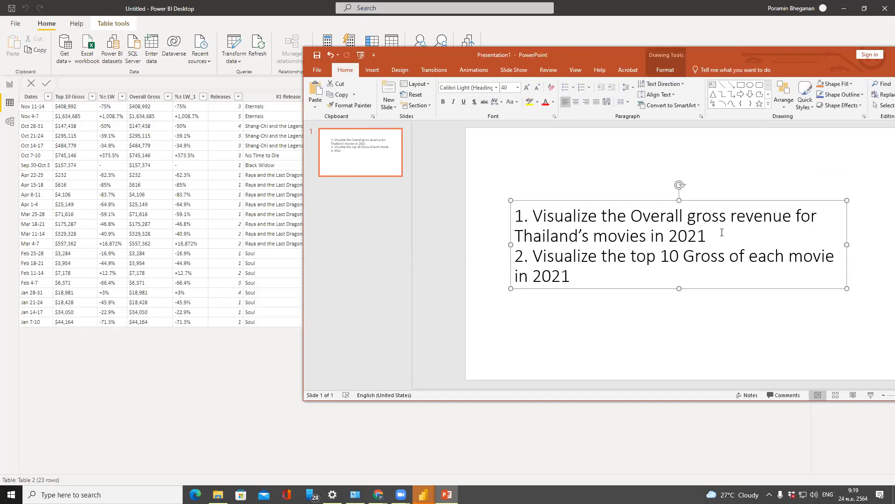
- Separate the two tasks with a blank line, make the text box taller and move it higher on the slide
left_click(722, 236)
key("Return")
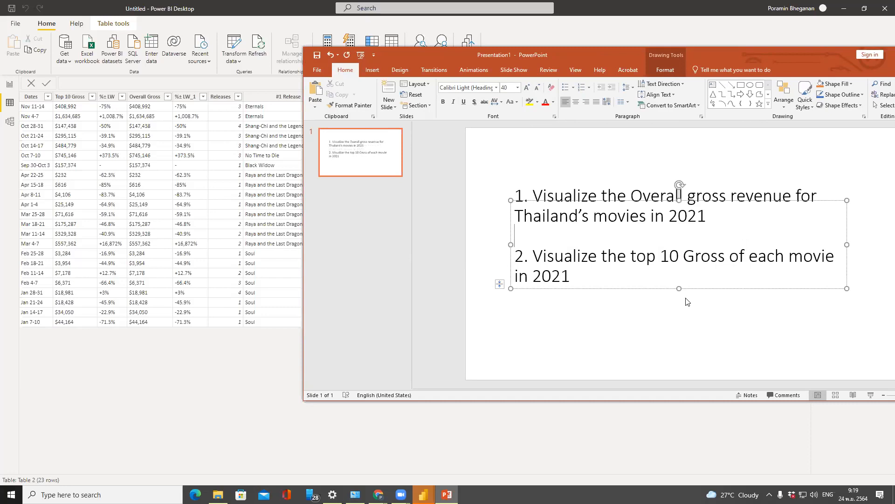
left_click_drag(679, 287, 680, 338)
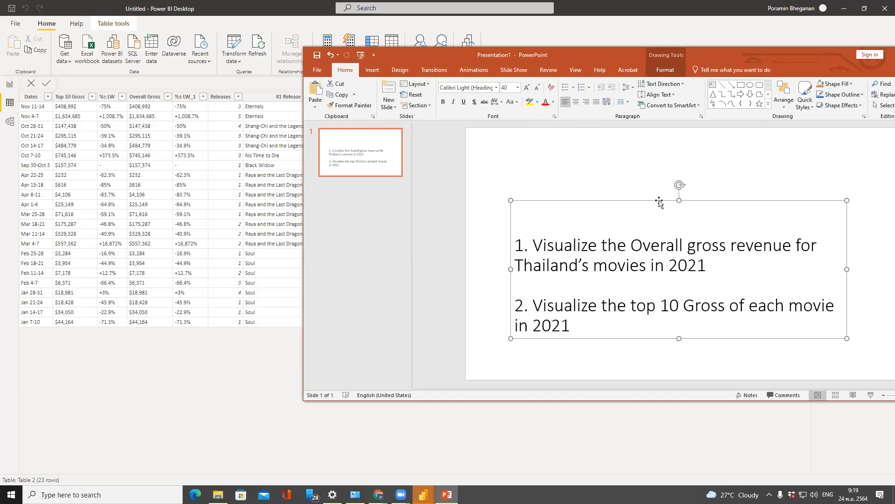
left_click_drag(658, 202, 676, 172)
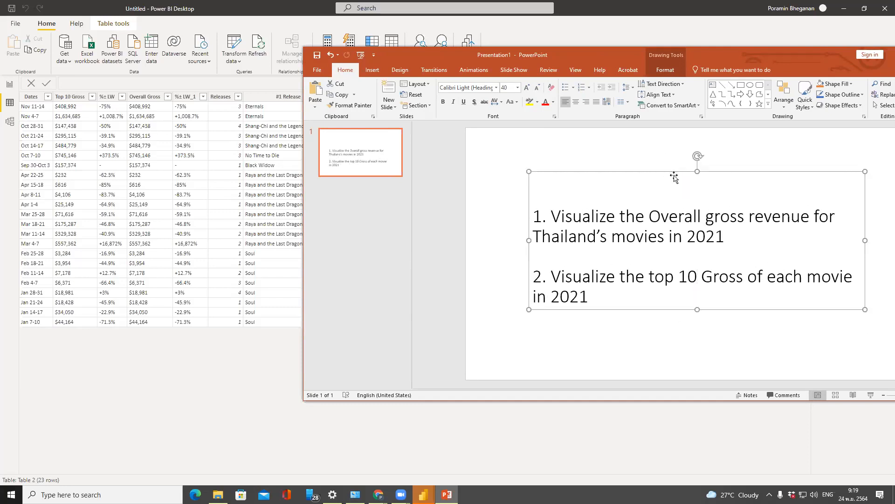
- Insert the word "revenue" after "top 10 Gross" in the second task
left_click(748, 277)
type("reve")
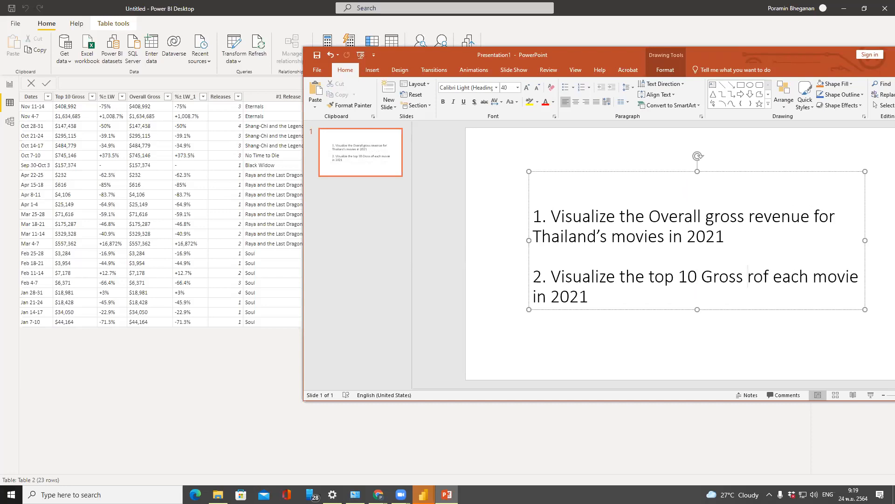
type("nue")
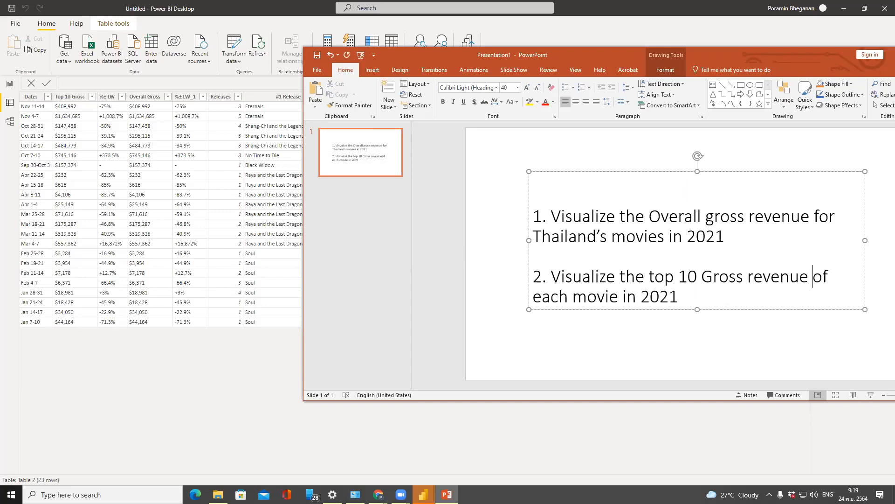
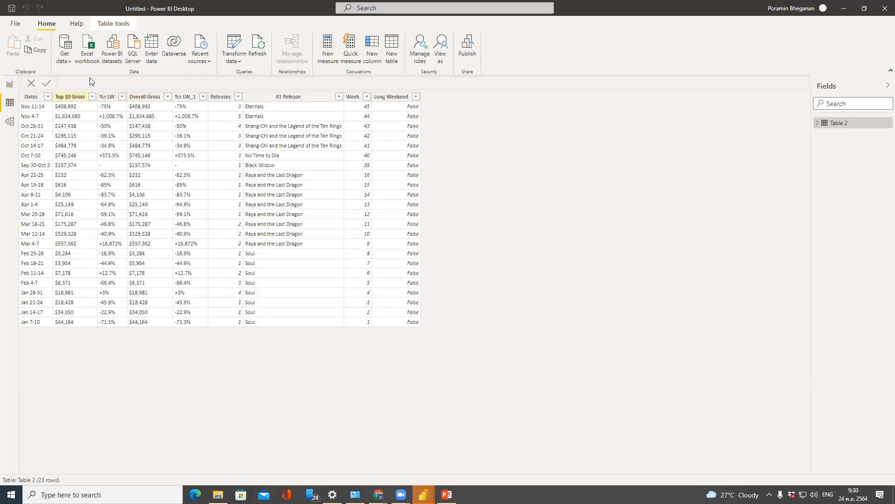
- Review the overall gross revenue task on the slide, and examine the Overall Gross and Top 10 Gross columns in Power BI
key("alt+Tab")
key("alt+Tab")
key("alt+Tab")
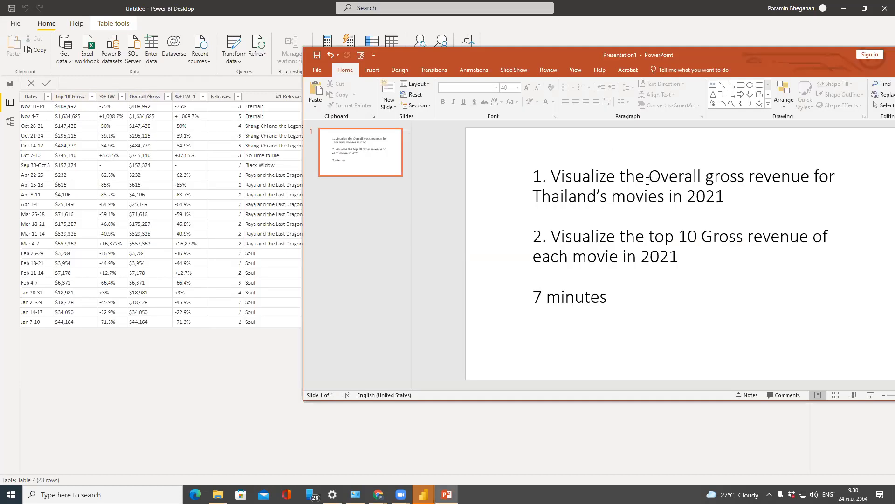
left_click_drag(620, 178, 813, 175)
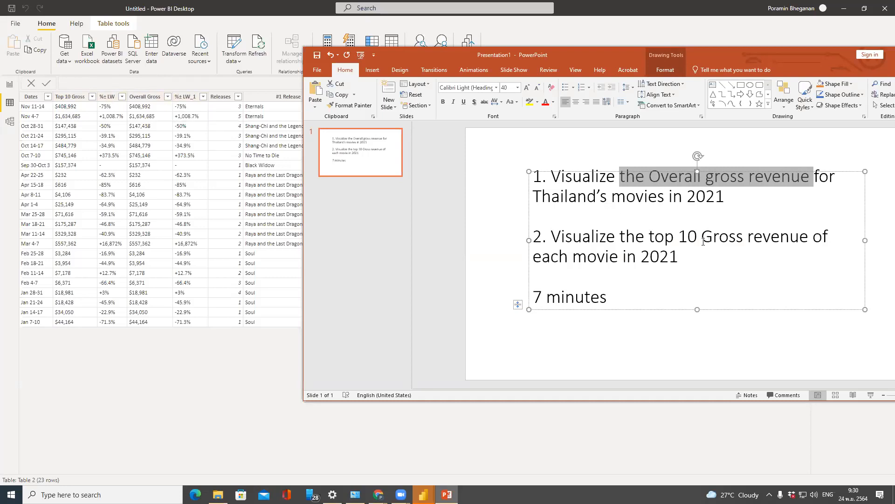
left_click(72, 97)
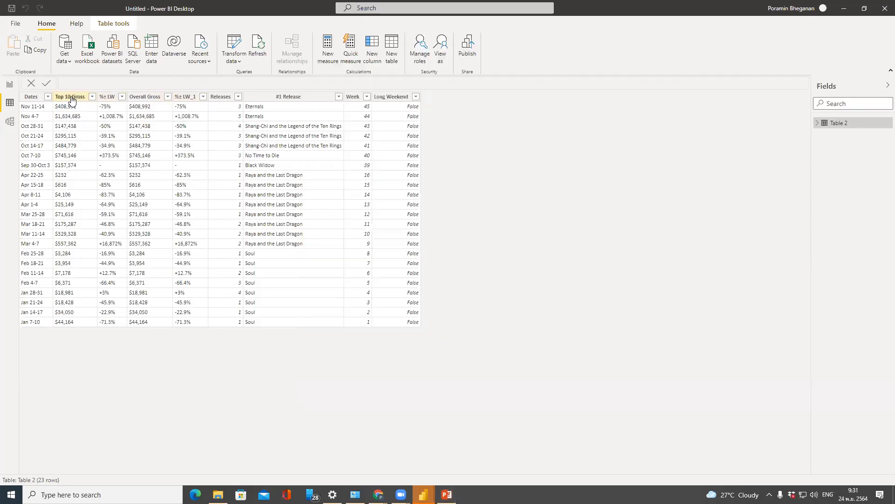
left_click(146, 99)
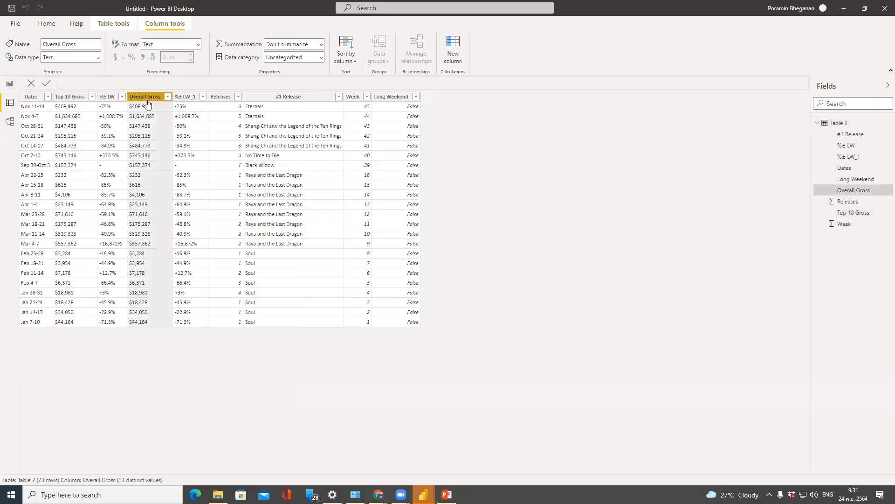
left_click(72, 98)
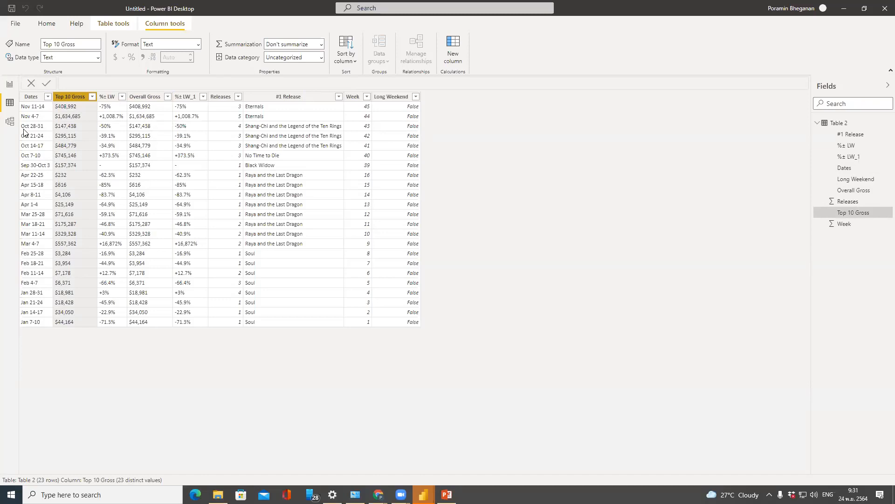
- Reopen Table 2 in the Power Query Editor and duplicate the Top 10 Gross column
left_click(47, 23)
left_click(238, 47)
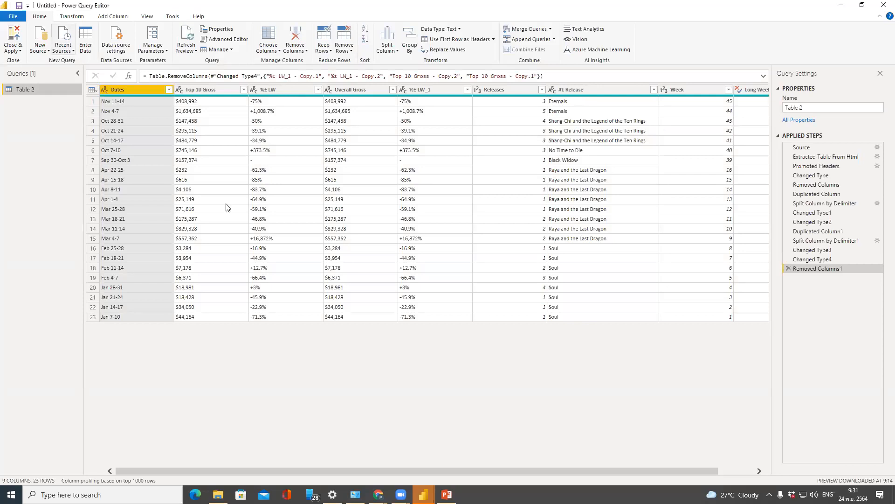
left_click(210, 90)
right_click(210, 89)
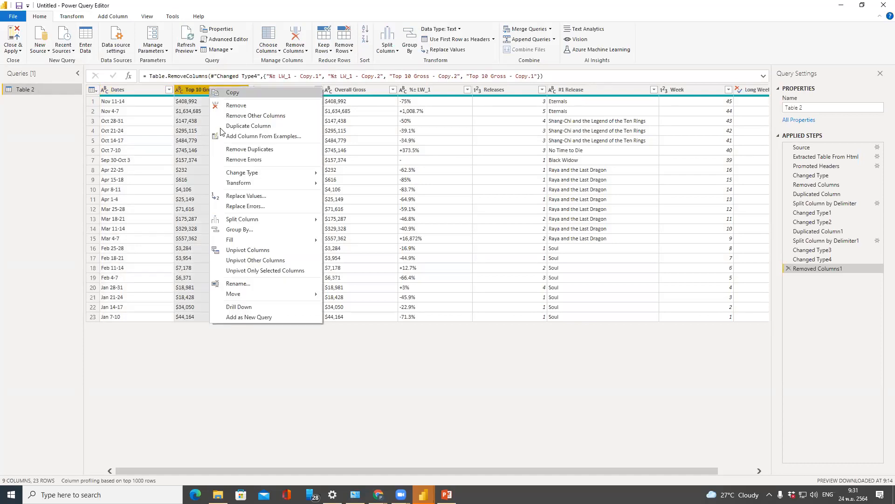
mouse_move(242, 172)
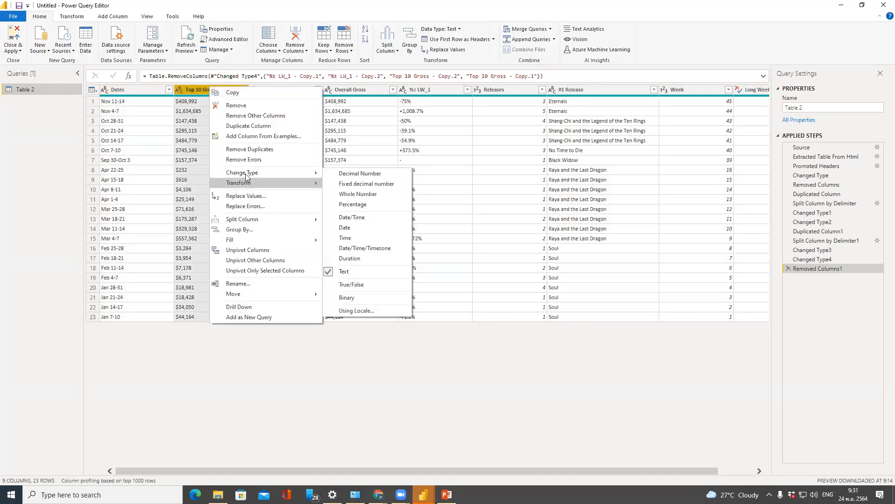
left_click(249, 126)
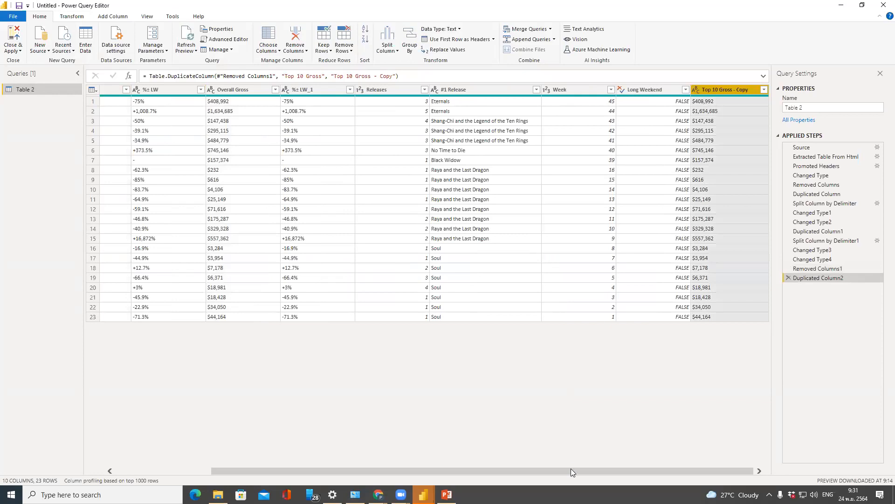
- Duplicate the Overall Gross column of Table 2
left_click_drag(571, 469, 434, 469)
right_click(371, 88)
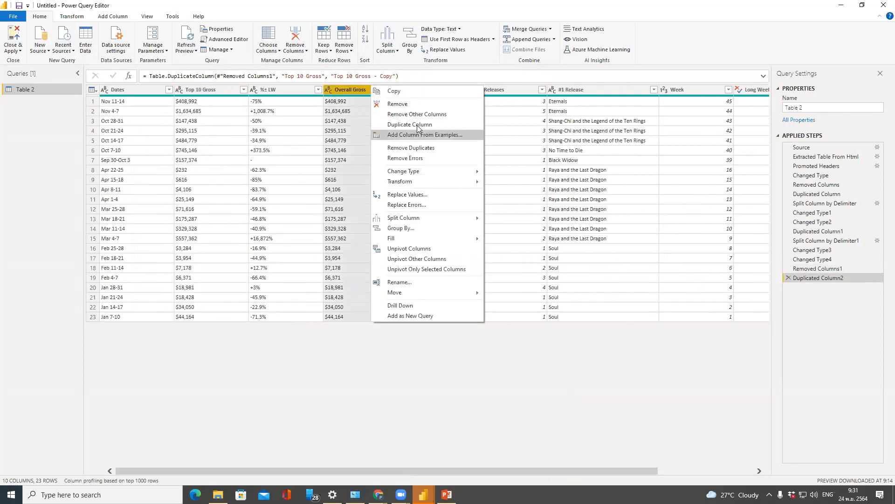
left_click(422, 125)
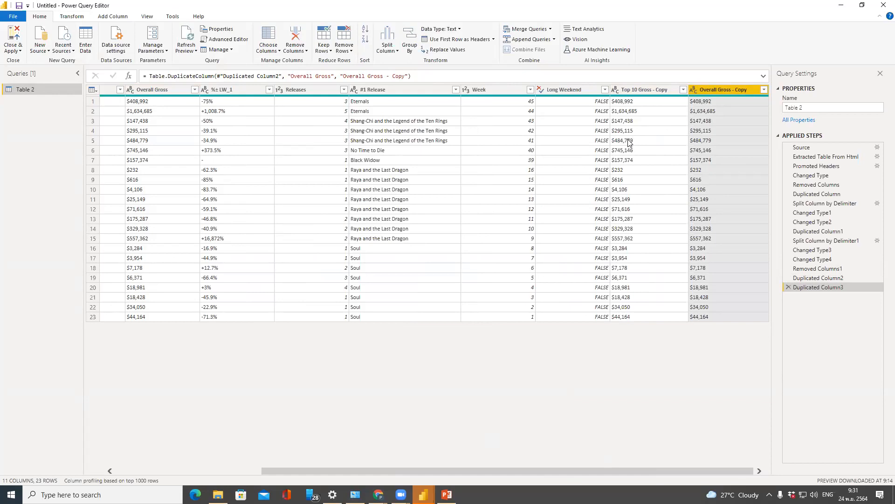
- Try changing the duplicated Top 10 Gross column's type to Fixed decimal number, and remove that type change
left_click(638, 90)
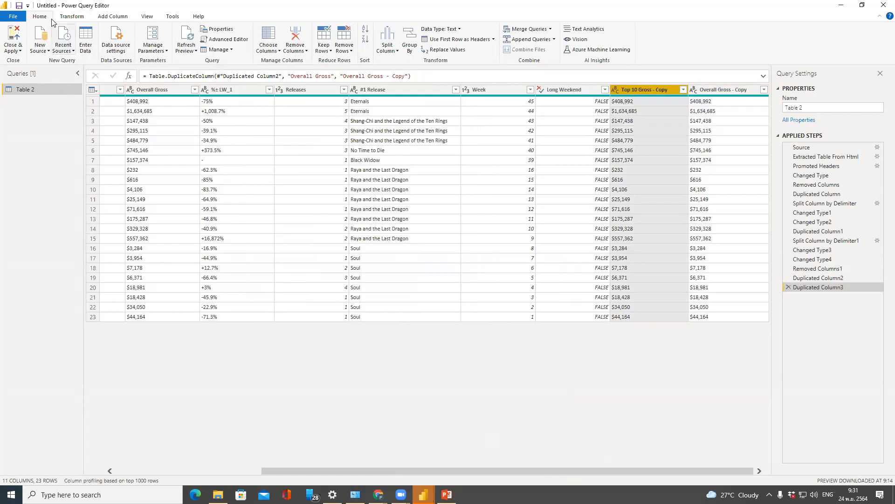
left_click(616, 90)
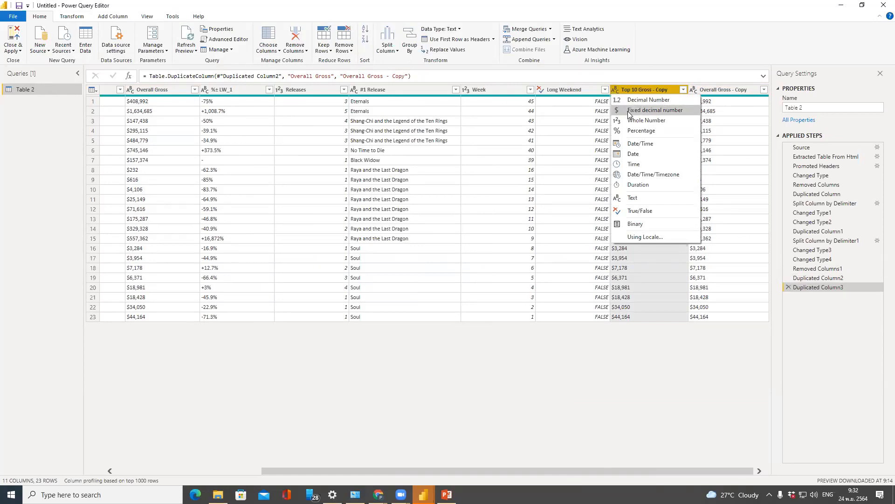
left_click(627, 111)
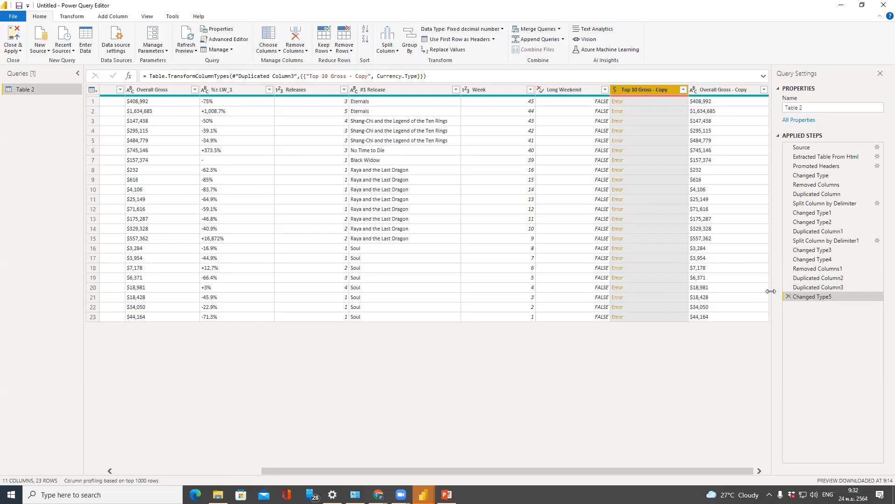
left_click(789, 296)
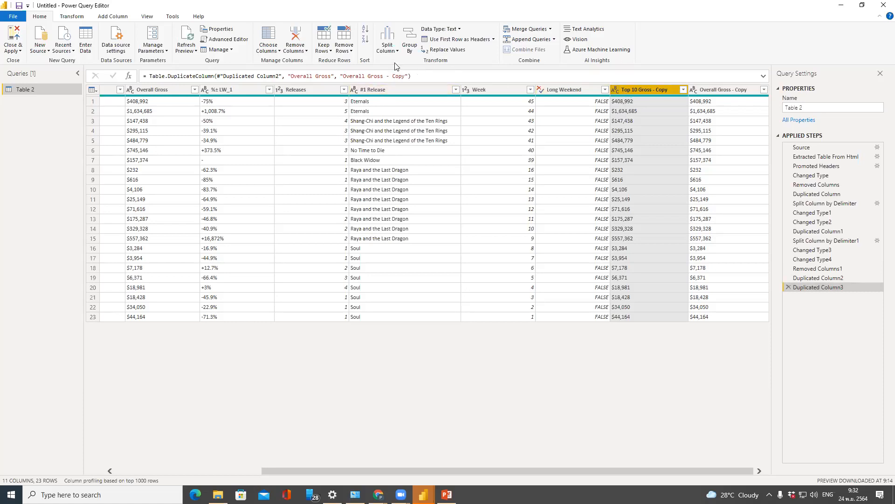
- Split the Top 10 Gross - Copy column by the custom delimiter $ at its left-most occurrence
left_click(396, 49)
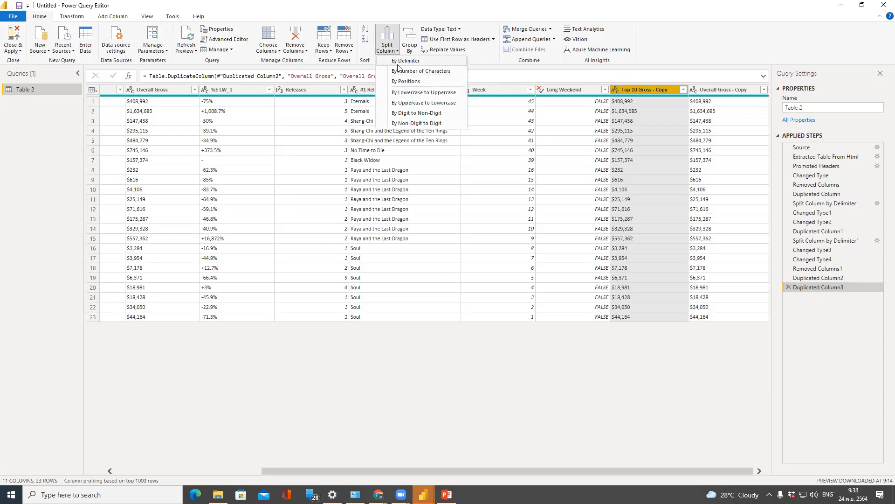
left_click(398, 64)
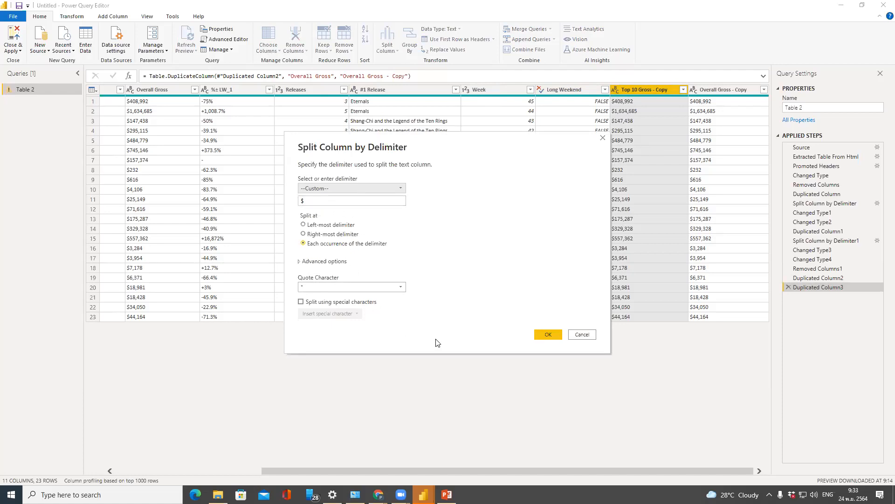
left_click(345, 225)
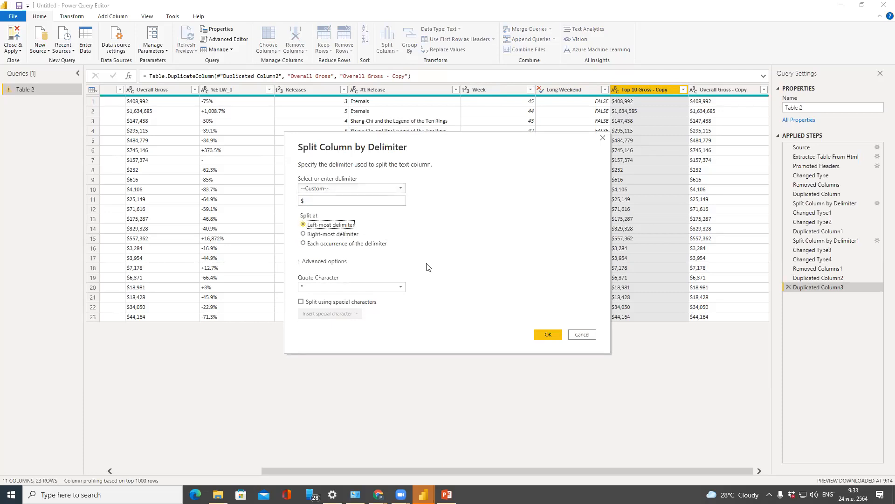
left_click(546, 334)
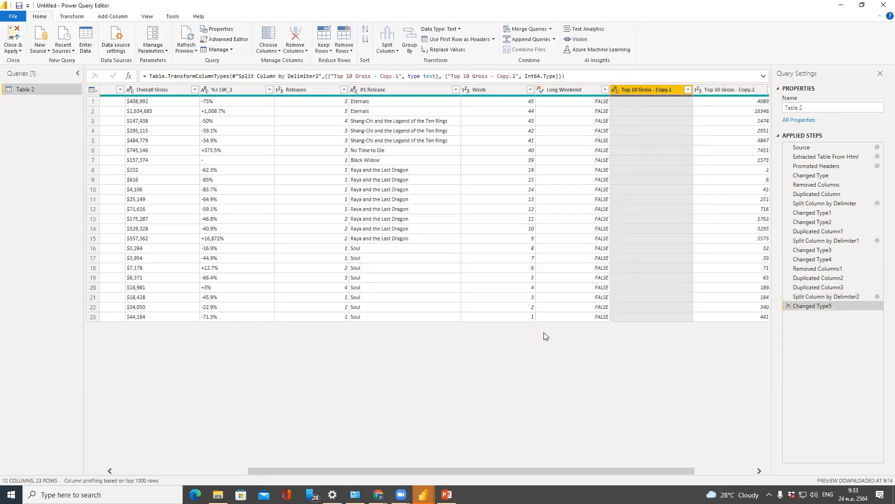
left_click(759, 471)
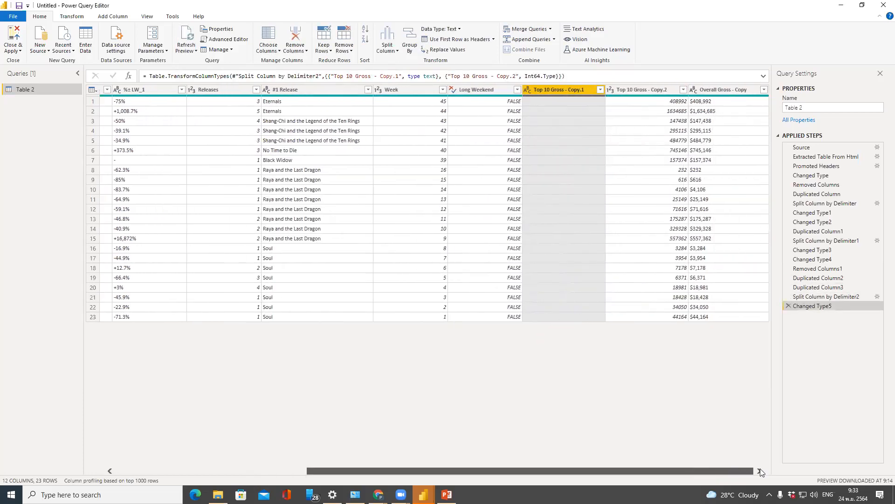
left_click(643, 90)
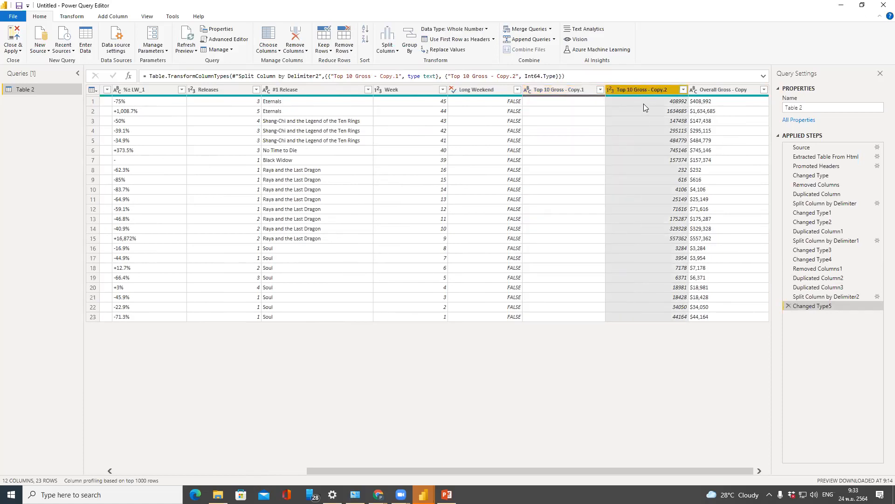
- Split the Overall Gross - Copy column by the custom delimiter $ at its left-most occurrence
left_click(712, 92)
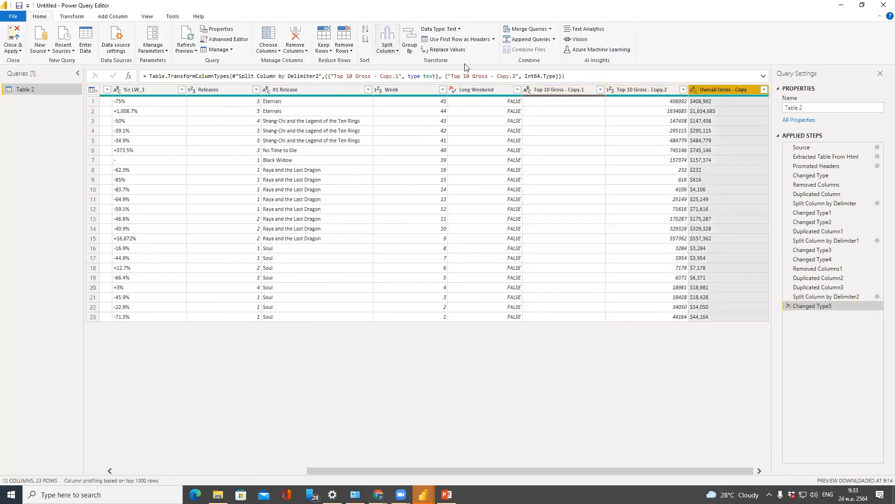
left_click(385, 39)
left_click(400, 63)
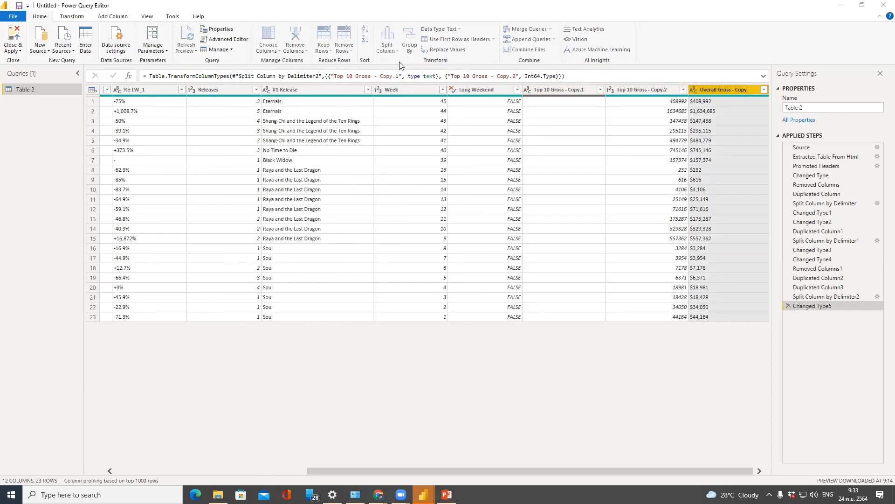
left_click(332, 225)
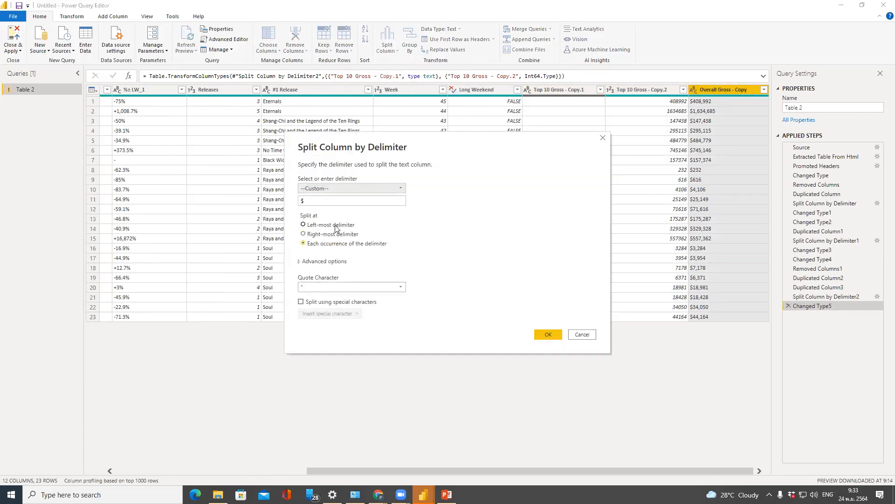
left_click(557, 334)
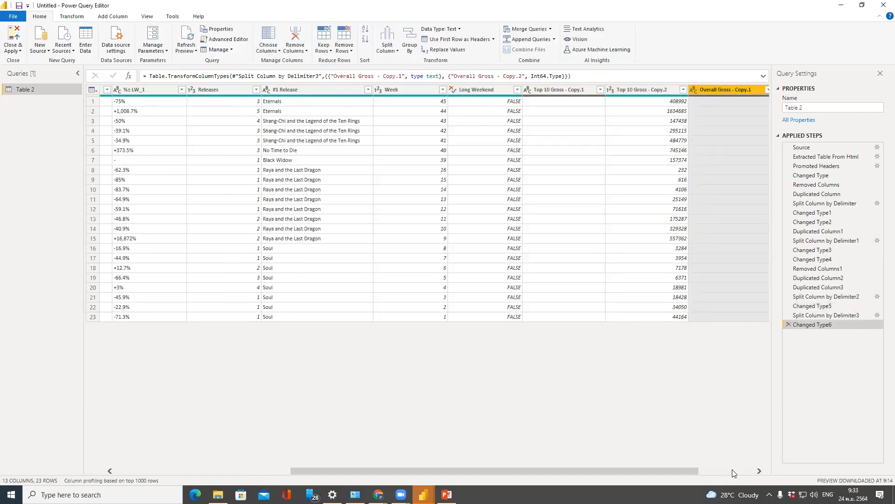
left_click(732, 470)
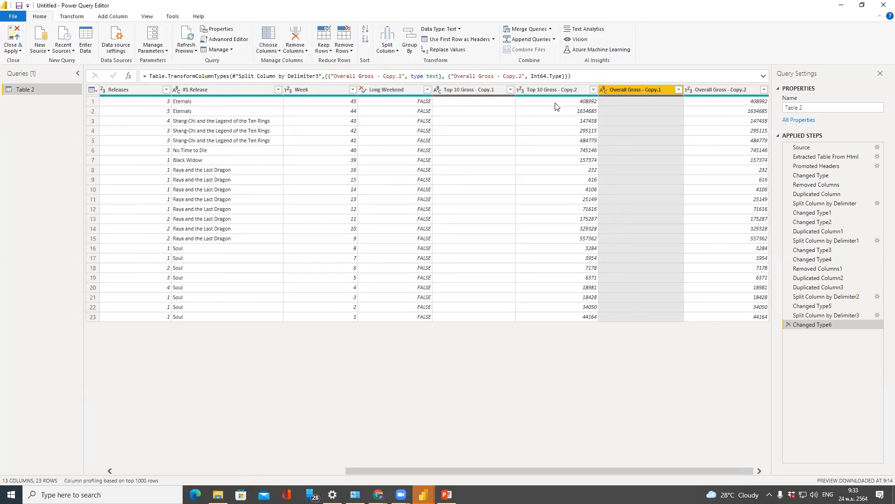
- Remove the empty split columns Top 10 Gross - Copy.1 and Overall Gross - Copy.1
left_click(482, 88)
right_click(482, 88)
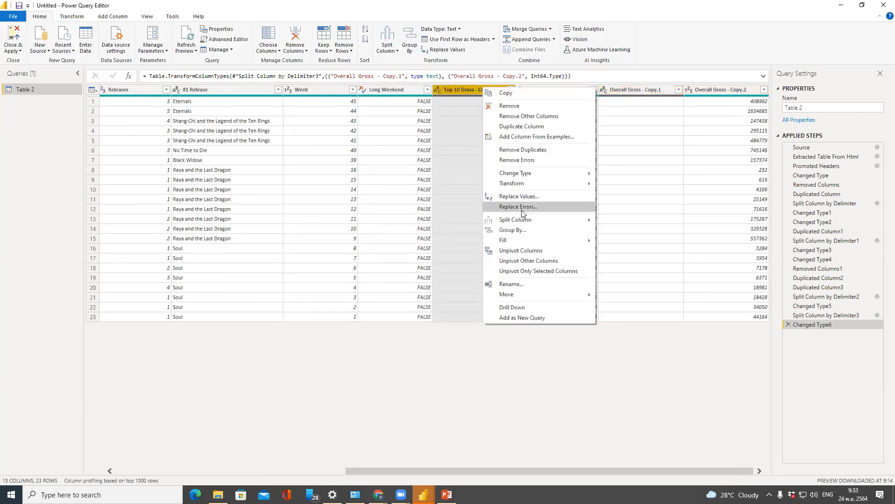
left_click(510, 106)
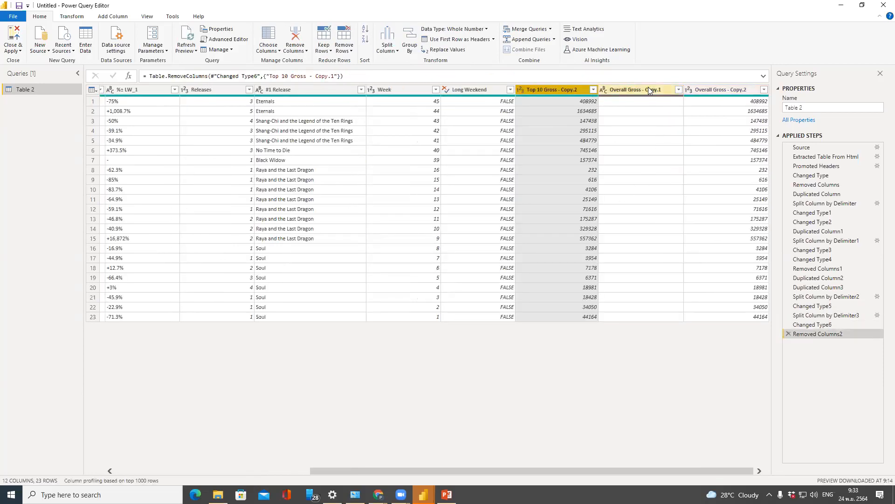
left_click(646, 93)
right_click(646, 93)
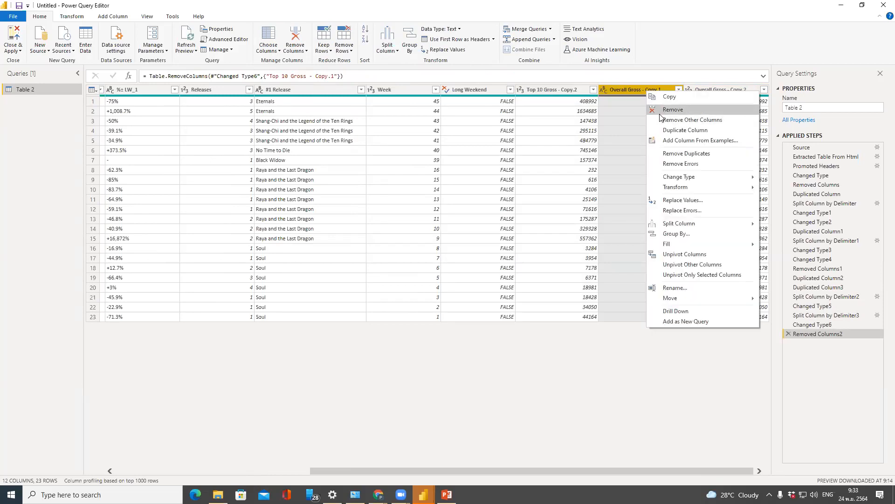
left_click(655, 108)
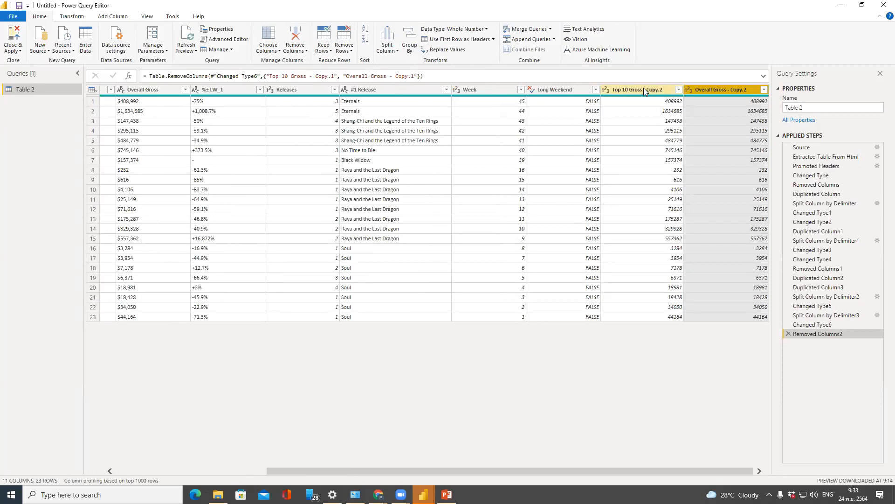
- Change Top 10 Gross - Copy.2 and Overall Gross - Copy.2 to Fixed decimal number and apply the query changes to the report
left_click(644, 89)
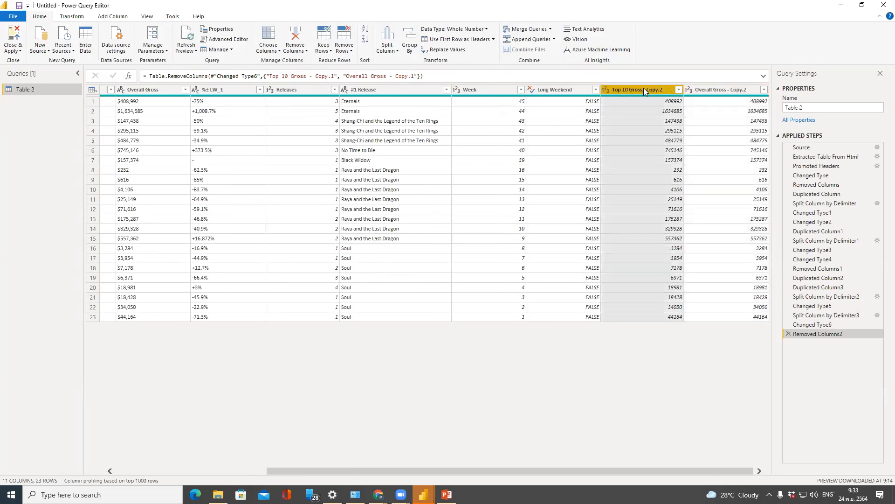
left_click(607, 90)
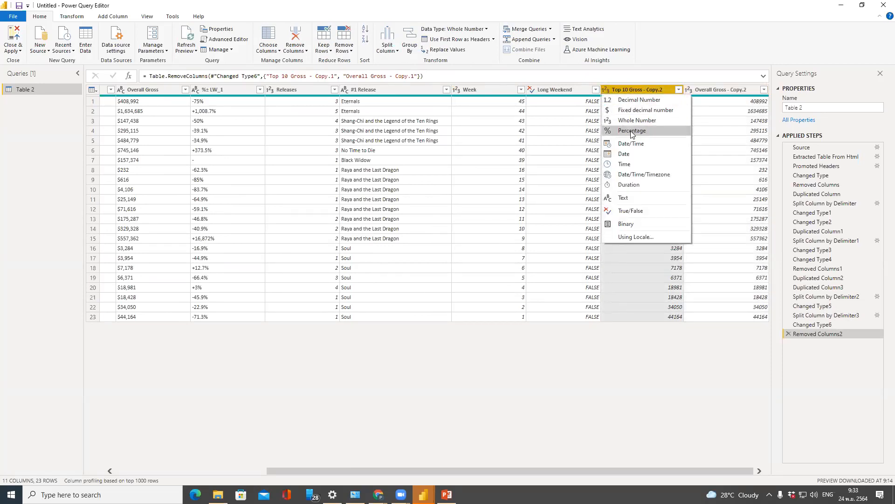
left_click(633, 111)
left_click(713, 89)
left_click(689, 90)
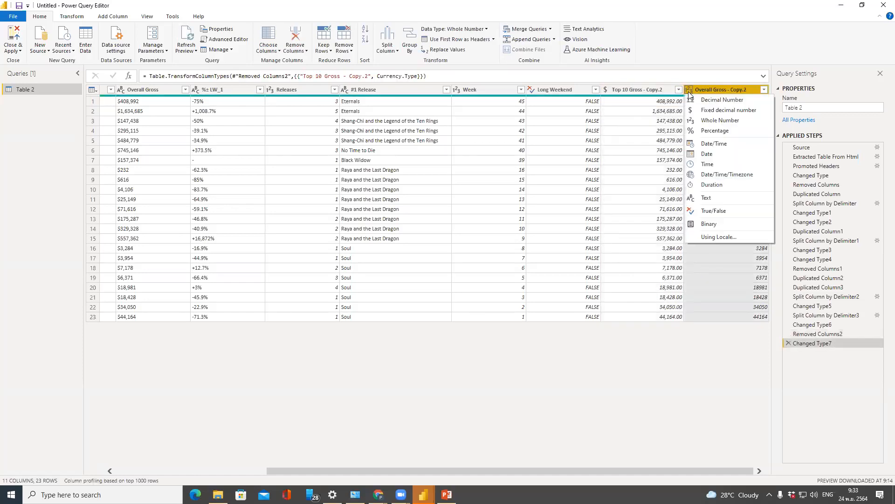
left_click(702, 111)
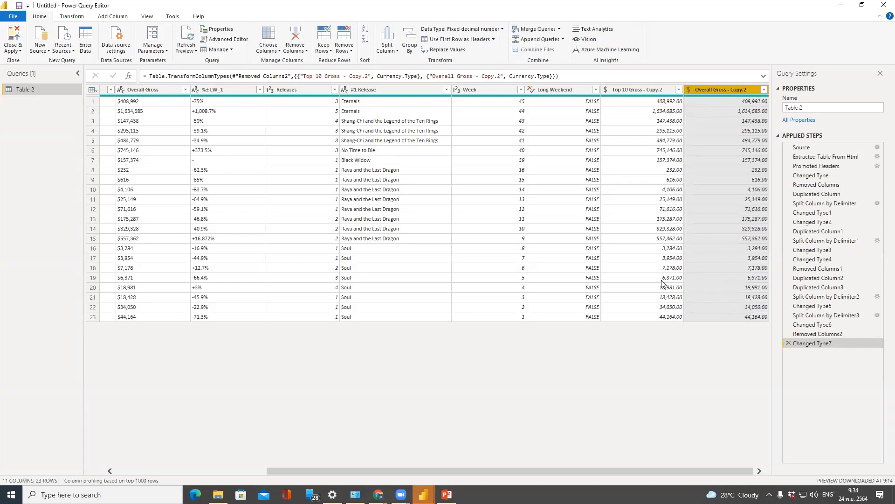
left_click(13, 39)
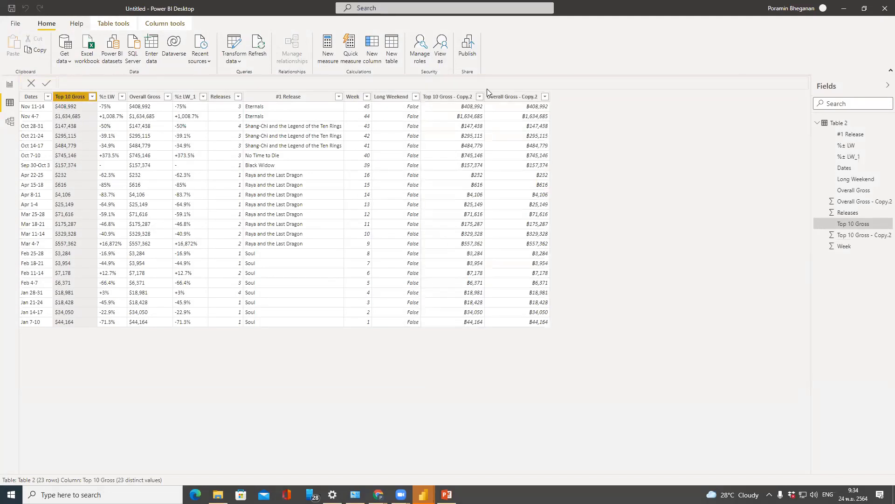
- Format the Top 10 Gross - Copy.2 and Overall Gross - Copy.2 columns as dollar currency
left_click(461, 99)
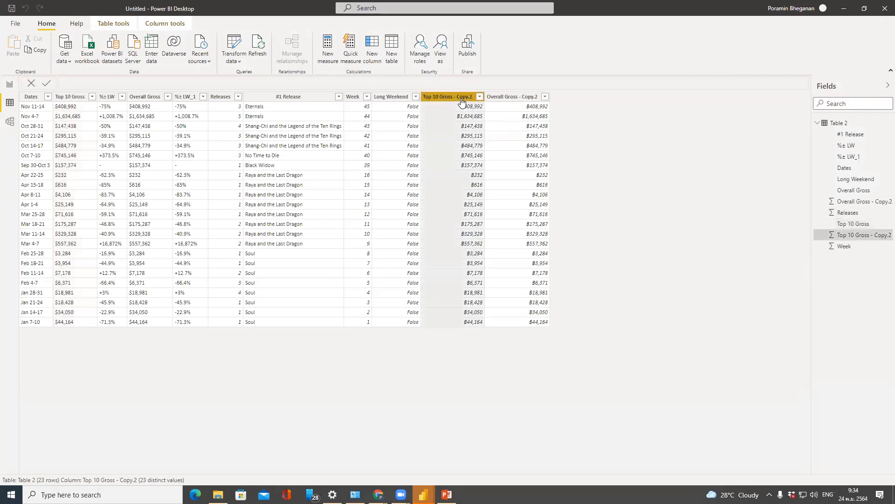
left_click(162, 22)
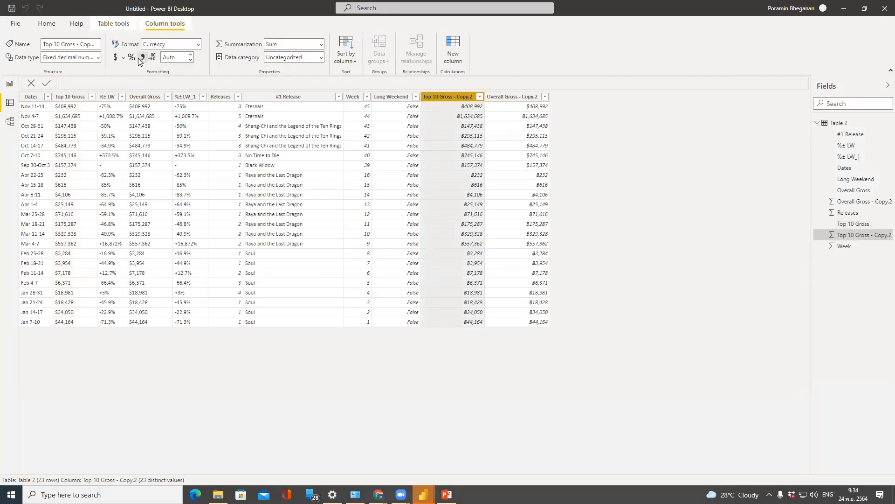
left_click(124, 58)
left_click(124, 58)
left_click(115, 57)
left_click(512, 96)
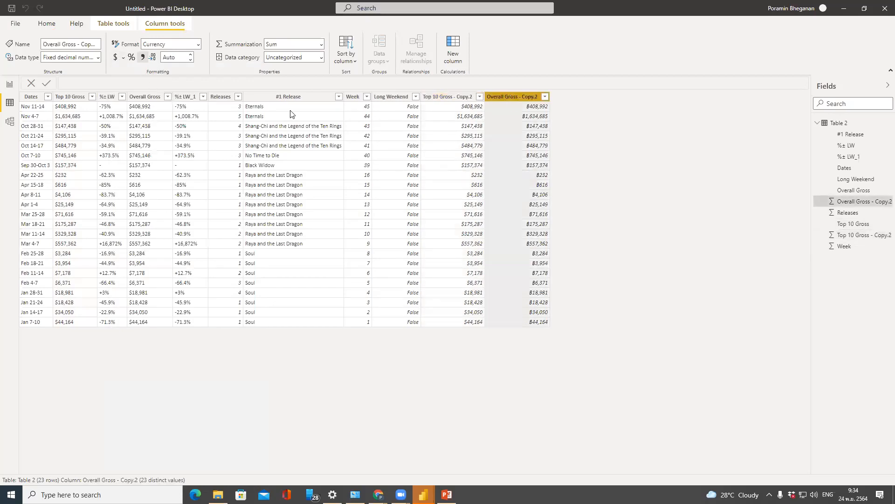
left_click(116, 59)
- Check the empty report page and the Table 2 data, and review the two visualization tasks on the PowerPoint slide
left_click(8, 87)
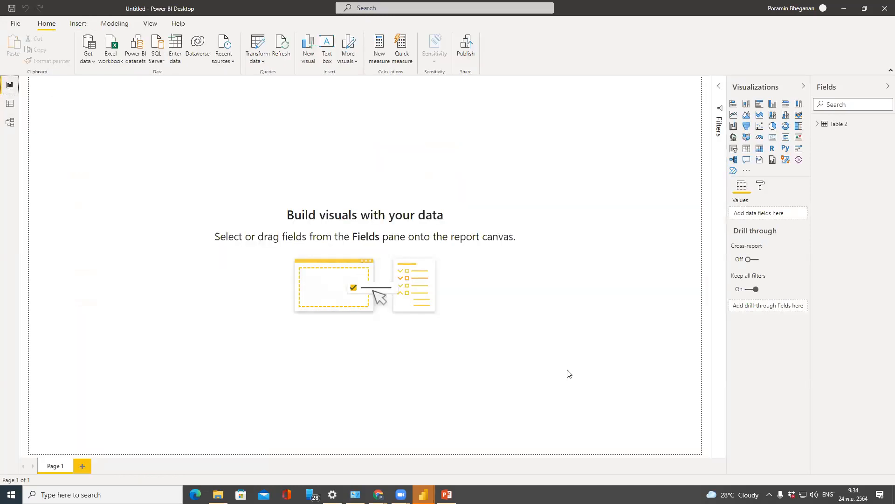
left_click(10, 104)
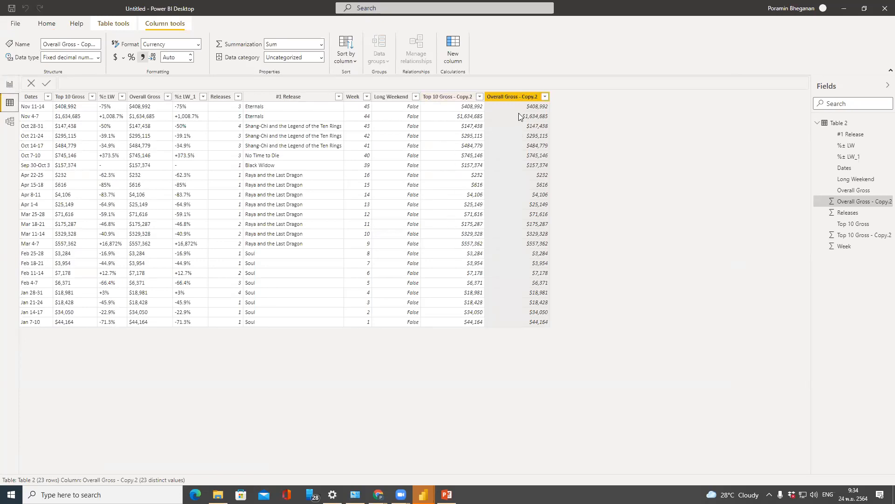
key("alt+Tab")
left_click(681, 349)
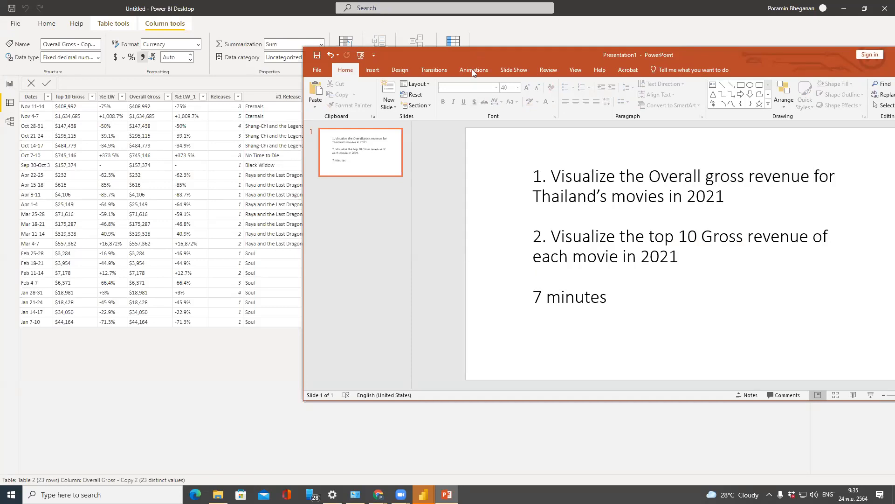
left_click_drag(500, 55, 578, 144)
left_click(278, 346)
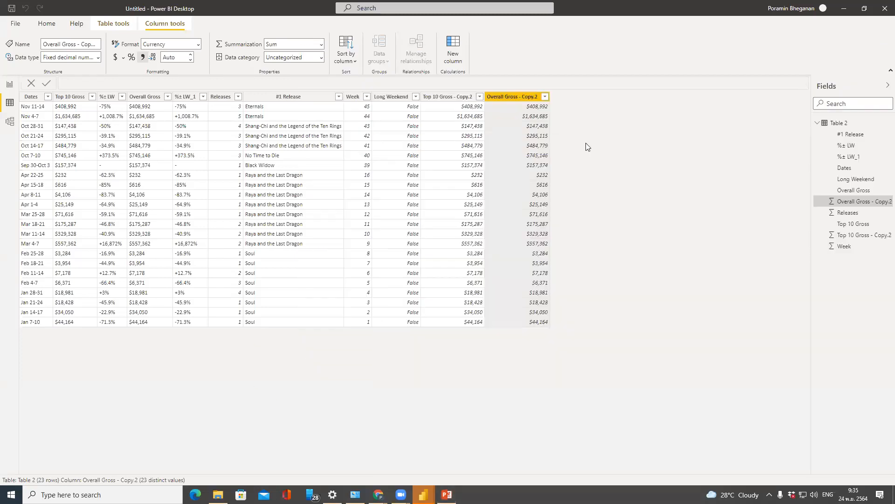
- Insert a clustered column chart on the report page with Overall Gross - Copy.2 as its value
left_click(10, 85)
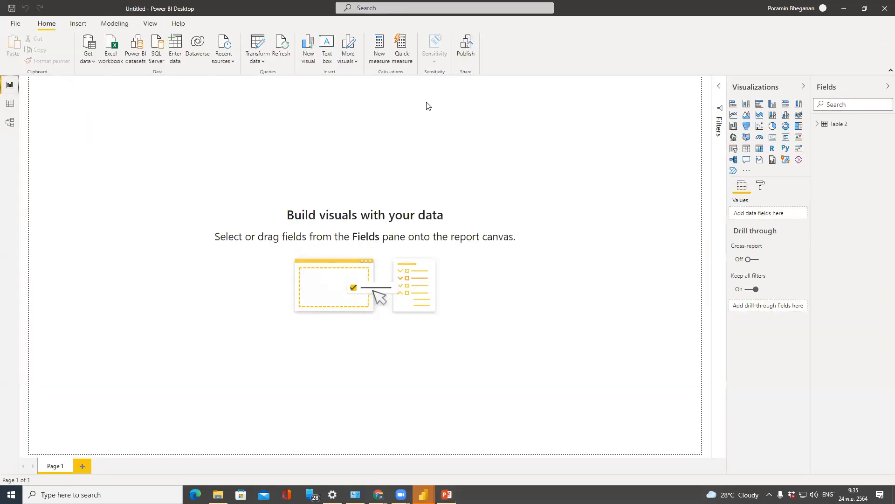
left_click(773, 103)
left_click(818, 124)
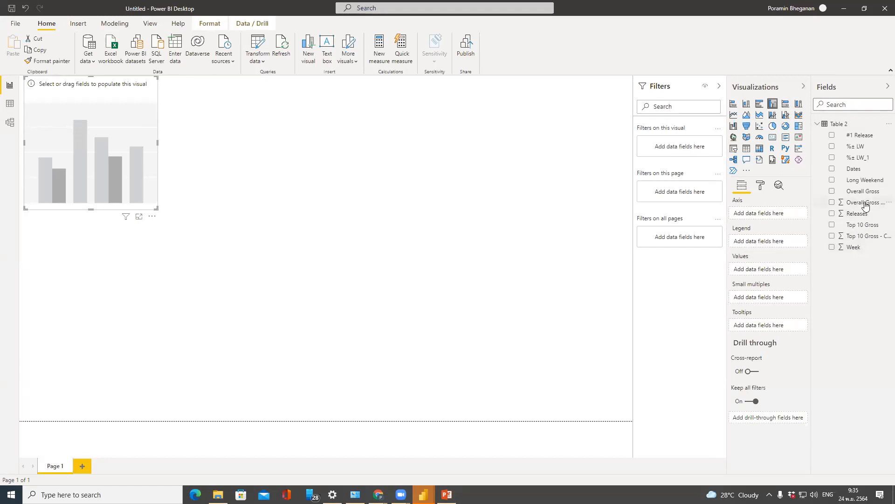
left_click(832, 203)
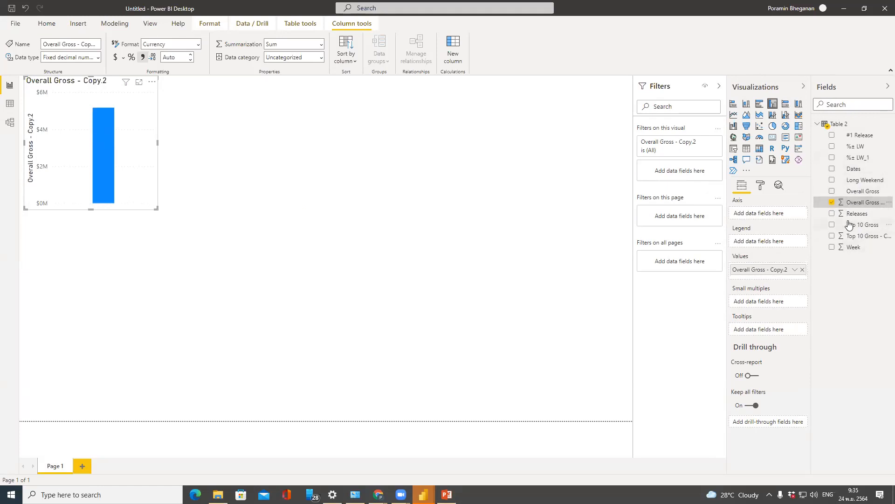
- Consult the Table 2 data, add Releases to the chart's values, and re-add Overall Gross - Copy.2 after Releases
left_click(9, 103)
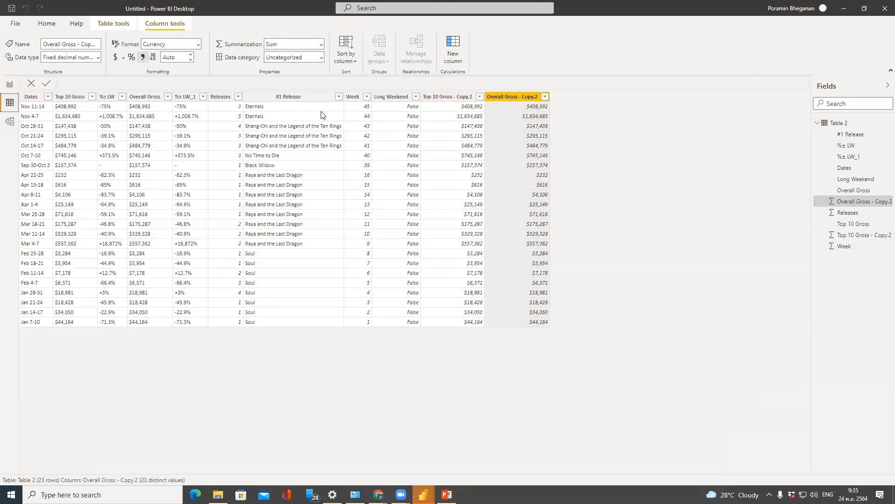
left_click(9, 85)
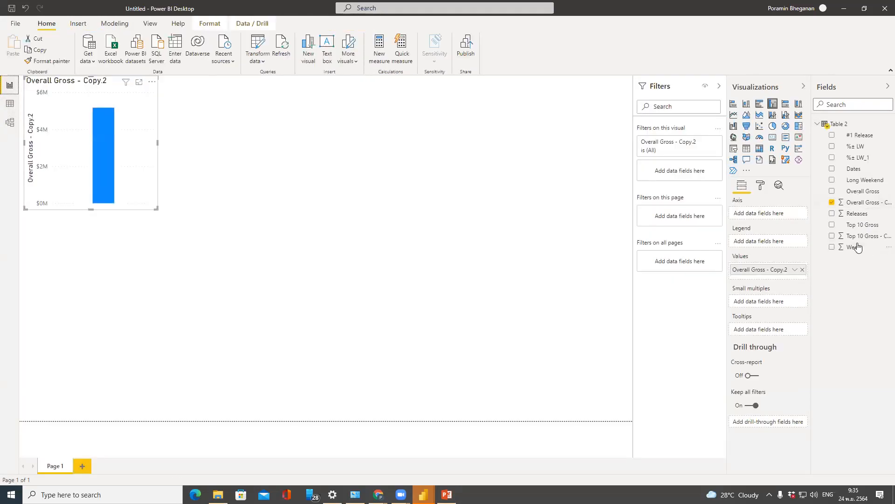
left_click(832, 214)
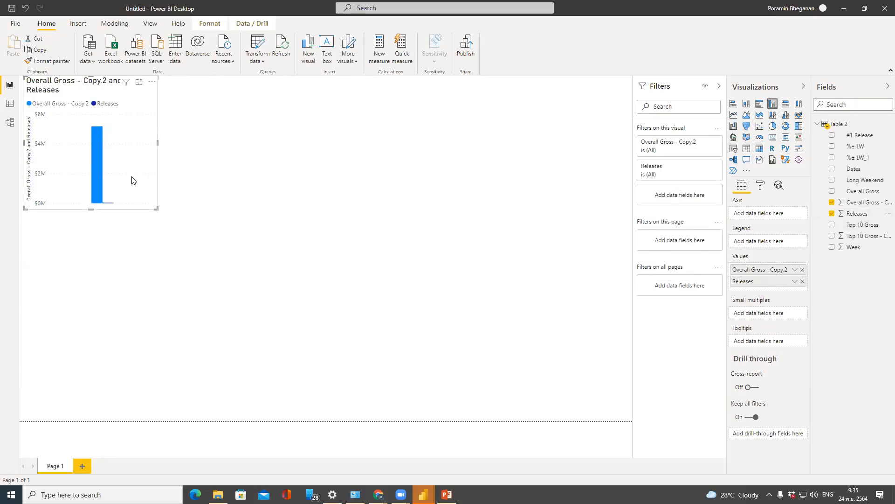
left_click(833, 203)
left_click(832, 213)
left_click(833, 213)
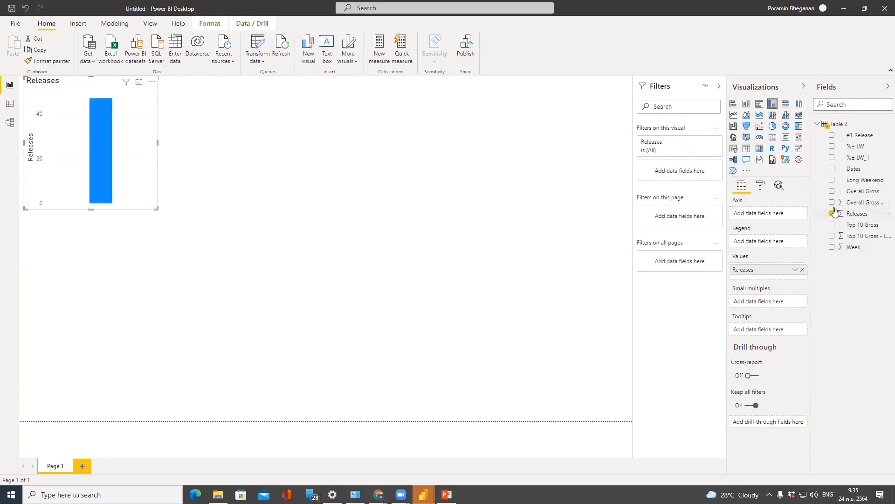
left_click(833, 203)
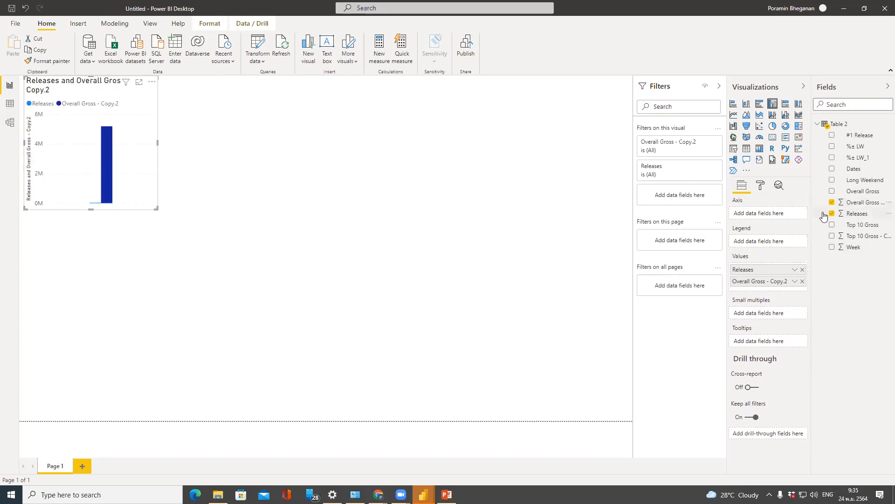
- Show the field names at full width and check the Table 2 data against the chart's Overall Gross - Copy.2 value
left_click_drag(812, 235, 699, 240)
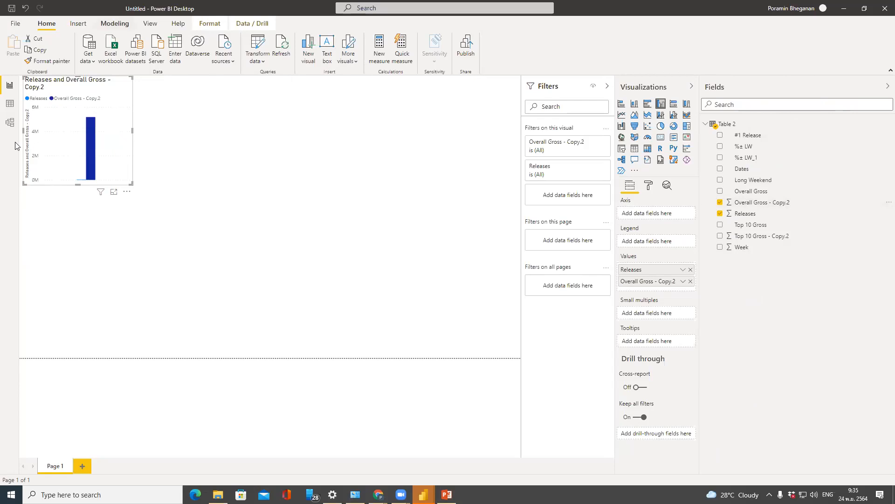
left_click(9, 104)
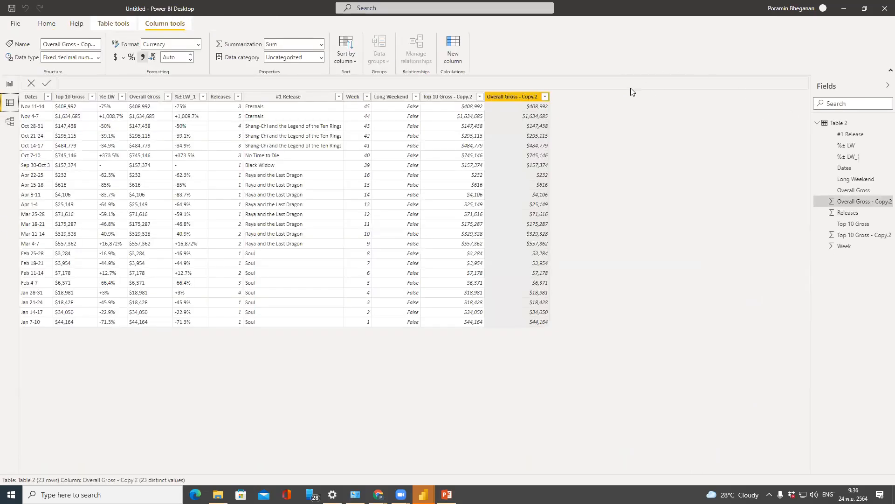
left_click(10, 85)
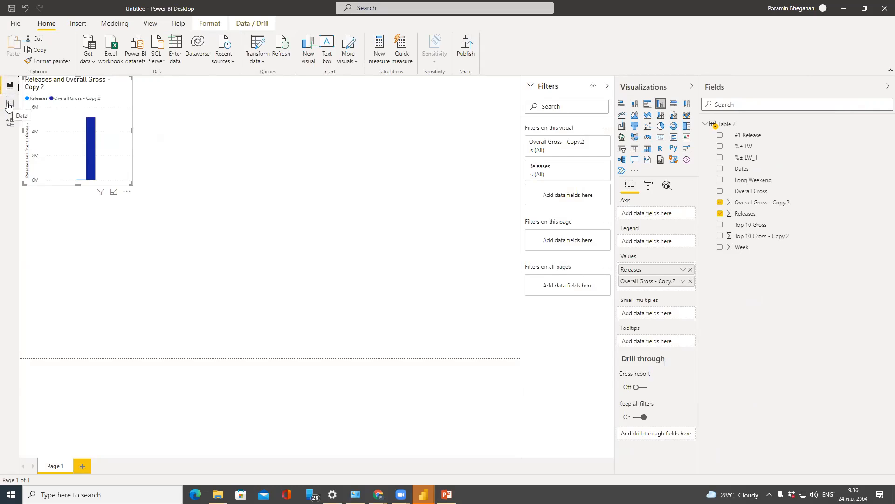
left_click(720, 202)
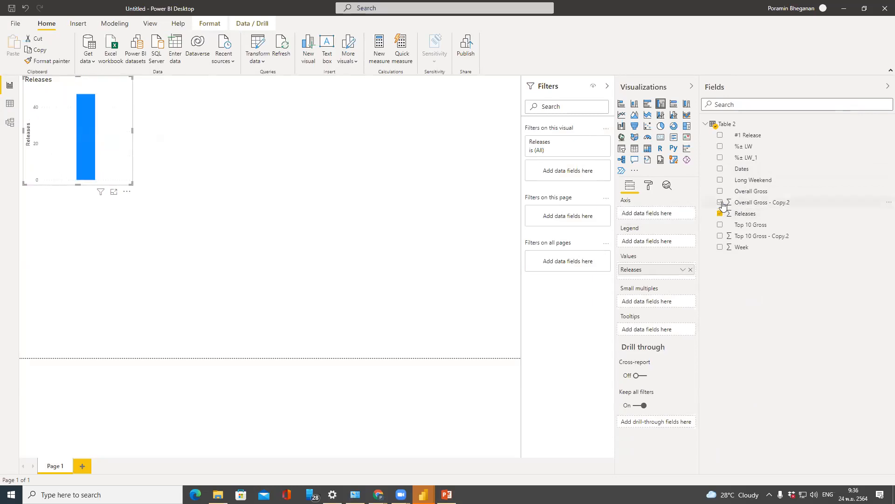
left_click(720, 203)
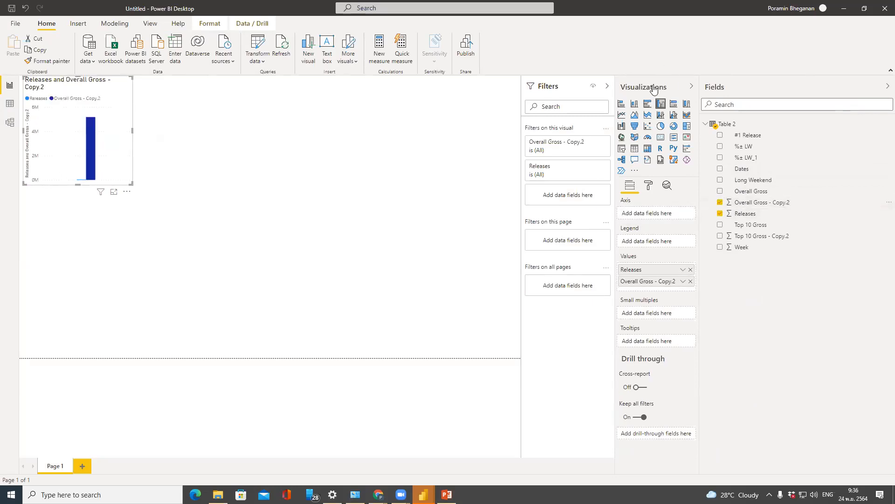
- Change the visual to a 100% stacked column chart and plot Overall Gross - Copy.2 by #1 Release in place of Releases
left_click(687, 105)
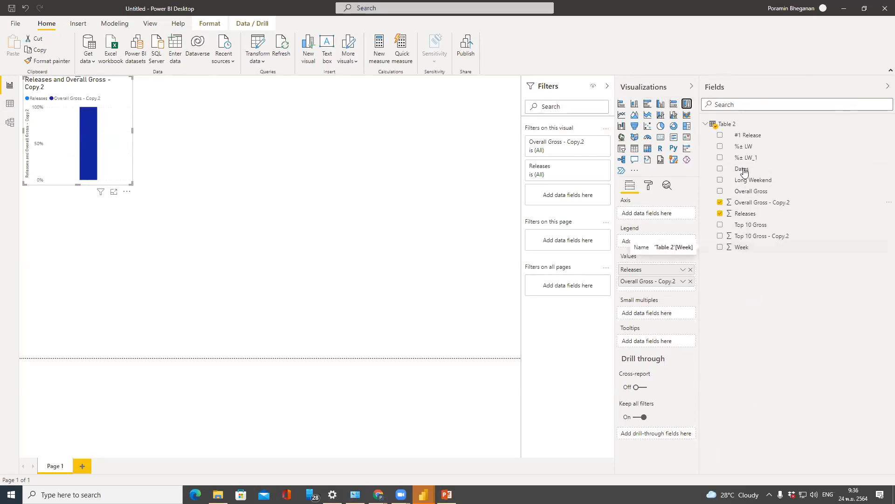
left_click(720, 213)
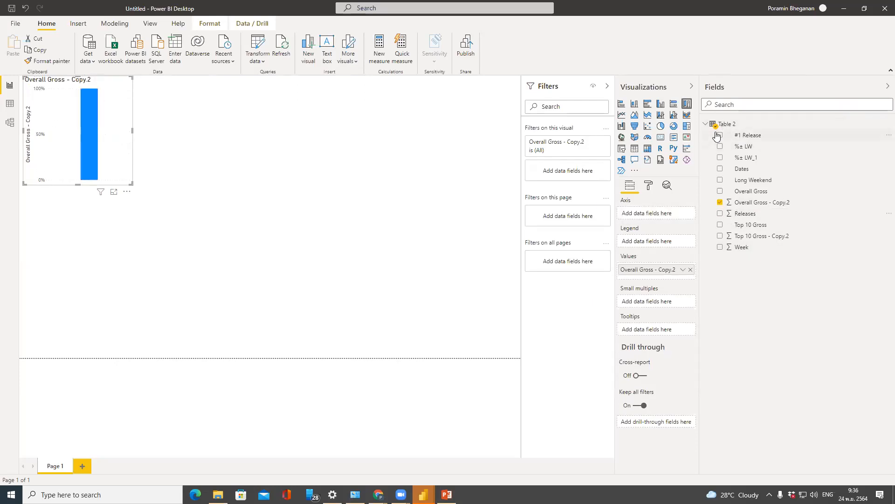
left_click(721, 138)
left_click(721, 136)
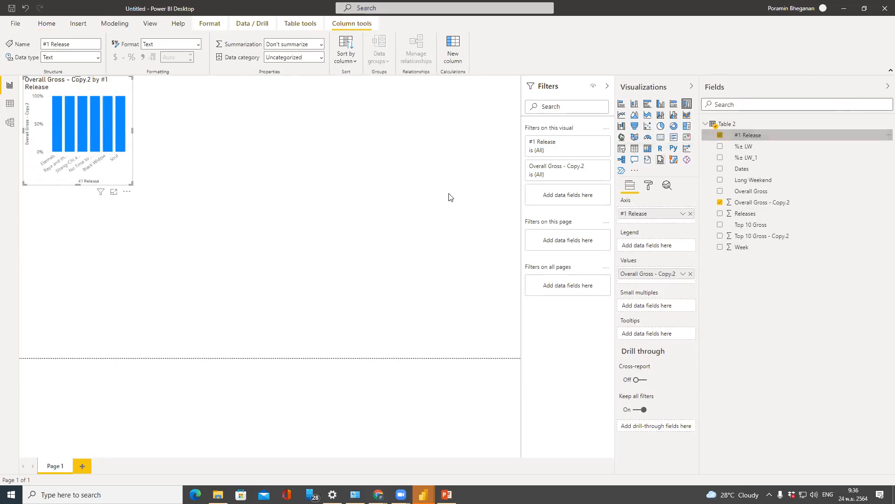
- Convert the Overall Gross - Copy.2 visual to a clustered bar chart and size it compactly in the report page's upper-left area
left_click_drag(161, 188, 470, 280)
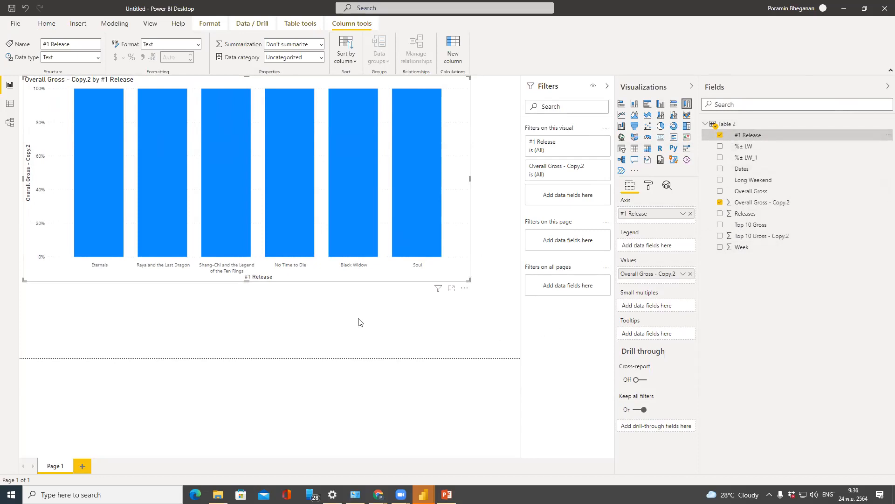
left_click(651, 105)
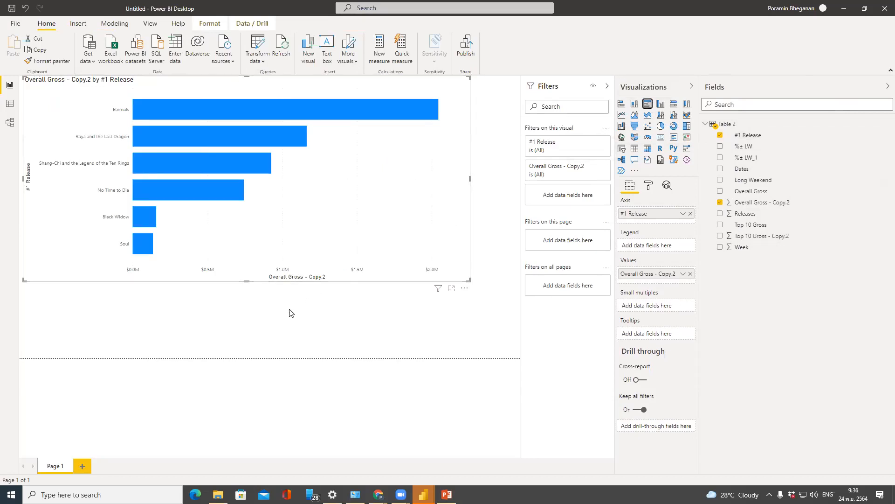
left_click_drag(247, 280, 248, 322)
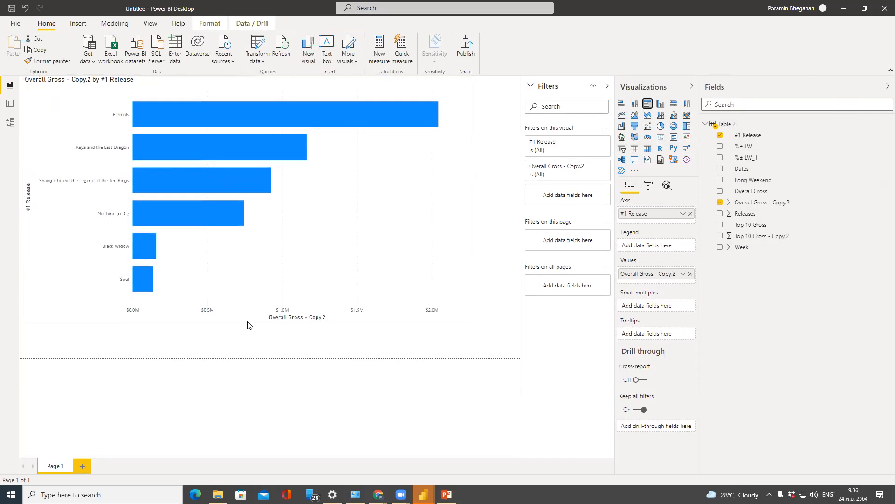
mouse_move(253, 185)
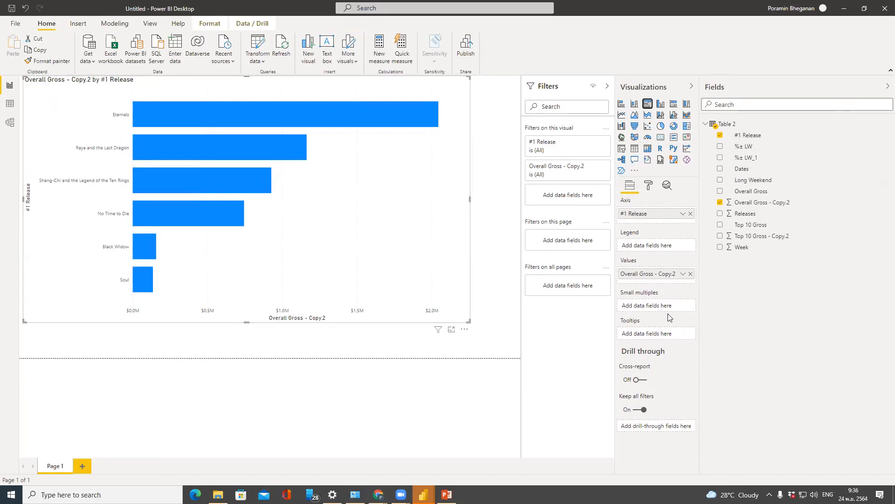
left_click_drag(468, 320, 203, 233)
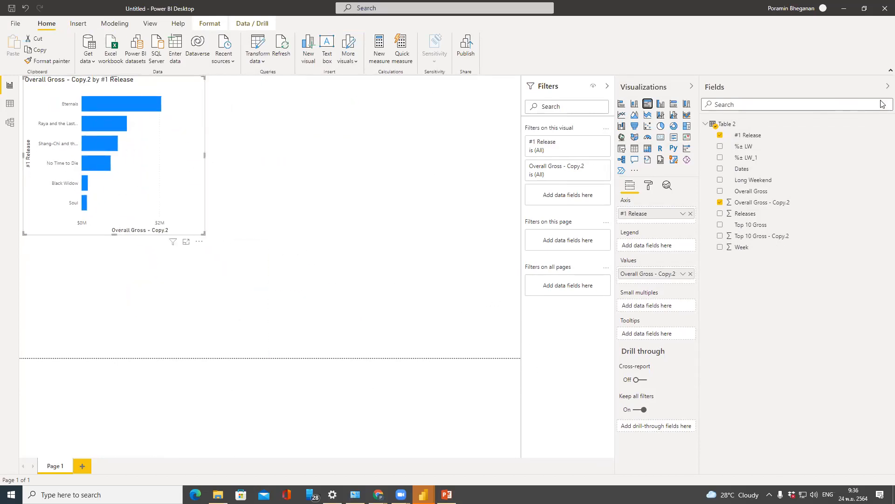
- Try the Overall Gross - Copy.2 visual as a pie chart and return it to a clustered bar chart
left_click(661, 126)
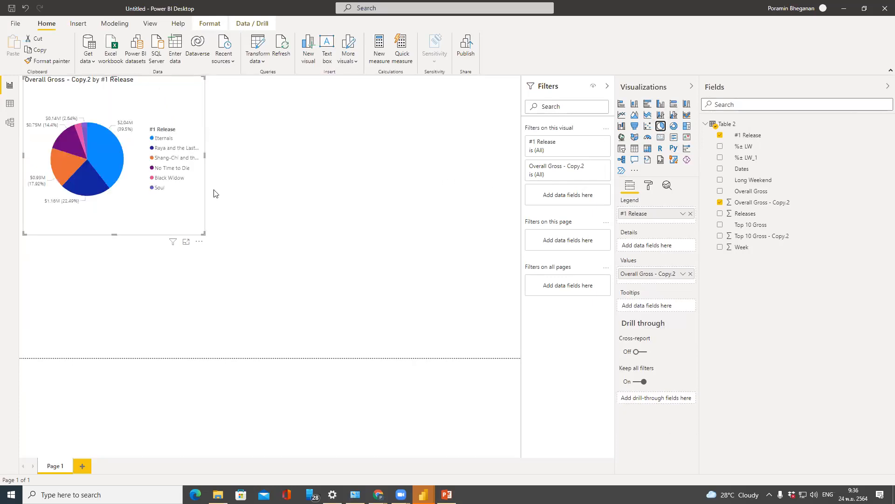
left_click(687, 114)
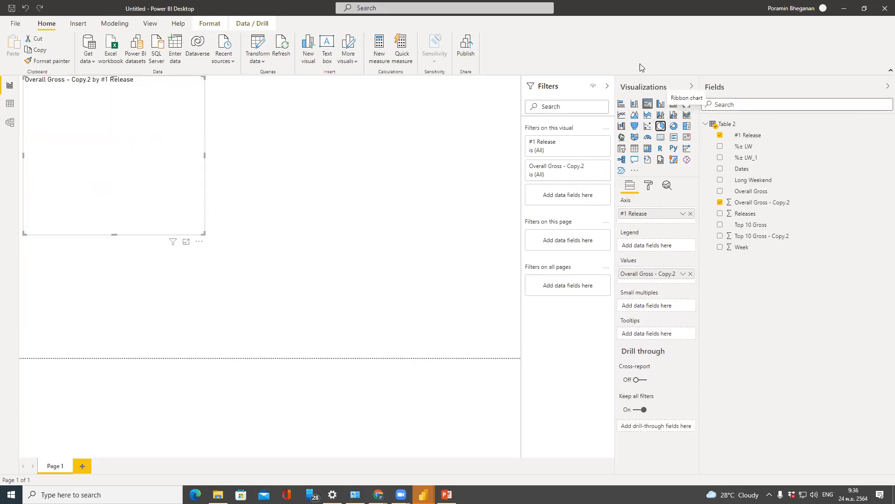
- Insert a separate pie chart of Top 10 Gross - Copy.2 by #1 Release and place it beside the bar chart
left_click(322, 143)
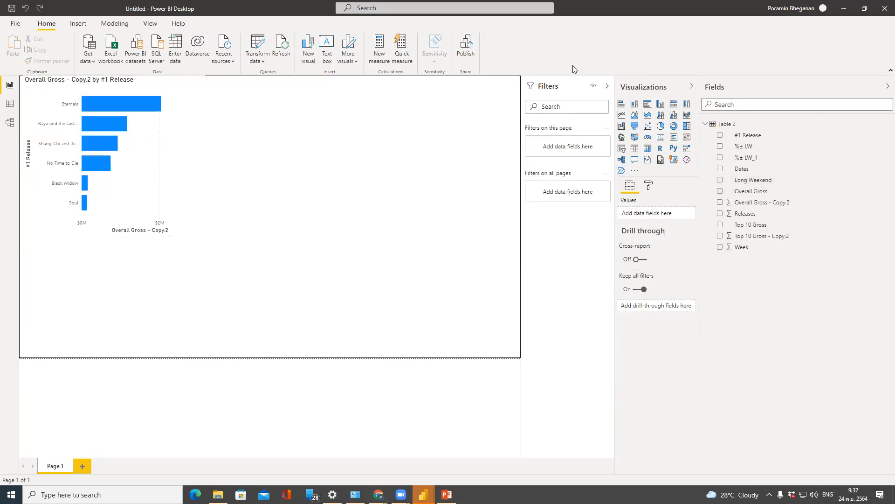
left_click(661, 126)
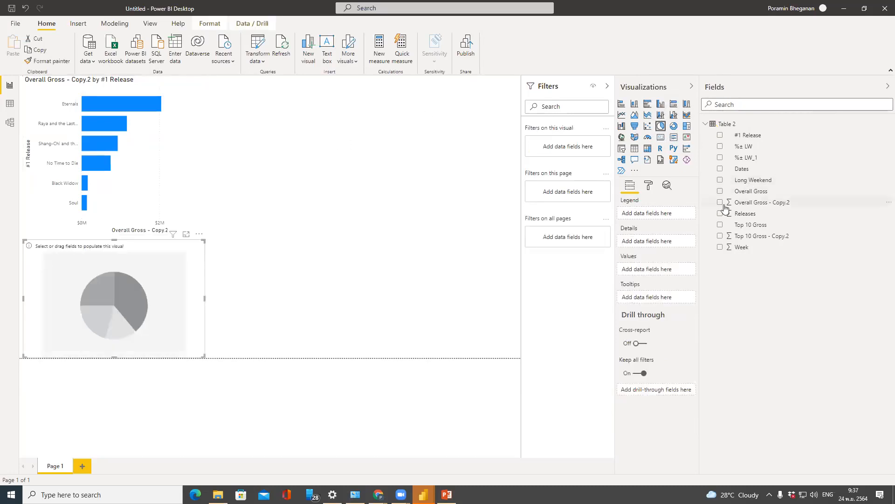
left_click(720, 136)
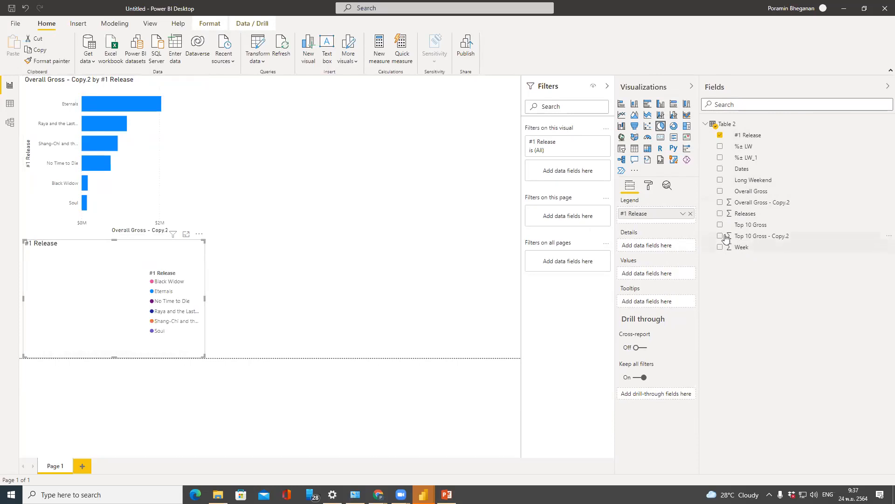
left_click(722, 237)
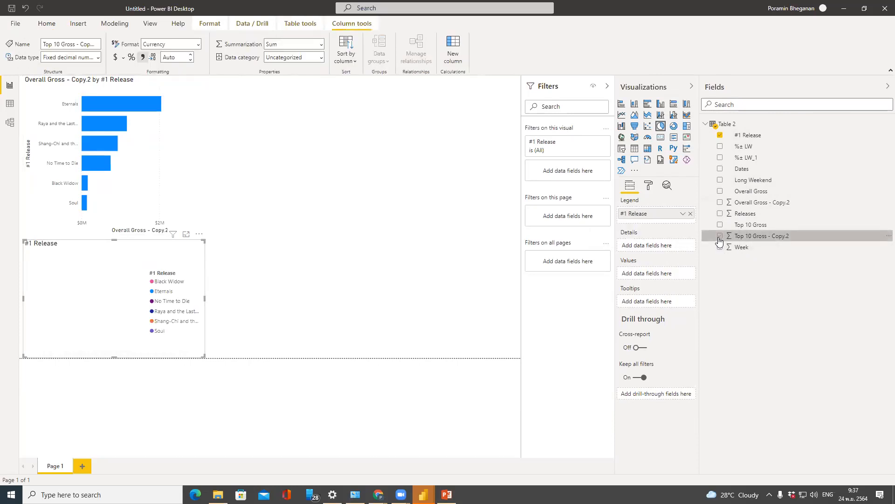
left_click(720, 237)
left_click_drag(125, 271, 341, 138)
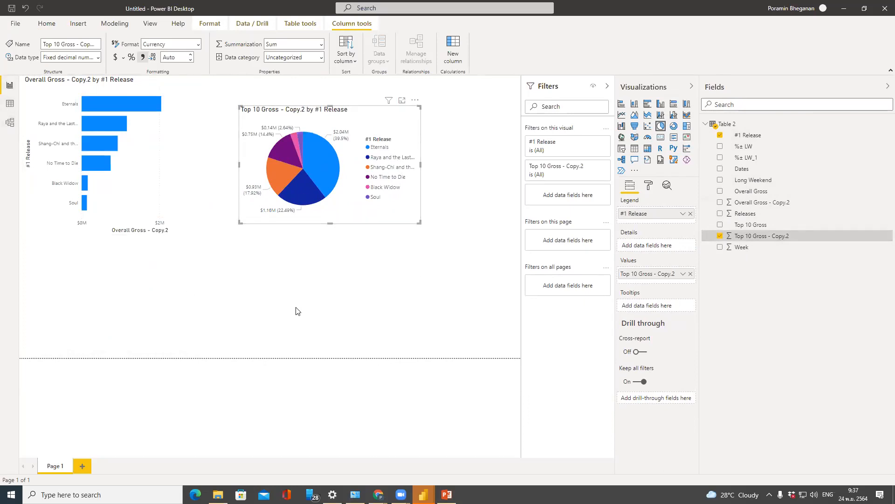
left_click(325, 310)
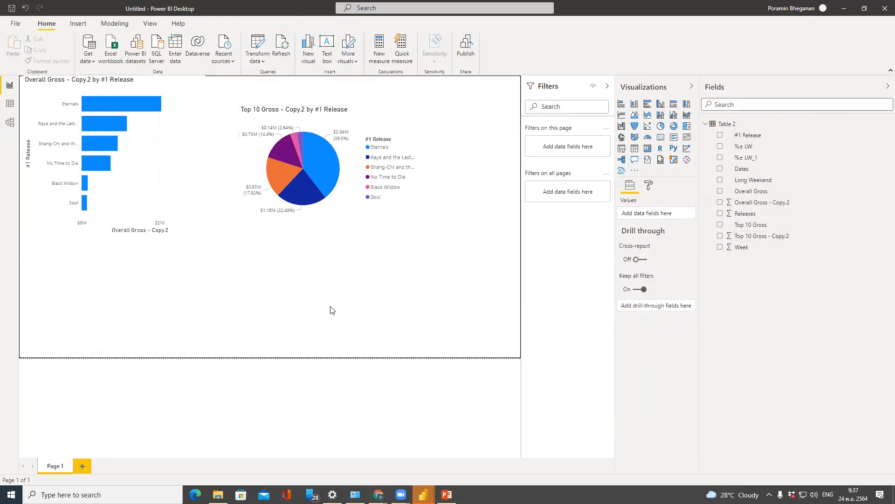